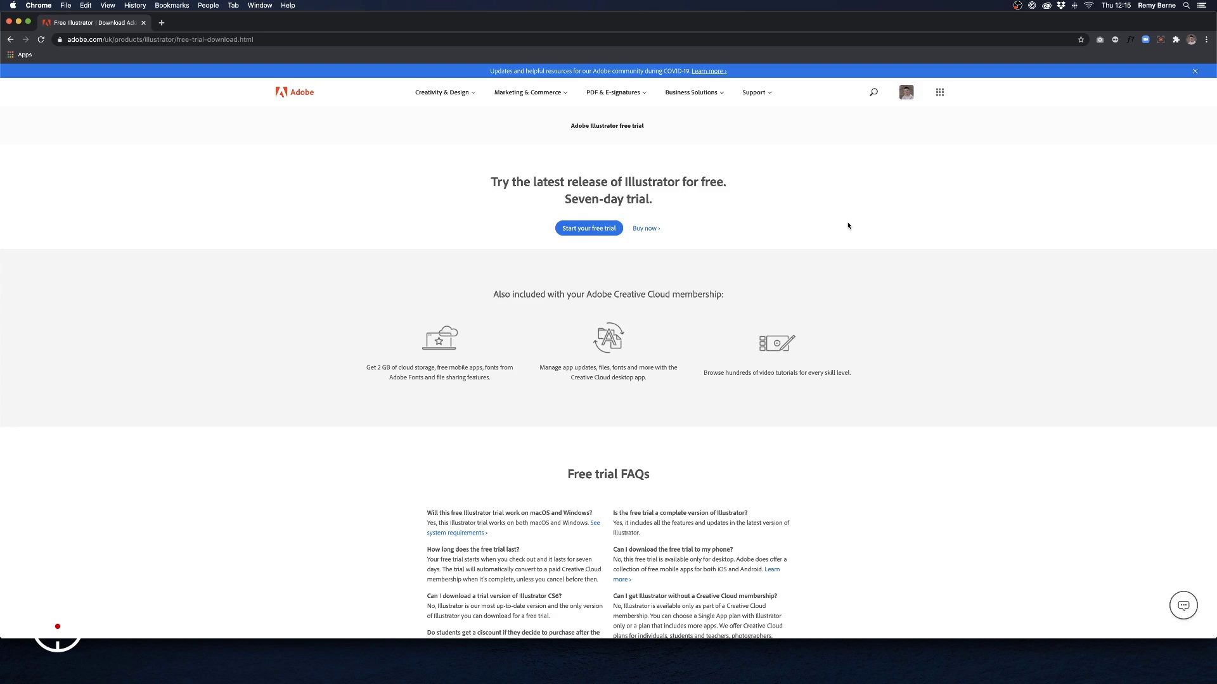
Review the Illustrator free trial page and open its seven-day trial plan options
{"action": "scroll", "coordinate": [848, 225], "scroll_direction": "down", "scroll_amount": 4}
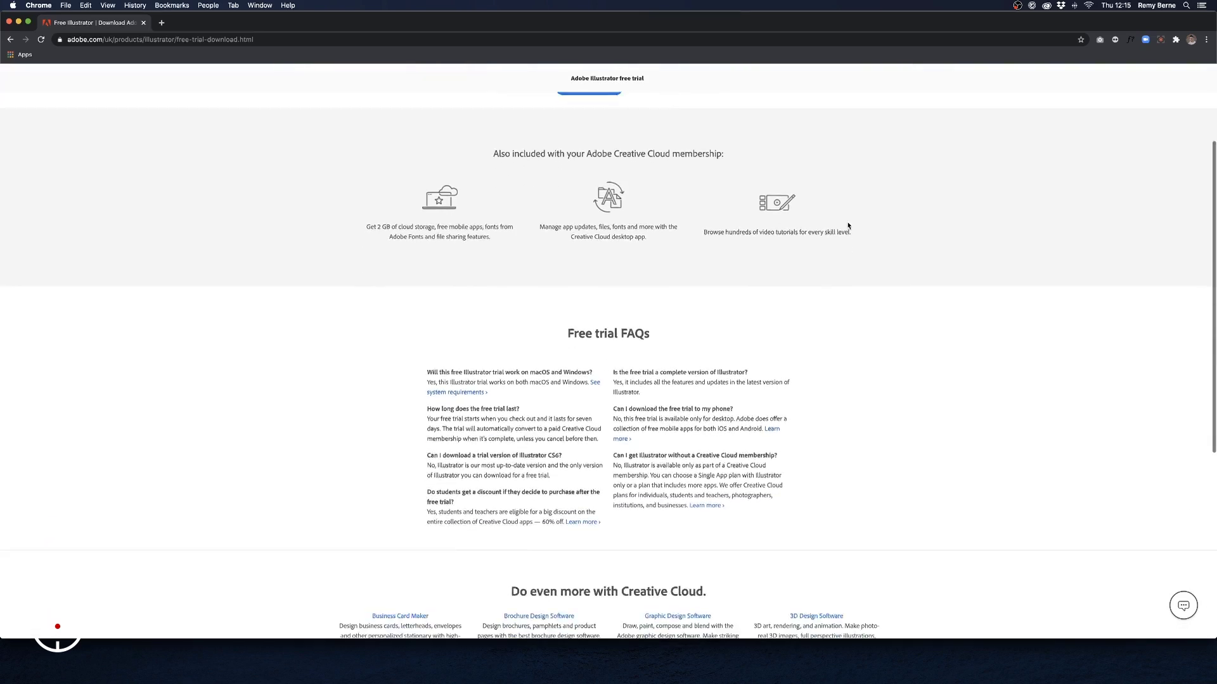
{"action": "scroll", "coordinate": [849, 226], "scroll_direction": "up", "scroll_amount": 5}
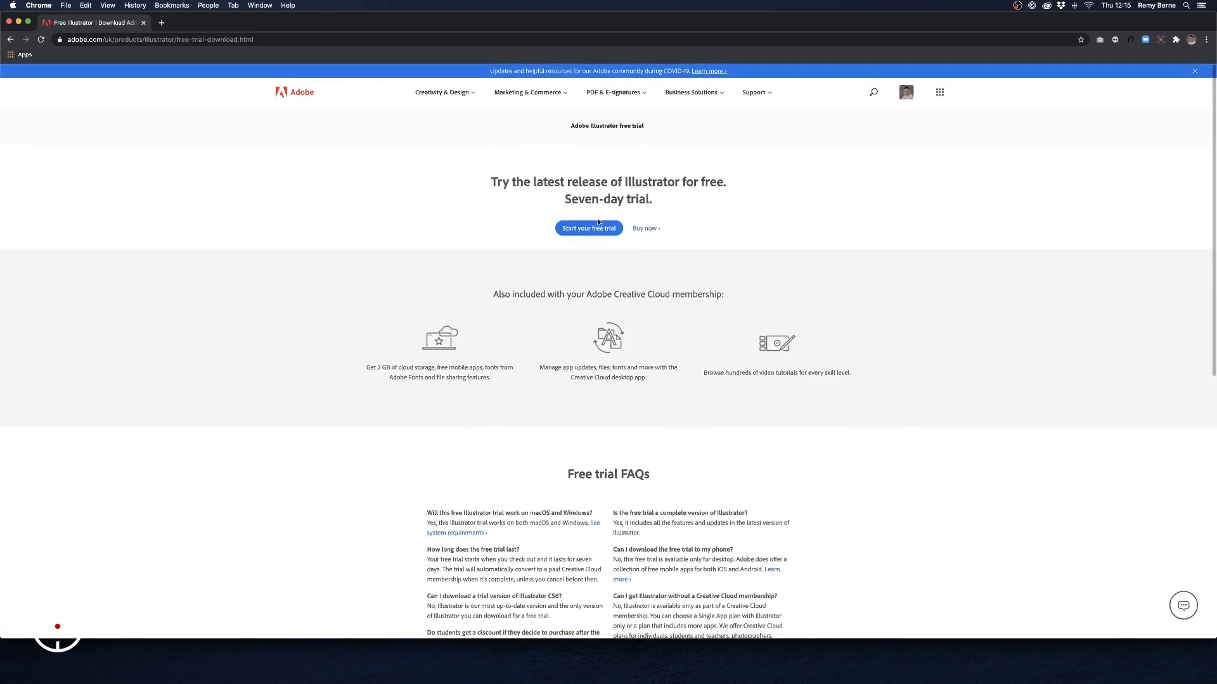
{"action": "left_click", "coordinate": [589, 234]}
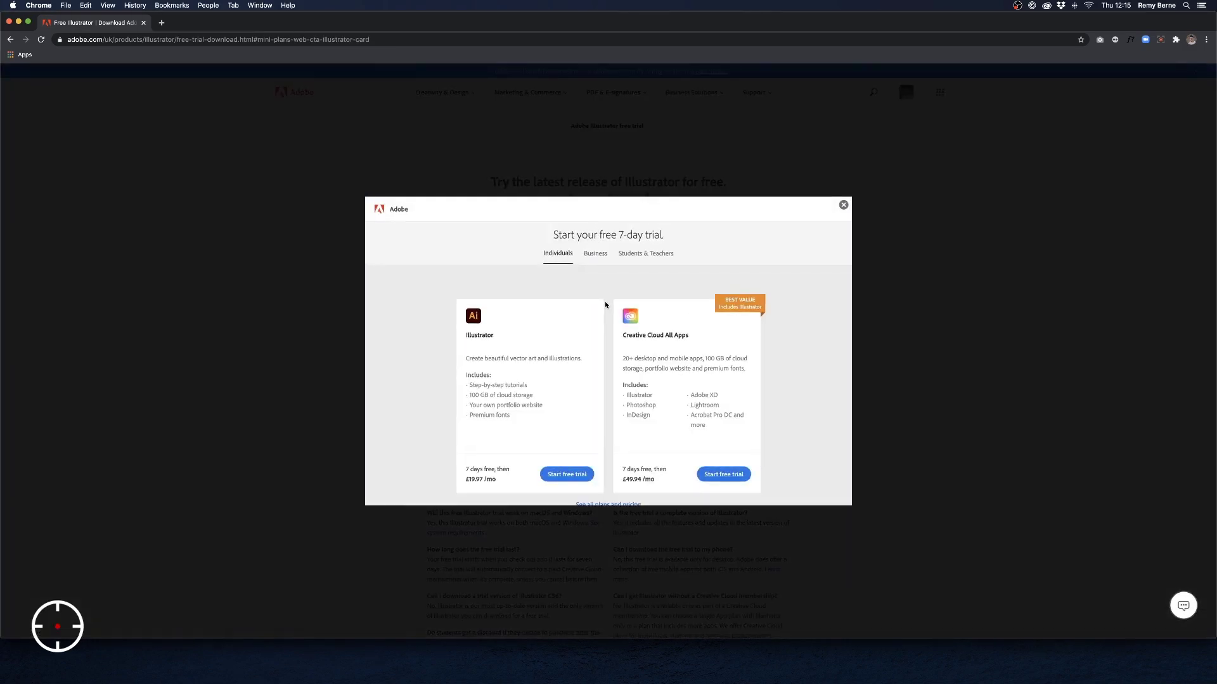
{"action": "scroll", "coordinate": [606, 305], "scroll_direction": "down", "scroll_amount": 1}
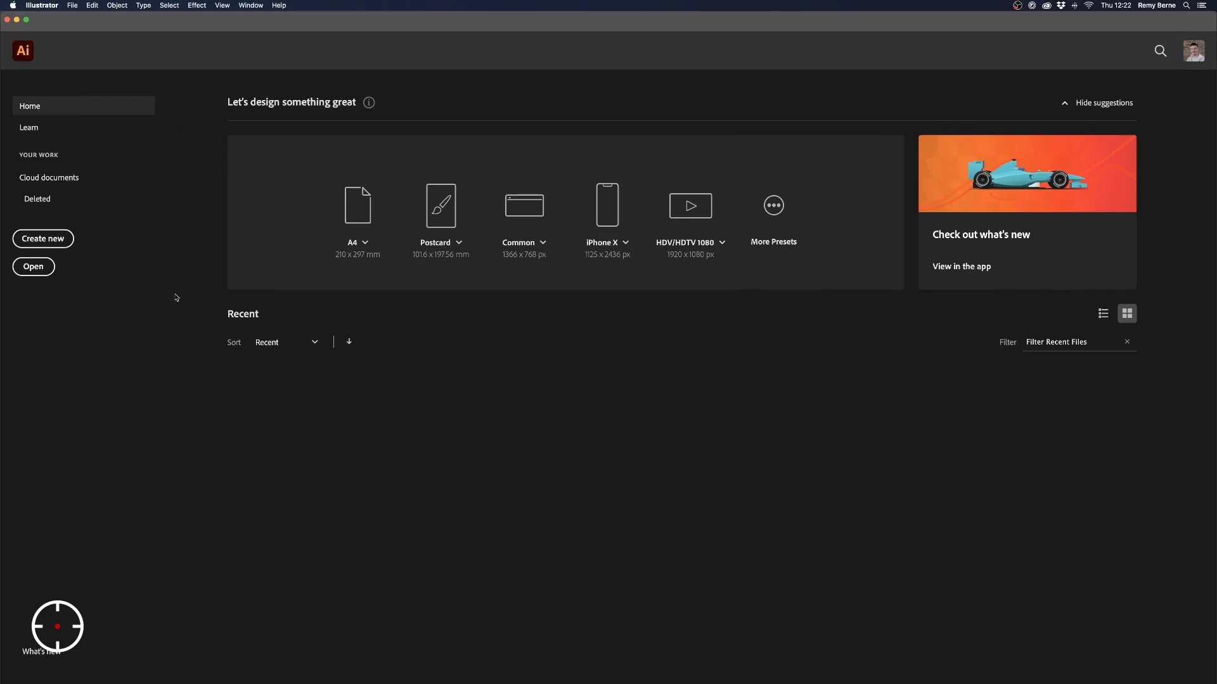
Create a new 1000 x 1000 px RGB document in Illustrator with one artboard
{"action": "left_click", "coordinate": [66, 247]}
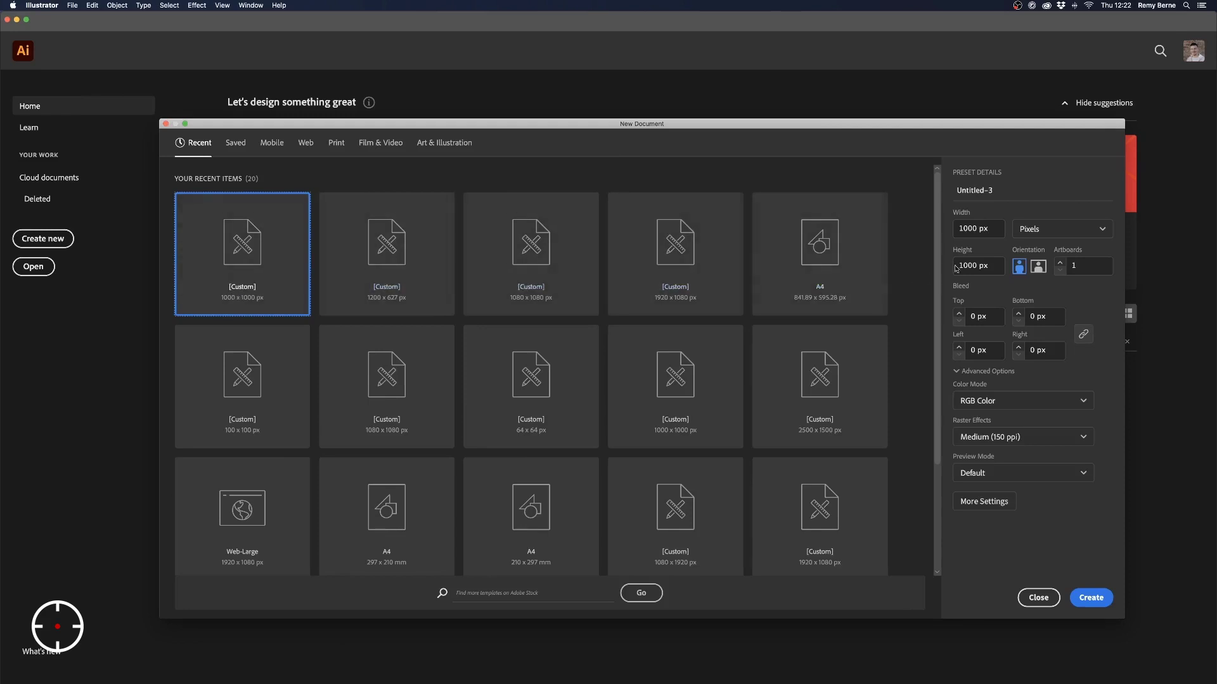
{"action": "left_click", "coordinate": [984, 231]}
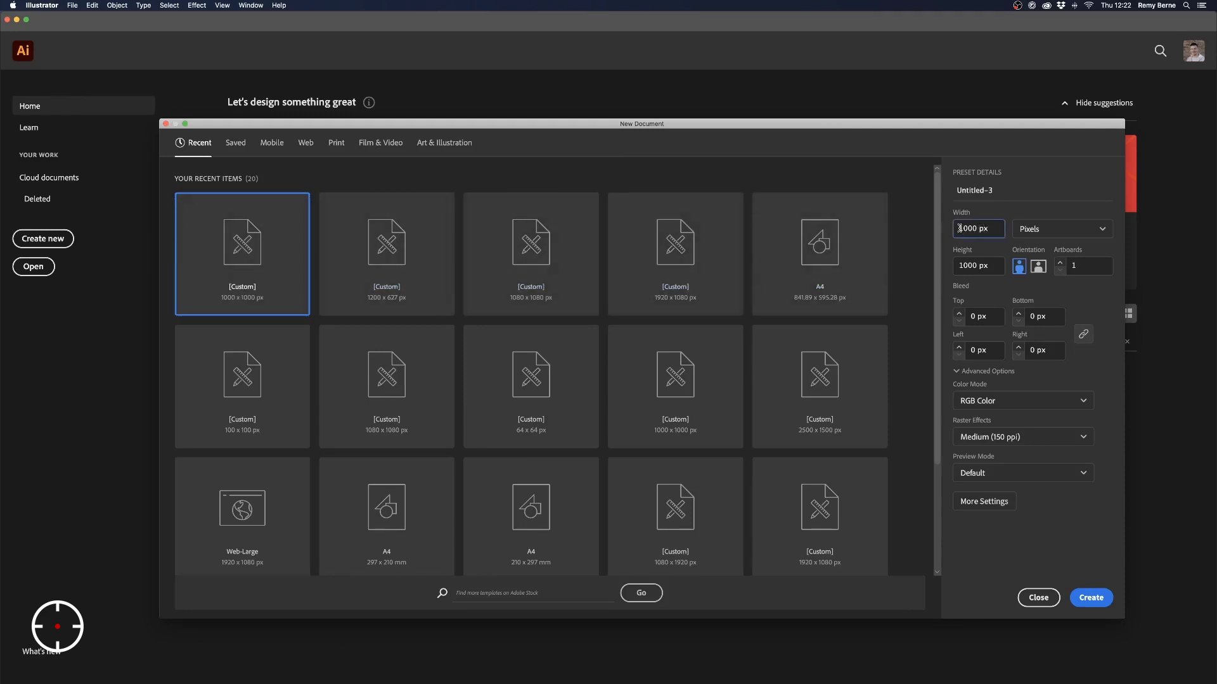
{"action": "left_click", "coordinate": [975, 267]}
{"action": "left_click", "coordinate": [1087, 598]}
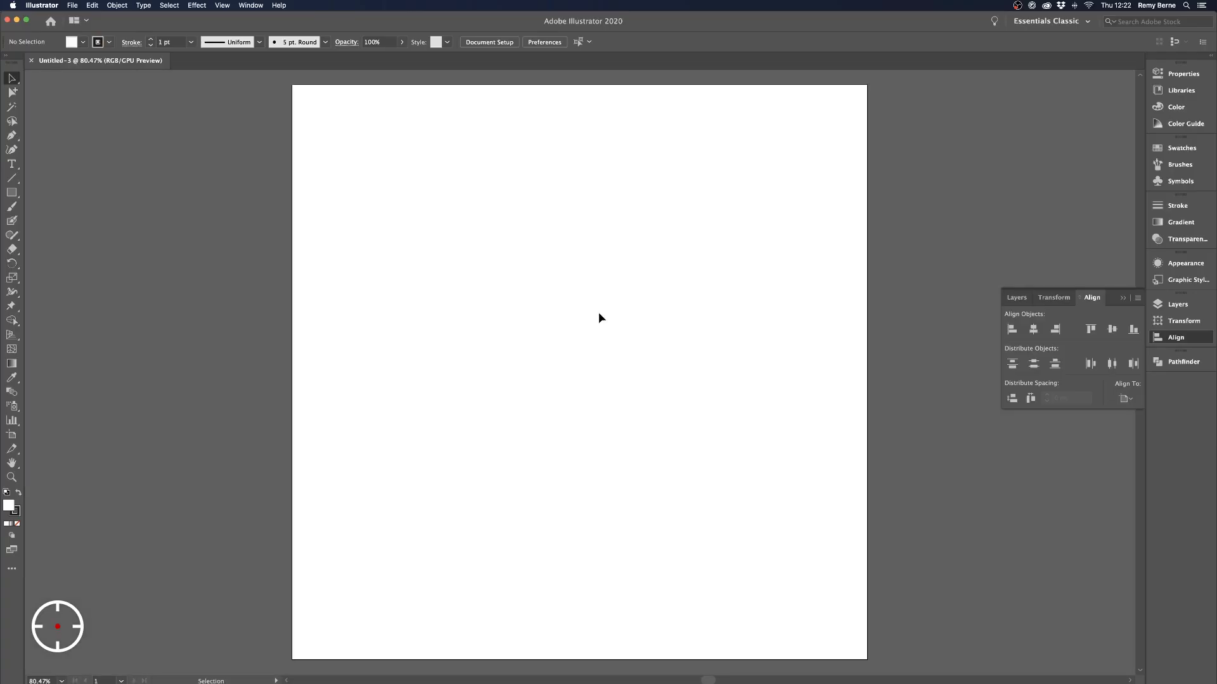
Show the rulers and place a vertical and a horizontal guide crossing at the artboard's centre
{"action": "key", "text": "super+r"}
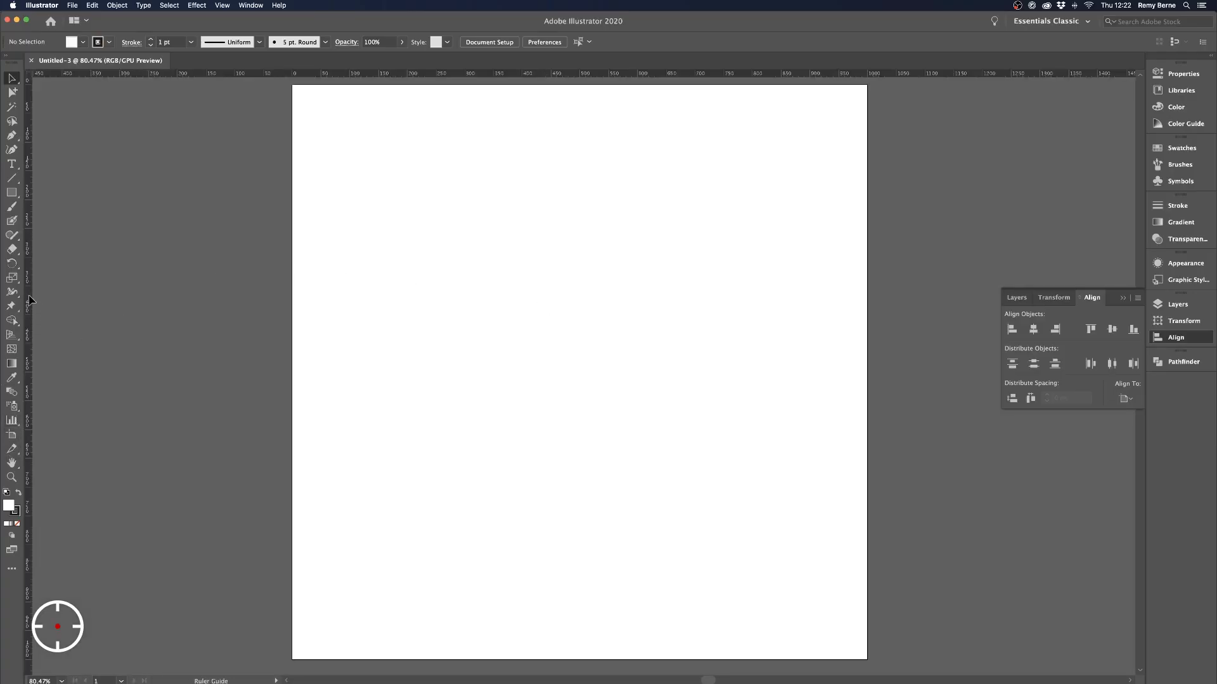
{"action": "left_click_drag", "start_coordinate": [30, 300], "coordinate": [577, 341]}
{"action": "left_click_drag", "start_coordinate": [579, 338], "coordinate": [579, 337]}
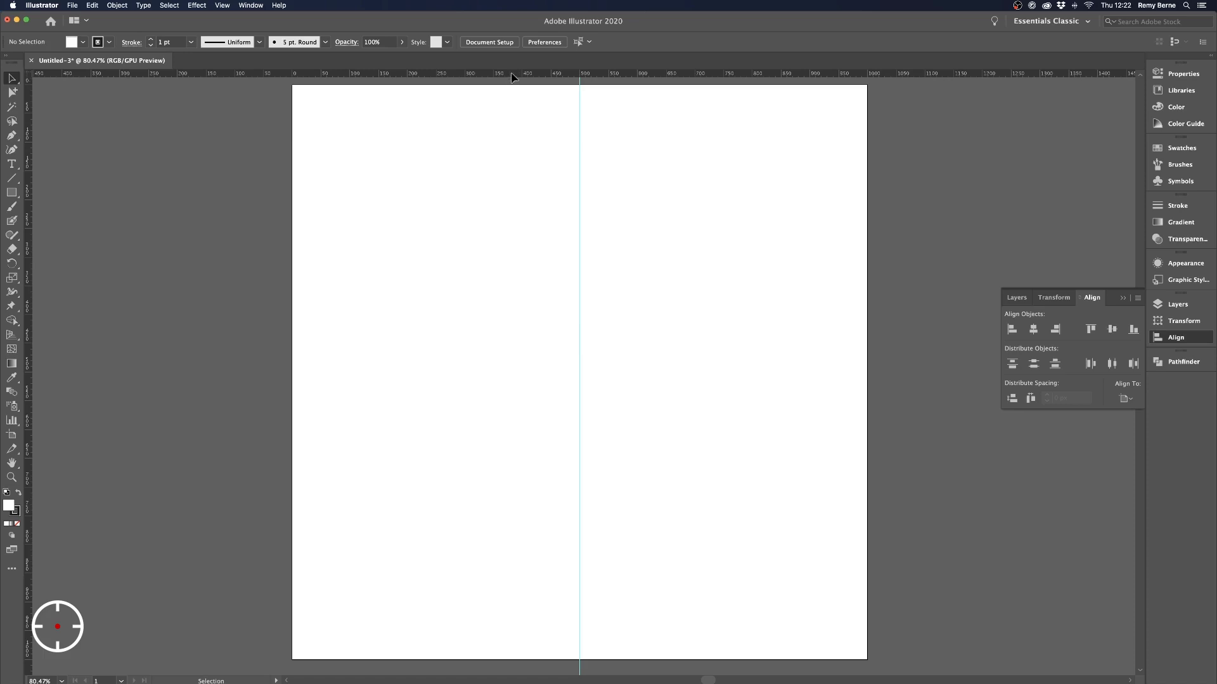
{"action": "left_click_drag", "start_coordinate": [513, 76], "coordinate": [517, 370]}
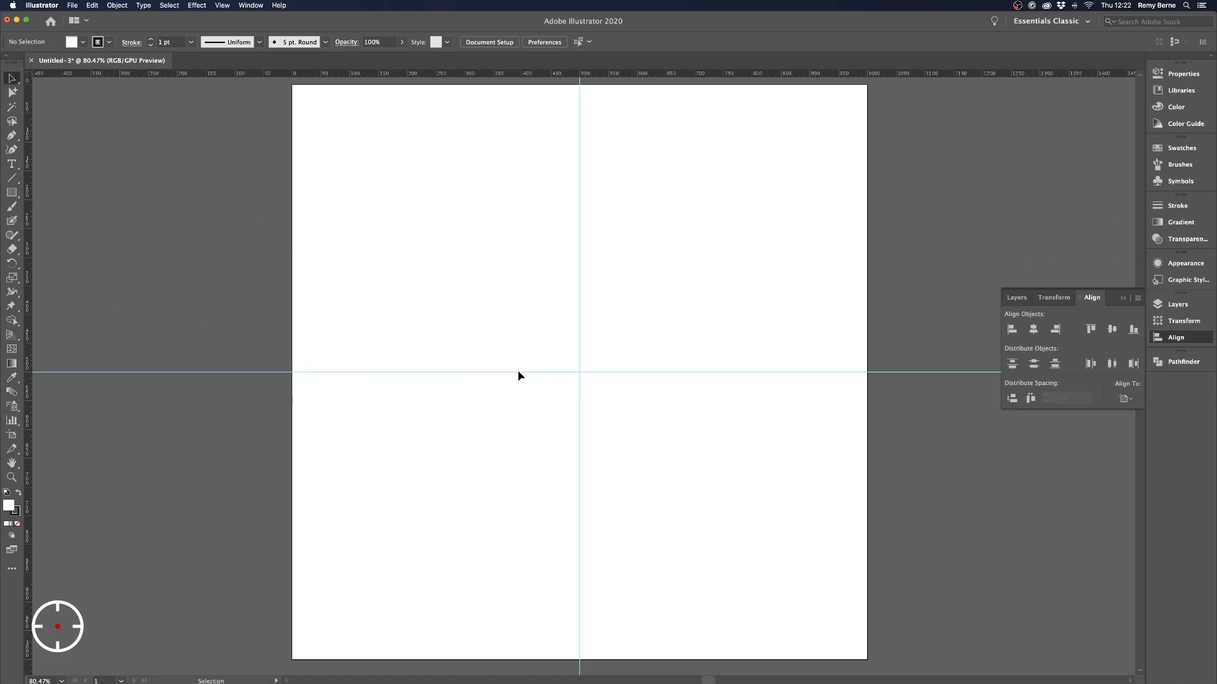
Draw a rectangle about 217 x 283 px from the guides' intersection and centre it on the artboard
{"action": "left_click", "coordinate": [12, 192]}
{"action": "left_click_drag", "start_coordinate": [579, 372], "coordinate": [579, 435]}
{"action": "key", "text": "v"}
{"action": "left_click", "coordinate": [1114, 333]}
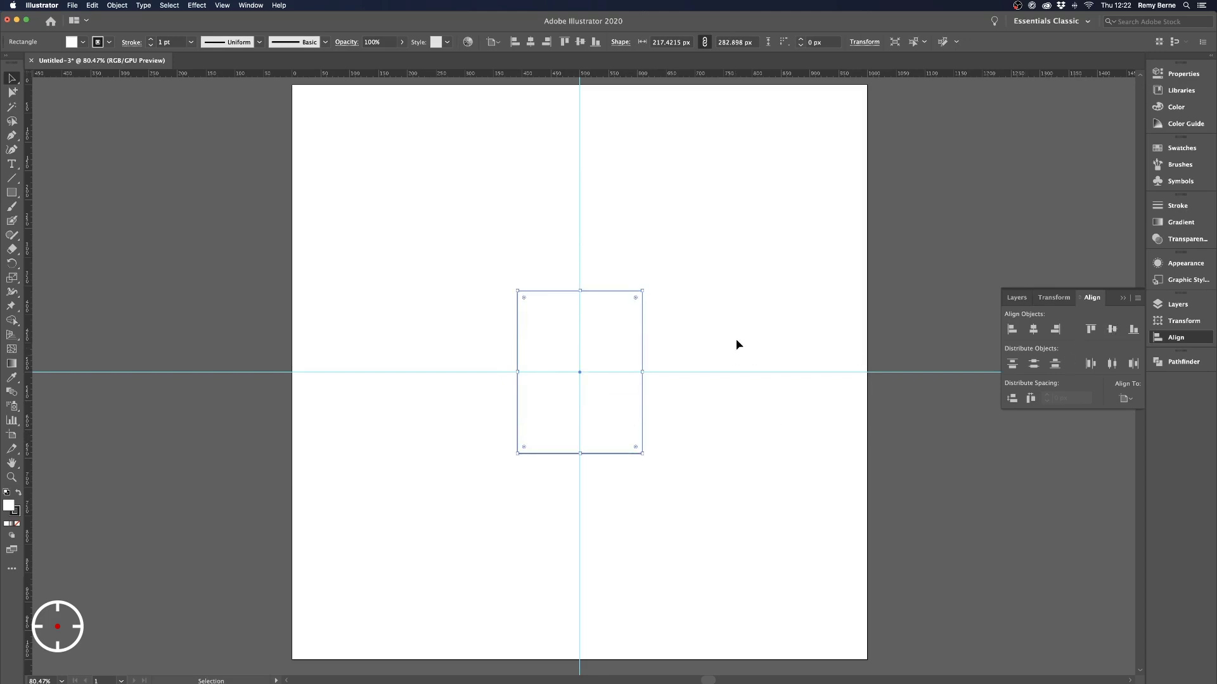
{"action": "left_click", "coordinate": [736, 339]}
Place vertical guides at 470 px and 530 px, one on each side of the centre guide
{"action": "left_click_drag", "start_coordinate": [453, 355], "coordinate": [638, 462]}
{"action": "left_click_drag", "start_coordinate": [29, 440], "coordinate": [596, 456]}
{"action": "left_click_drag", "start_coordinate": [28, 464], "coordinate": [568, 468]}
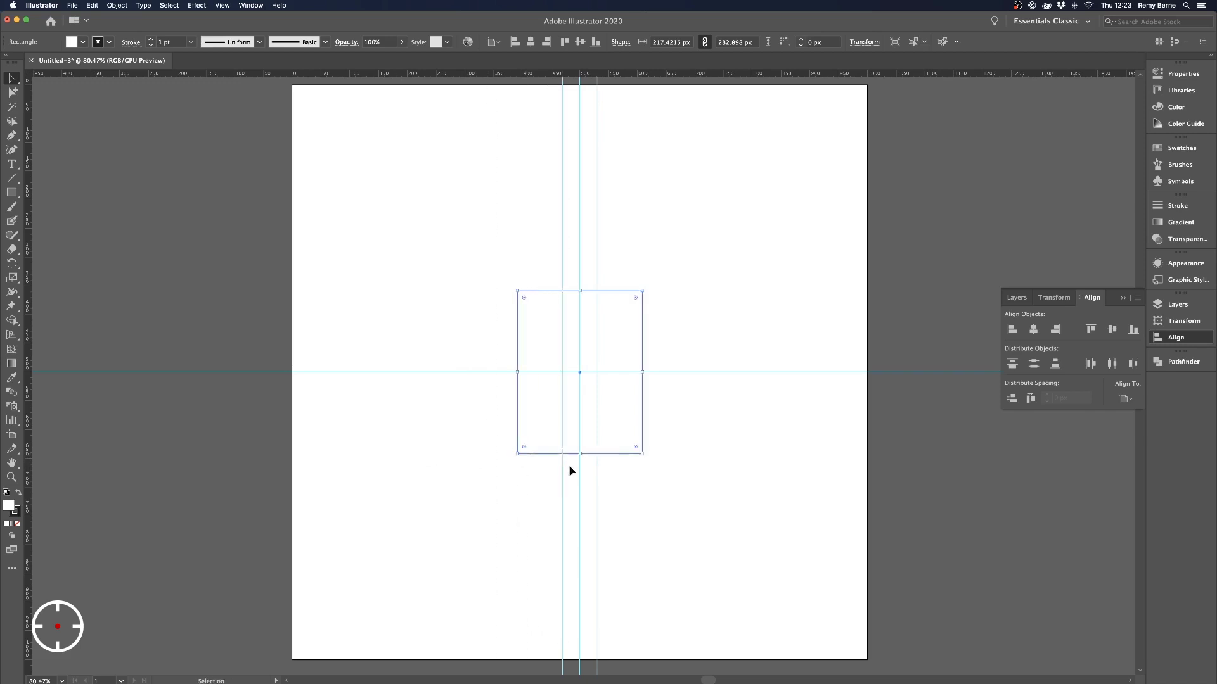
Add anchor points where the outer guides cross the rectangle's bottom edge and move both down about 71 px
{"action": "key", "text": "p"}
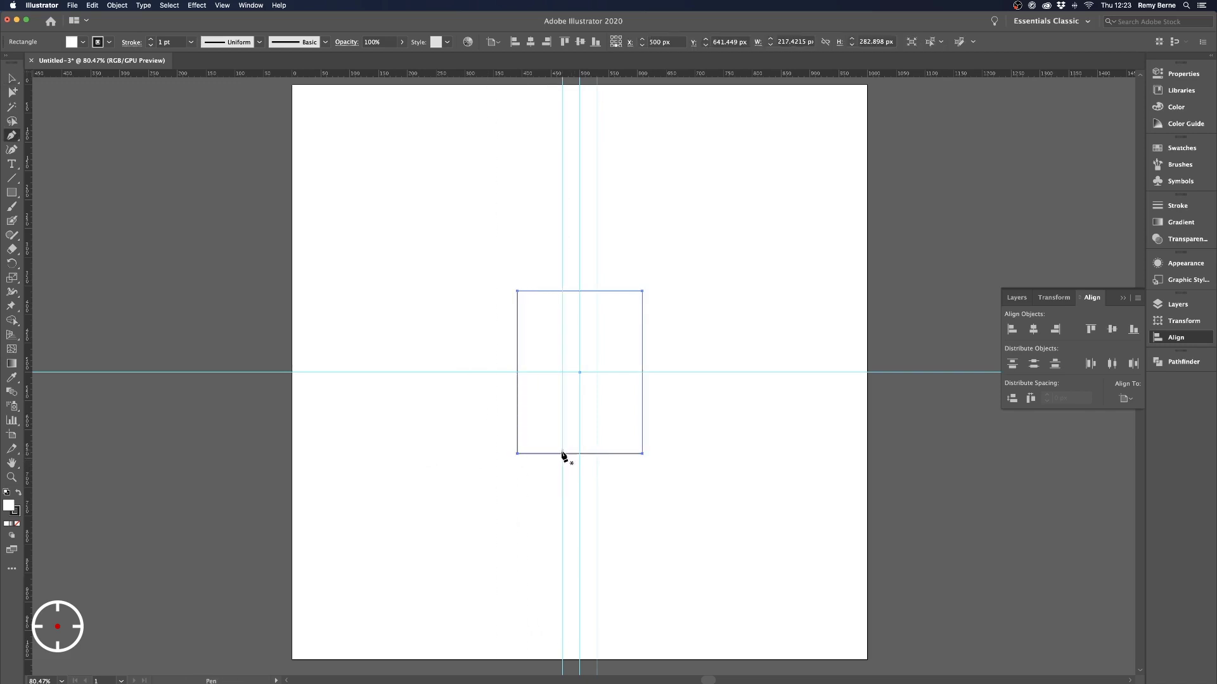
{"action": "left_click", "coordinate": [563, 453]}
{"action": "left_click", "coordinate": [597, 453]}
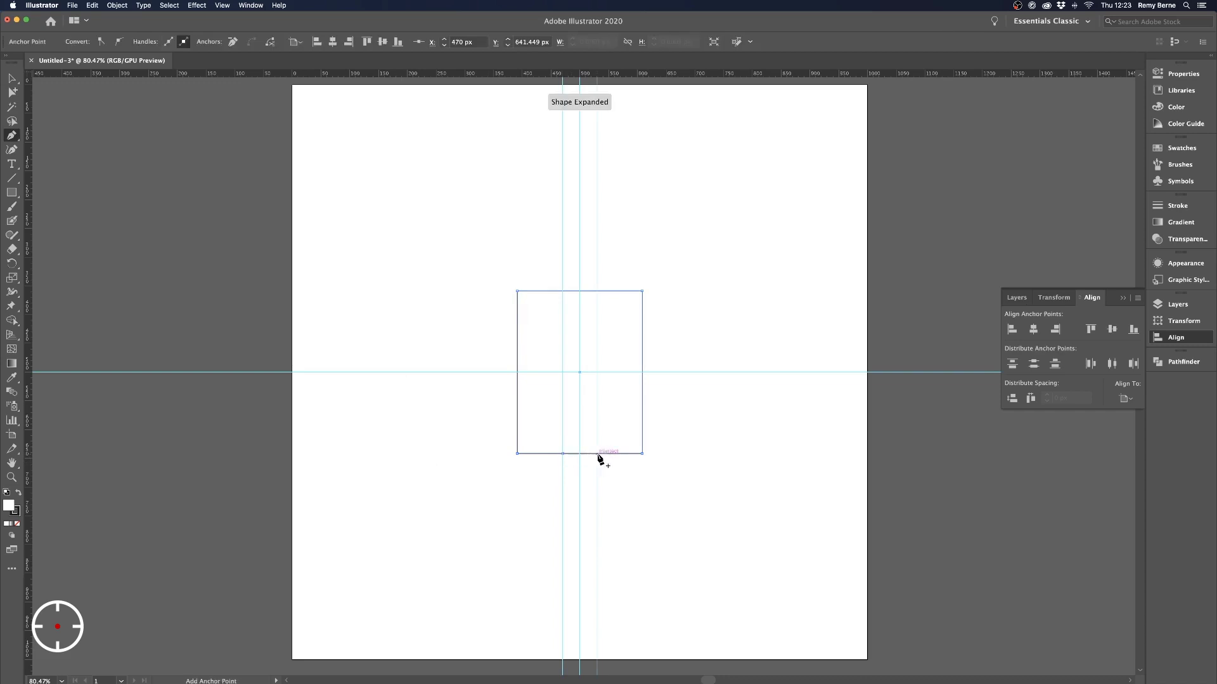
{"action": "key", "text": "a"}
{"action": "left_click", "coordinate": [562, 453], "text": "shift"}
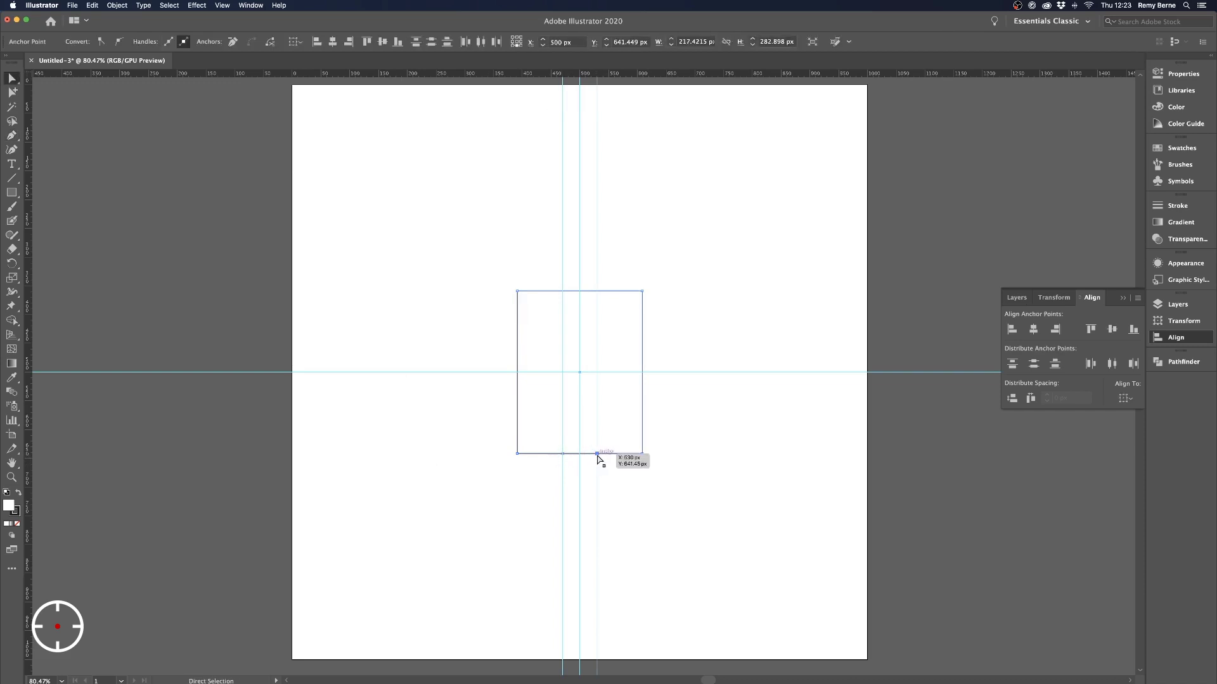
{"action": "left_click_drag", "start_coordinate": [597, 458], "coordinate": [599, 495]}
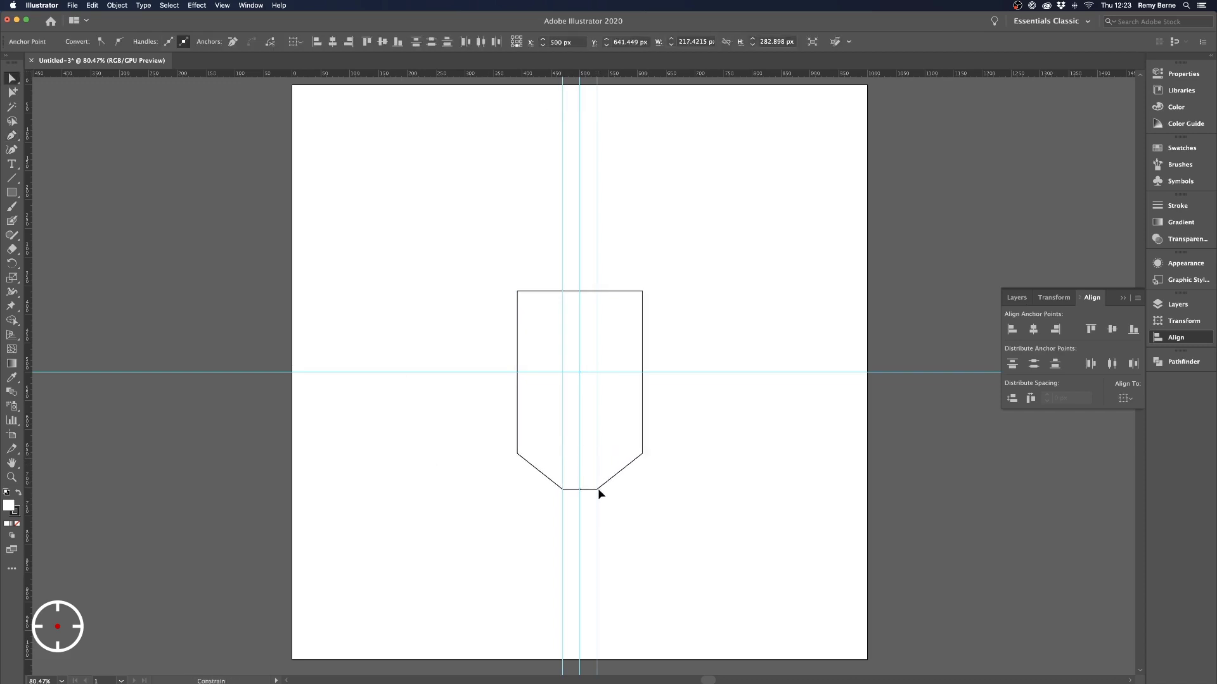
Lower the shape's top edge by about 70 px and centre the shape vertically on the artboard
{"action": "left_click", "coordinate": [553, 365]}
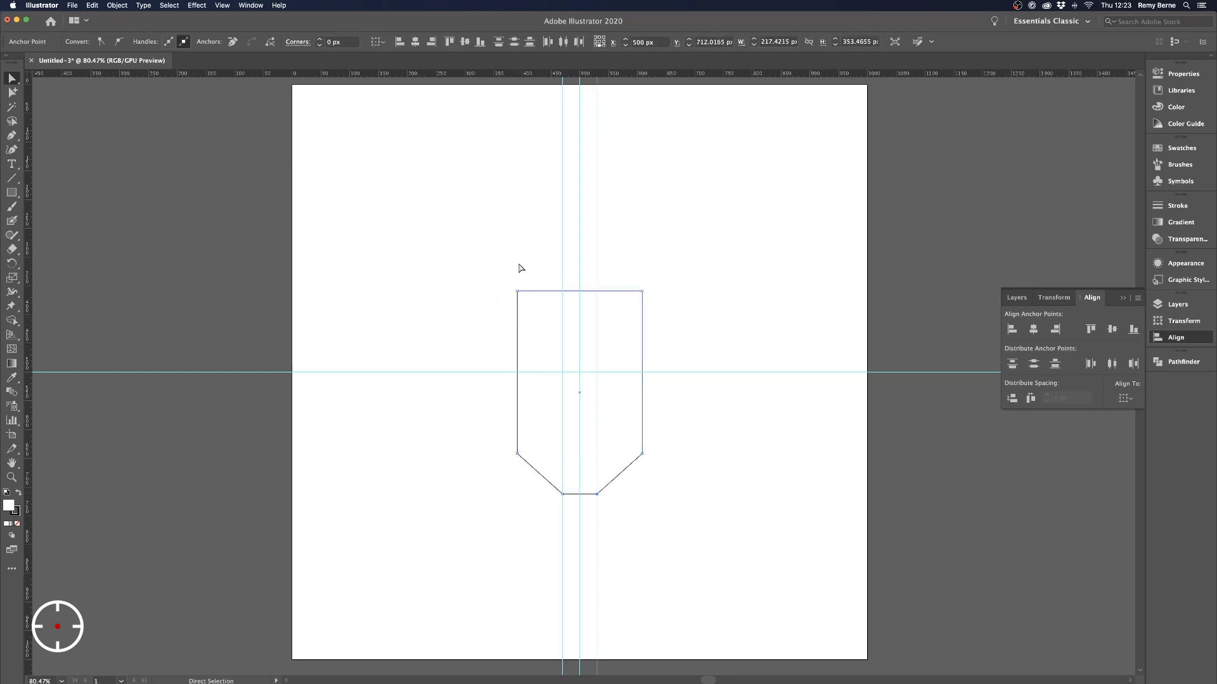
{"action": "left_click_drag", "start_coordinate": [642, 292], "coordinate": [641, 331]}
{"action": "left_click", "coordinate": [665, 358]}
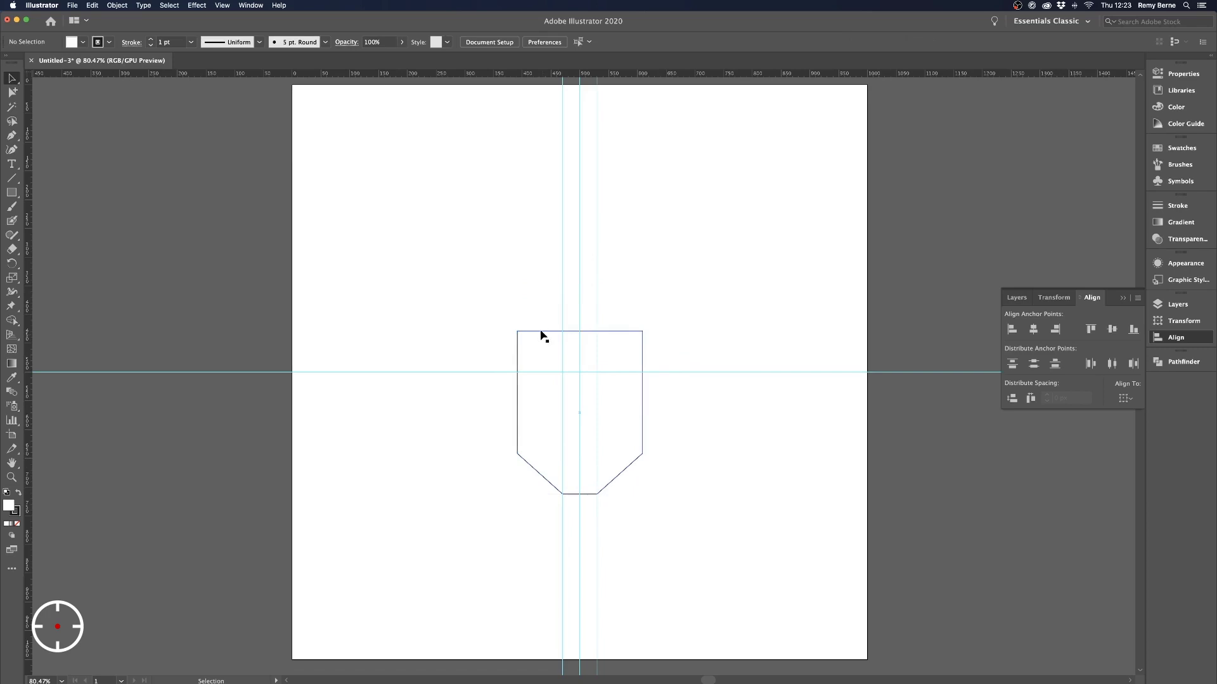
{"action": "left_click", "coordinate": [583, 371]}
{"action": "left_click", "coordinate": [1094, 332]}
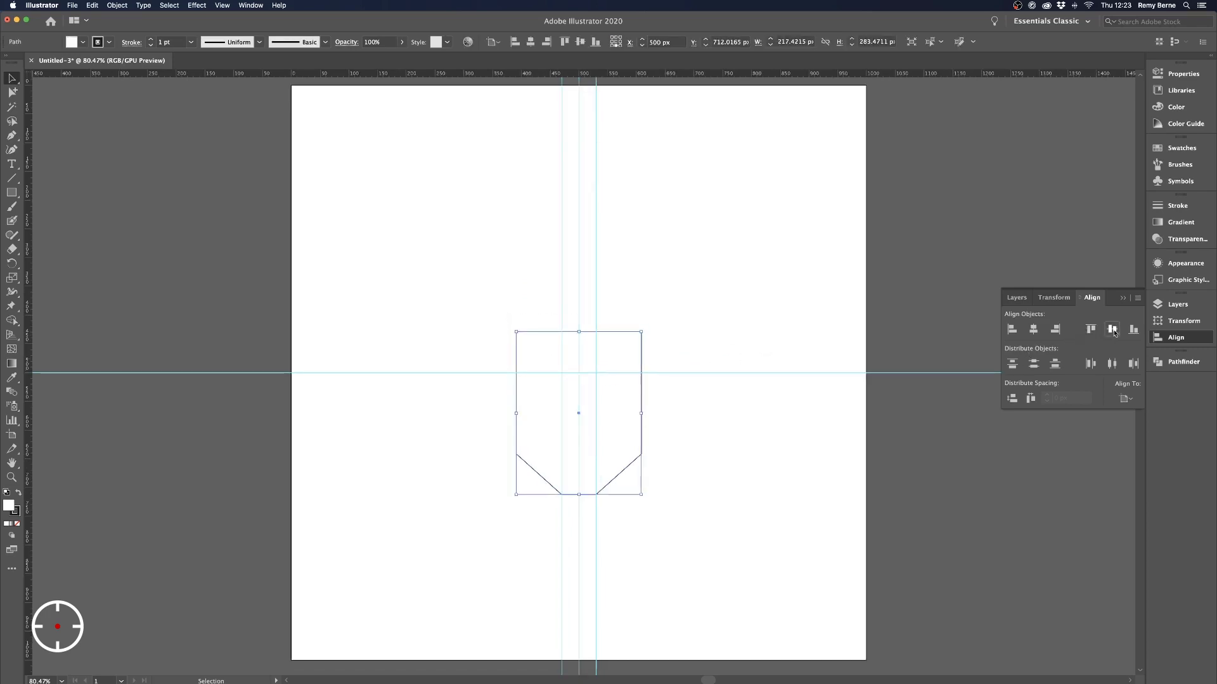
{"action": "left_click", "coordinate": [695, 312]}
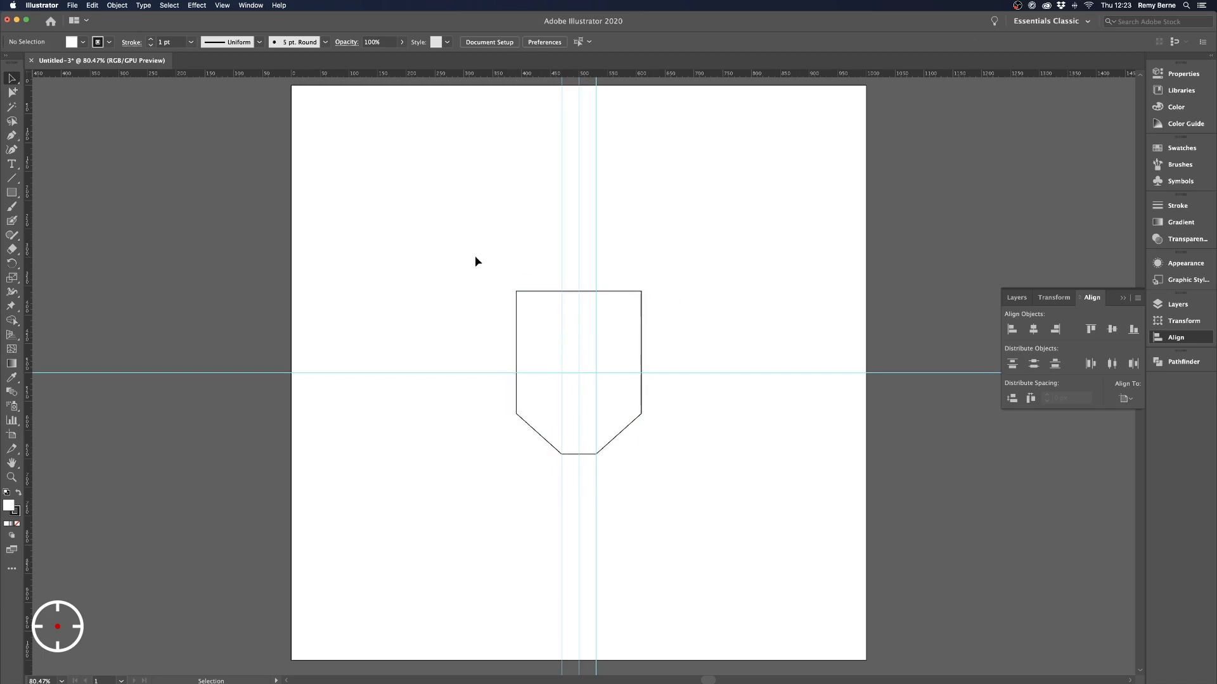
Round all corners of the shield shape slightly with the live corner handles
{"action": "key", "text": "a"}
{"action": "left_click_drag", "start_coordinate": [415, 250], "coordinate": [683, 508]}
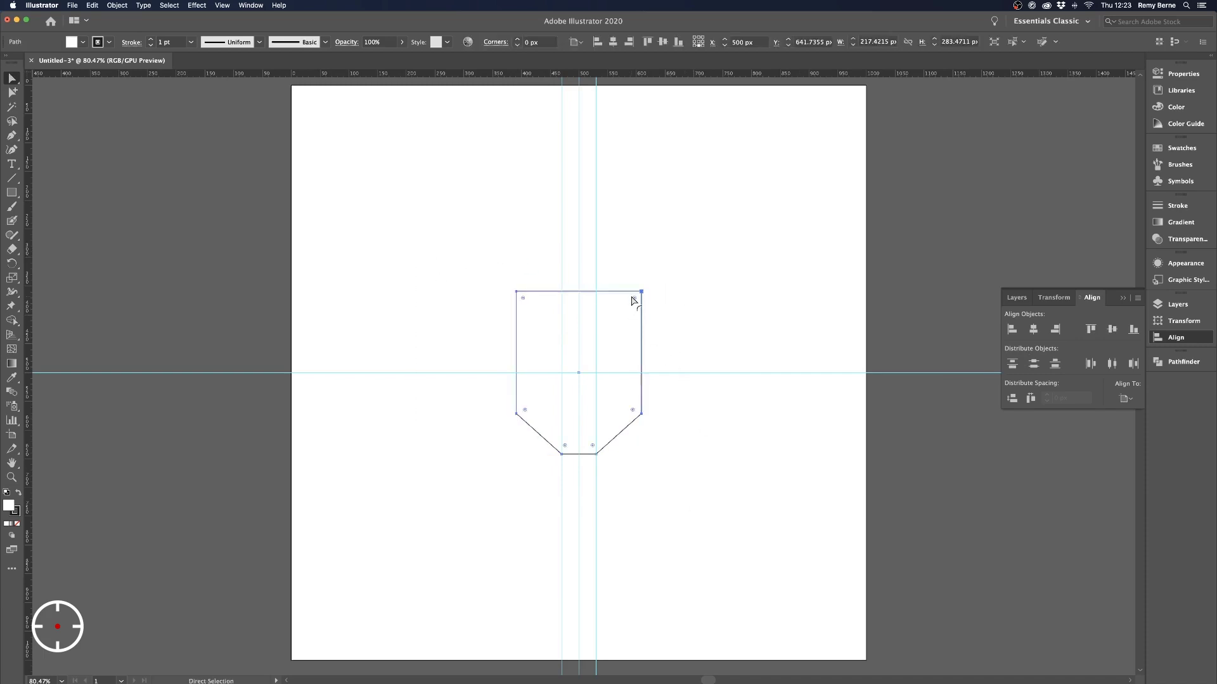
{"action": "left_click_drag", "start_coordinate": [634, 301], "coordinate": [630, 309]}
{"action": "key", "text": "v"}
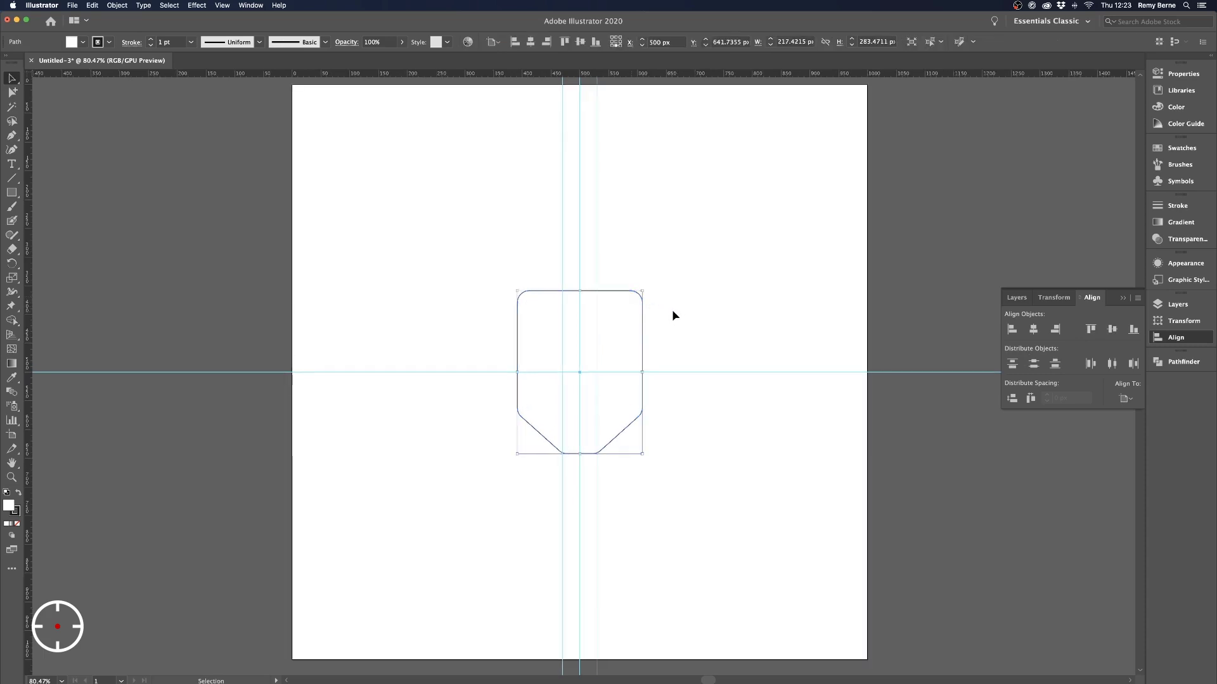
{"action": "left_click", "coordinate": [673, 311]}
Set the shield outline's stroke weight to 3 pt
{"action": "left_click", "coordinate": [549, 345]}
{"action": "left_click", "coordinate": [150, 39]}
{"action": "left_click", "coordinate": [150, 39]}
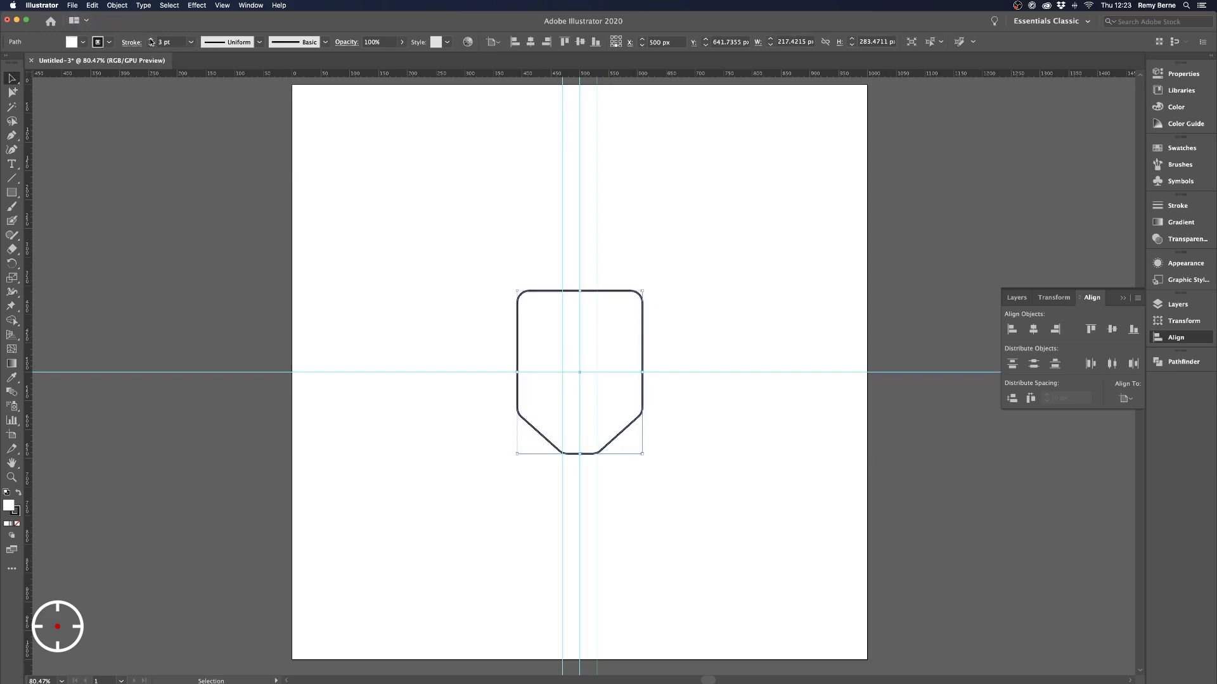
Offset the shield's path outward by 5 px with miter joins
{"action": "left_click", "coordinate": [116, 6]}
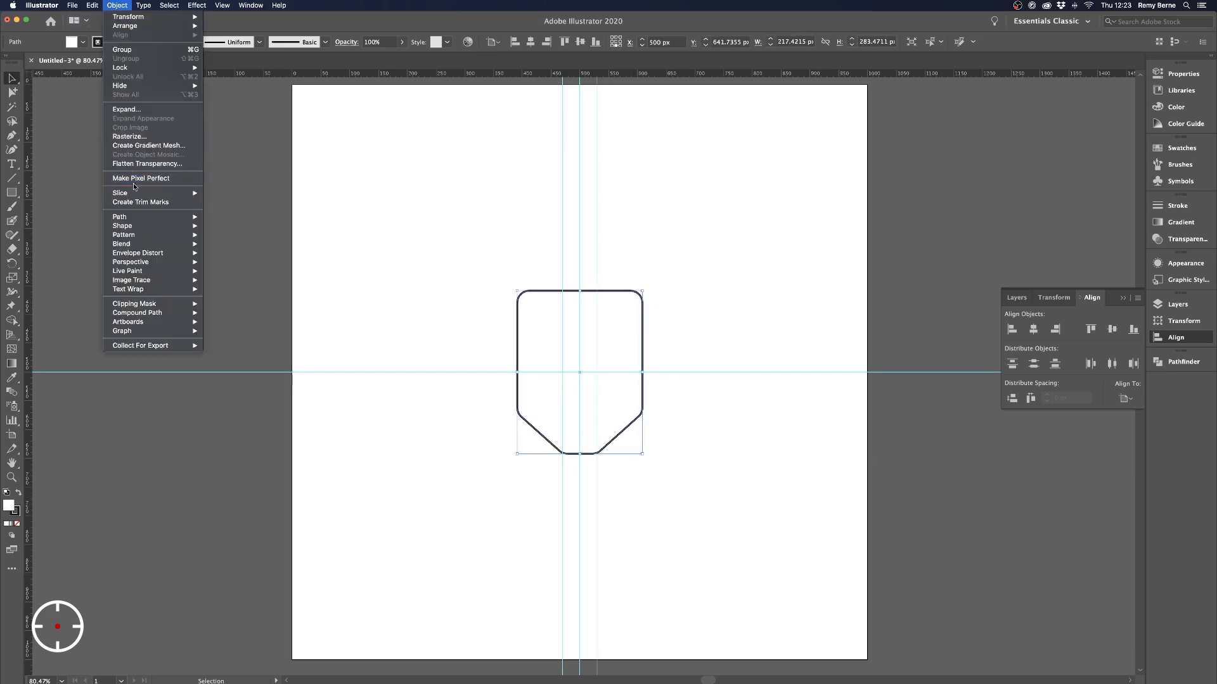
{"action": "left_click", "coordinate": [423, 329]}
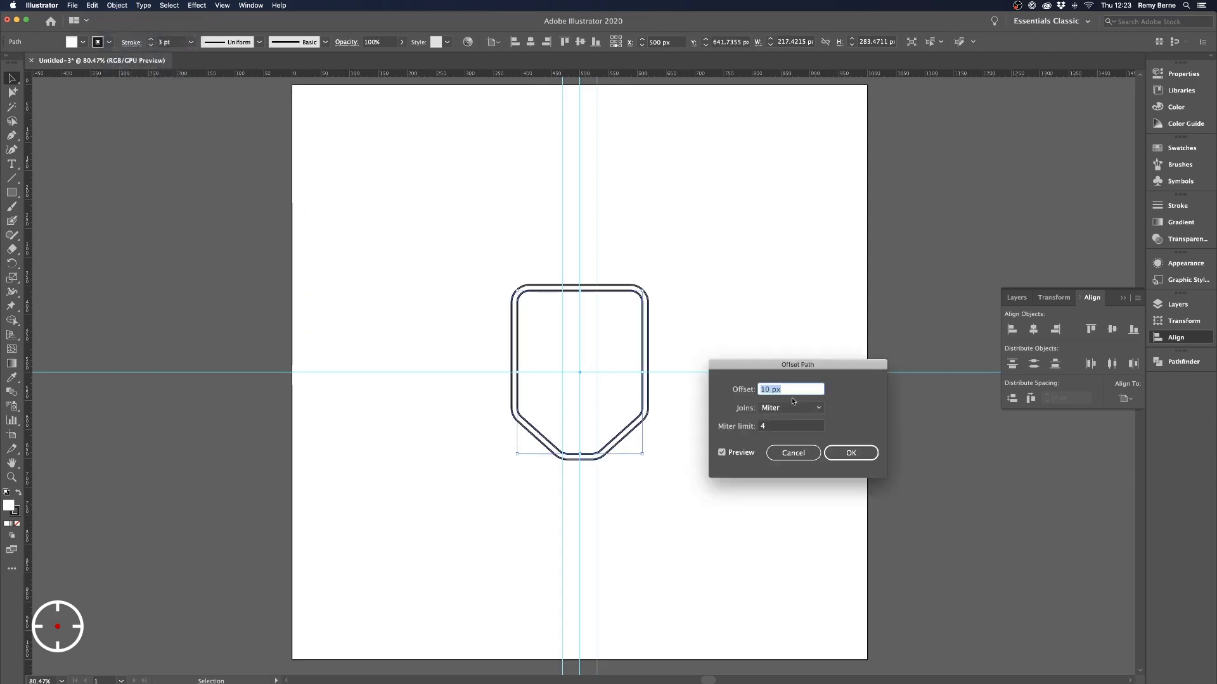
{"action": "key", "text": "Down"}
{"action": "key", "text": "Down"}
{"action": "key", "text": "Down"}
{"action": "key", "text": "Down"}
{"action": "key", "text": "Down"}
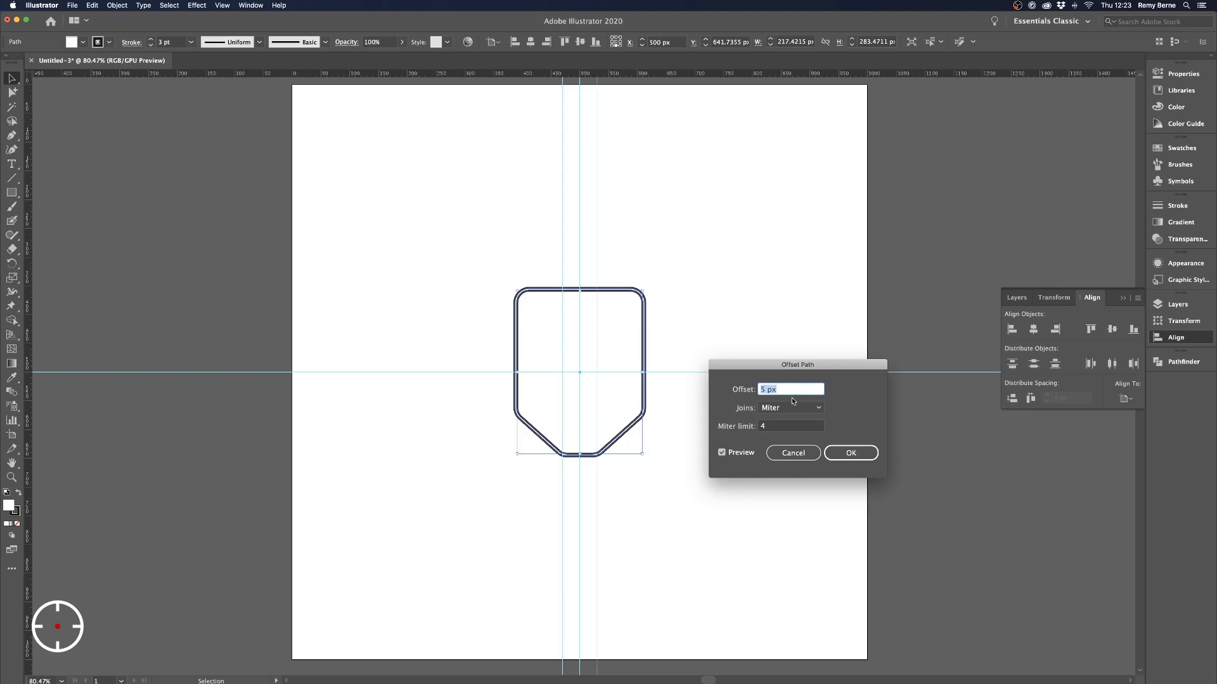
{"action": "key", "text": "Down"}
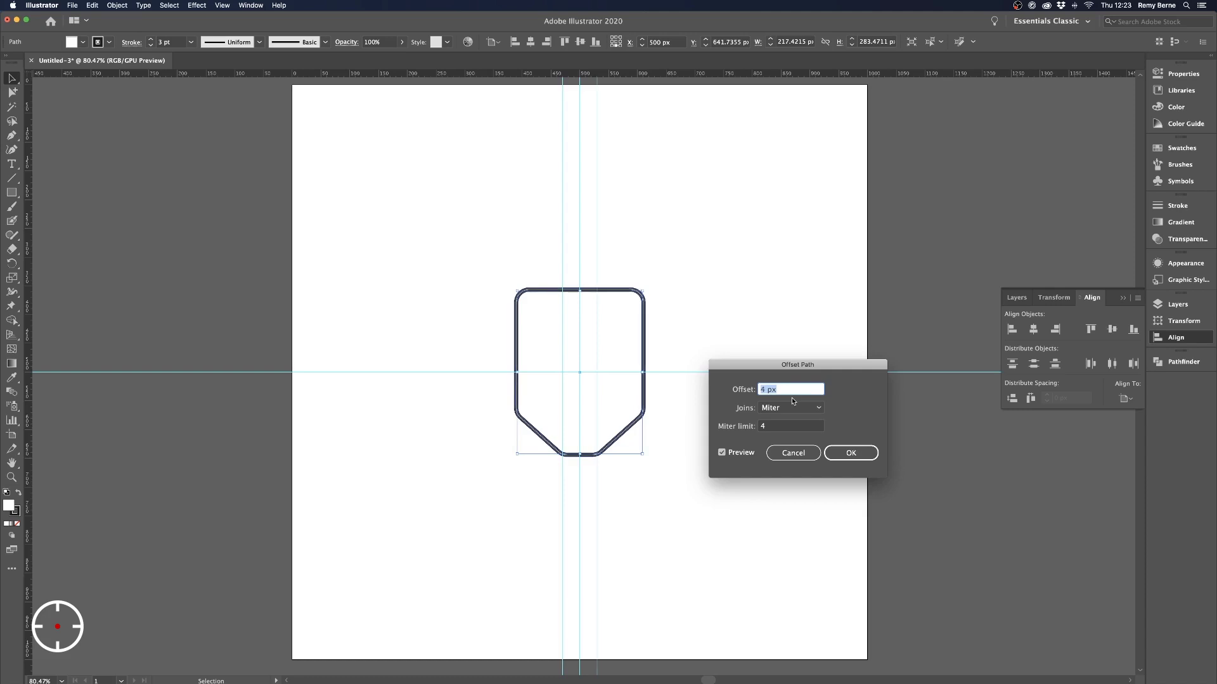
{"action": "key", "text": "Up"}
{"action": "key", "text": "Return"}
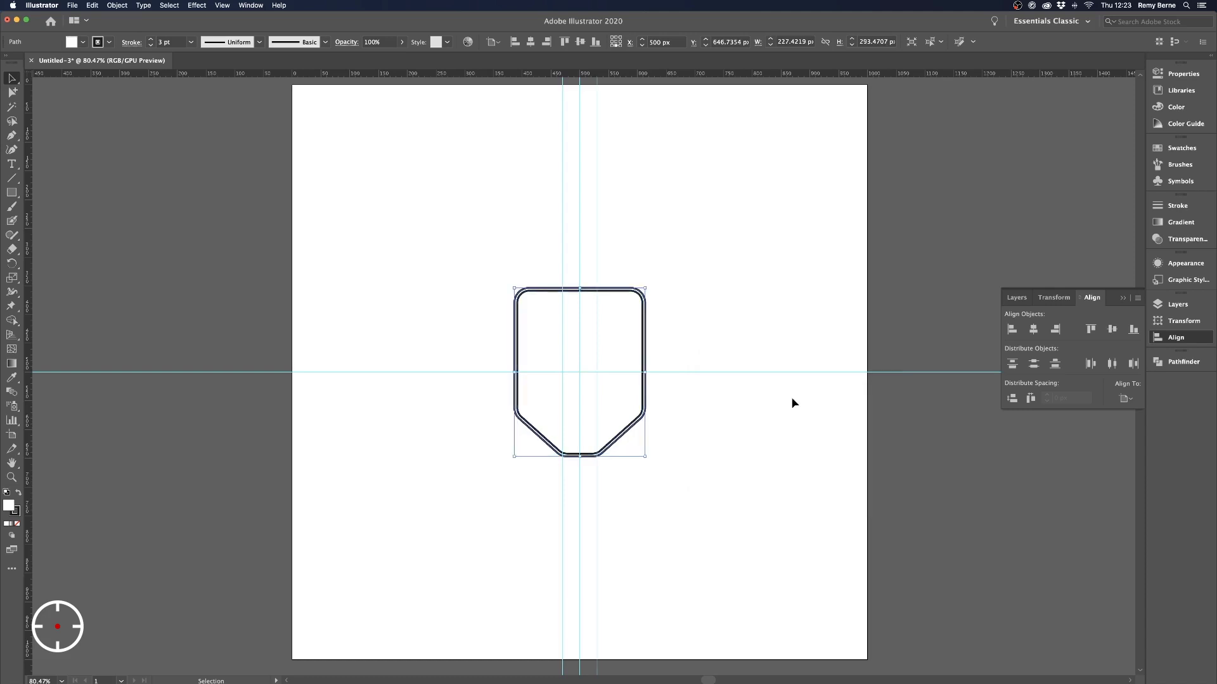
Give the outer offset shield a black fill and no stroke
{"action": "key", "text": "shift+x"}
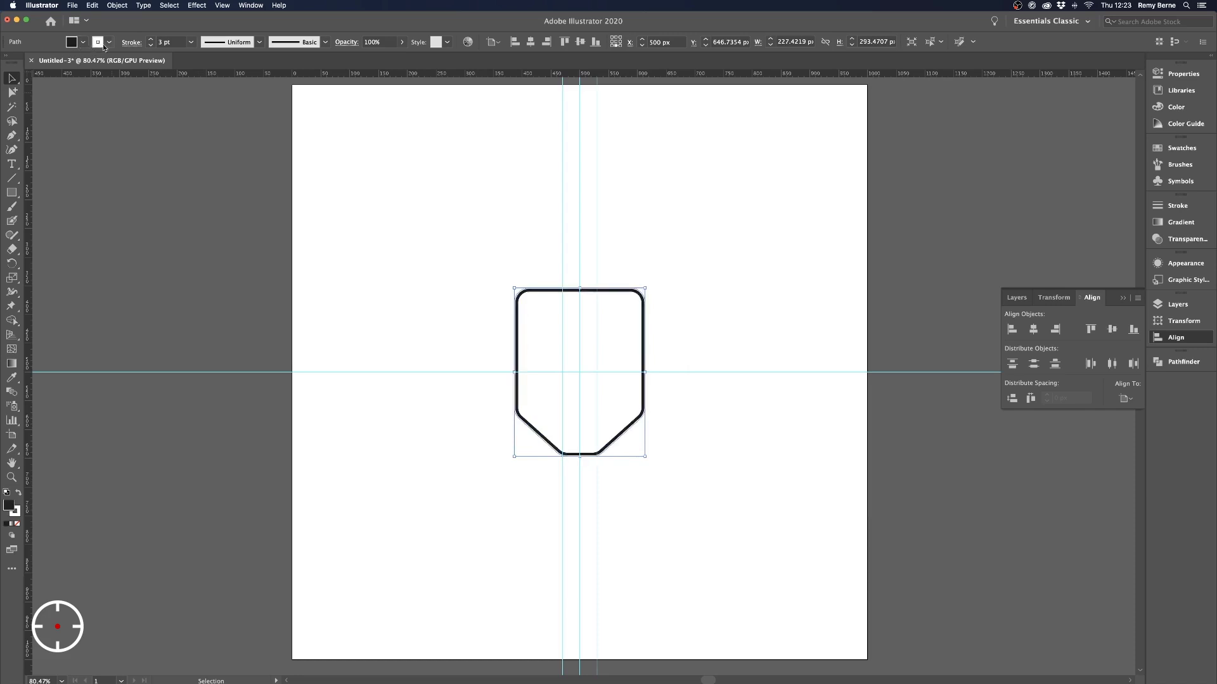
{"action": "left_click", "coordinate": [109, 42]}
{"action": "left_click", "coordinate": [8, 62]}
{"action": "left_click", "coordinate": [533, 245]}
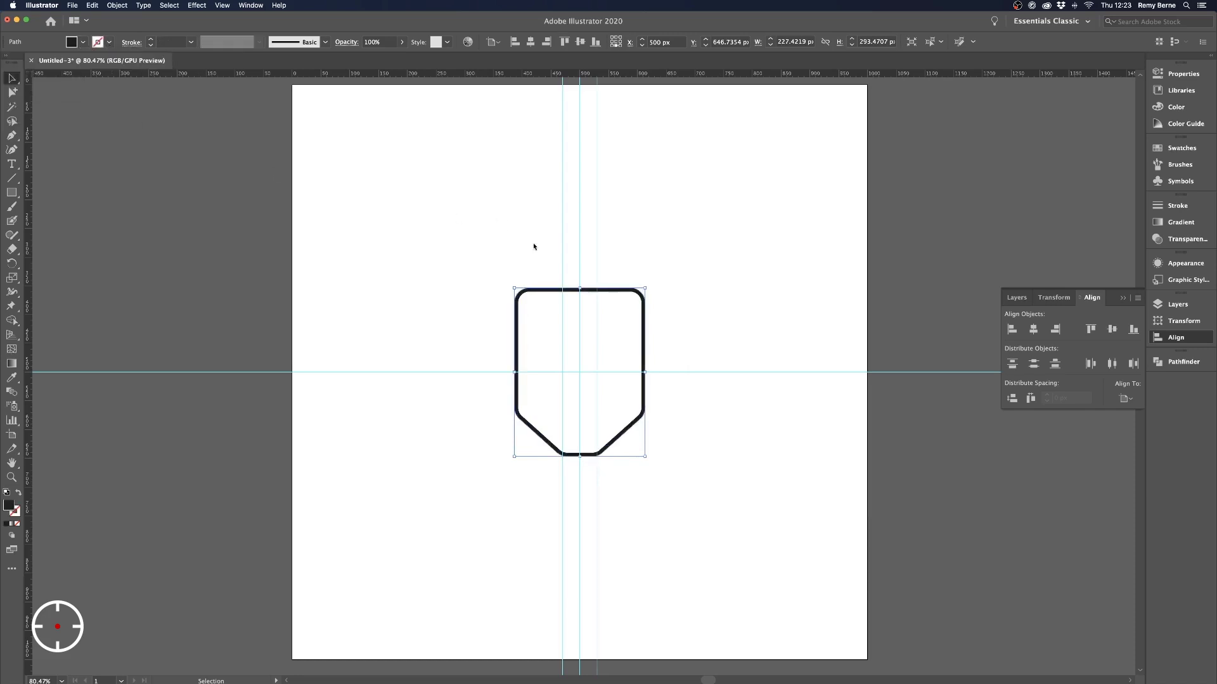
Give the inner shield no fill and a white stroke
{"action": "left_click", "coordinate": [608, 359]}
{"action": "key", "text": "shift+x"}
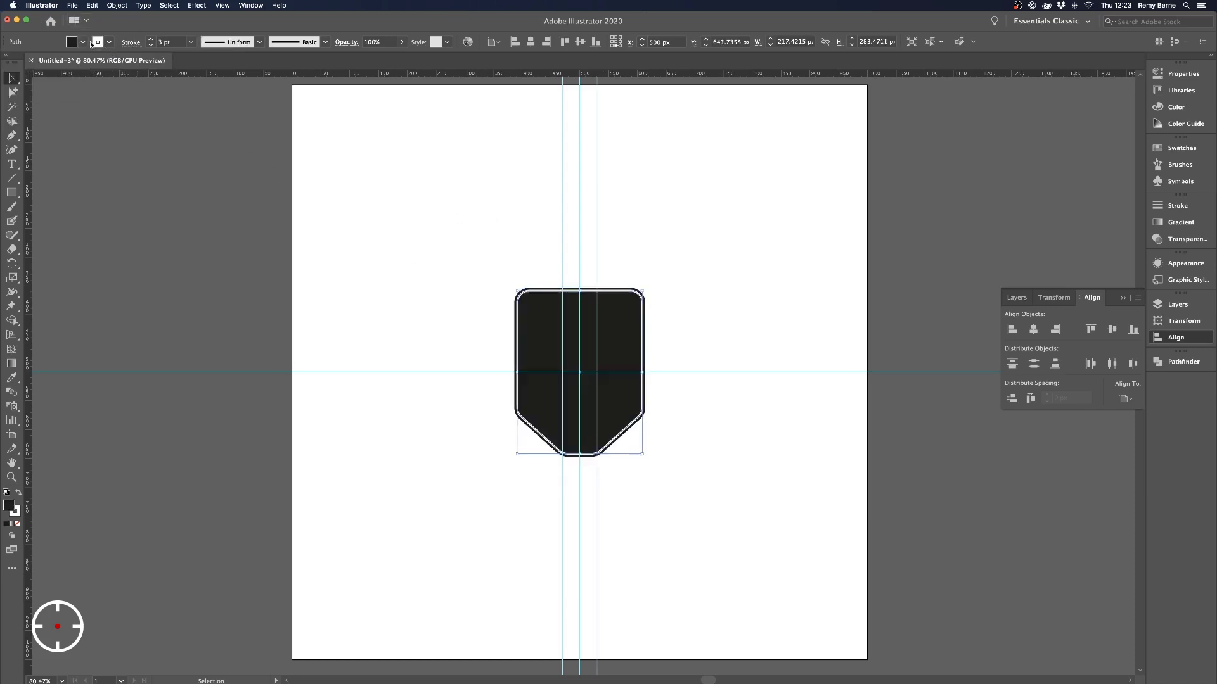
{"action": "key", "text": "shift+x"}
{"action": "left_click", "coordinate": [83, 42]}
{"action": "left_click", "coordinate": [8, 63]}
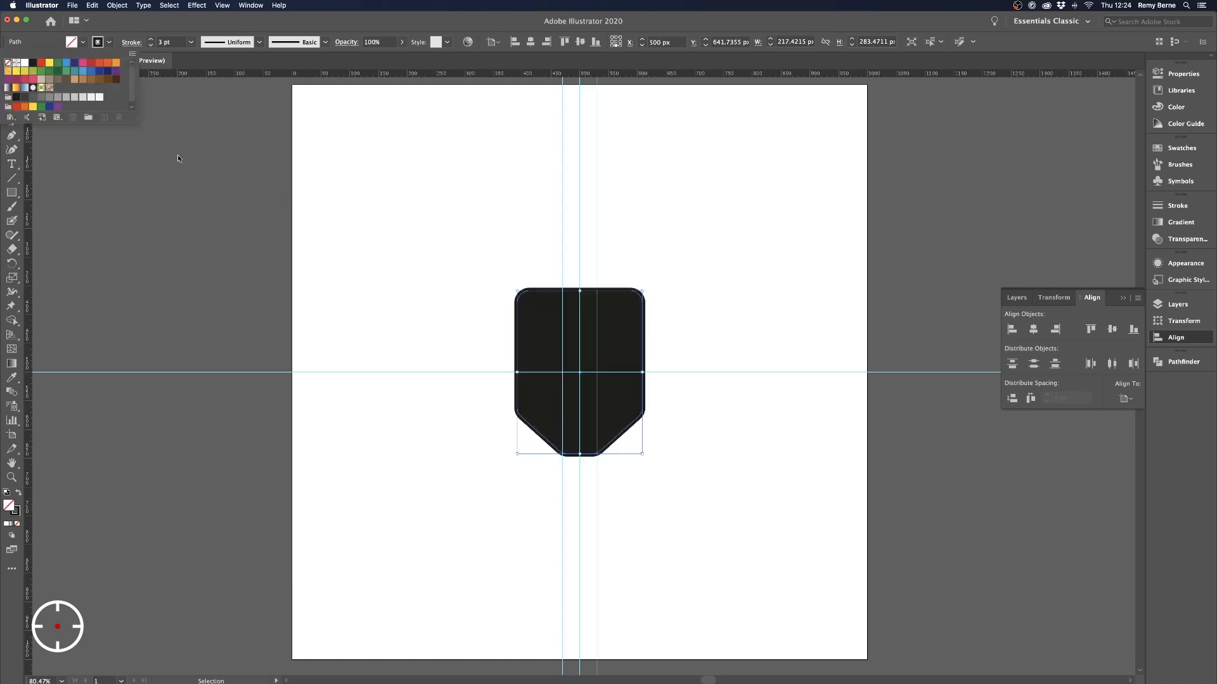
{"action": "left_click", "coordinate": [109, 43]}
{"action": "left_click", "coordinate": [110, 42]}
{"action": "left_click", "coordinate": [25, 63]}
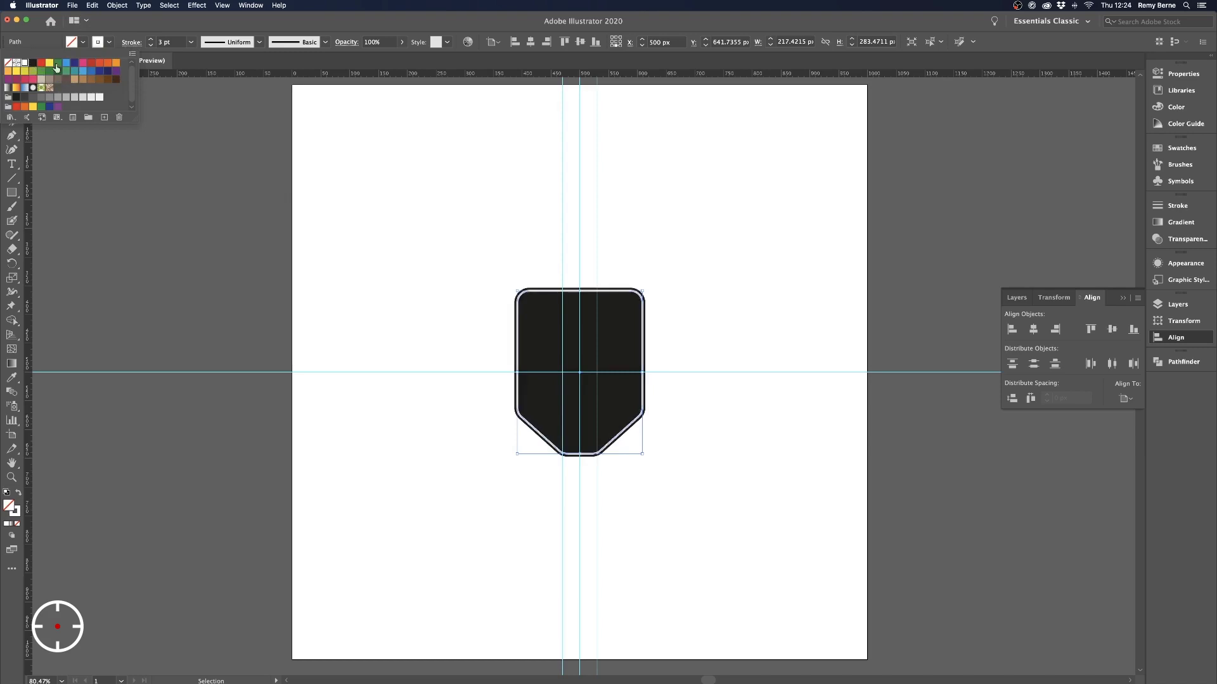
Align the inner shield's 3 pt white stroke to the inside of its path
{"action": "left_click", "coordinate": [132, 42]}
{"action": "left_click", "coordinate": [132, 42]}
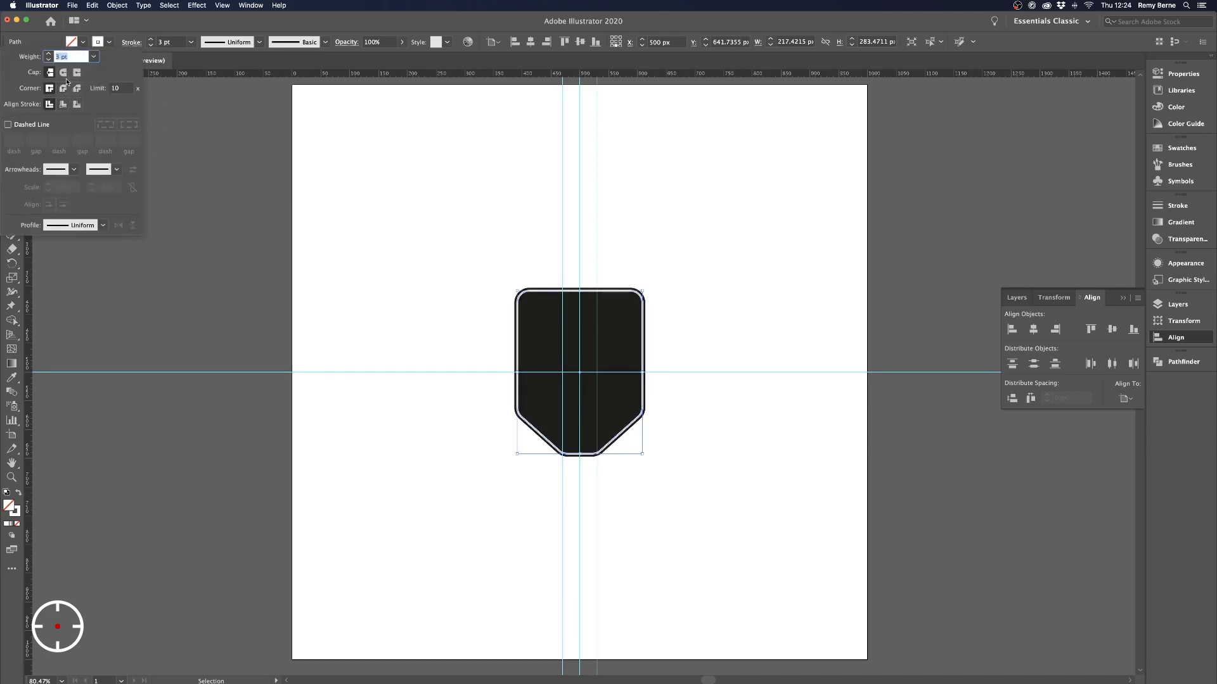
{"action": "left_click", "coordinate": [63, 105]}
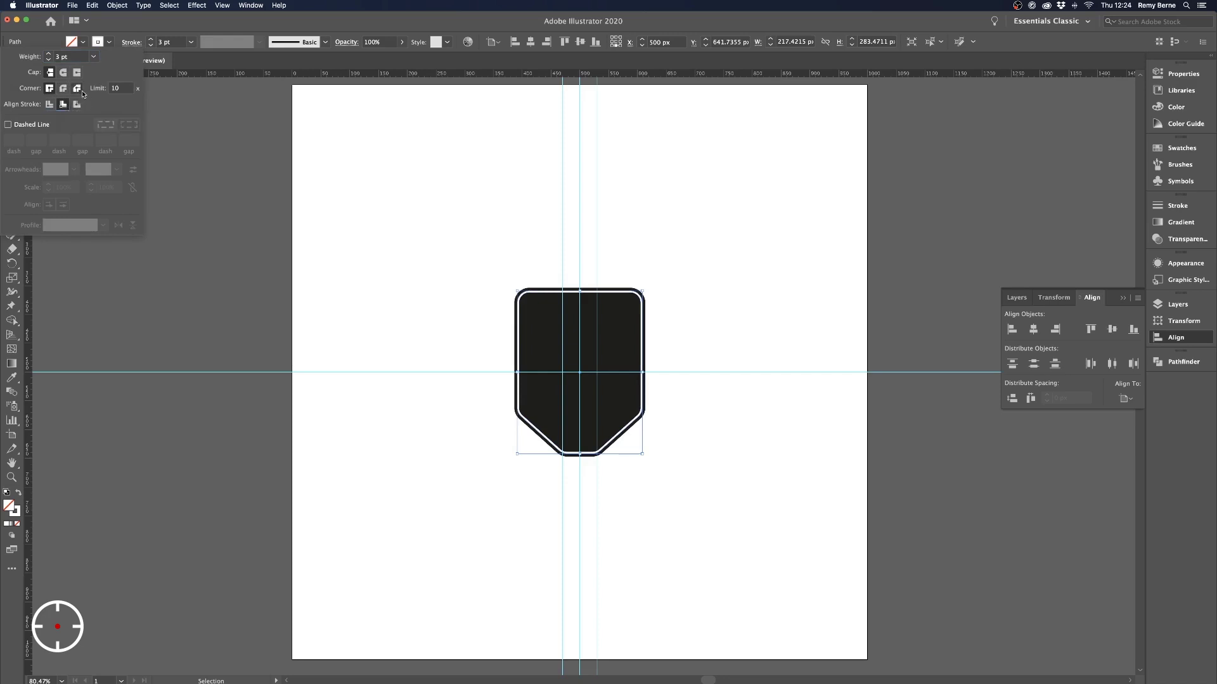
Settle the inner shield's stroke weight at 3 pt, deselect it, and hide the guides
{"action": "left_click", "coordinate": [50, 55]}
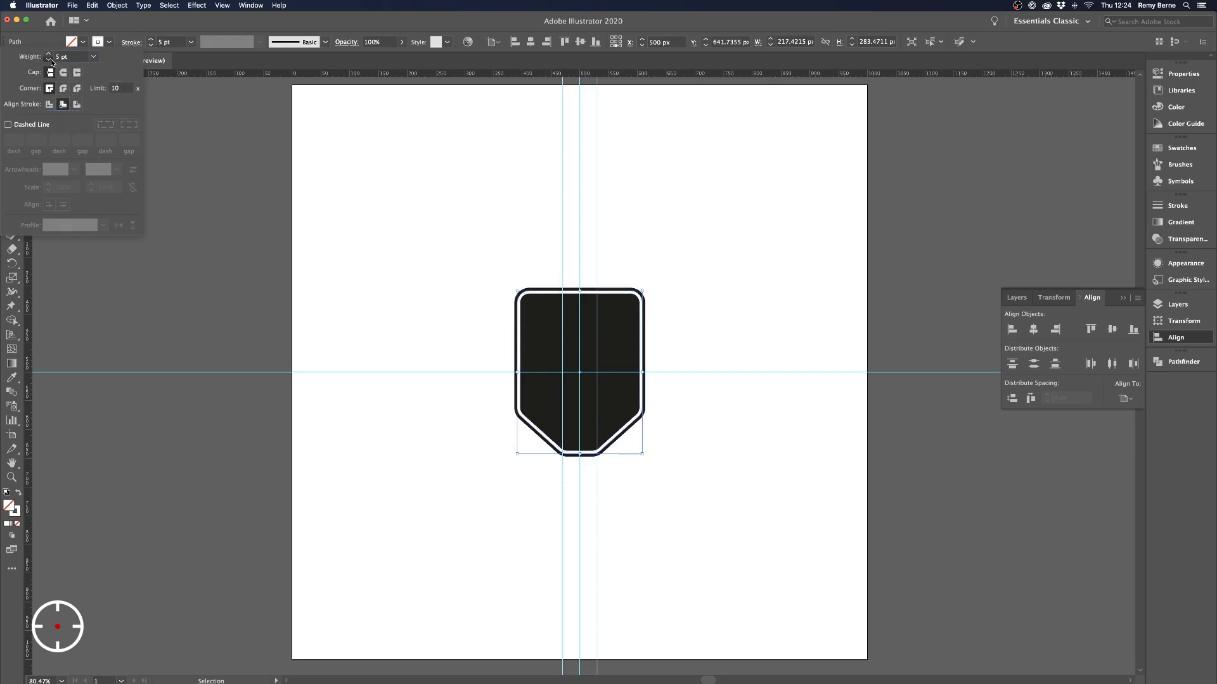
{"action": "left_click", "coordinate": [368, 165]}
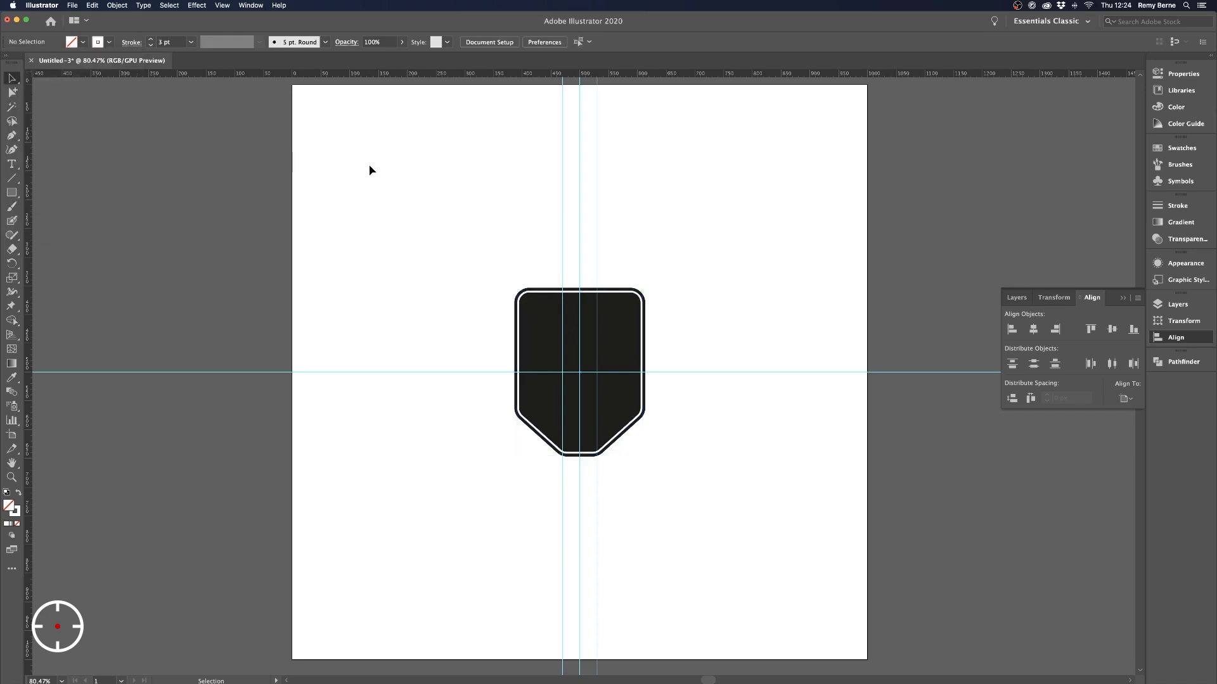
{"action": "key", "text": "super+semicolon"}
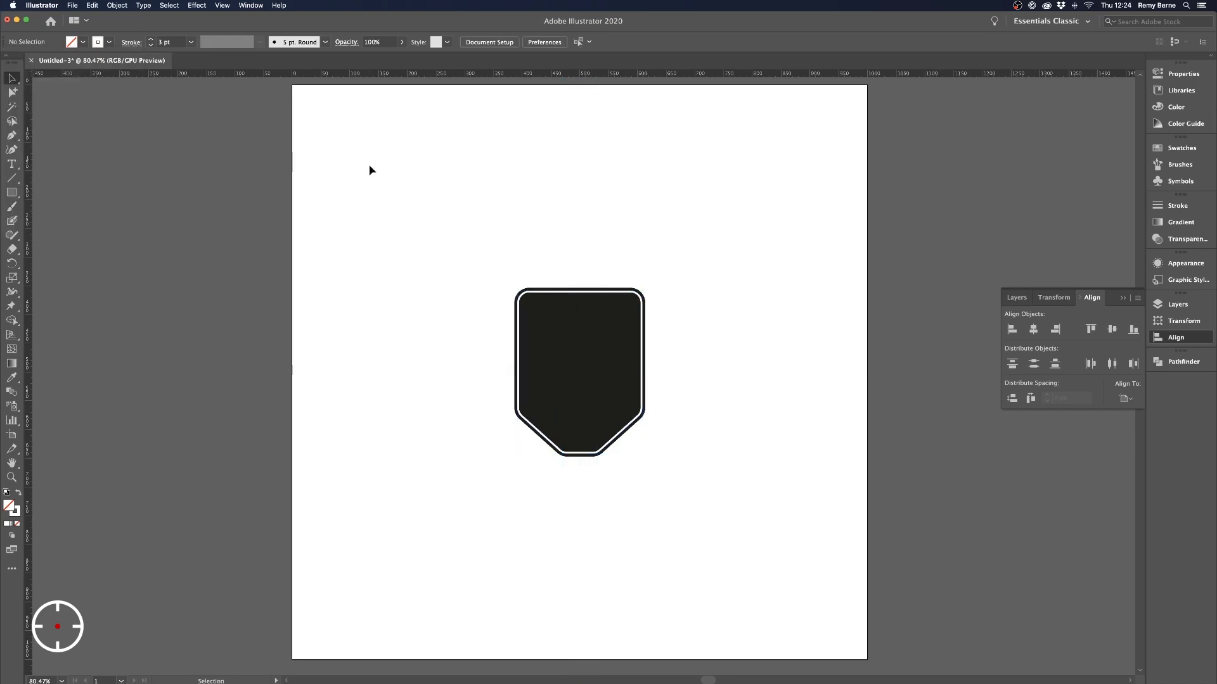
{"action": "scroll", "coordinate": [474, 366], "scroll_direction": "right", "scroll_amount": 1}
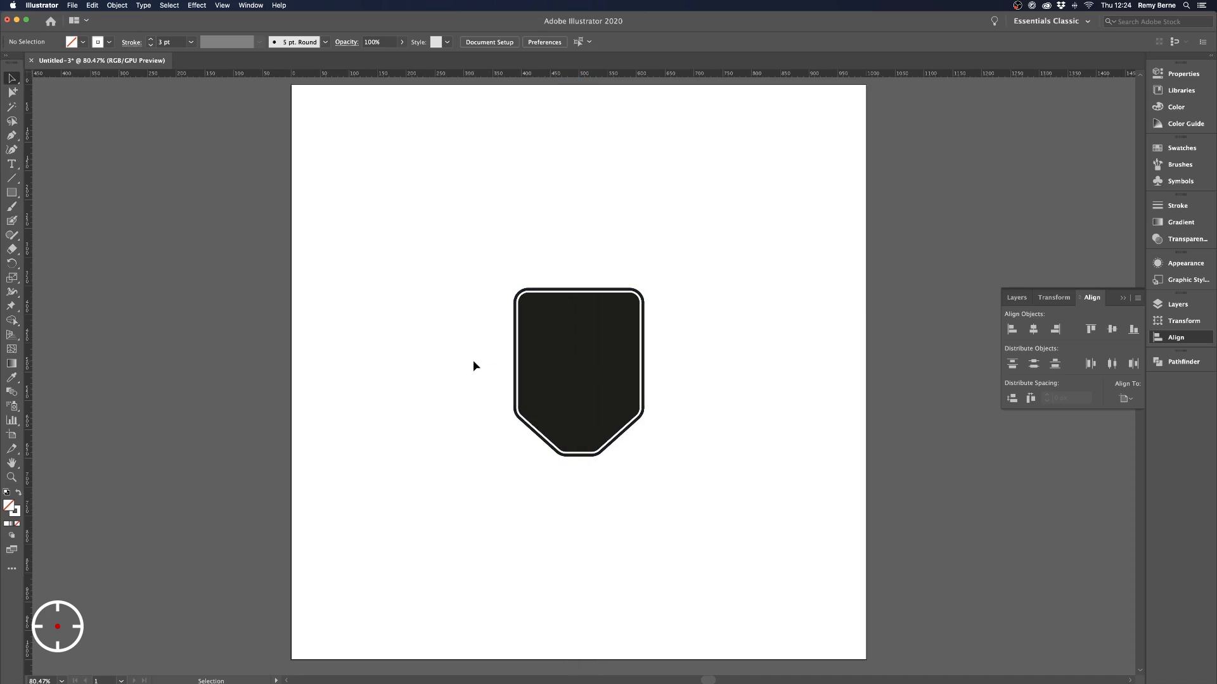
{"action": "scroll", "coordinate": [474, 366], "scroll_direction": "left", "scroll_amount": 1}
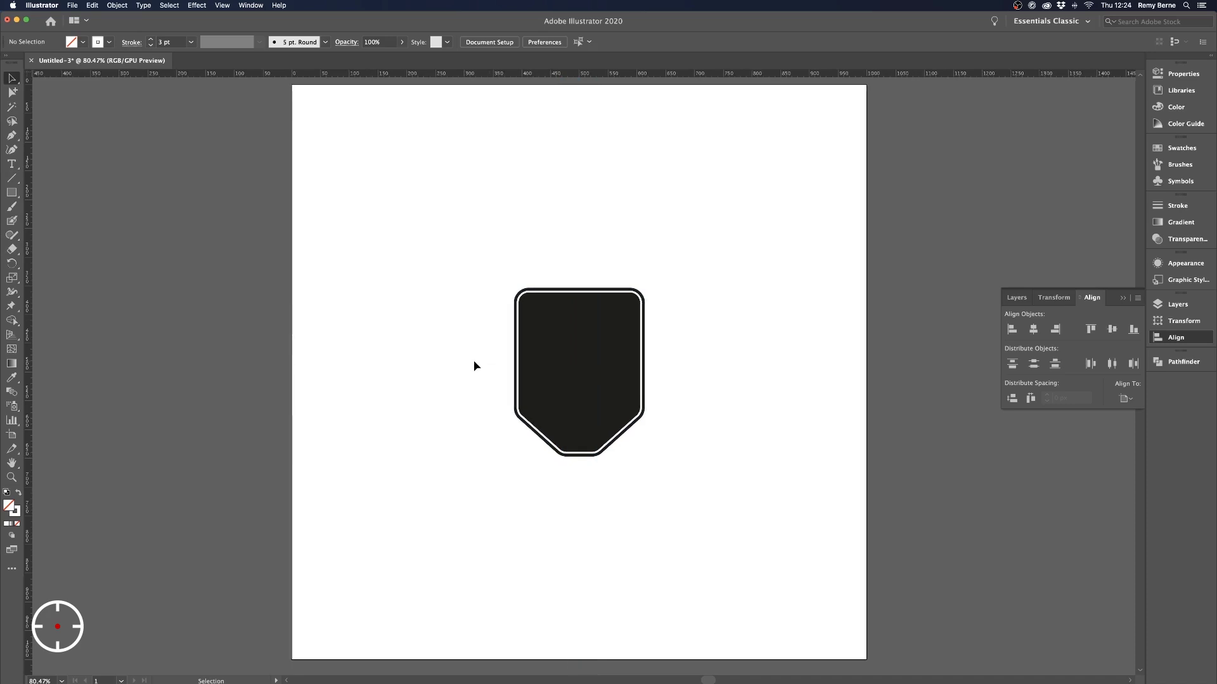
{"action": "scroll", "coordinate": [477, 365], "scroll_direction": "right", "scroll_amount": 1}
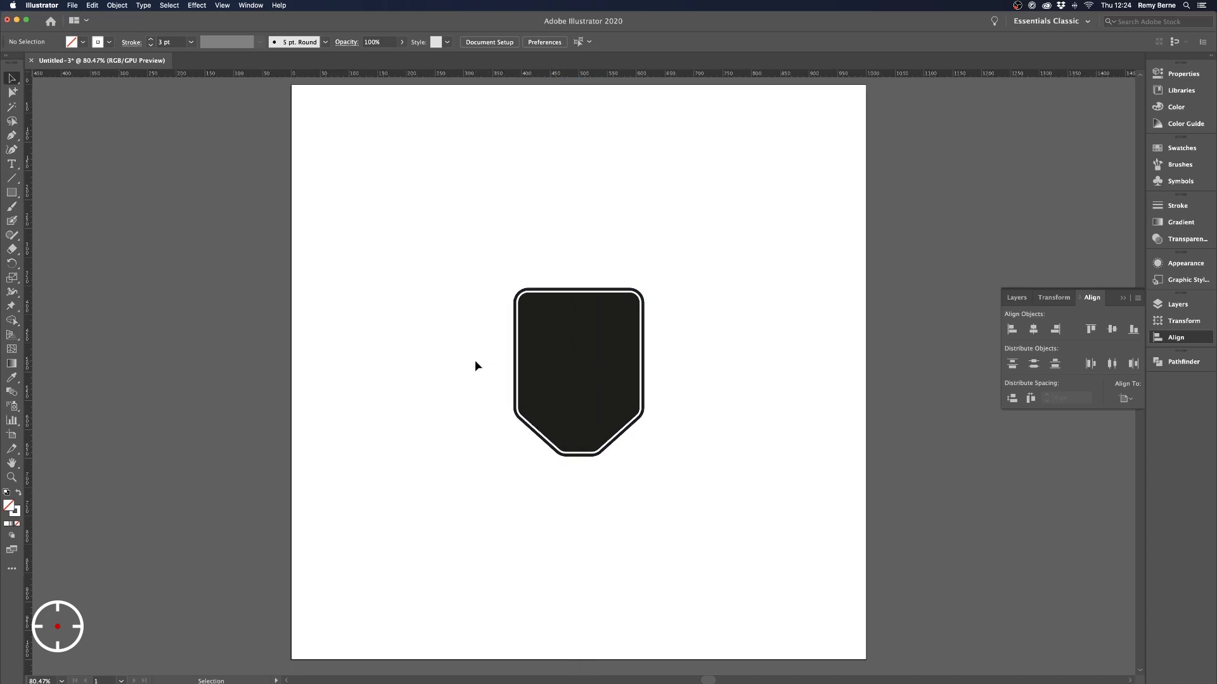
{"action": "scroll", "coordinate": [477, 365], "scroll_direction": "right", "scroll_amount": 1}
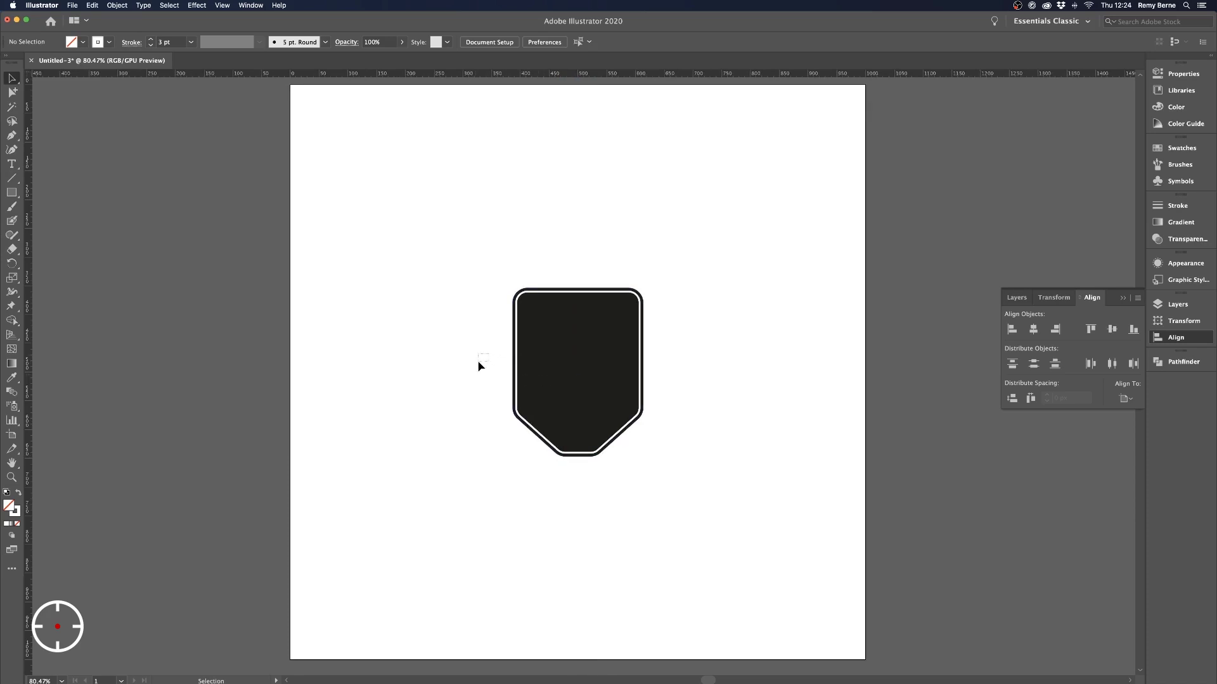
Open the Offset Path settings for the shield's inner white outline
{"action": "left_click", "coordinate": [565, 362]}
{"action": "mouse_move", "coordinate": [571, 367]}
{"action": "left_mouse_down"}
{"action": "mouse_move", "coordinate": [568, 377]}
{"action": "mouse_move", "coordinate": [549, 365]}
{"action": "left_mouse_up"}
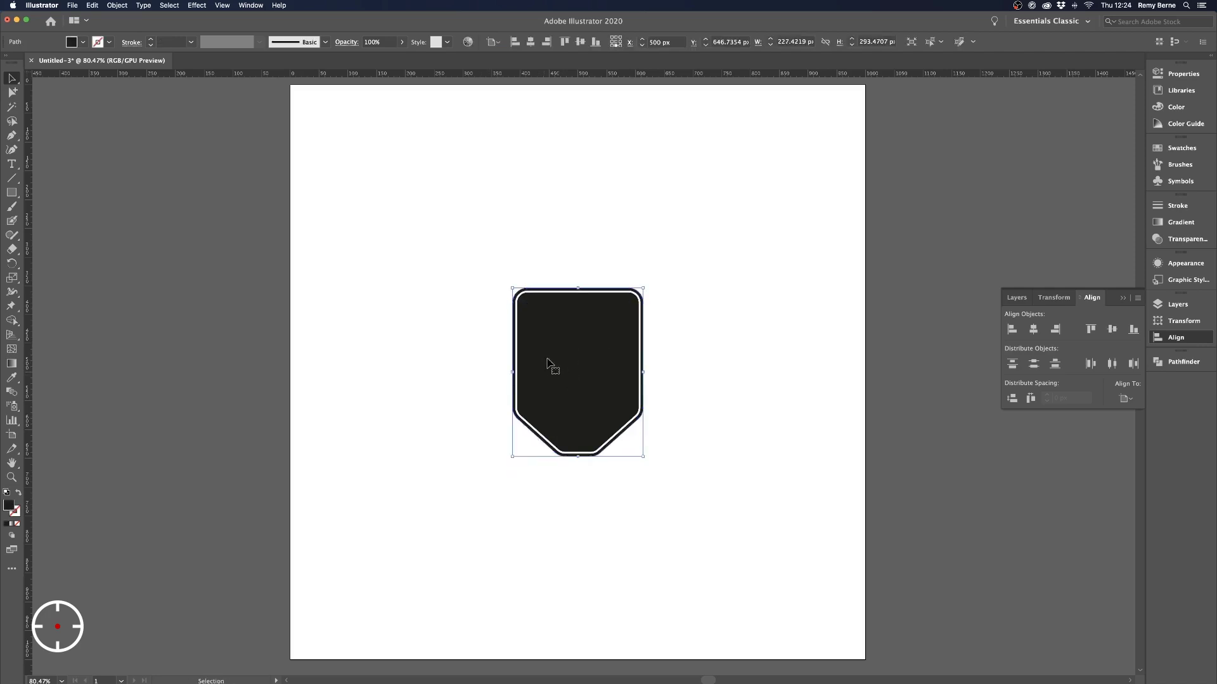
{"action": "left_click", "coordinate": [517, 331]}
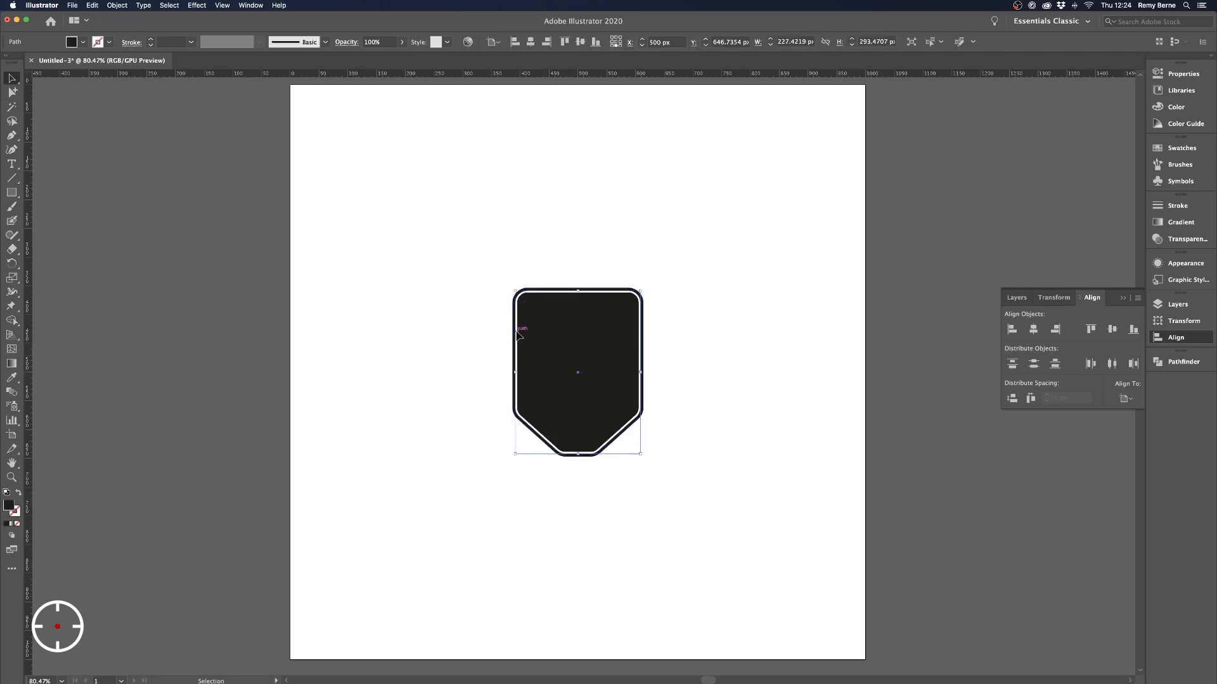
{"action": "left_click", "coordinate": [117, 6]}
{"action": "mouse_move", "coordinate": [141, 220]}
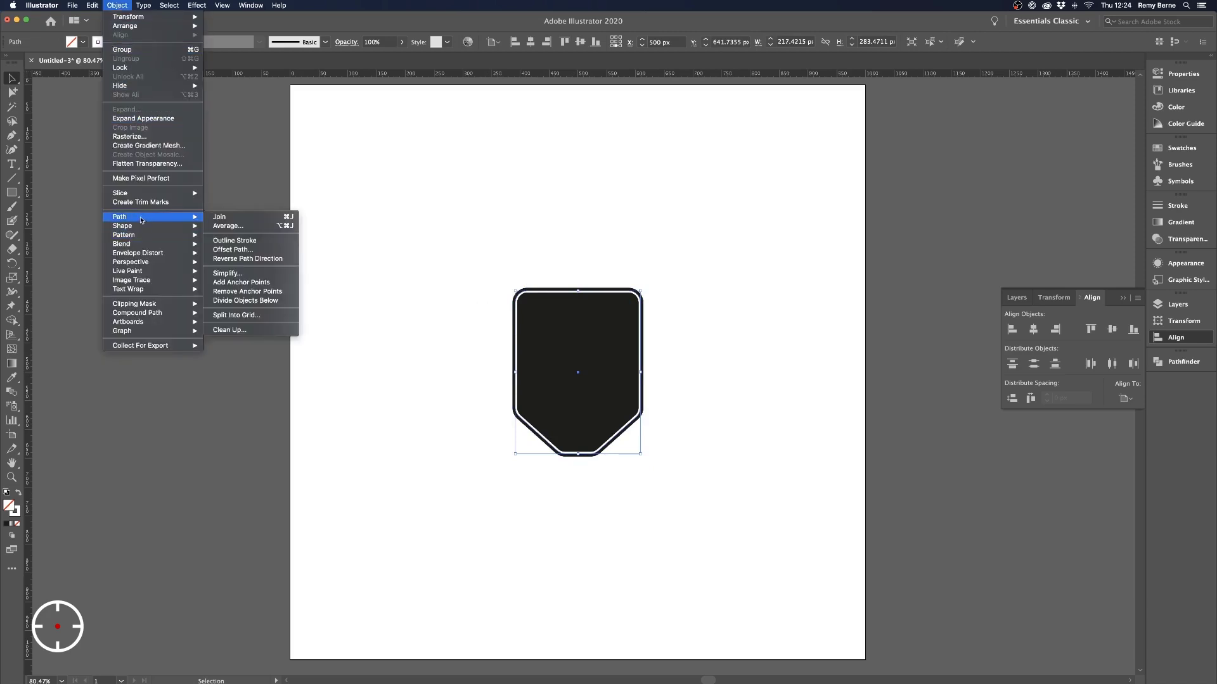
{"action": "left_click", "coordinate": [251, 252]}
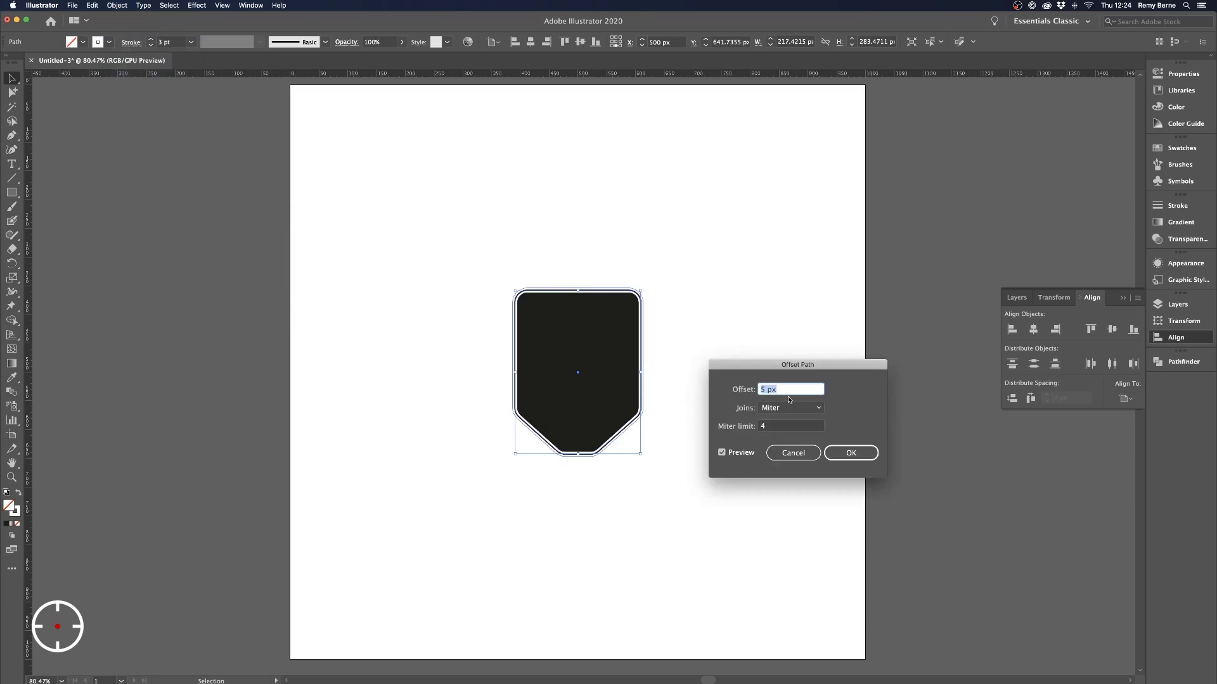
Try progressively larger inward offsets for the white outline, down to -52 px
{"action": "key", "text": "Down"}
{"action": "key", "text": "Down"}
{"action": "key", "text": "Down"}
{"action": "key", "text": "Down"}
{"action": "key", "text": "Down"}
{"action": "key", "text": "Down"}
{"action": "key", "text": "Down"}
{"action": "key", "text": "Down"}
{"action": "key", "text": "Down"}
{"action": "key", "text": "Down"}
{"action": "key", "text": "Down"}
{"action": "key", "text": "Down"}
{"action": "key", "text": "Down"}
{"action": "key", "text": "Down"}
{"action": "key", "text": "Down"}
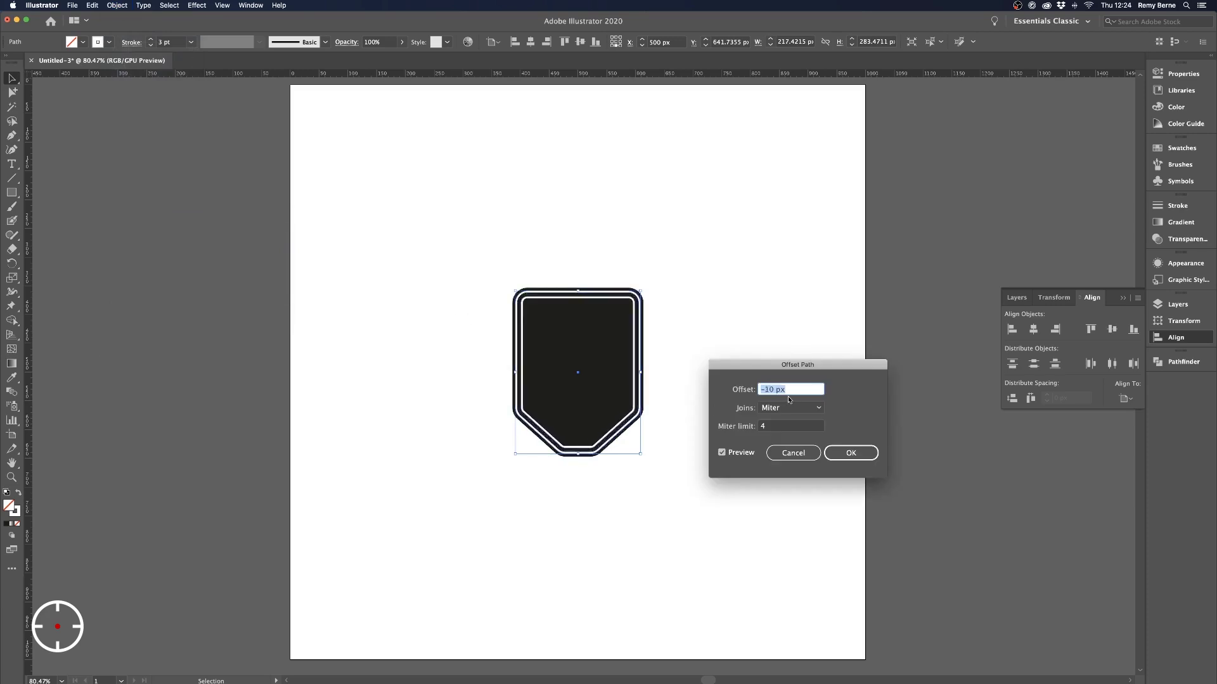
{"action": "key", "text": "Down"}
{"action": "key", "text": "Down"}
{"action": "key", "text": "Down"}
{"action": "key", "text": "Down"}
{"action": "key", "text": "Down"}
{"action": "key", "text": "Down"}
{"action": "key", "text": "Down"}
{"action": "key", "text": "Down"}
{"action": "key", "text": "Down"}
{"action": "key", "text": "Down"}
{"action": "key", "text": "Down"}
{"action": "key", "text": "Down"}
{"action": "key", "text": "Down"}
{"action": "key", "text": "Down"}
{"action": "key", "text": "Down"}
{"action": "key", "text": "Down"}
{"action": "key", "text": "Down"}
{"action": "key", "text": "Down"}
{"action": "key", "text": "Down"}
{"action": "key", "text": "Down"}
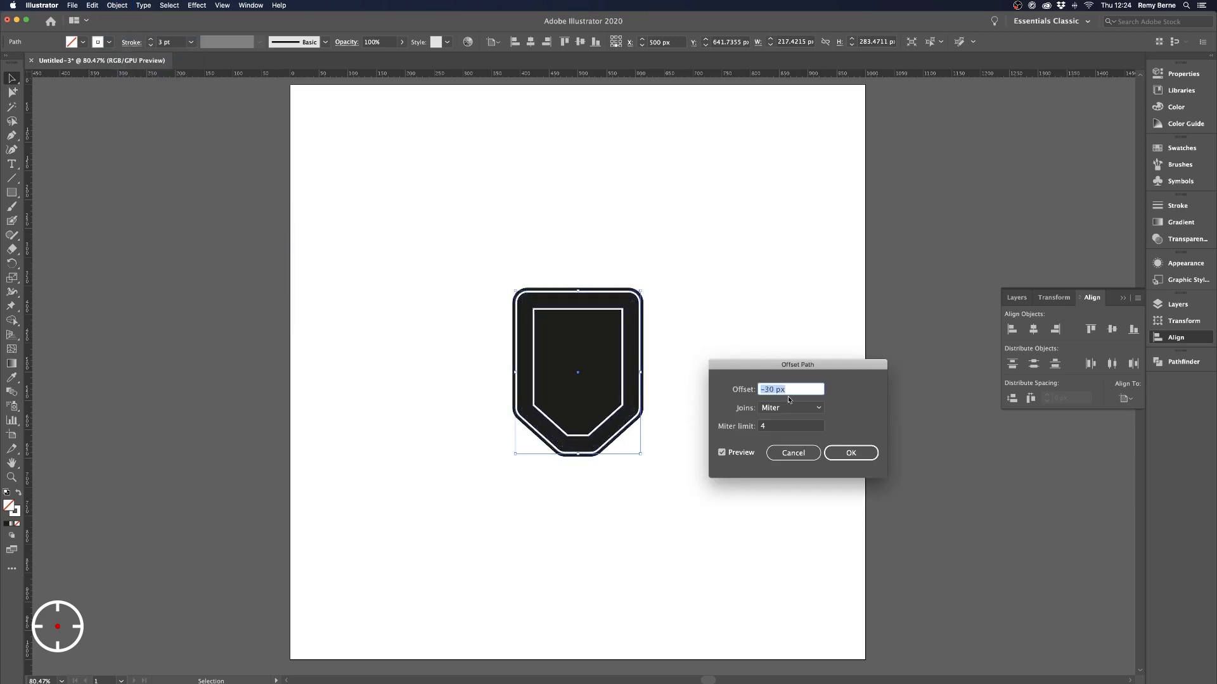
{"action": "key", "text": "Down"}
{"action": "key", "text": "Down"}
{"action": "key", "text": "Down"}
{"action": "key", "text": "Down"}
{"action": "key", "text": "Down"}
{"action": "key", "text": "Down"}
{"action": "key", "text": "Down"}
{"action": "key", "text": "Down"}
{"action": "key", "text": "Down"}
{"action": "key", "text": "Down"}
{"action": "key", "text": "Down"}
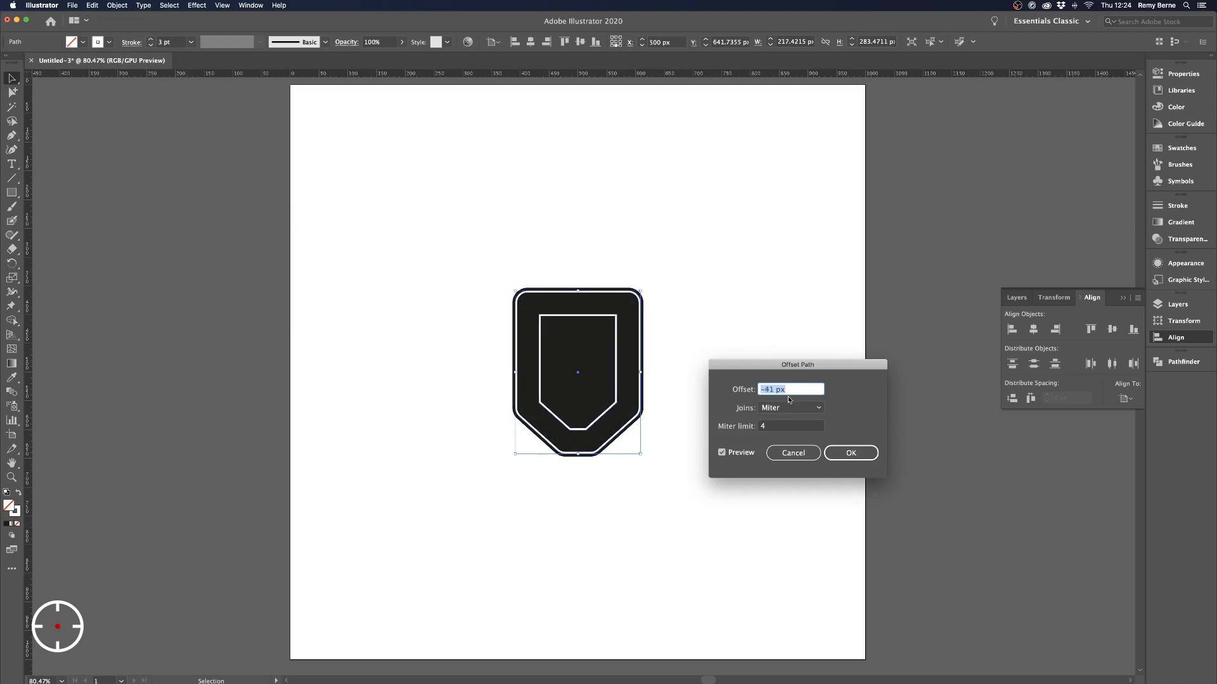
{"action": "key", "text": "Down"}
{"action": "key", "text": "Down"}
{"action": "key", "text": "Down"}
{"action": "key", "text": "Down"}
{"action": "key", "text": "Down"}
{"action": "key", "text": "Down"}
{"action": "key", "text": "Down"}
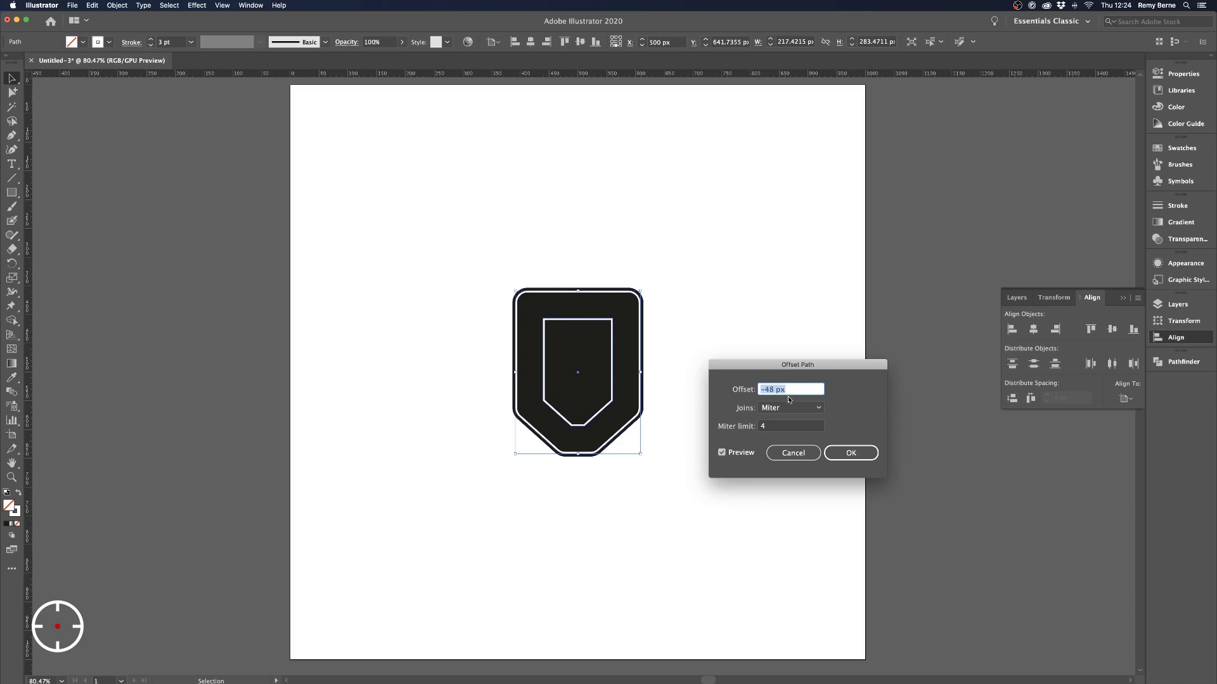
{"action": "key", "text": "Down"}
{"action": "key", "text": "Down"}
{"action": "key", "text": "Down"}
{"action": "key", "text": "Down"}
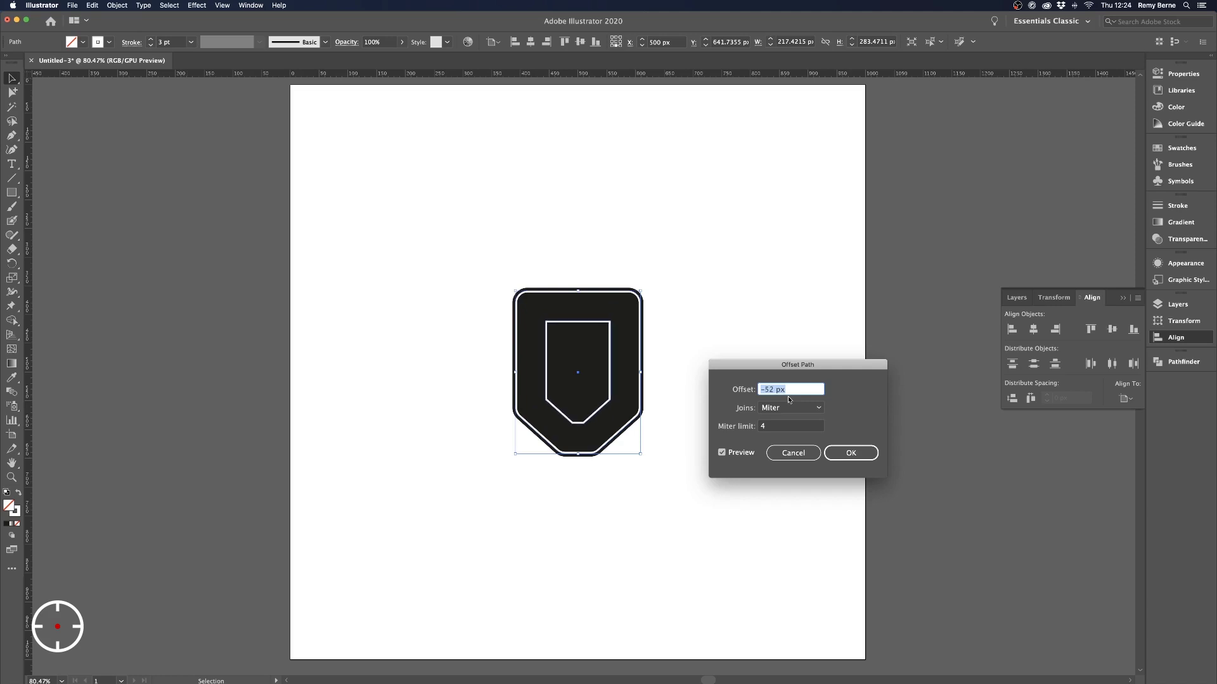
Offset the white outline's path by -14 px with miter joins to create a smaller outline inside it
{"action": "type", "text": "-10"}
{"action": "key", "text": "Tab"}
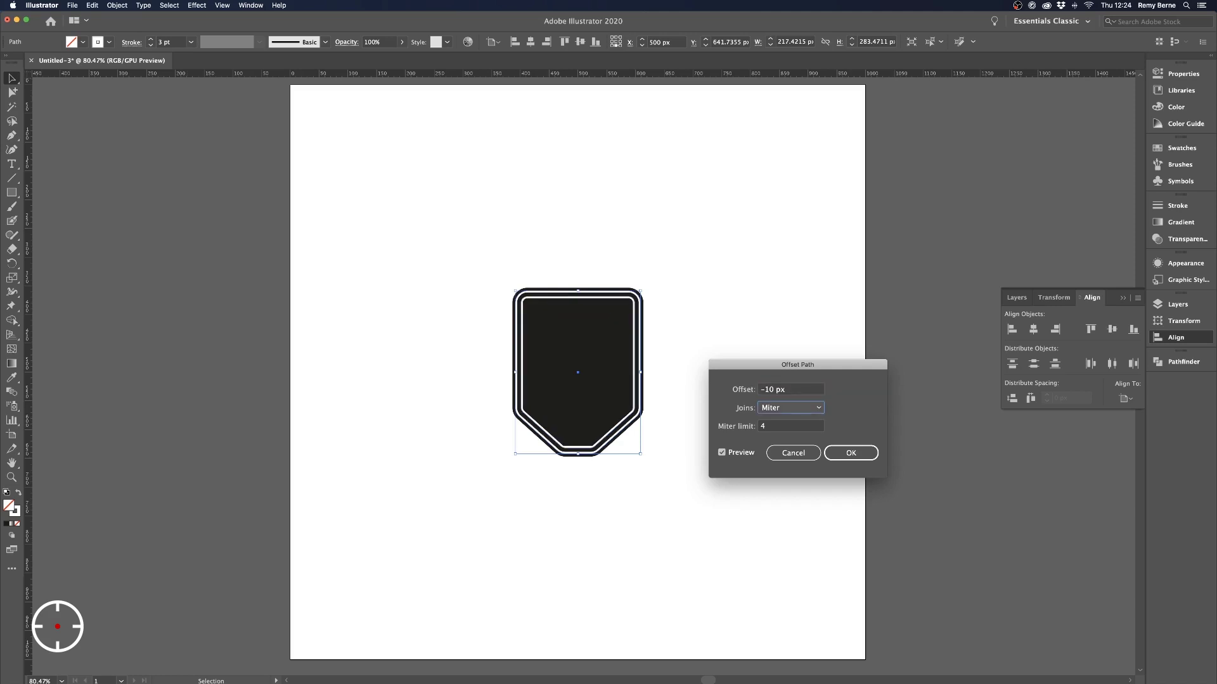
{"action": "left_click", "coordinate": [786, 391]}
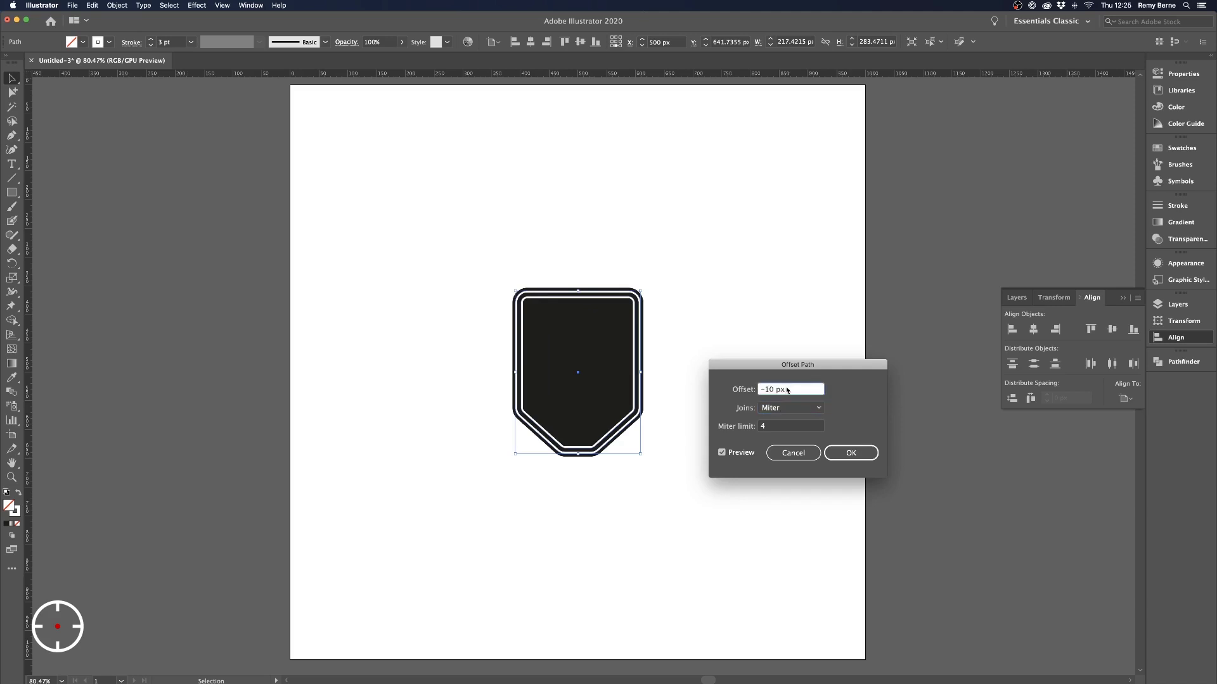
{"action": "key", "text": "Down"}
{"action": "key", "text": "Down"}
{"action": "key", "text": "Down"}
{"action": "key", "text": "Down"}
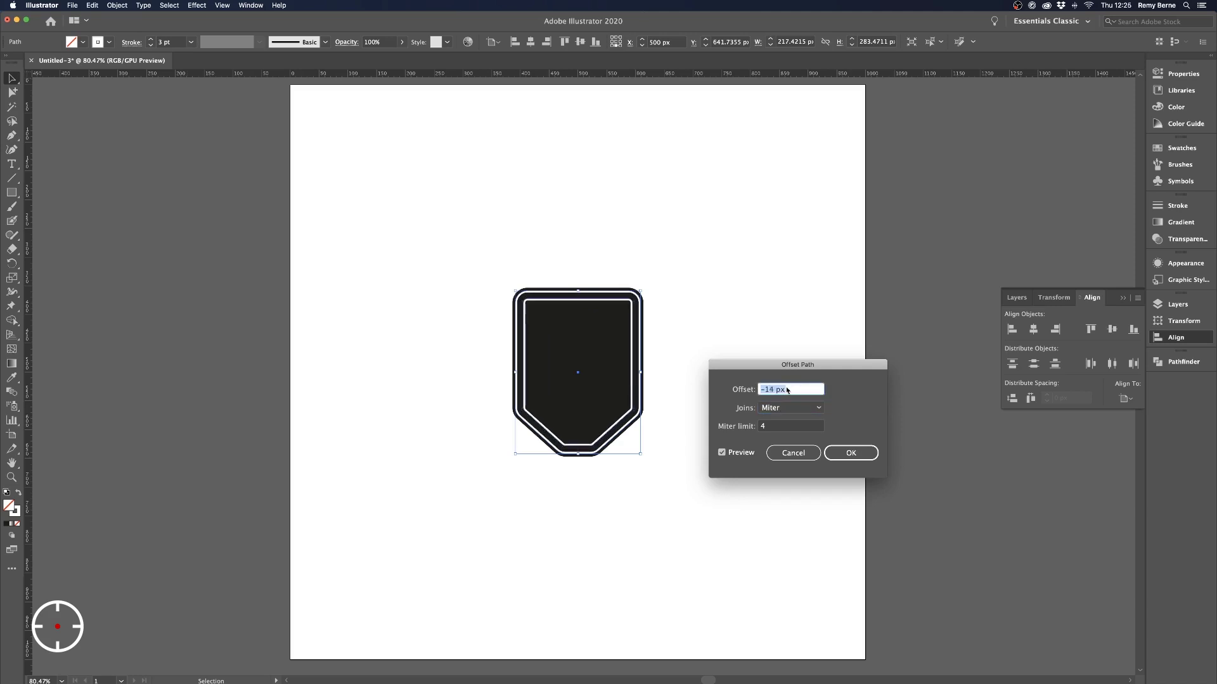
{"action": "key", "text": "Return"}
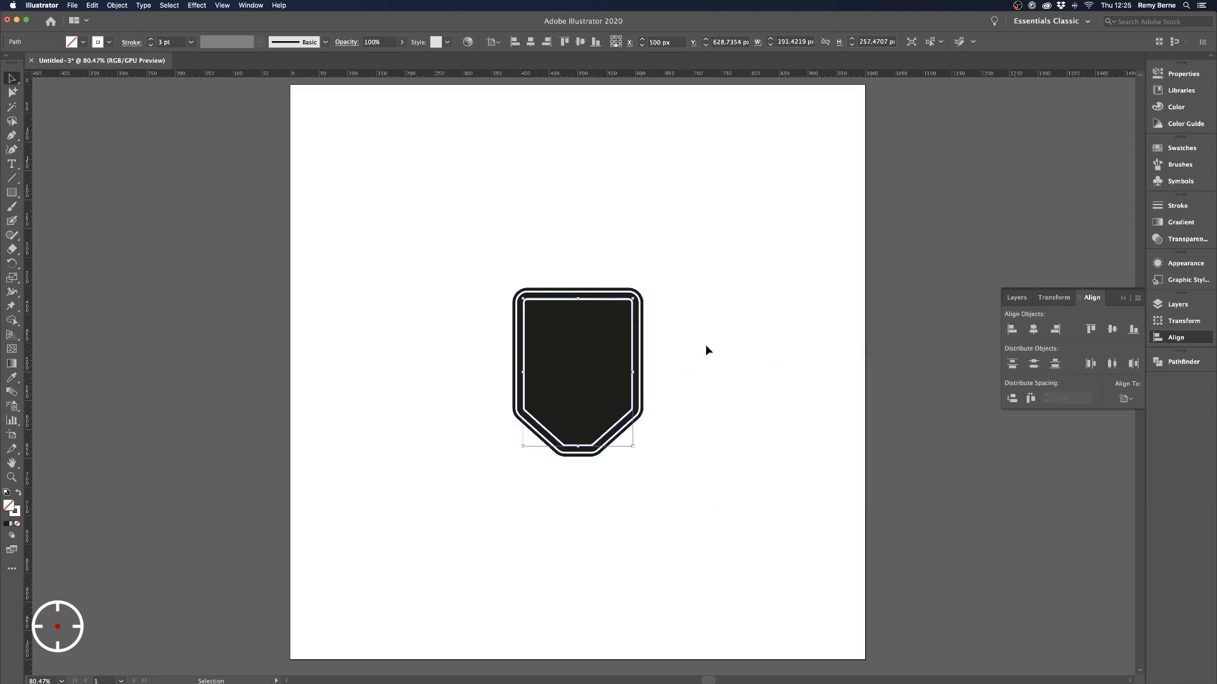
Lower the top corner points of the innermost outline so that it is about 201 px tall
{"action": "key", "text": "a"}
{"action": "left_click", "coordinate": [630, 302]}
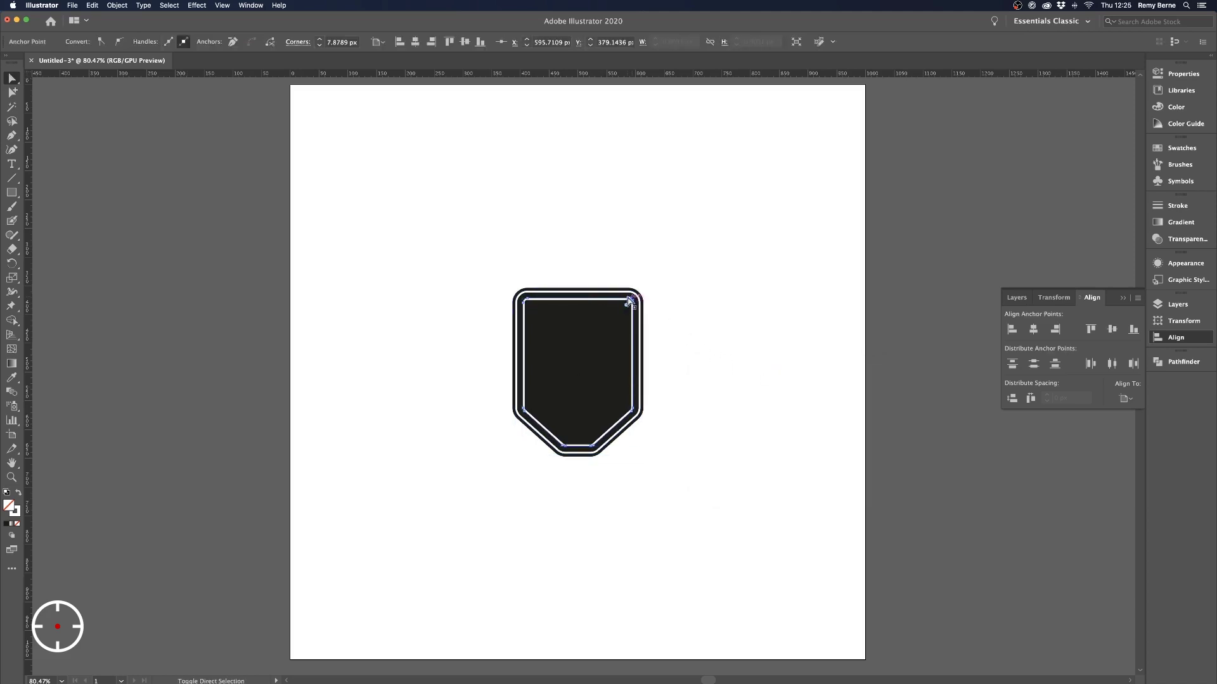
{"action": "left_click_drag", "start_coordinate": [524, 301], "coordinate": [522, 339]}
{"action": "left_click", "coordinate": [712, 385]}
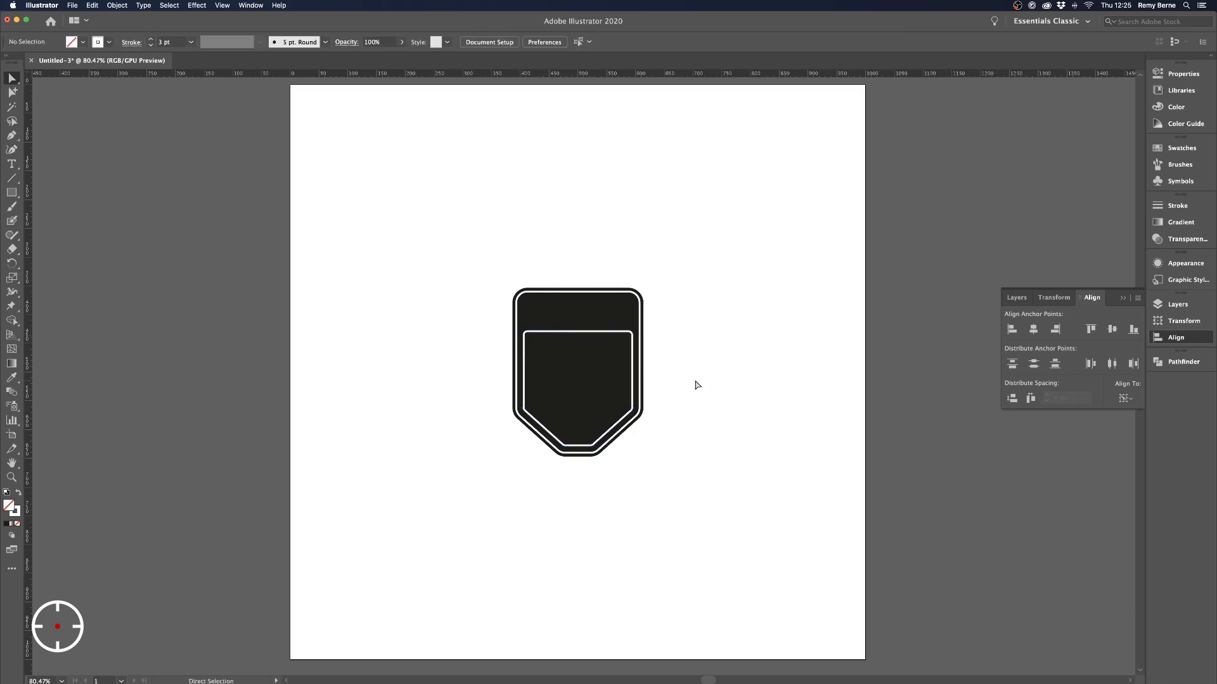
Add the text "Bearshot" above the shield and set it in All Caps
{"action": "key", "text": "t"}
{"action": "left_click", "coordinate": [523, 226]}
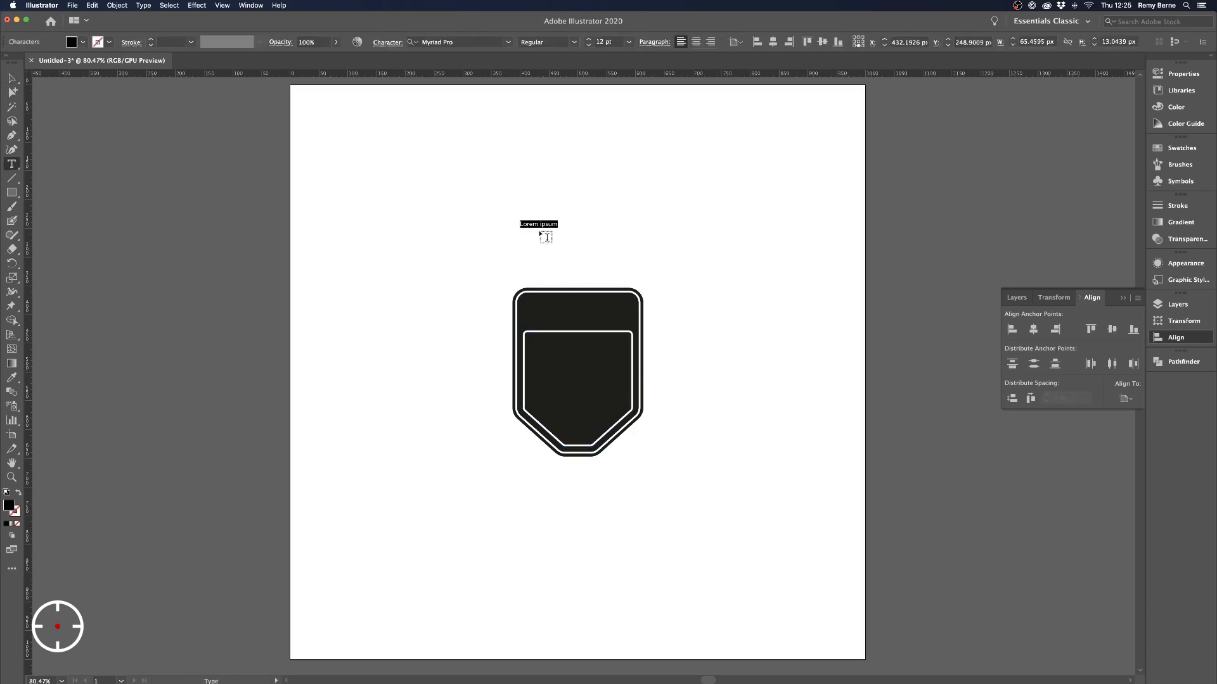
{"action": "type", "text": "Bearshot"}
{"action": "key", "text": "super+t"}
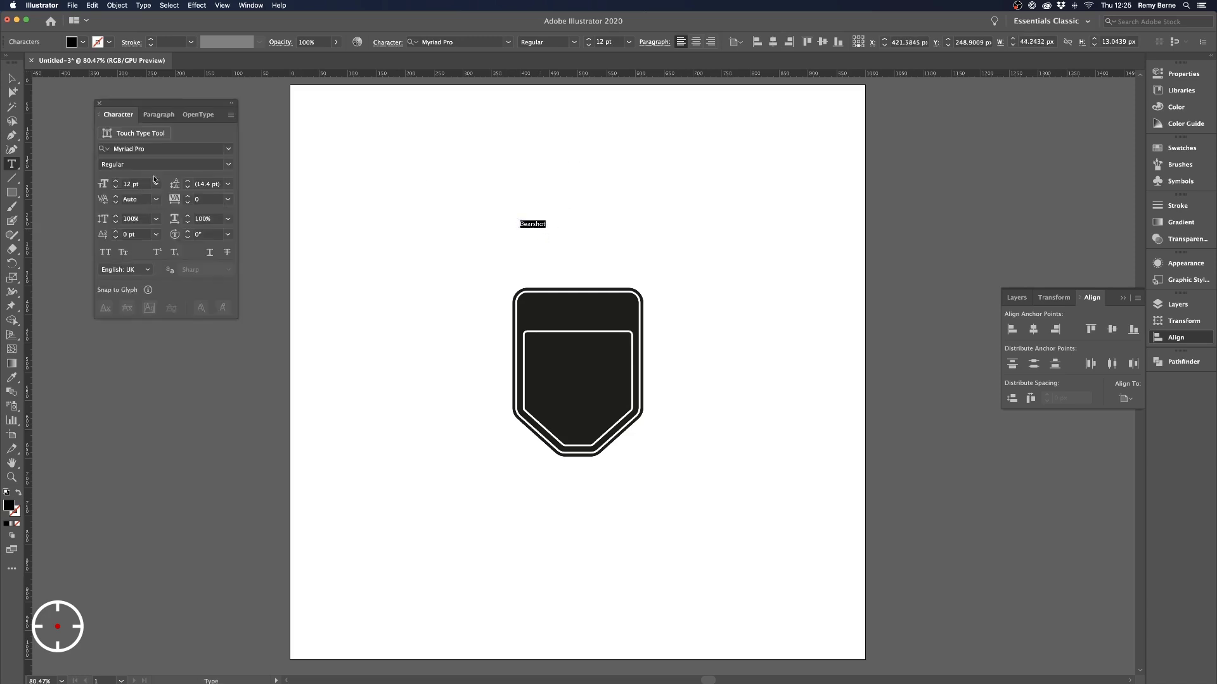
{"action": "left_click", "coordinate": [105, 252]}
Set the font of the BEARSHOT text to Gotham-Black
{"action": "left_click", "coordinate": [154, 151]}
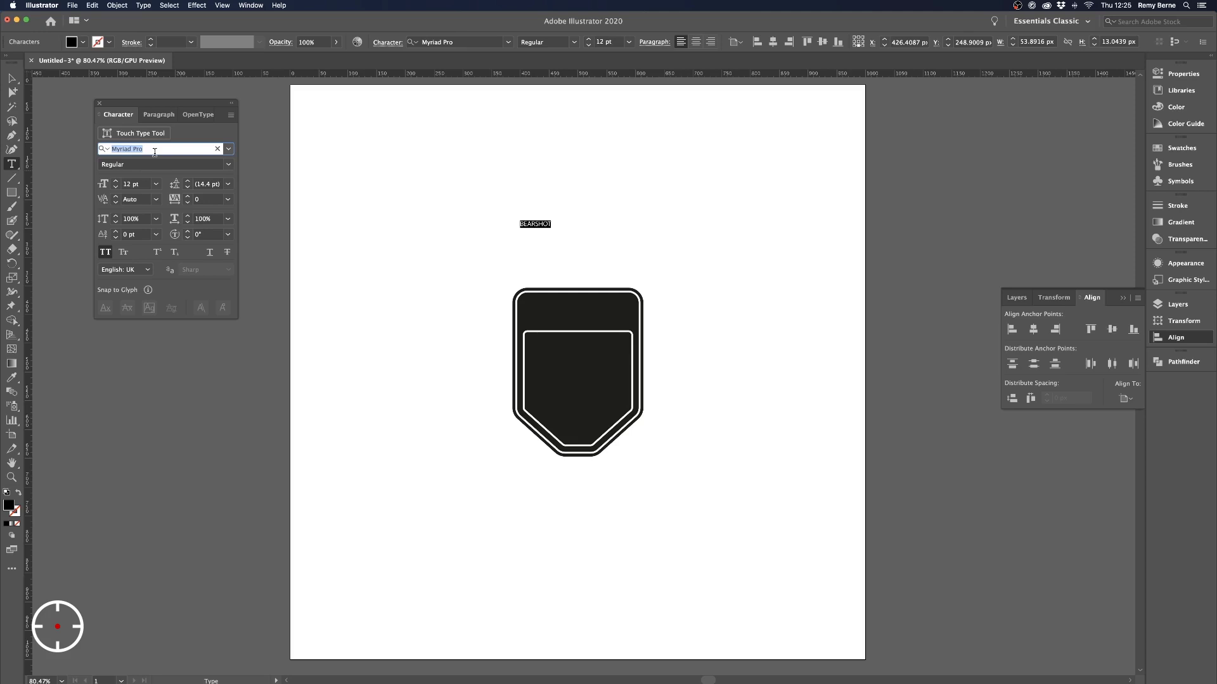
{"action": "type", "text": "gotham"}
{"action": "key", "text": "Down"}
{"action": "key", "text": "Down"}
{"action": "key", "text": "Down"}
{"action": "key", "text": "Down"}
{"action": "key", "text": "Down"}
{"action": "key", "text": "Down"}
{"action": "key", "text": "Down"}
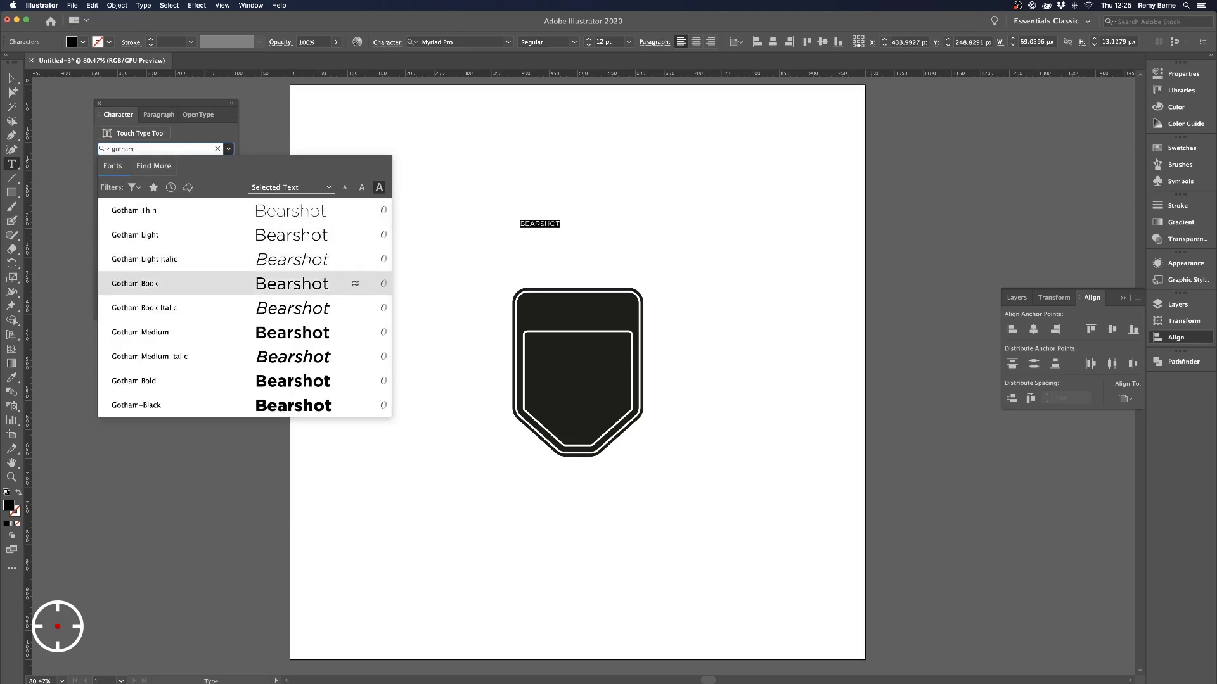
{"action": "key", "text": "Down"}
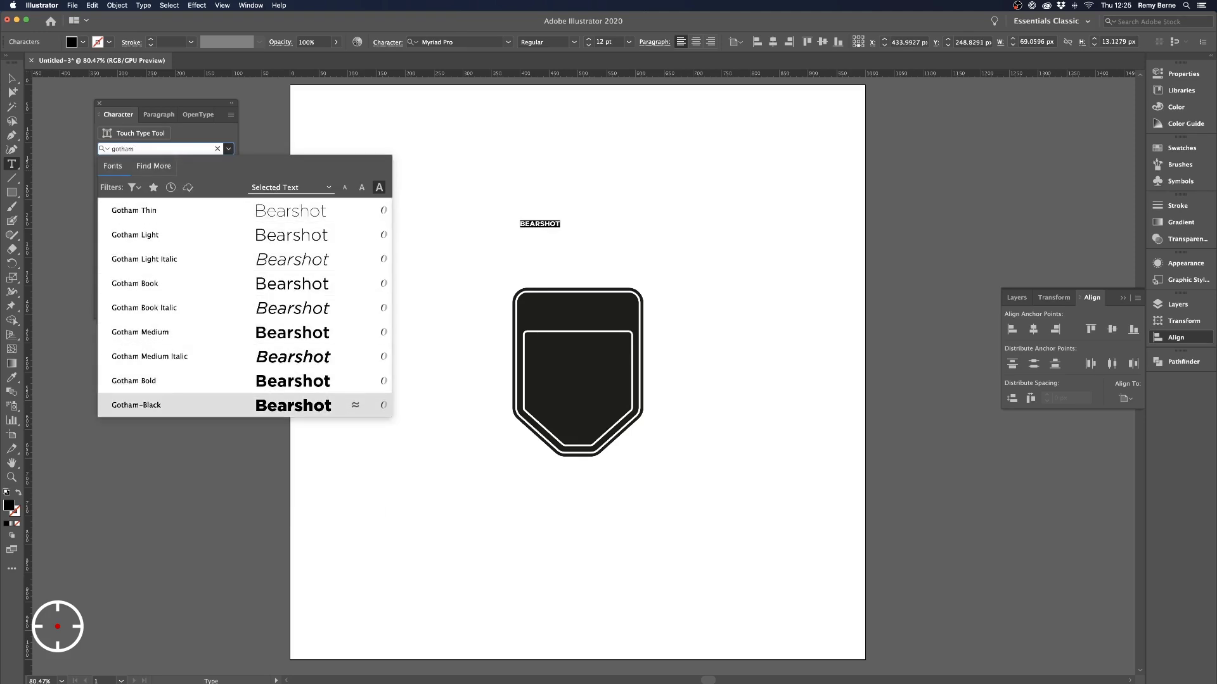
{"action": "key", "text": "Return"}
{"action": "key", "text": "Escape"}
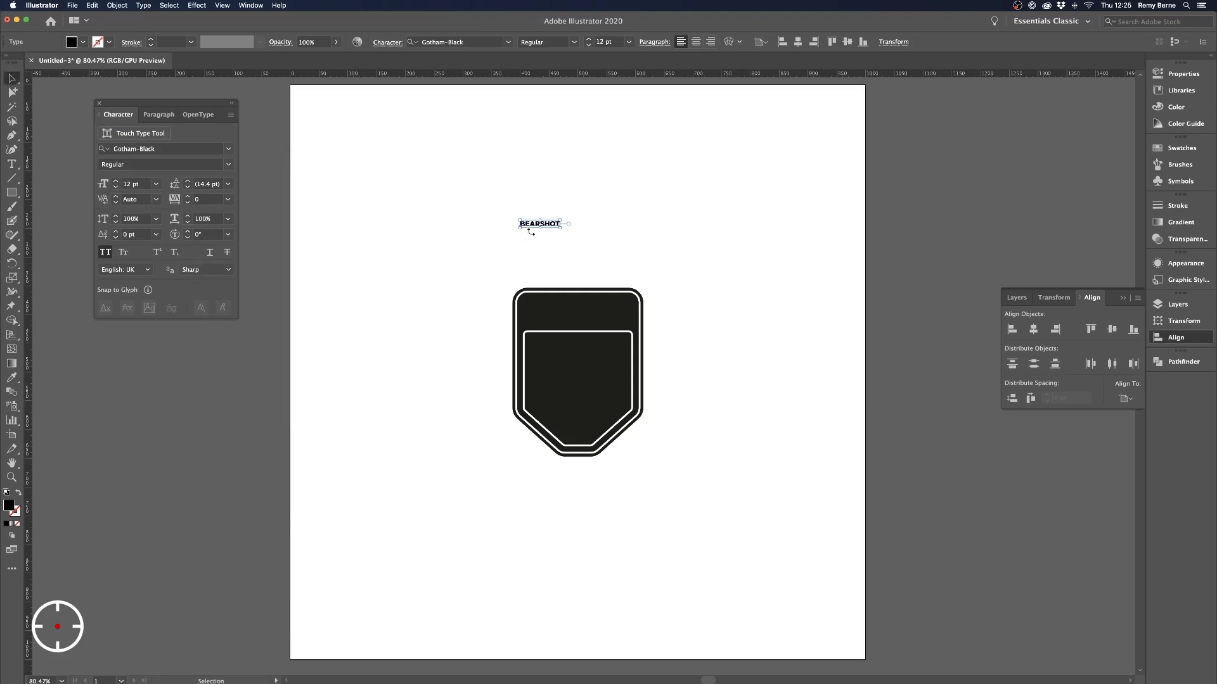
Enlarge the BEARSHOT text to about 31.65 pt, in white, and place it in the shield's upper band above the innermost outline
{"action": "left_click_drag", "start_coordinate": [565, 230], "coordinate": [636, 304]}
{"action": "left_click", "coordinate": [644, 338]}
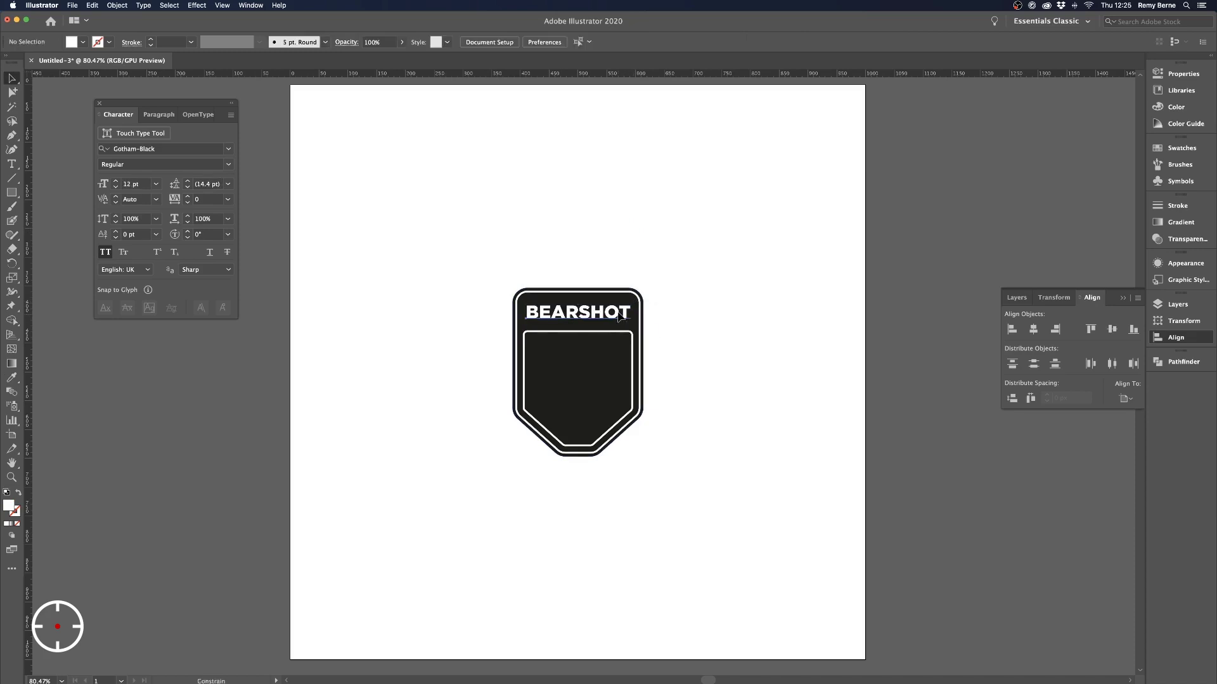
{"action": "left_click", "coordinate": [620, 316]}
{"action": "left_click", "coordinate": [634, 317]}
Raise the top edge of the innermost outline slightly towards the text, making the outline about 205 px tall
{"action": "left_click_drag", "start_coordinate": [635, 316], "coordinate": [637, 340]}
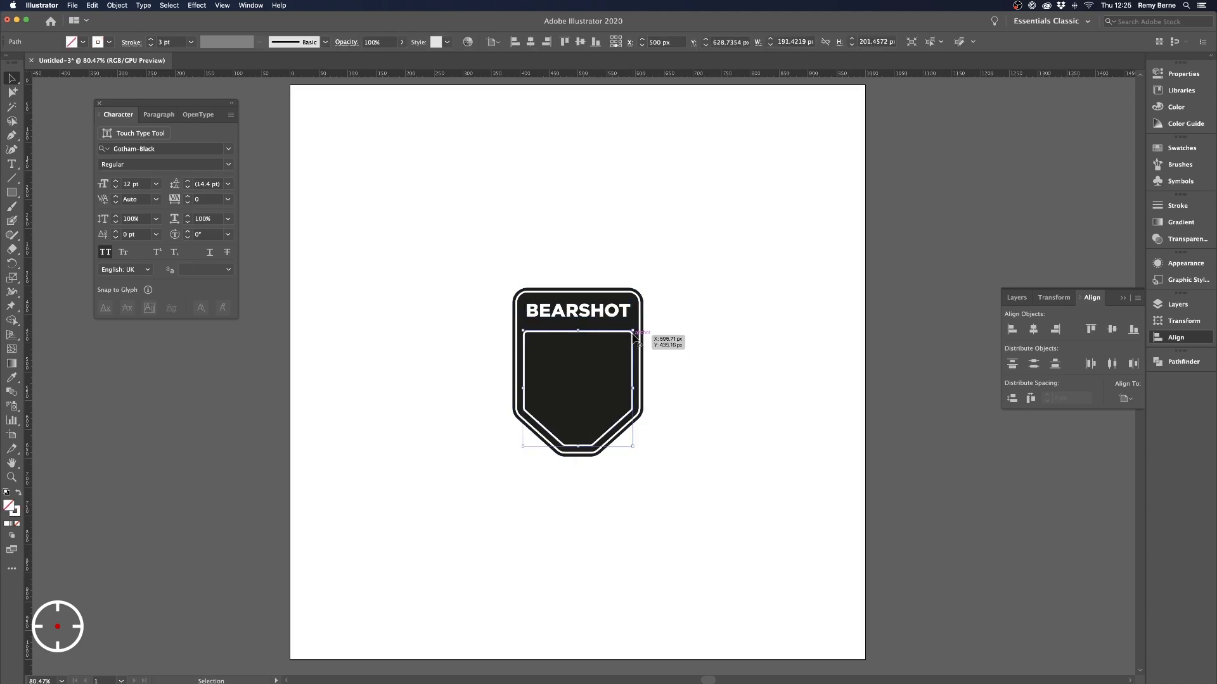
{"action": "key", "text": "a"}
{"action": "left_click", "coordinate": [625, 336]}
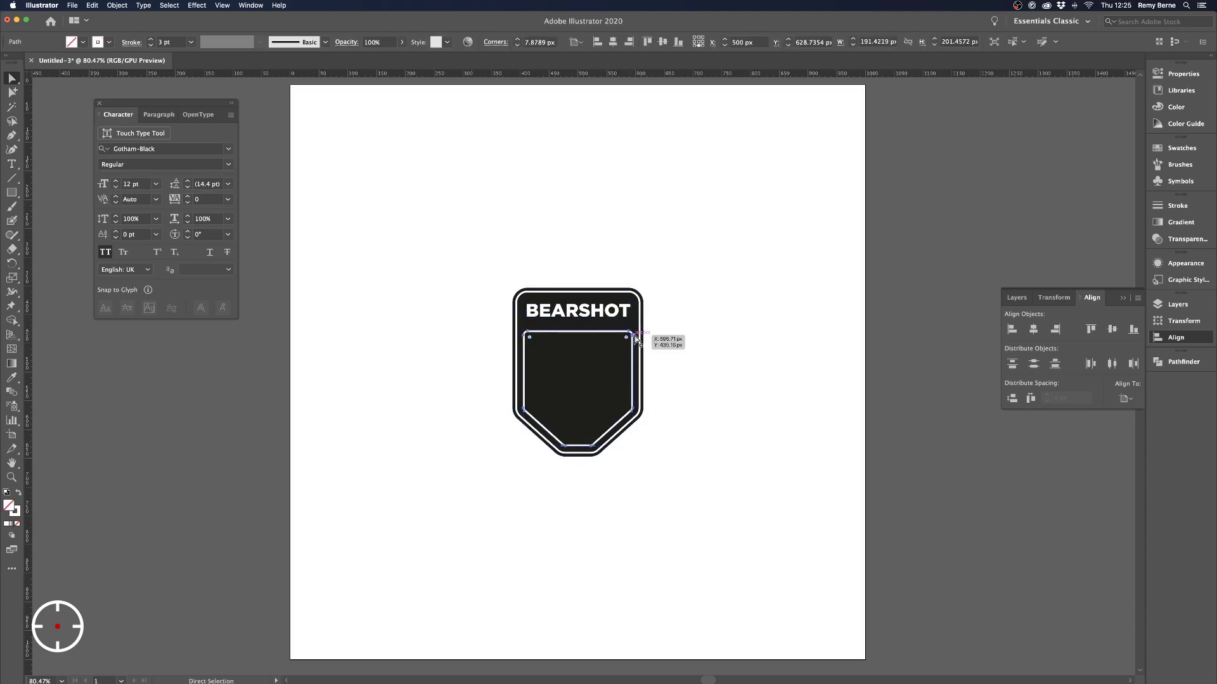
{"action": "left_click", "coordinate": [626, 336]}
{"action": "left_click", "coordinate": [526, 334]}
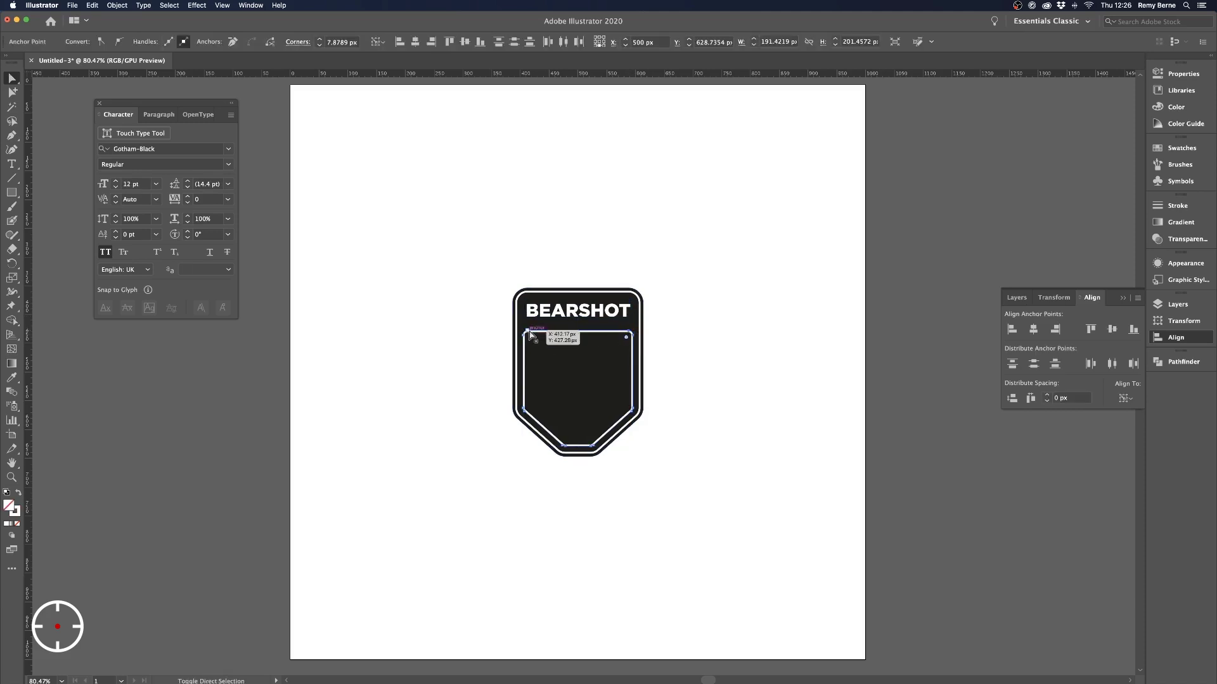
{"action": "left_click_drag", "start_coordinate": [526, 336], "coordinate": [578, 321]}
{"action": "left_click", "coordinate": [685, 364]}
{"action": "left_click", "coordinate": [598, 336]}
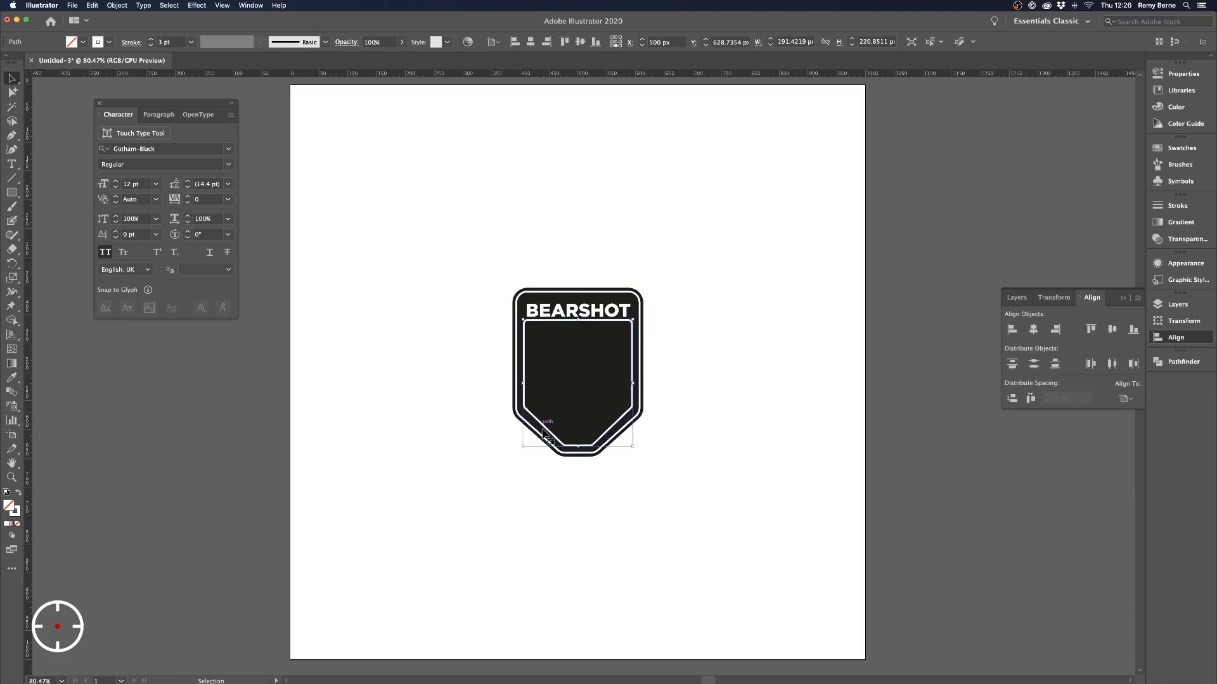
{"action": "key", "text": "super+z"}
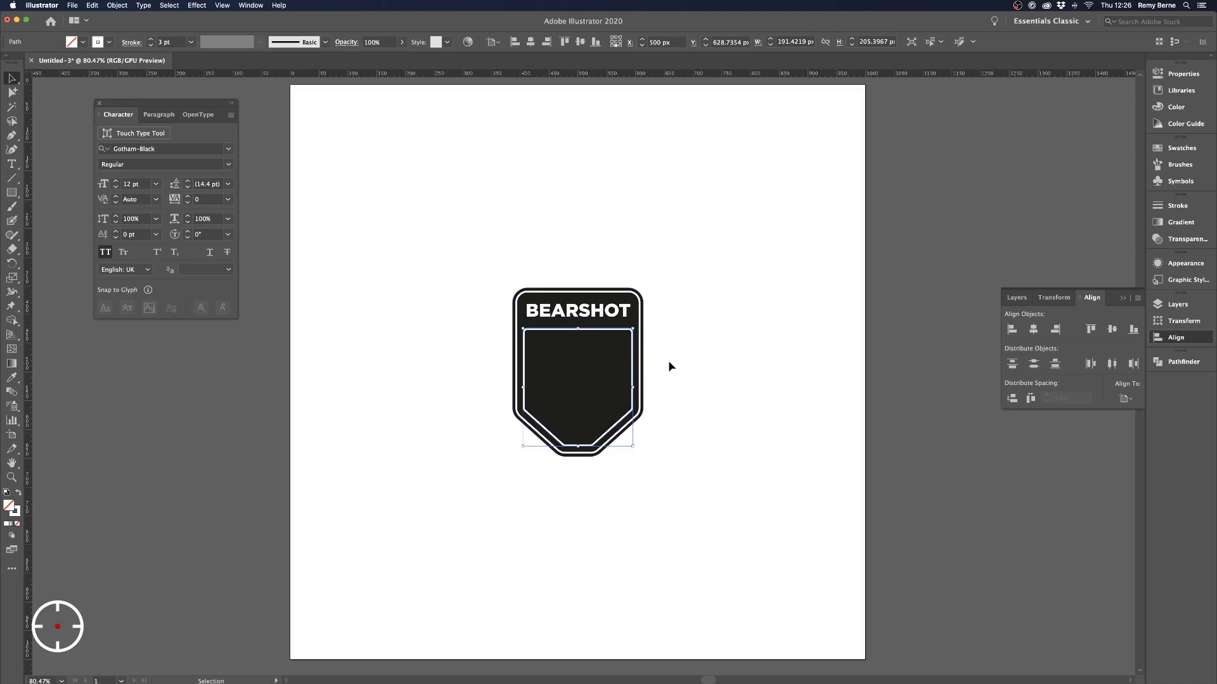
{"action": "left_click", "coordinate": [672, 371]}
{"action": "left_click", "coordinate": [606, 314]}
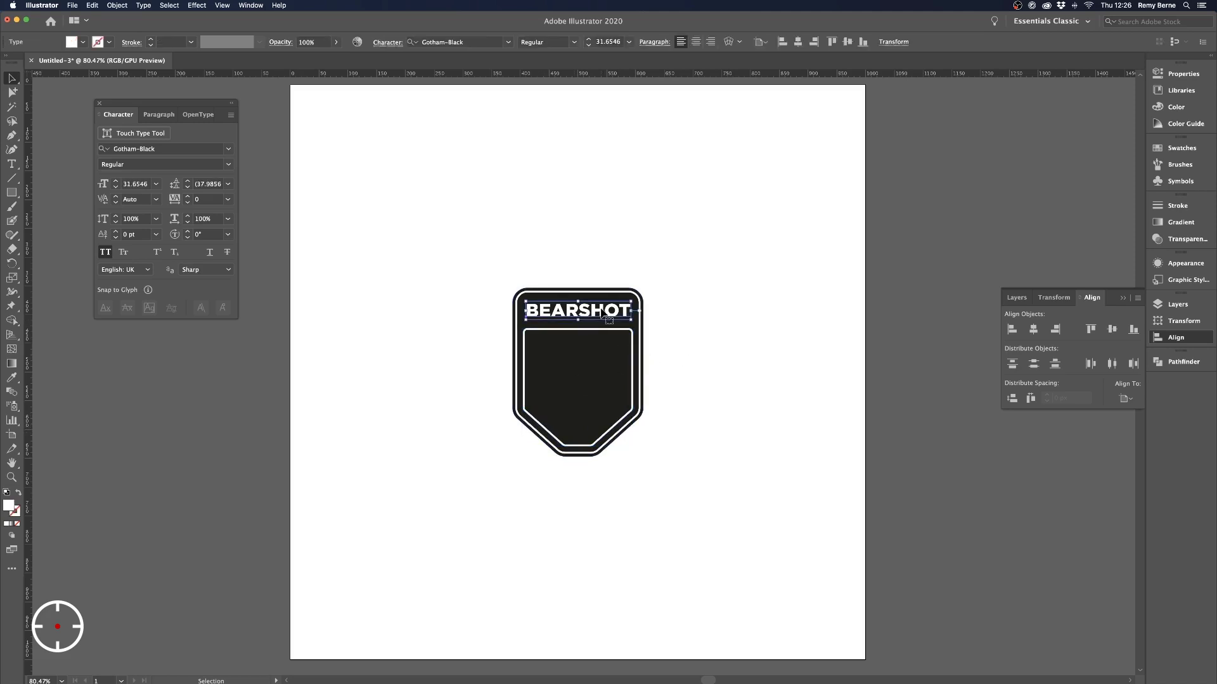
{"action": "left_click", "coordinate": [659, 316]}
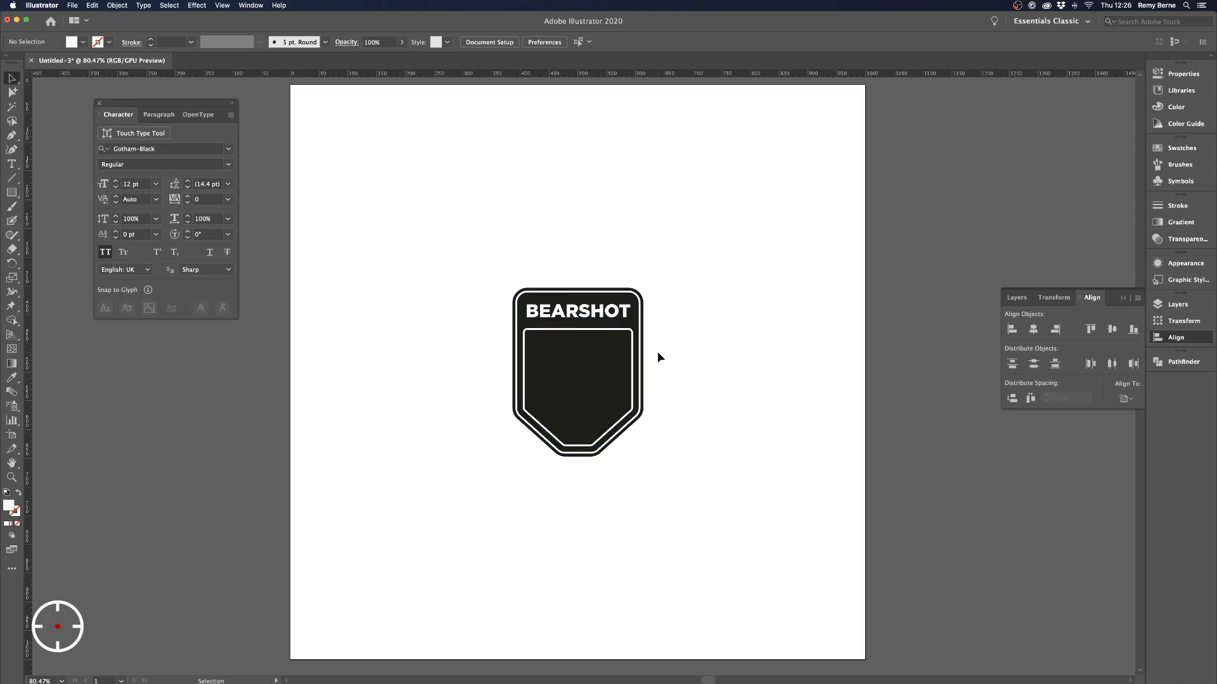
{"action": "scroll", "coordinate": [690, 371], "scroll_direction": "right", "scroll_amount": 1}
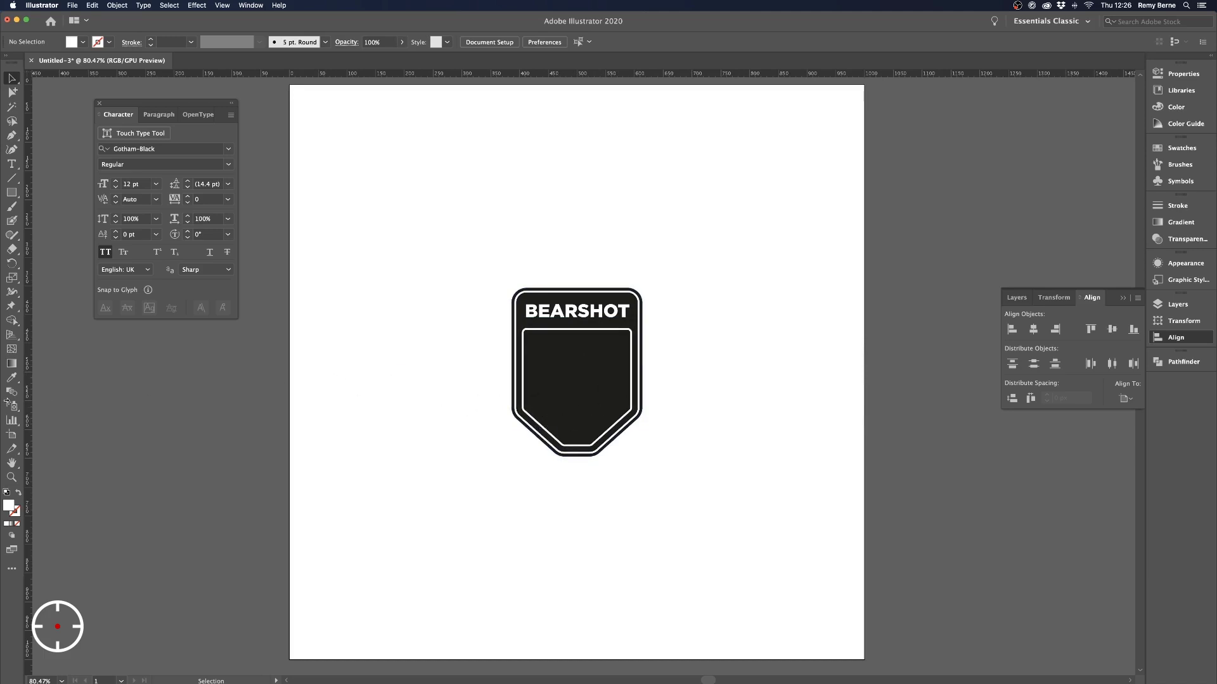
Open the bear illustration vectorstock_32366460.ai from the desktop in Illustrator, keeping the application window full width
{"action": "left_click_drag", "start_coordinate": [7, 401], "coordinate": [130, 285]}
{"action": "left_click", "coordinate": [43, 151]}
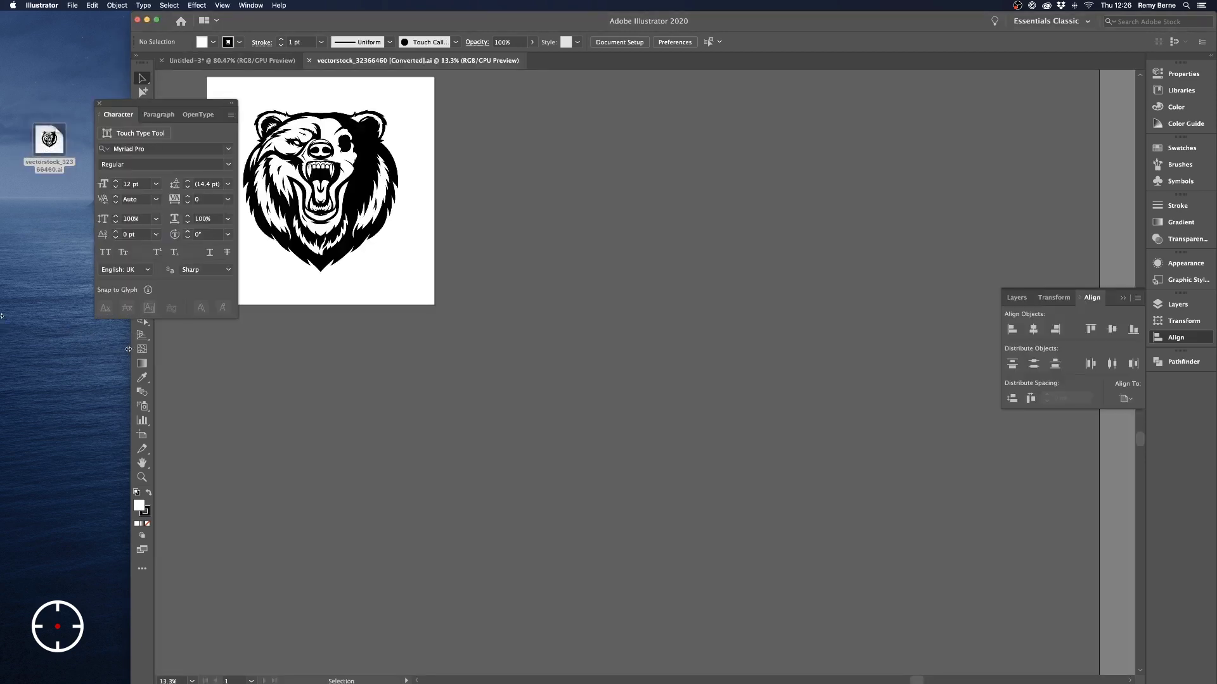
{"action": "left_click_drag", "start_coordinate": [128, 349], "coordinate": [1, 349]}
Close the Character panel and delete the white background square behind the bear's head
{"action": "left_click", "coordinate": [287, 152]}
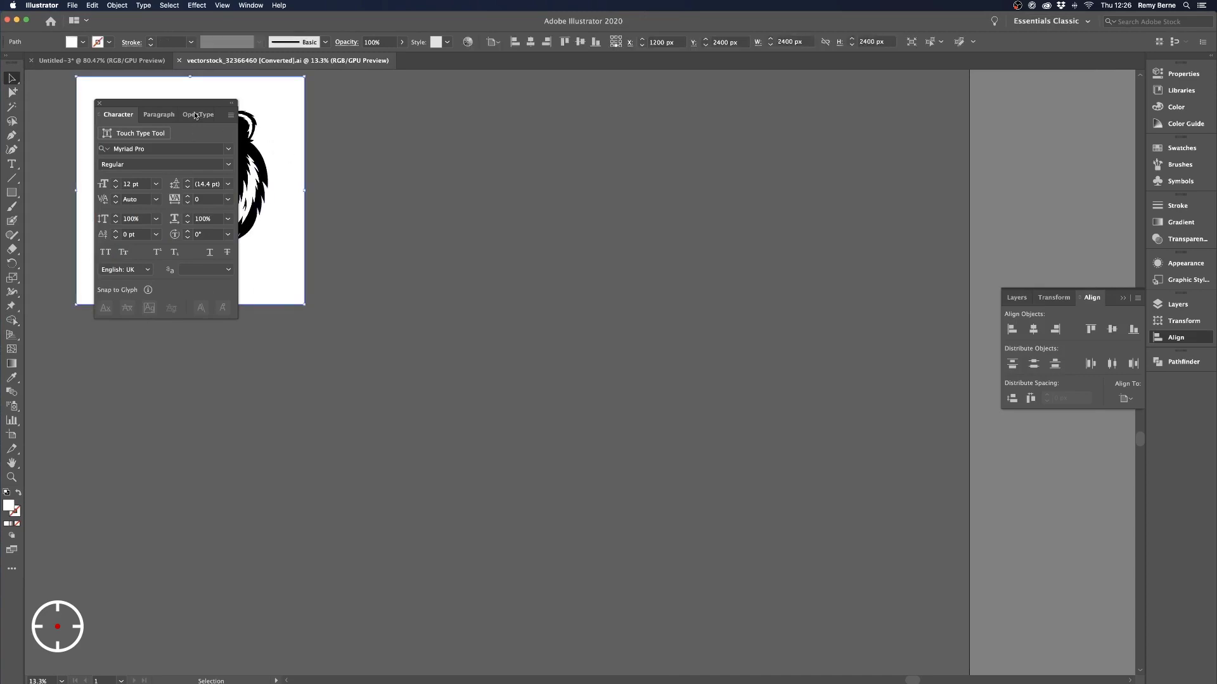
{"action": "left_click", "coordinate": [100, 103]}
{"action": "left_click", "coordinate": [236, 186]}
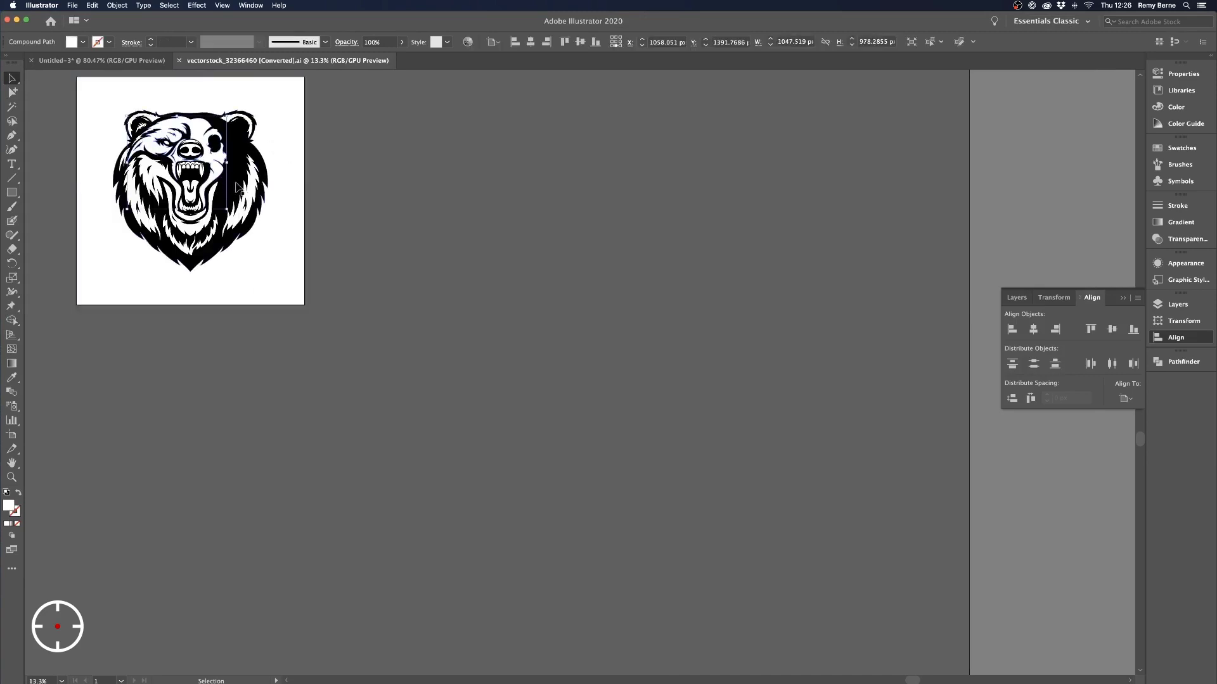
{"action": "key", "text": "Delete"}
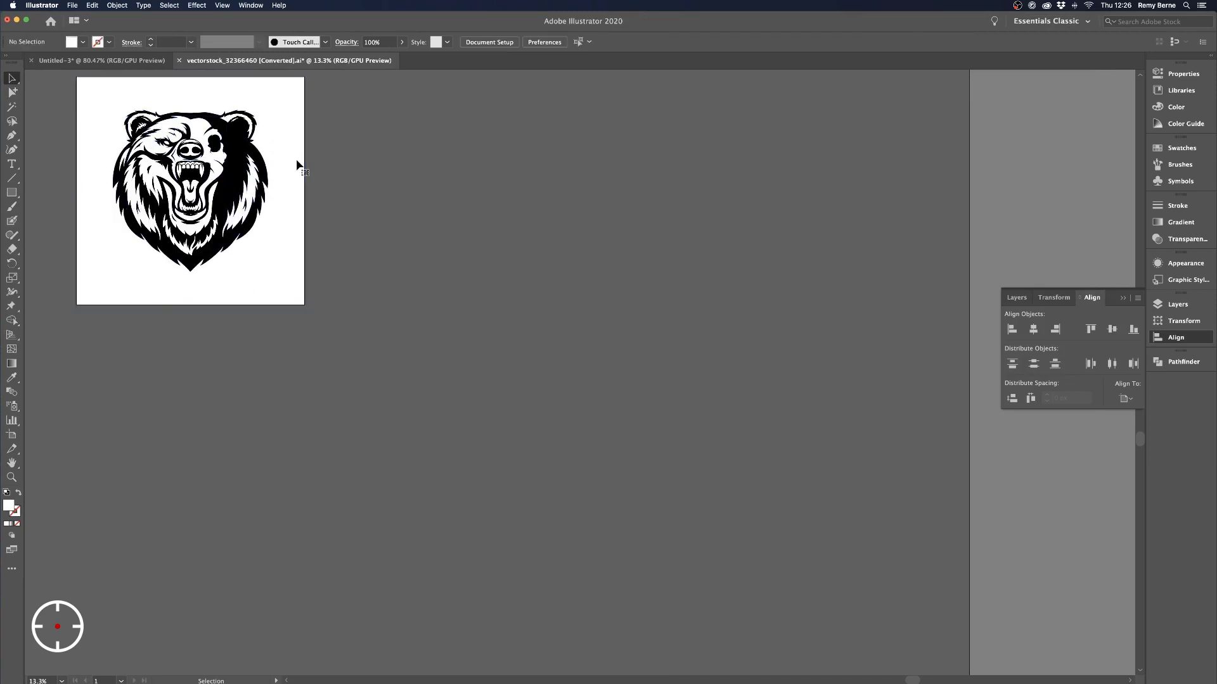
Move the whole bear head off the artboard onto the empty canvas beside it
{"action": "left_click_drag", "start_coordinate": [124, 276], "coordinate": [288, 89]}
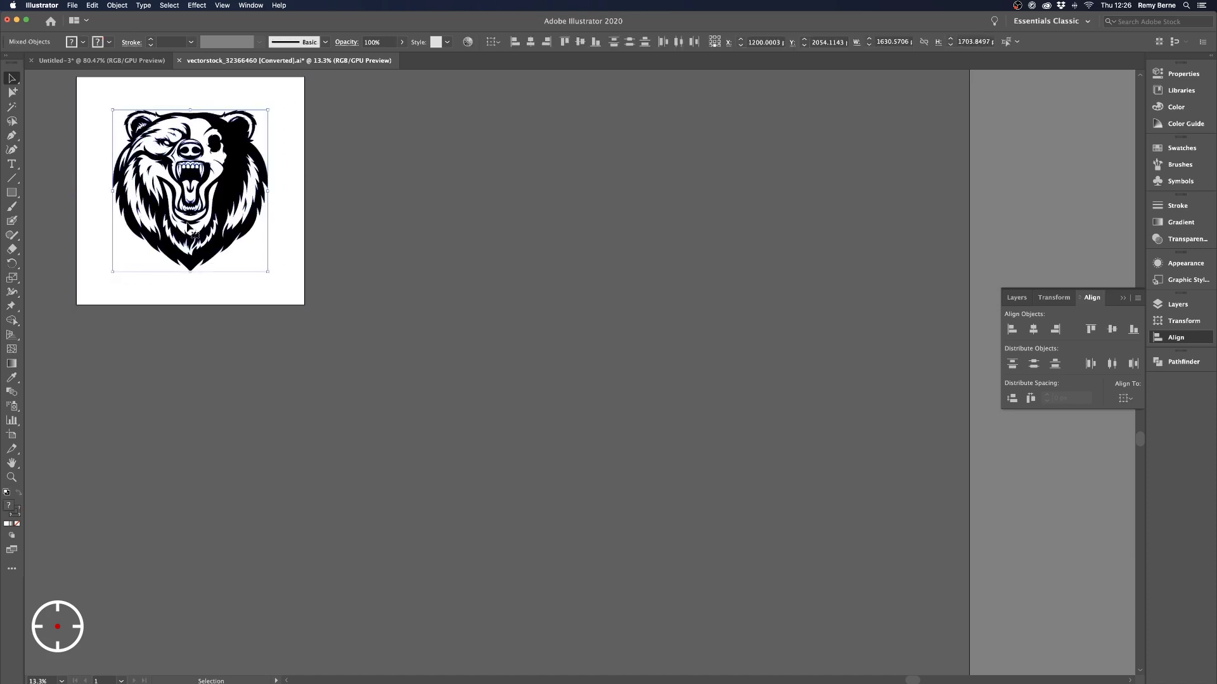
{"action": "left_click_drag", "start_coordinate": [209, 222], "coordinate": [567, 297]}
{"action": "left_click", "coordinate": [684, 378]}
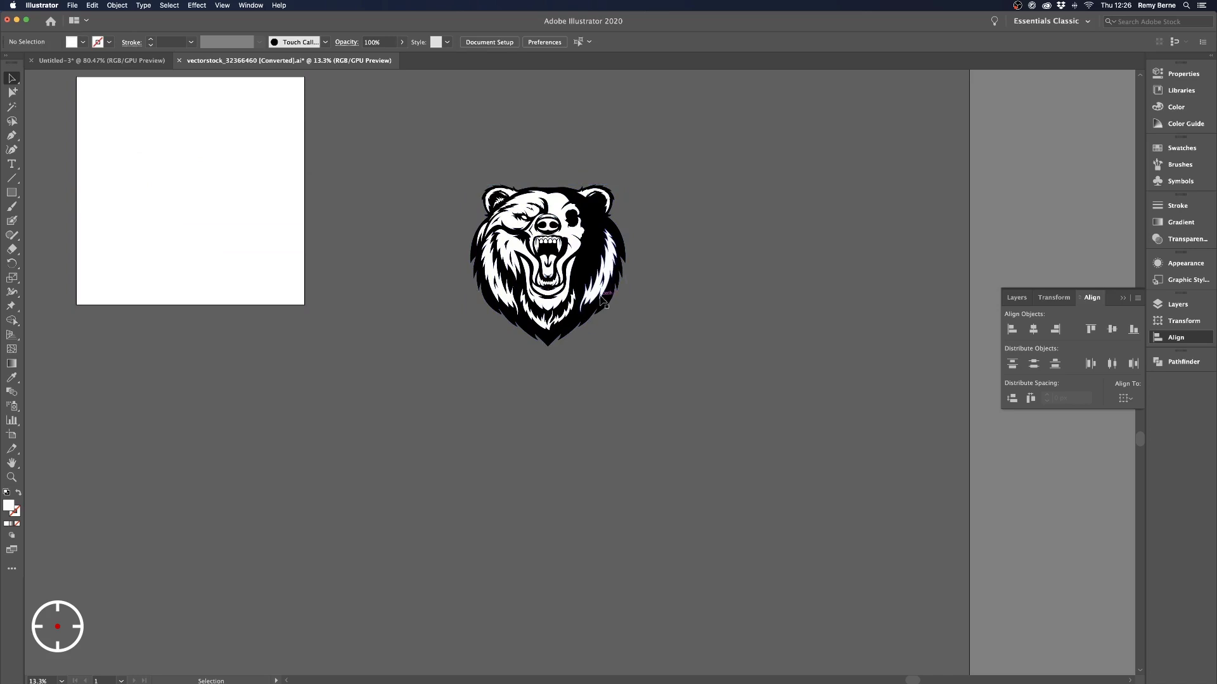
{"action": "left_click_drag", "start_coordinate": [597, 231], "coordinate": [782, 244]}
{"action": "key", "text": "ctrl+z"}
Copy all of the bear artwork and switch to the Untitled-3 badge document
{"action": "left_click", "coordinate": [655, 377]}
{"action": "key", "text": "a"}
{"action": "key", "text": "super+a"}
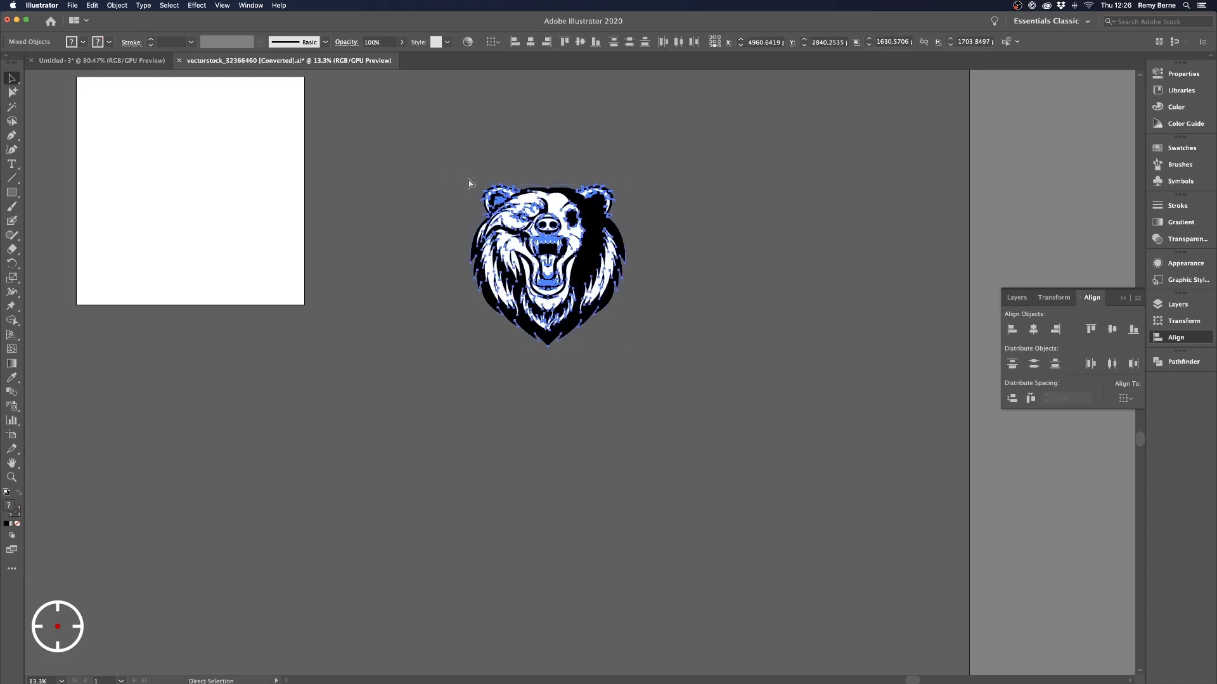
{"action": "key", "text": "v"}
{"action": "left_click", "coordinate": [101, 60]}
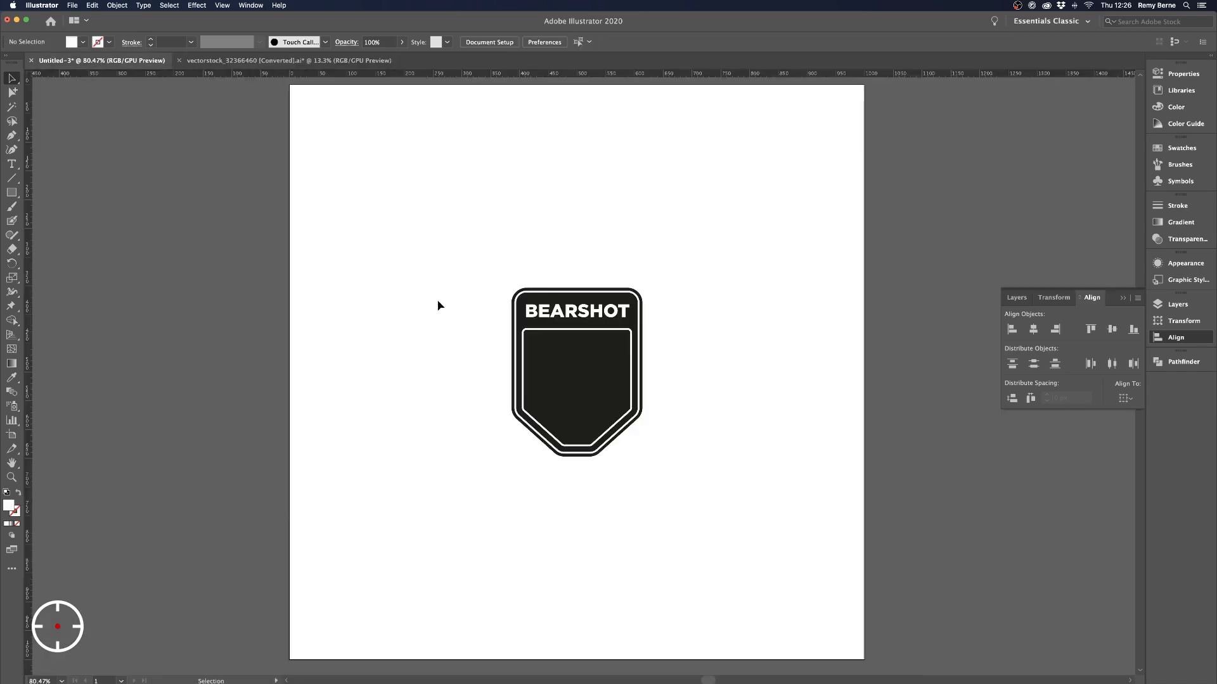
Paste the bear head and scale it down to about 144 x 151 px inside the shield's innermost outline
{"action": "key", "text": "super+v"}
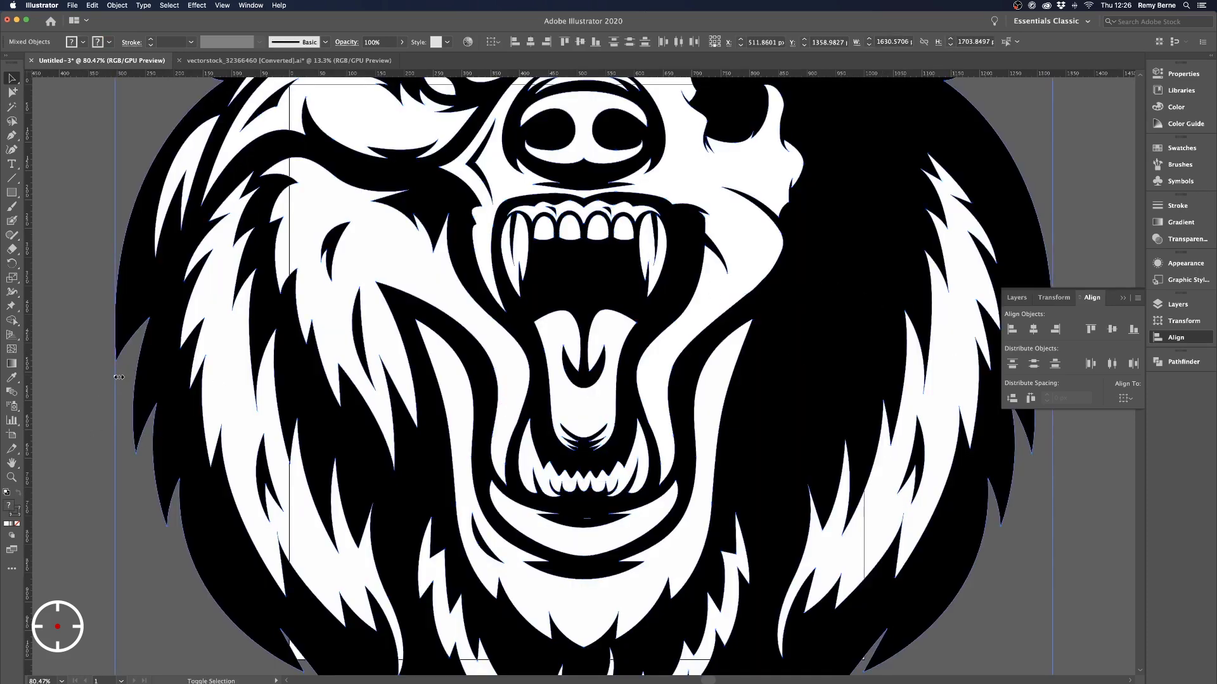
{"action": "left_click_drag", "start_coordinate": [118, 377], "coordinate": [591, 380]}
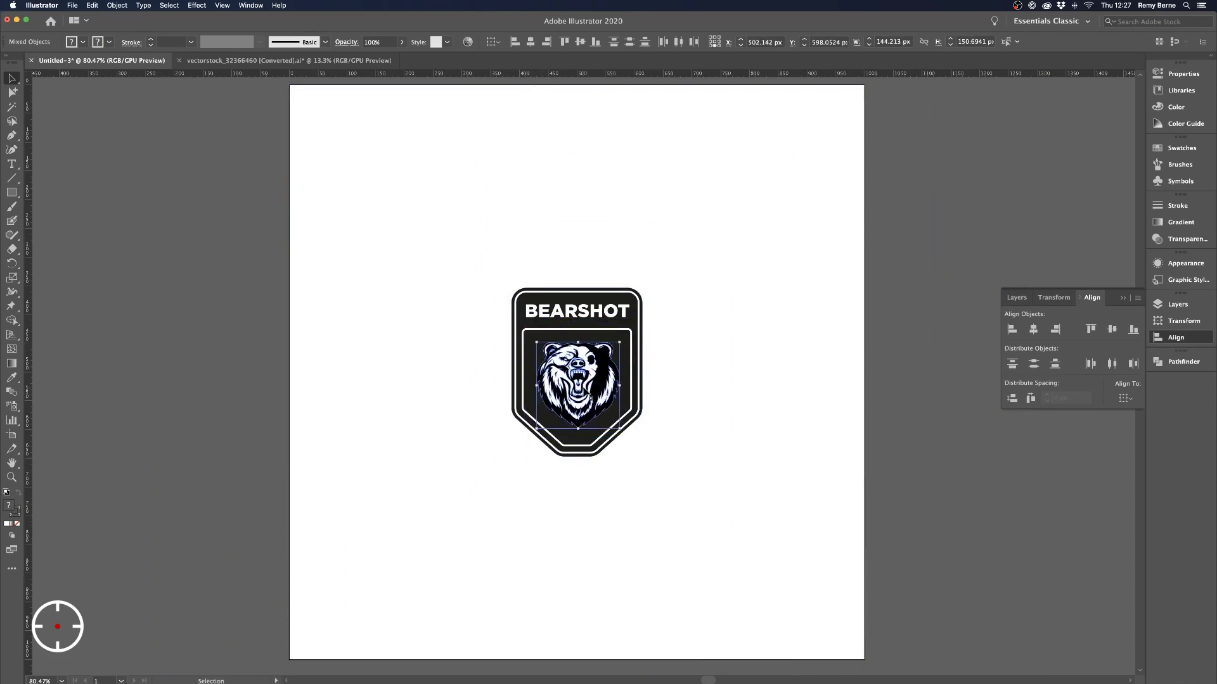
{"action": "left_click_drag", "start_coordinate": [589, 383], "coordinate": [590, 385]}
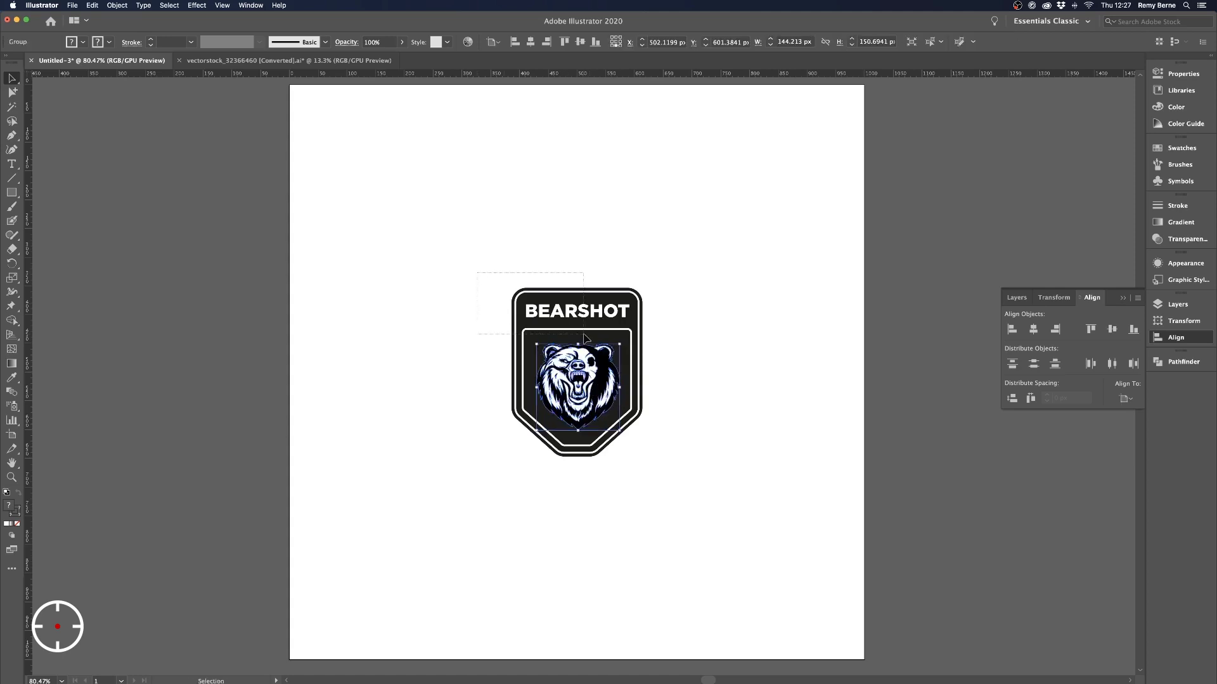
Centre-align the bear and the badge horizontally, and try aligning their vertical centres as well
{"action": "left_click_drag", "start_coordinate": [585, 339], "coordinate": [656, 342]}
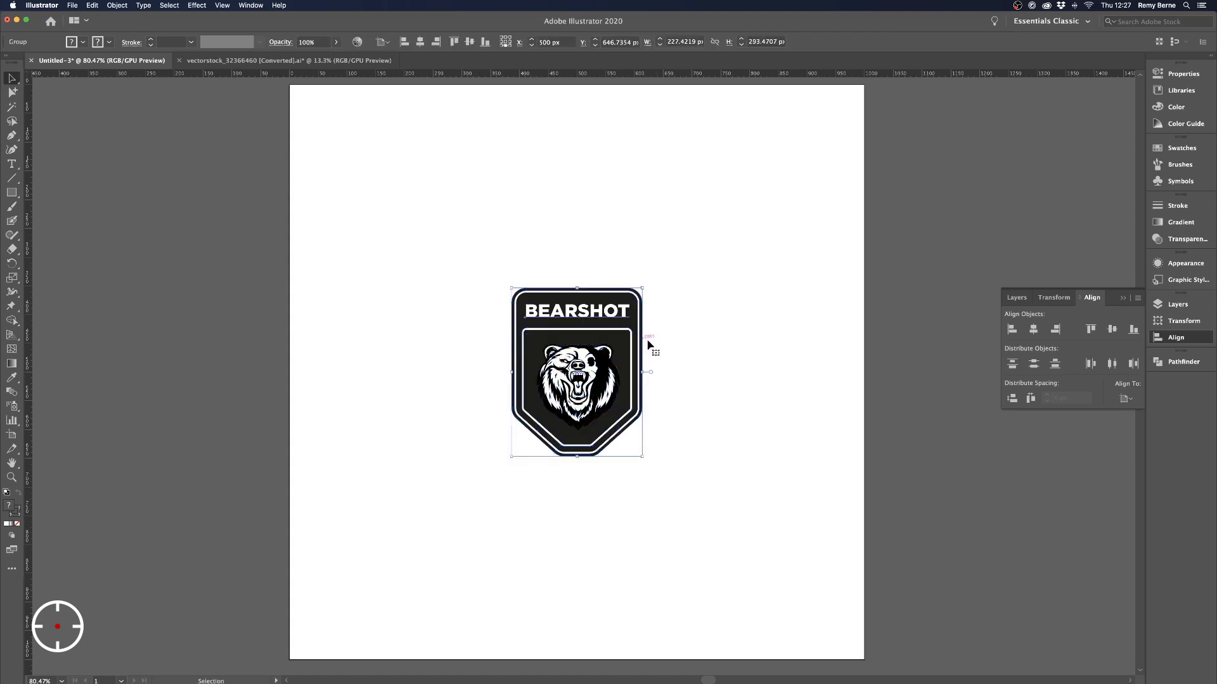
{"action": "left_click", "coordinate": [1034, 329]}
{"action": "left_click", "coordinate": [1111, 330]}
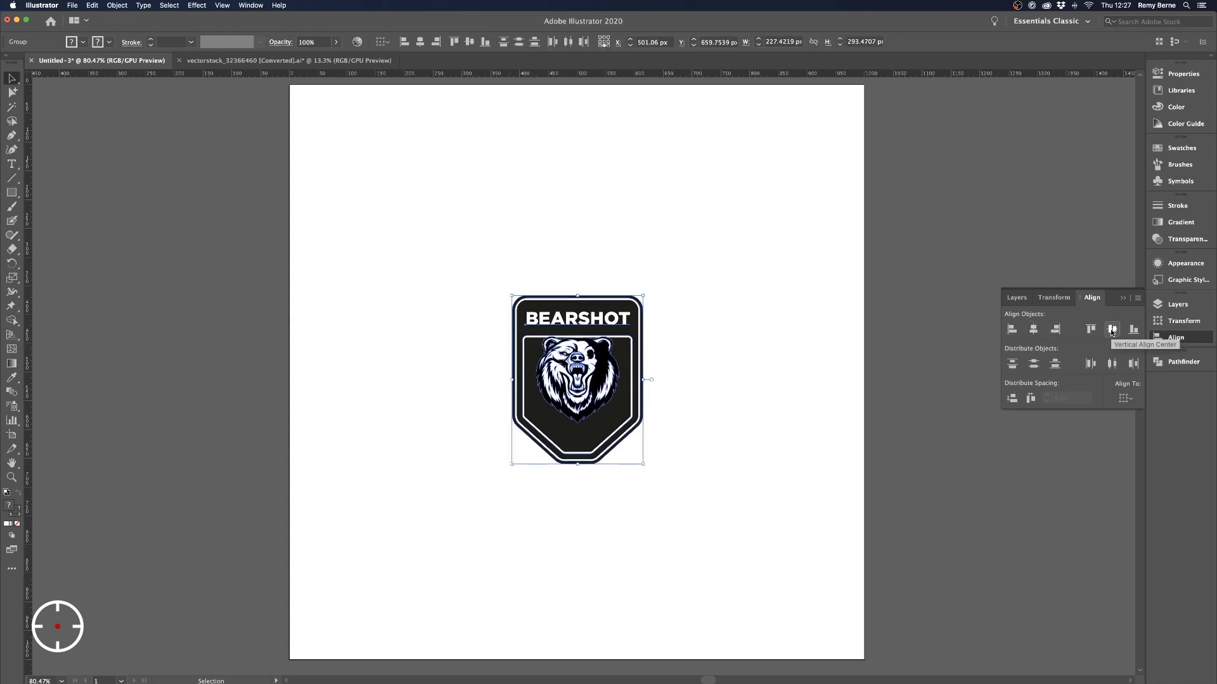
Using the guides as reference, nudge the badge and bear together sideways to X 499.06 px, and hide the guides
{"action": "key", "text": "super+semicolon"}
{"action": "left_click", "coordinate": [733, 361]}
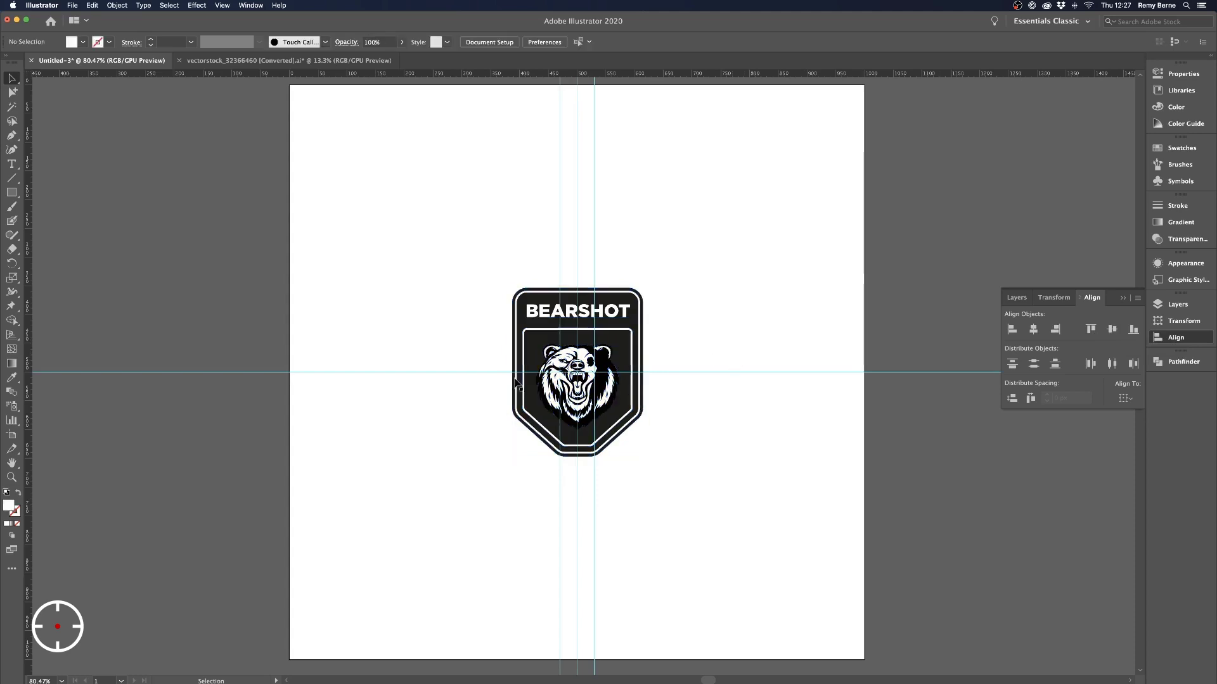
{"action": "left_click", "coordinate": [588, 388]}
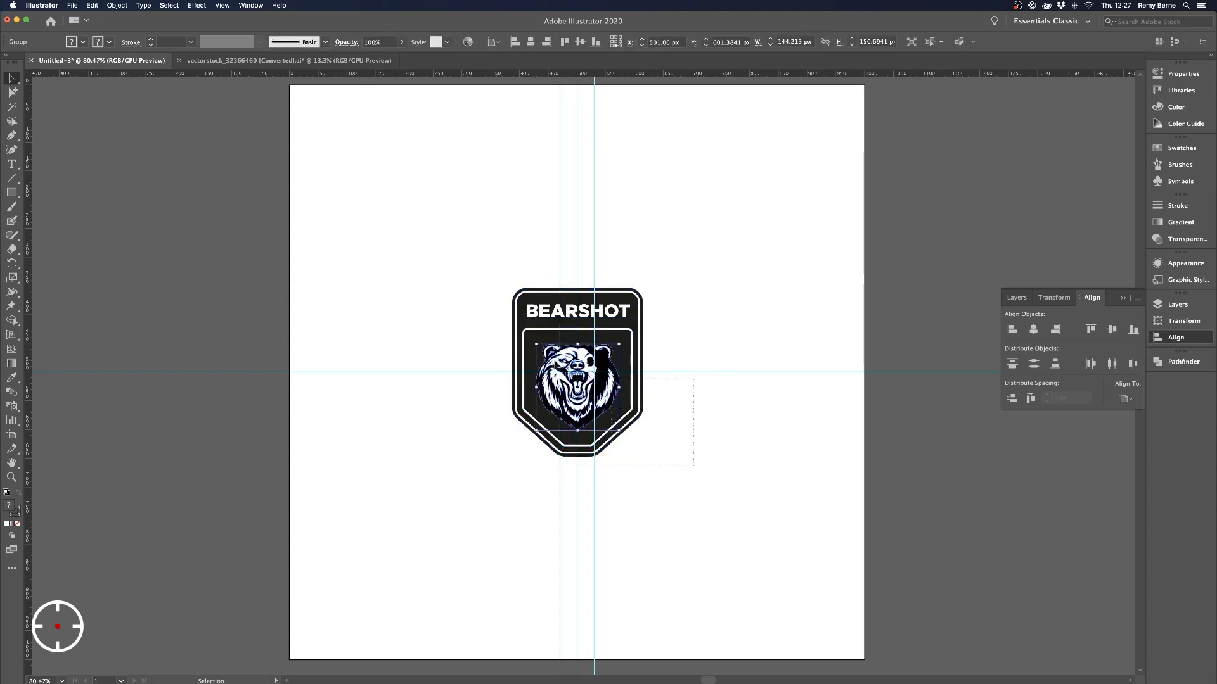
{"action": "left_click_drag", "start_coordinate": [602, 379], "coordinate": [461, 258]}
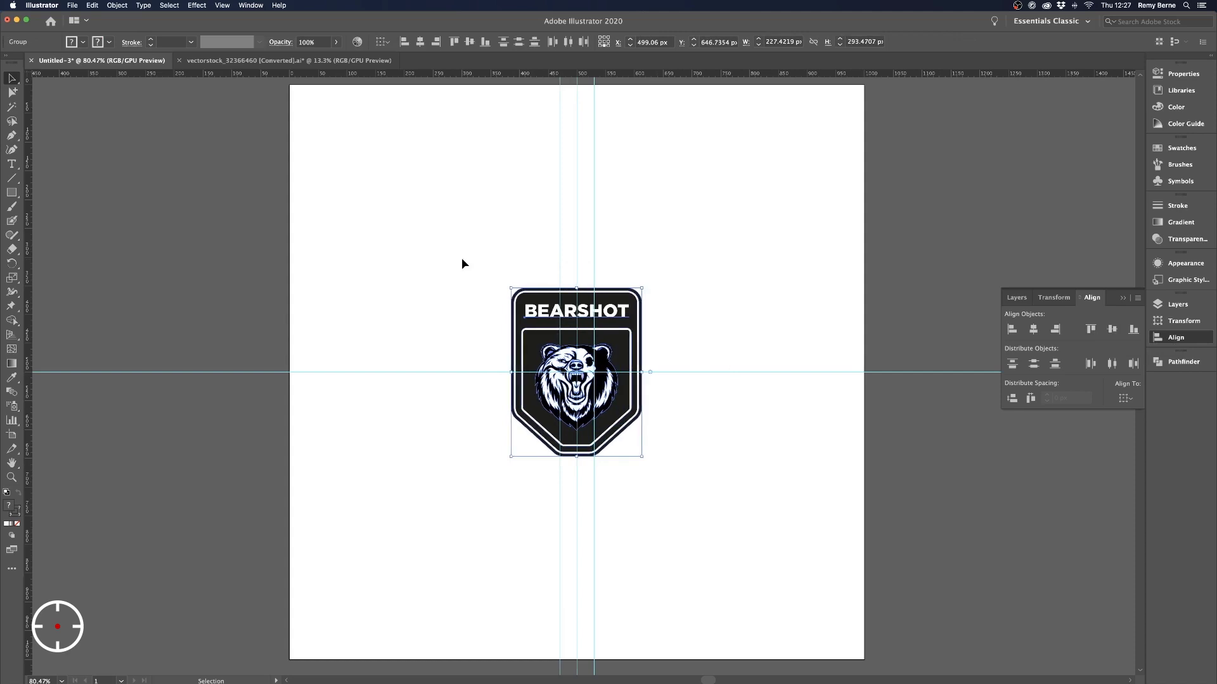
{"action": "key", "text": "super+semicolon"}
{"action": "key", "text": "super+1"}
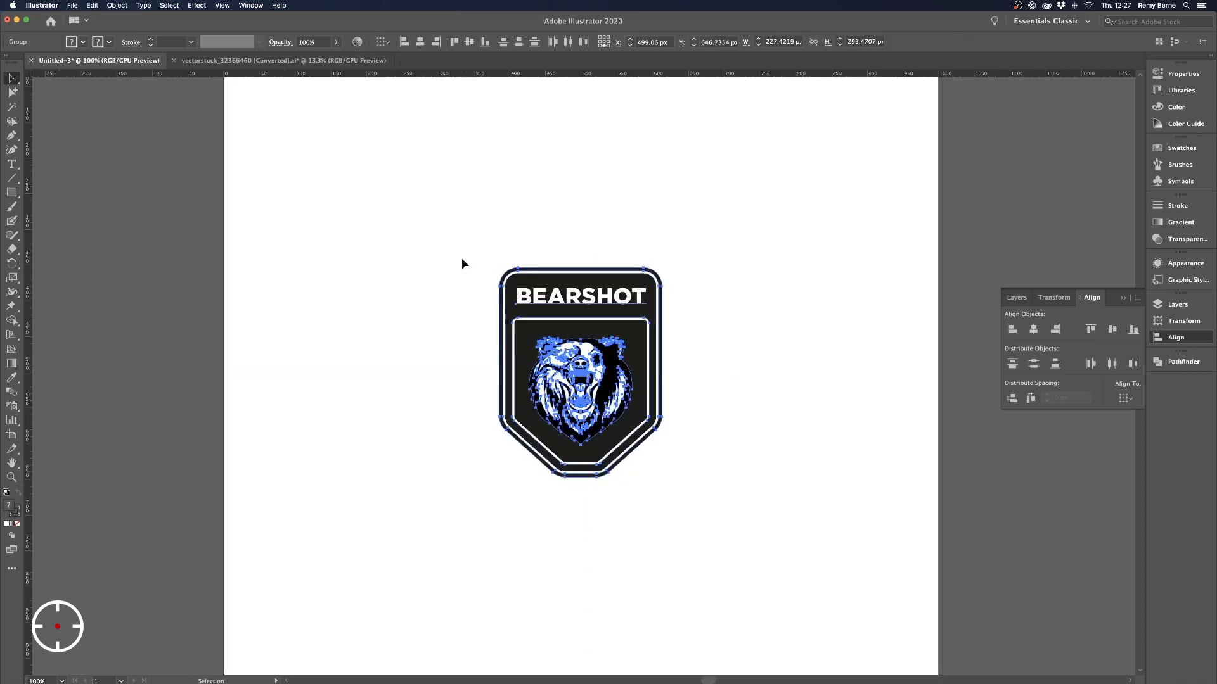
Enlarge the bear head about its centre to about 152 x 158 px and ungroup it
{"action": "left_click", "coordinate": [636, 447], "text": "shift"}
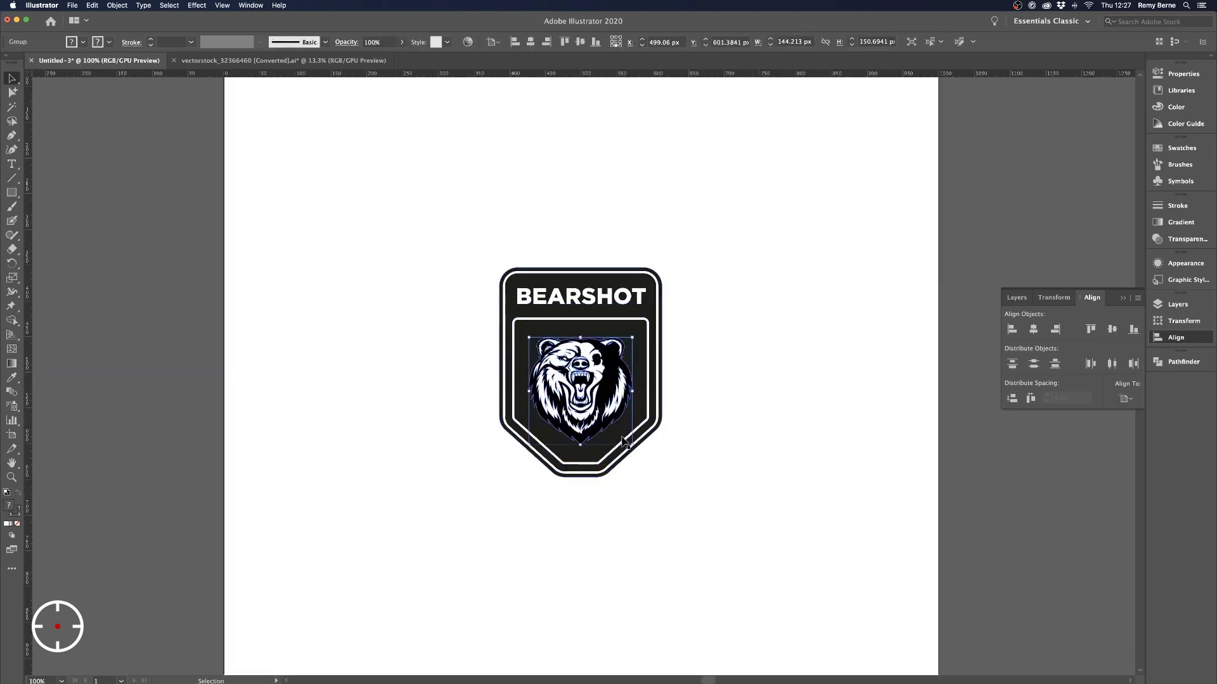
{"action": "left_click_drag", "start_coordinate": [636, 446], "coordinate": [639, 450]}
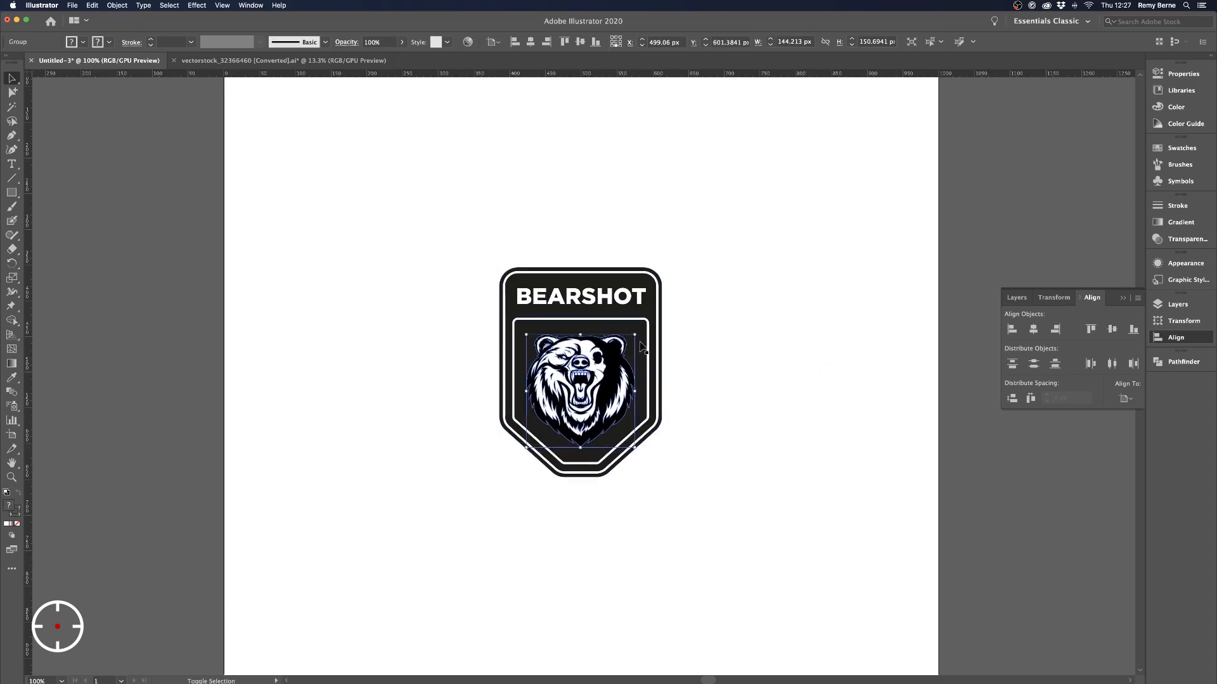
{"action": "left_click", "coordinate": [689, 368]}
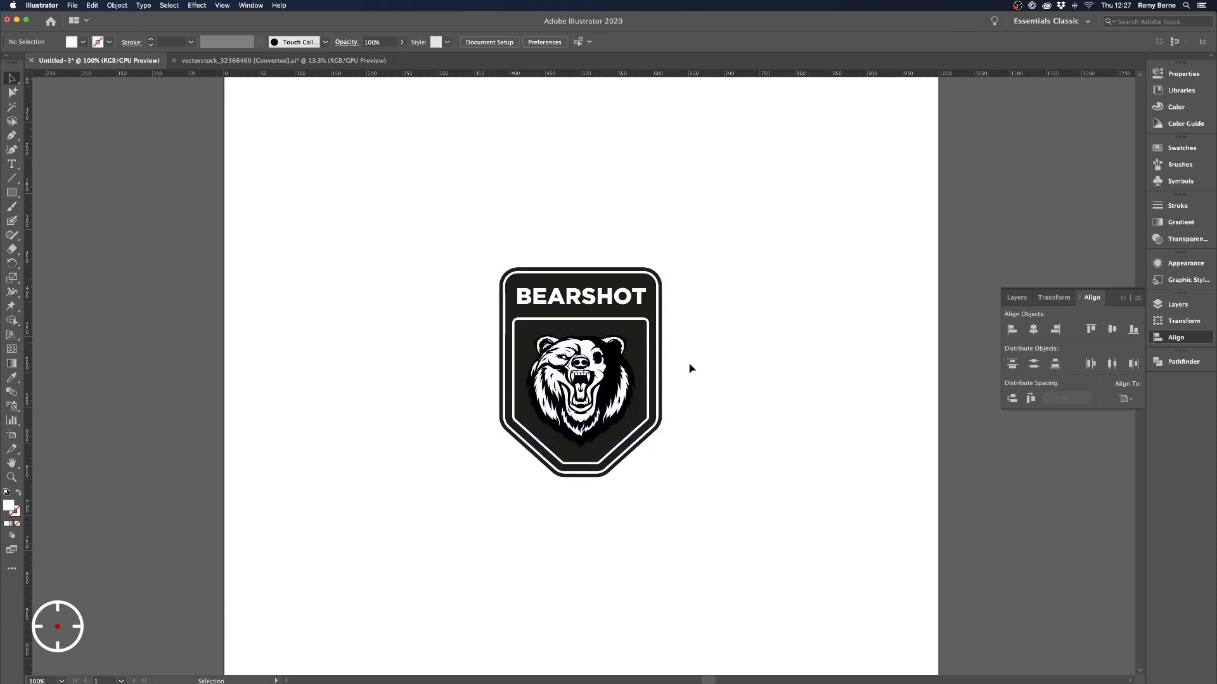
{"action": "right_click", "coordinate": [611, 358]}
{"action": "left_click", "coordinate": [722, 341]}
Apply Offset Path to the bear's black silhouette with an offset of -3 px and a join style other than Miter
{"action": "left_click", "coordinate": [625, 366]}
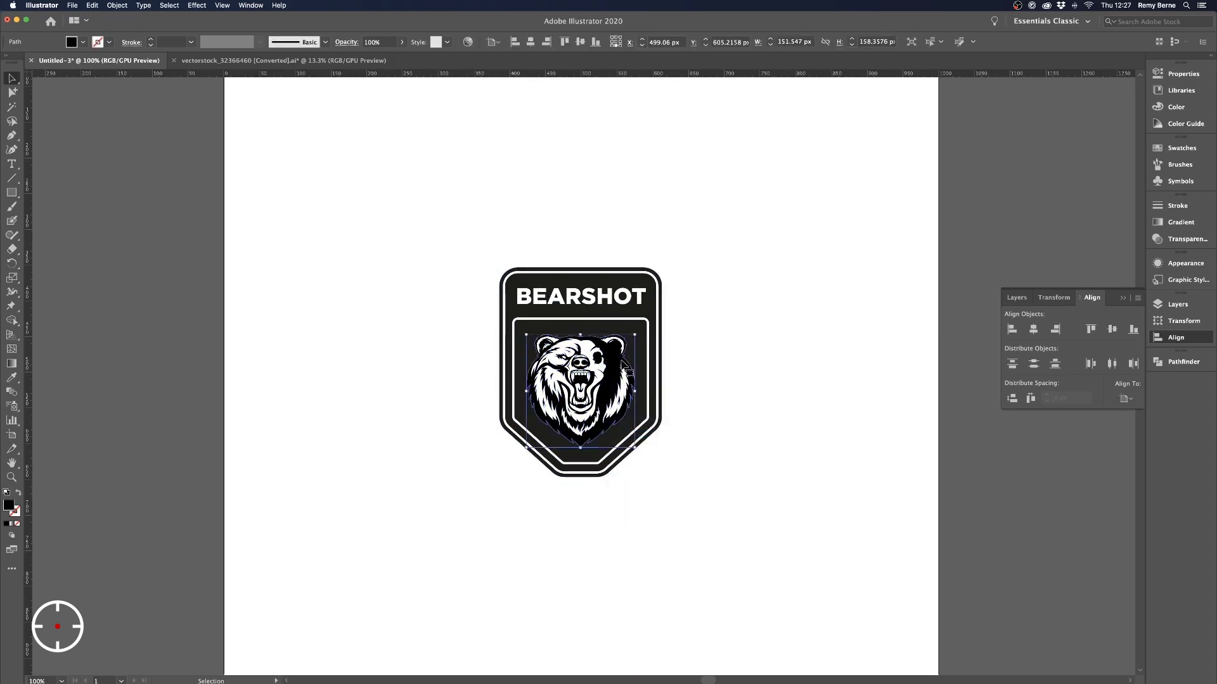
{"action": "left_click", "coordinate": [116, 5]}
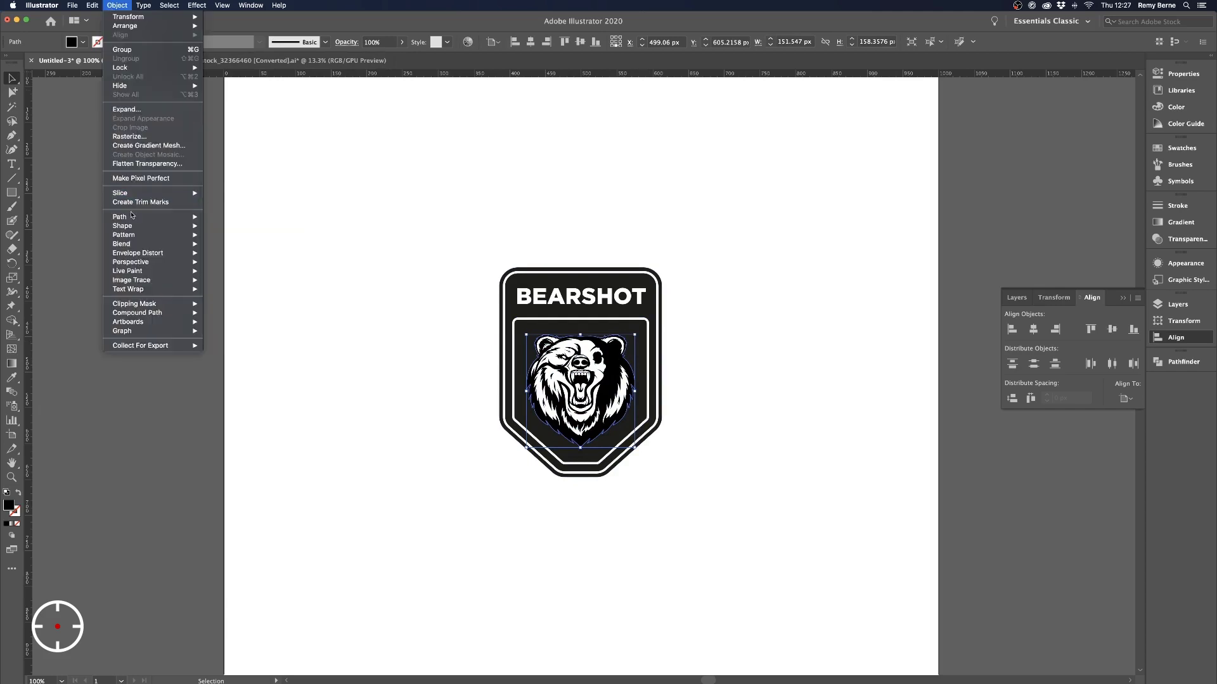
{"action": "mouse_move", "coordinate": [132, 217]}
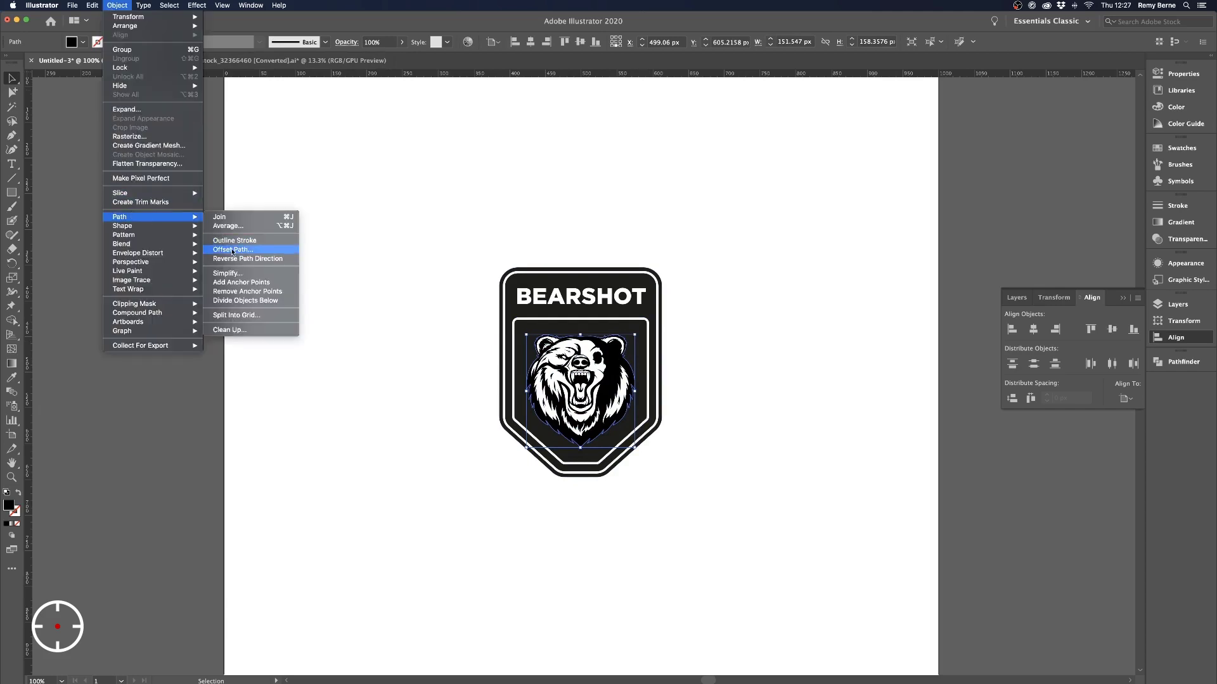
{"action": "left_click", "coordinate": [232, 250]}
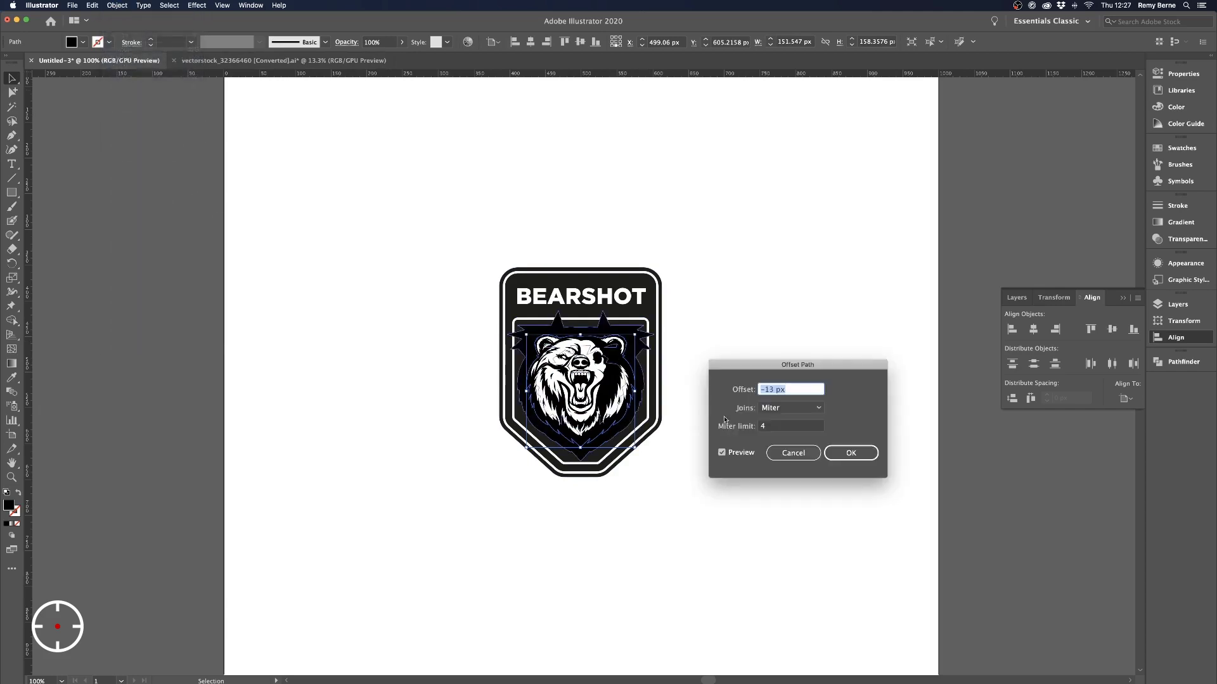
{"action": "key", "text": "Up"}
{"action": "key", "text": "Up"}
{"action": "key", "text": "Up"}
{"action": "key", "text": "Up"}
{"action": "key", "text": "Up"}
{"action": "key", "text": "Up"}
{"action": "key", "text": "Up"}
{"action": "key", "text": "Up"}
{"action": "key", "text": "Up"}
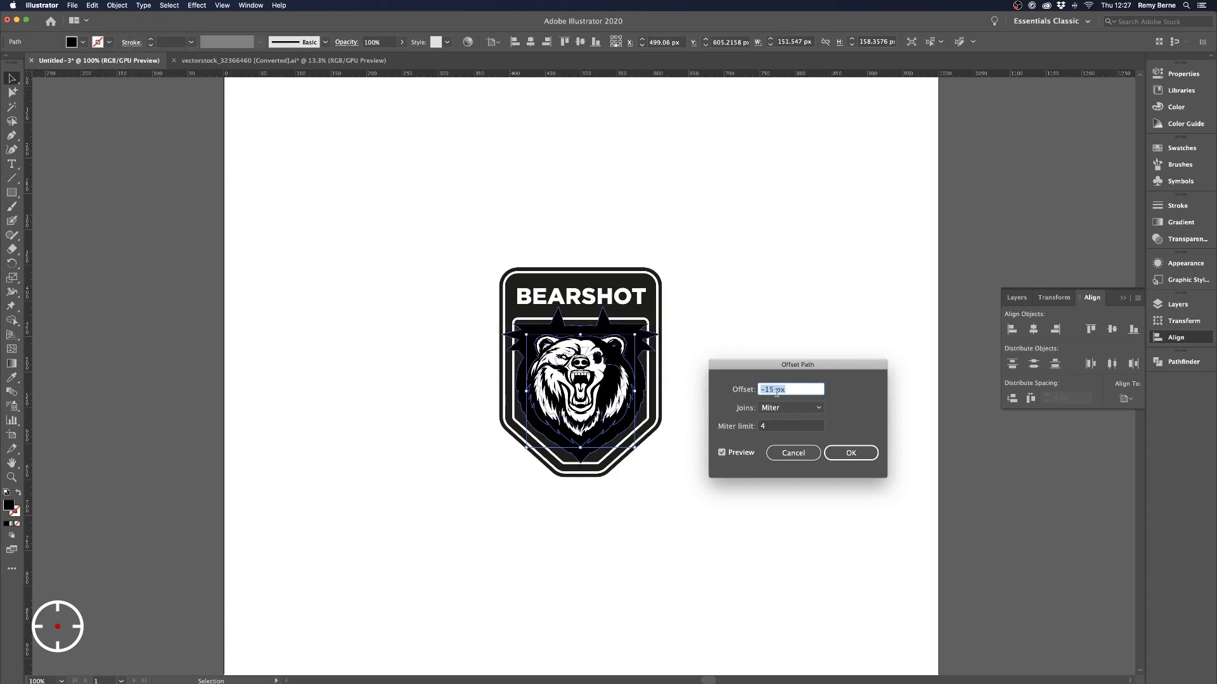
{"action": "key", "text": "Up"}
{"action": "key", "text": "Up"}
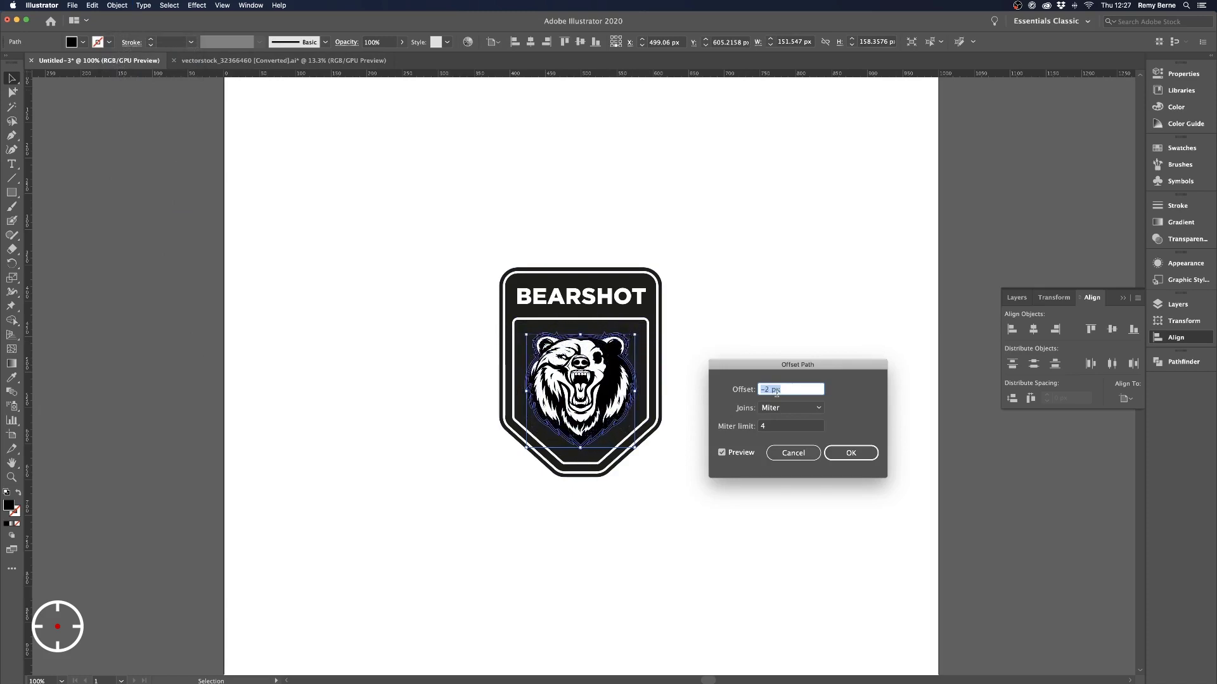
{"action": "key", "text": "Up"}
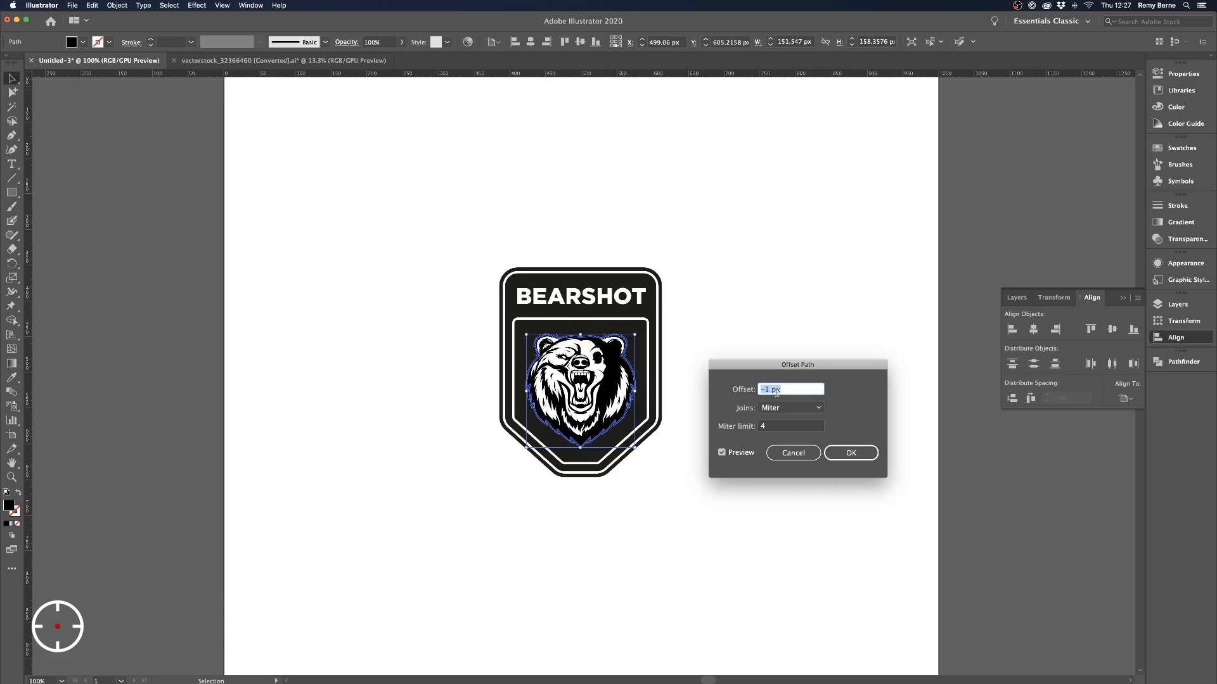
{"action": "key", "text": "Down"}
{"action": "key", "text": "Down"}
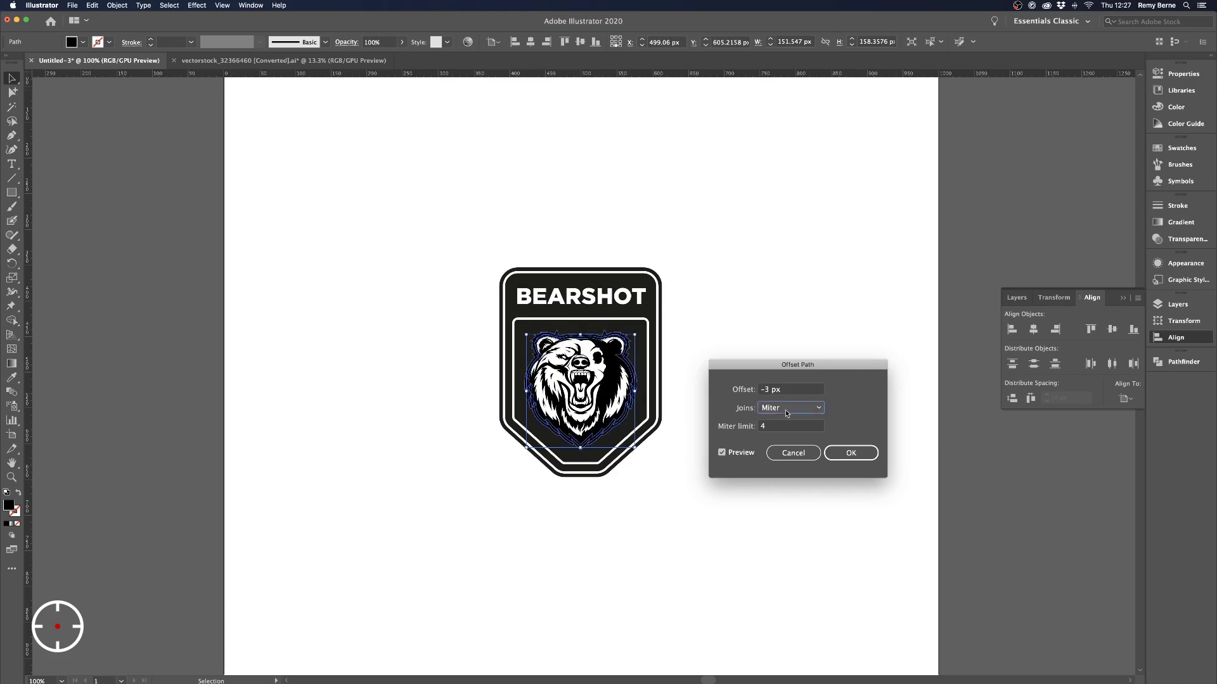
{"action": "left_click", "coordinate": [783, 407]}
{"action": "left_click", "coordinate": [781, 434]}
{"action": "left_click", "coordinate": [837, 451]}
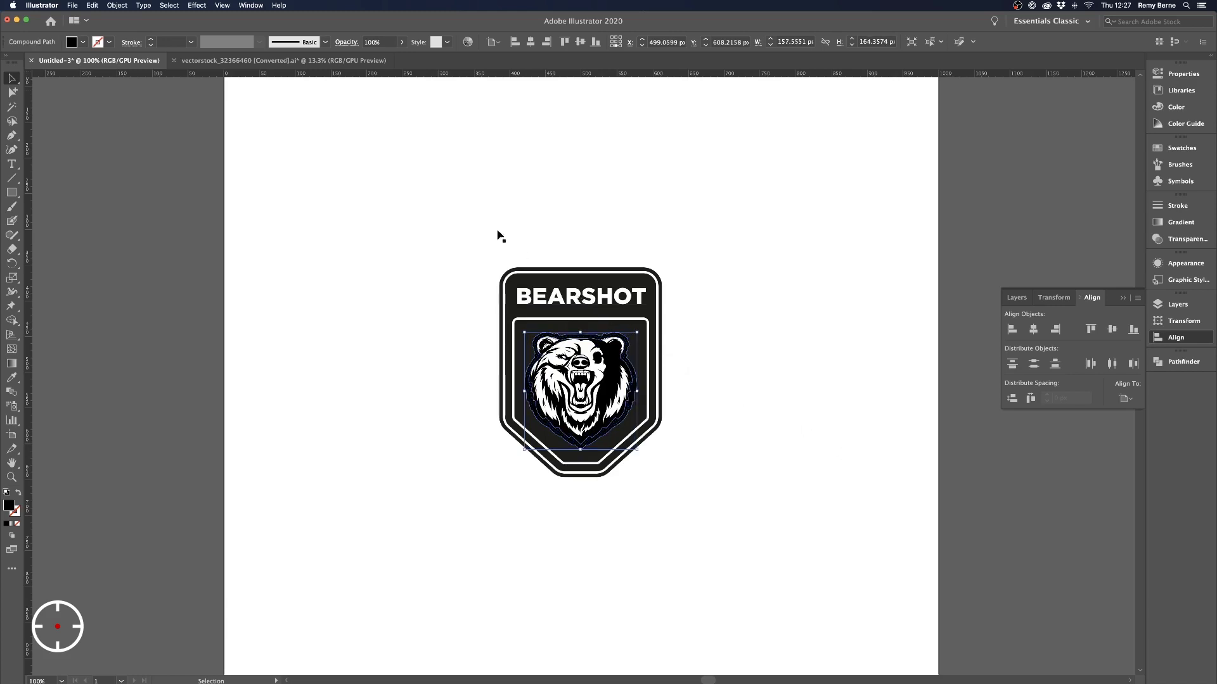
Fill the offset shape around the bear's head with white sampled from the badge
{"action": "key", "text": "i"}
{"action": "left_click", "coordinate": [514, 318]}
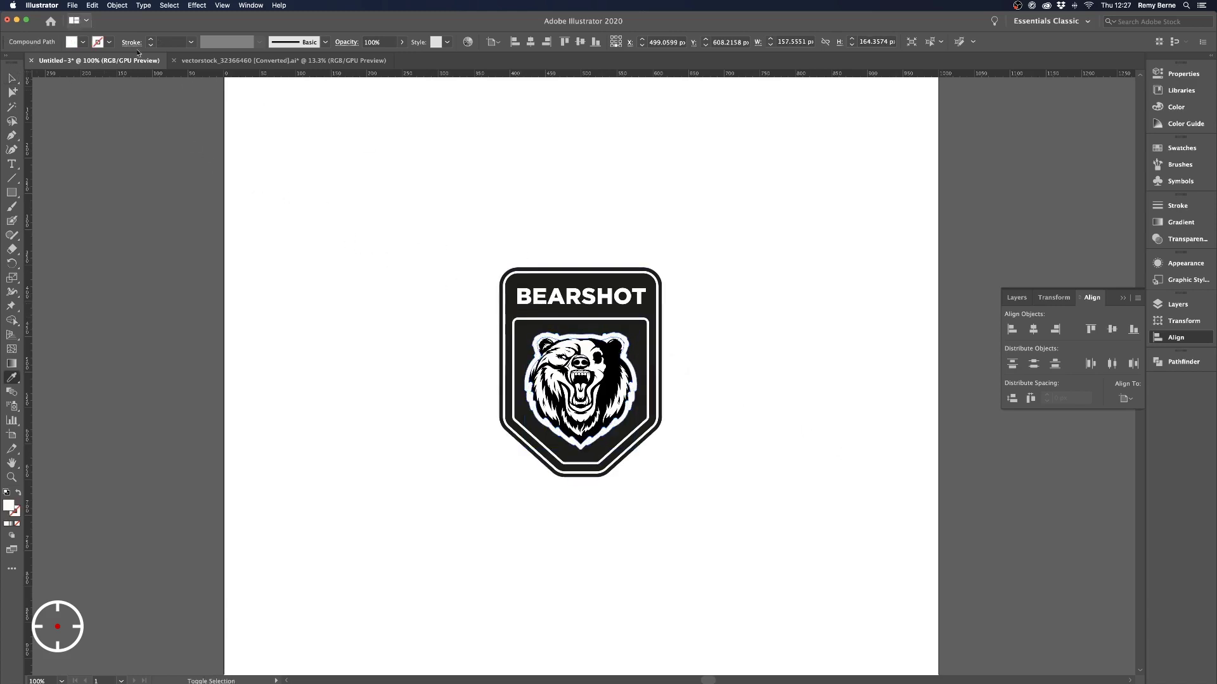
{"action": "key", "text": "v"}
{"action": "left_click", "coordinate": [444, 368]}
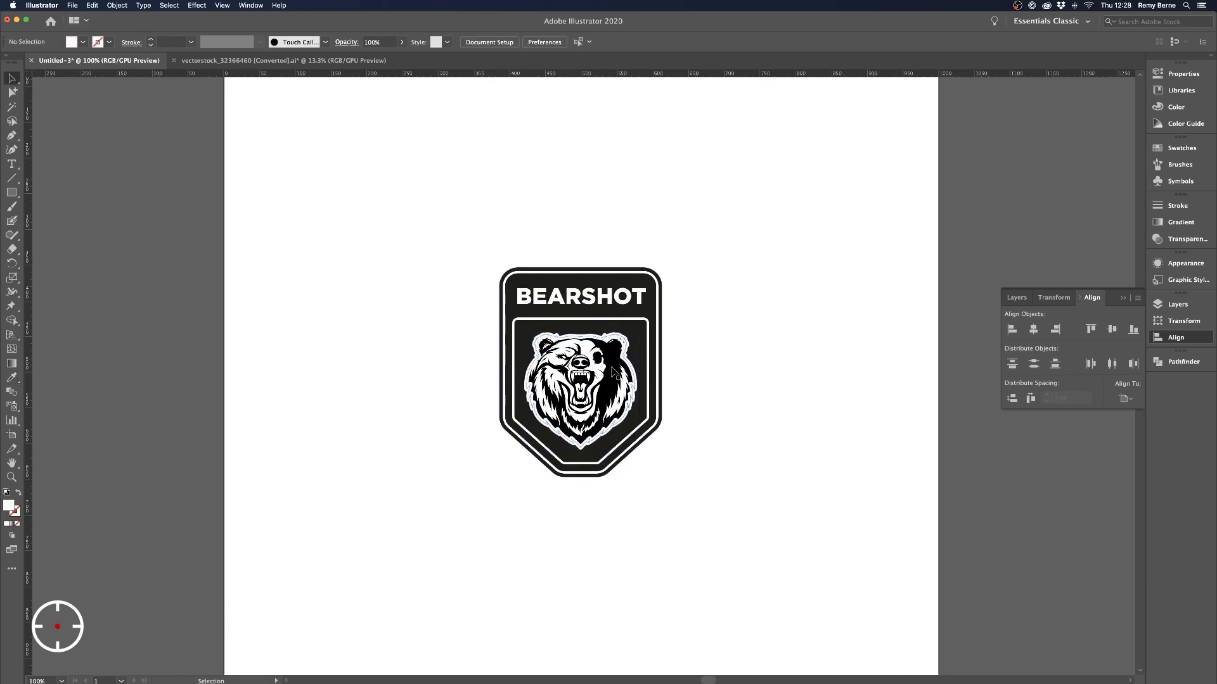
Try to cut the bear's black silhouette out of the white offset shape with Minus Front, and undo it
{"action": "left_click", "coordinate": [633, 377]}
{"action": "left_click", "coordinate": [633, 378]}
{"action": "left_click", "coordinate": [635, 379]}
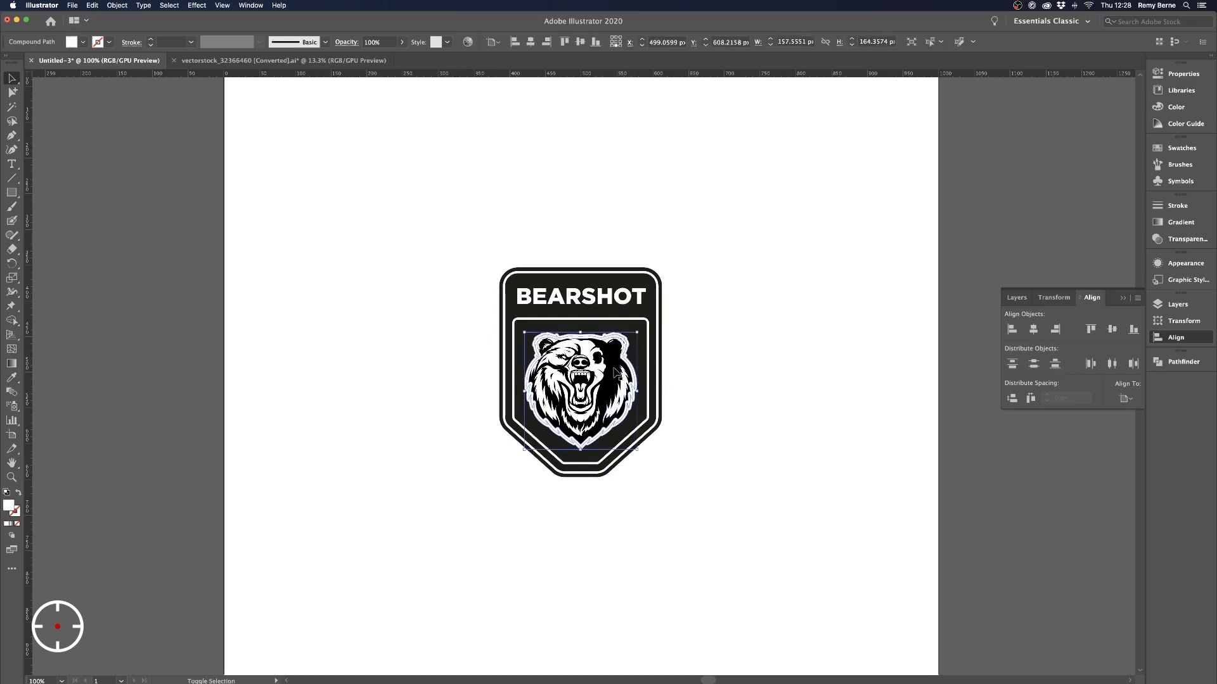
{"action": "left_click", "coordinate": [616, 372], "text": "shift"}
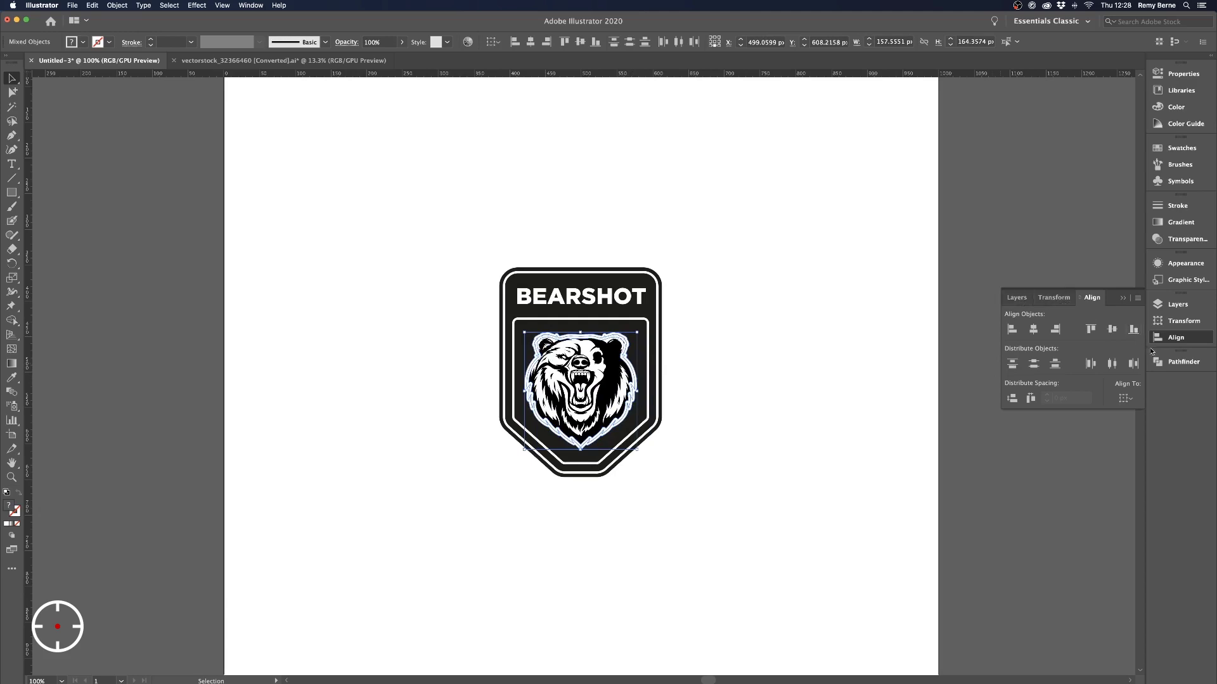
{"action": "left_click", "coordinate": [1183, 361]}
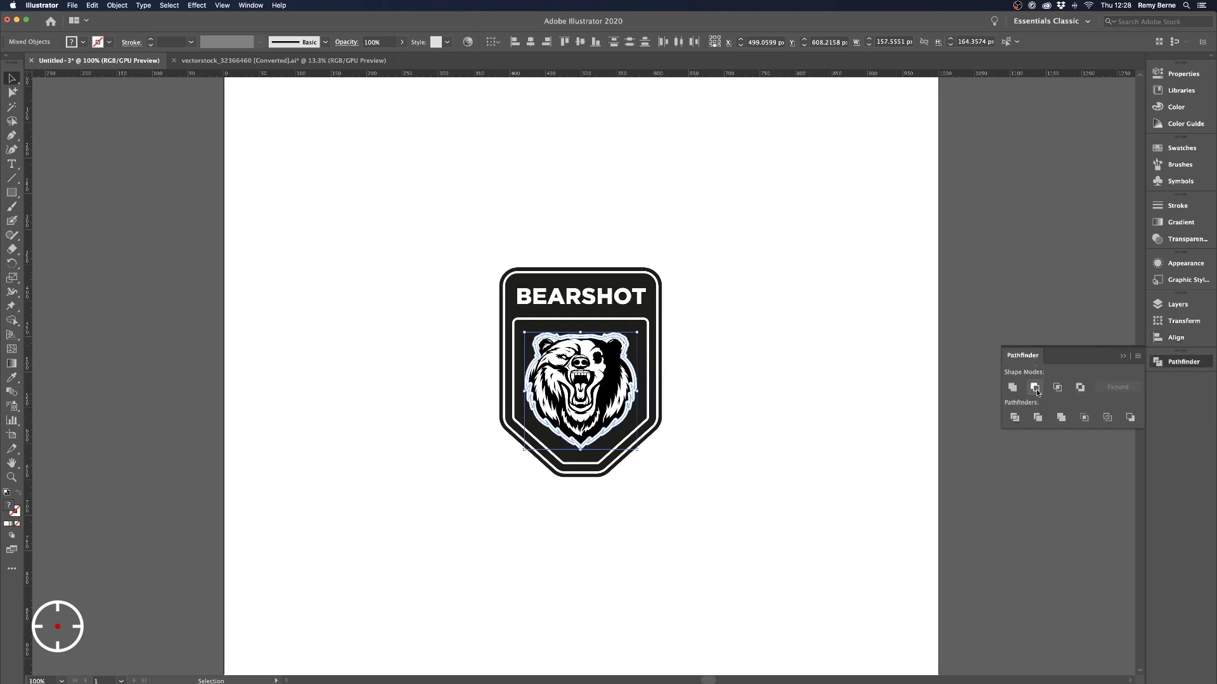
{"action": "left_click", "coordinate": [1036, 390]}
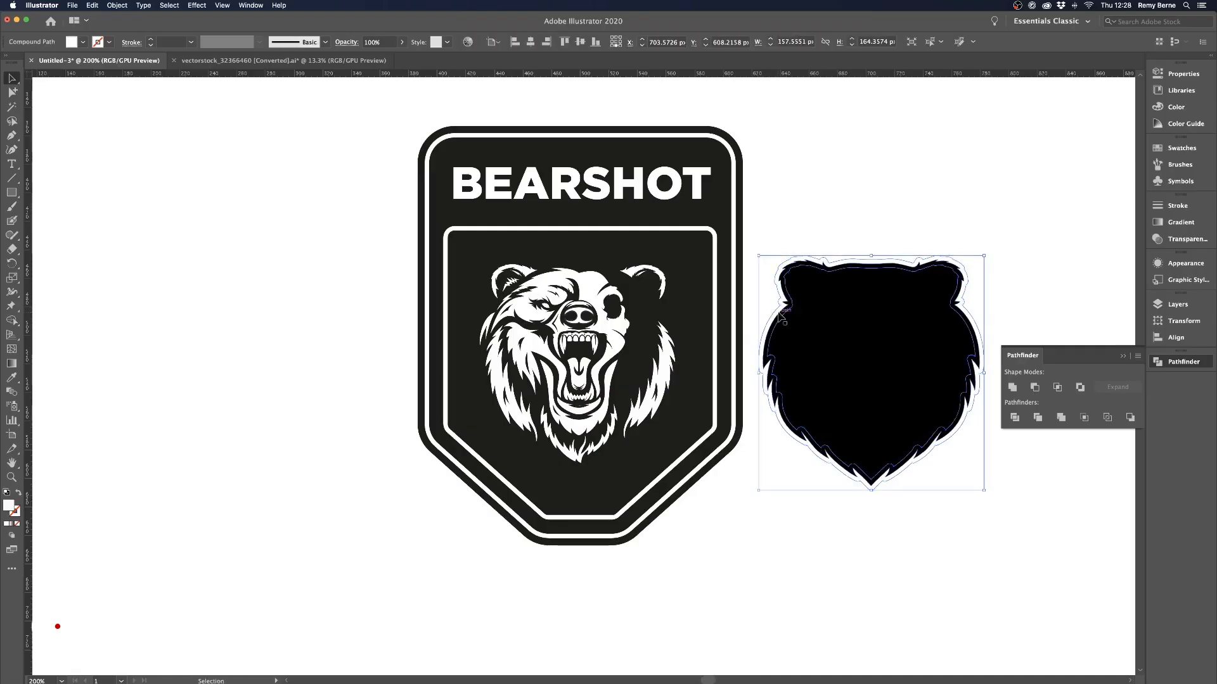
{"action": "left_click", "coordinate": [1038, 389]}
{"action": "left_click_drag", "start_coordinate": [932, 323], "coordinate": [673, 335]}
{"action": "key", "text": "super+z"}
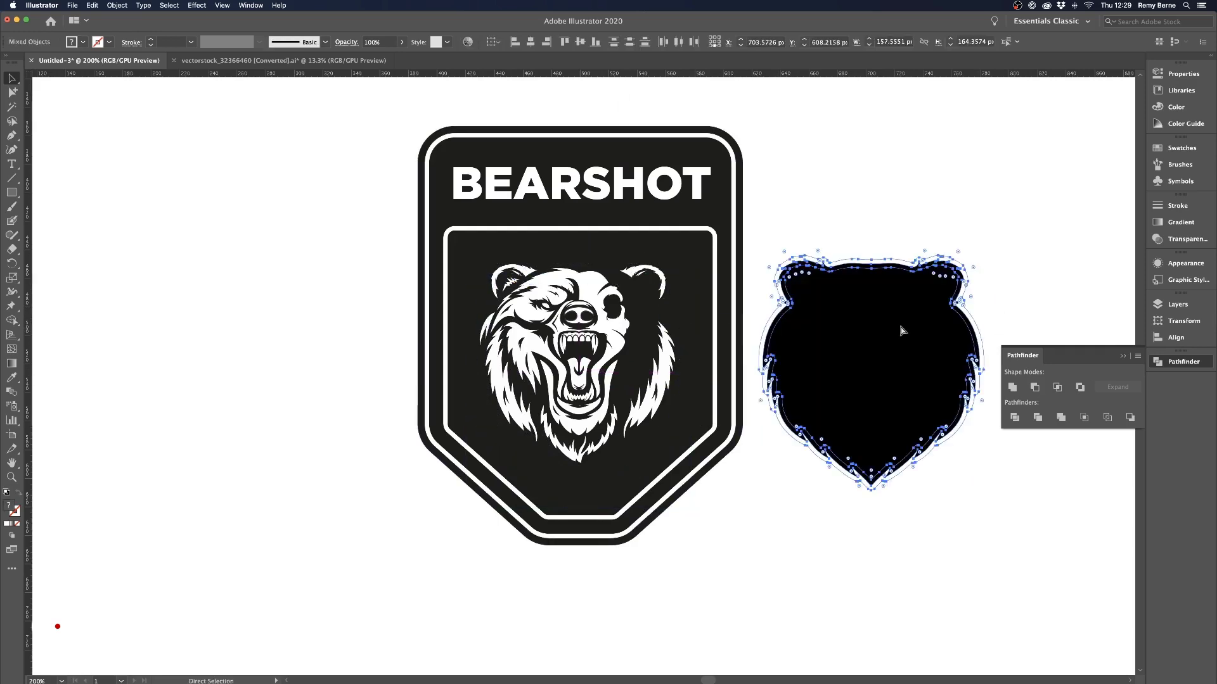
Move the silhouette and white offset shape back over the bear at about X 498.5 px and subtract them with Minus Front
{"action": "left_click_drag", "start_coordinate": [838, 333], "coordinate": [626, 324]}
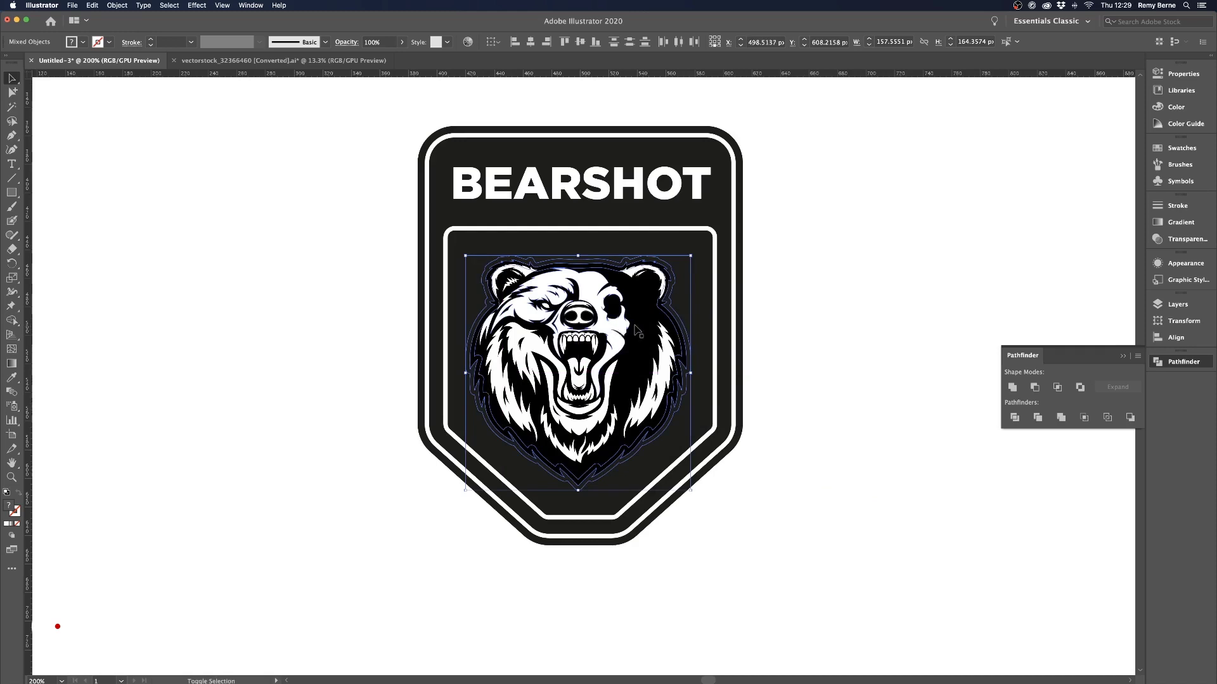
{"action": "left_click", "coordinate": [1039, 391]}
{"action": "left_click", "coordinate": [789, 243]}
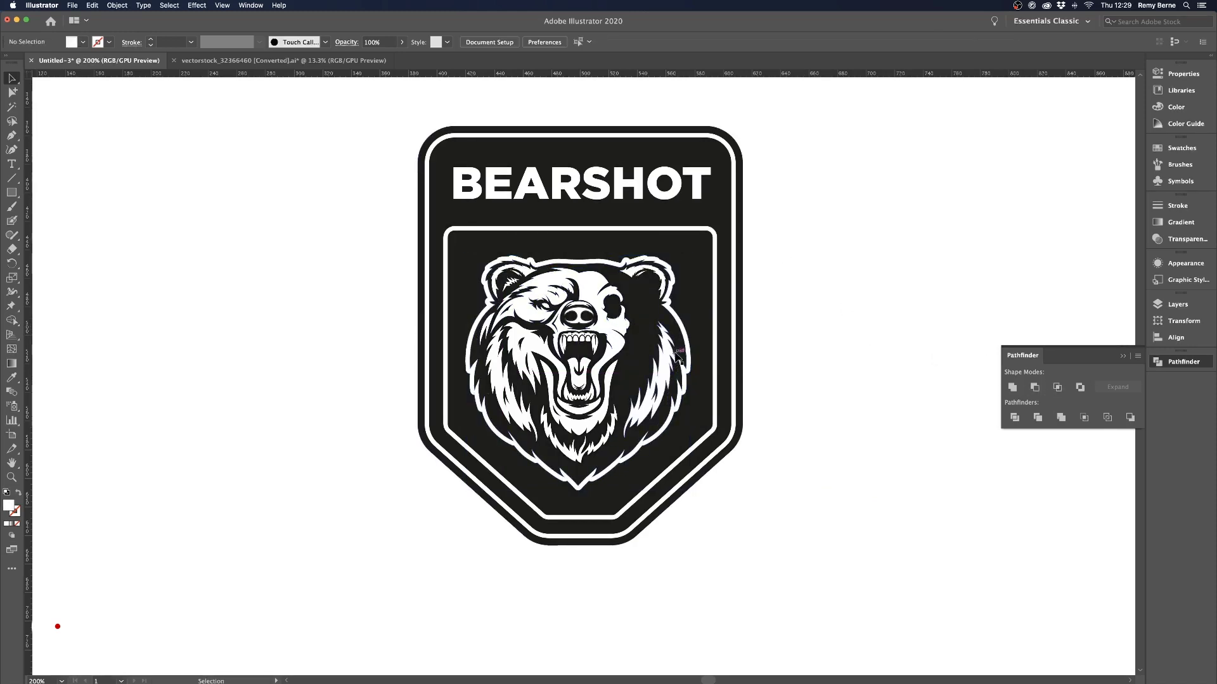
{"action": "left_click", "coordinate": [485, 308]}
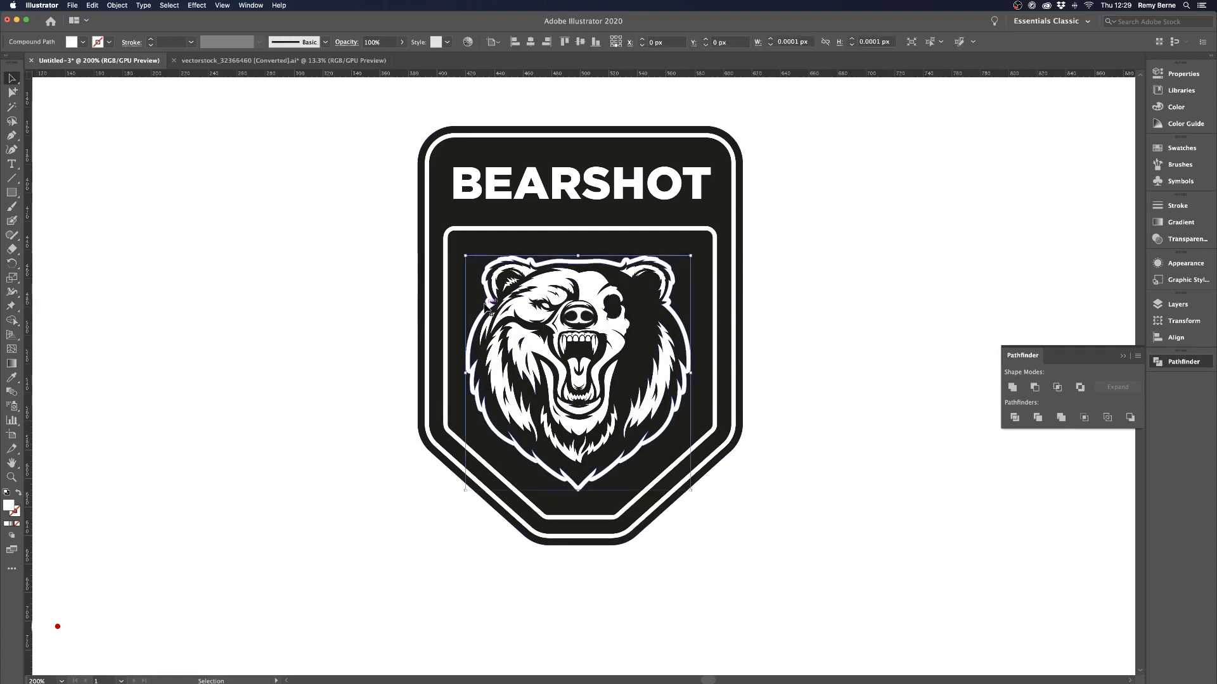
{"action": "left_click", "coordinate": [333, 284]}
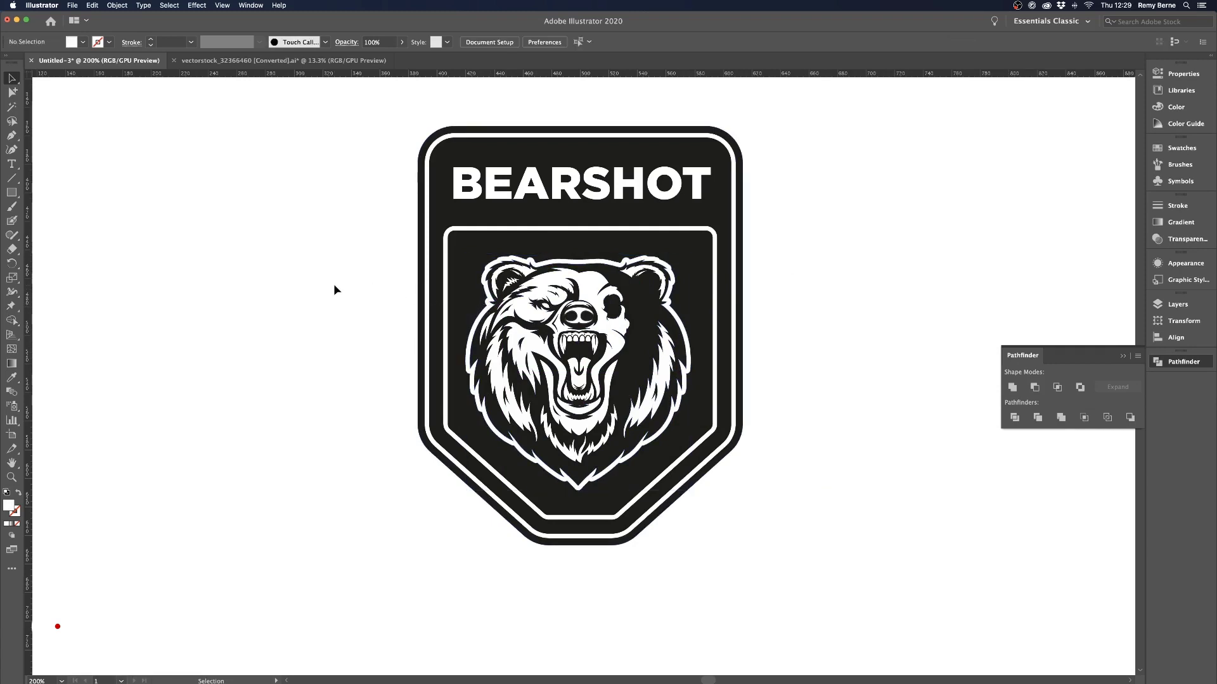
Ungroup the badge so its lettering and outlines can be selected separately
{"action": "key", "text": "super+minus"}
{"action": "key", "text": "super+minus"}
{"action": "key", "text": "super+minus"}
{"action": "key", "text": "super+plus"}
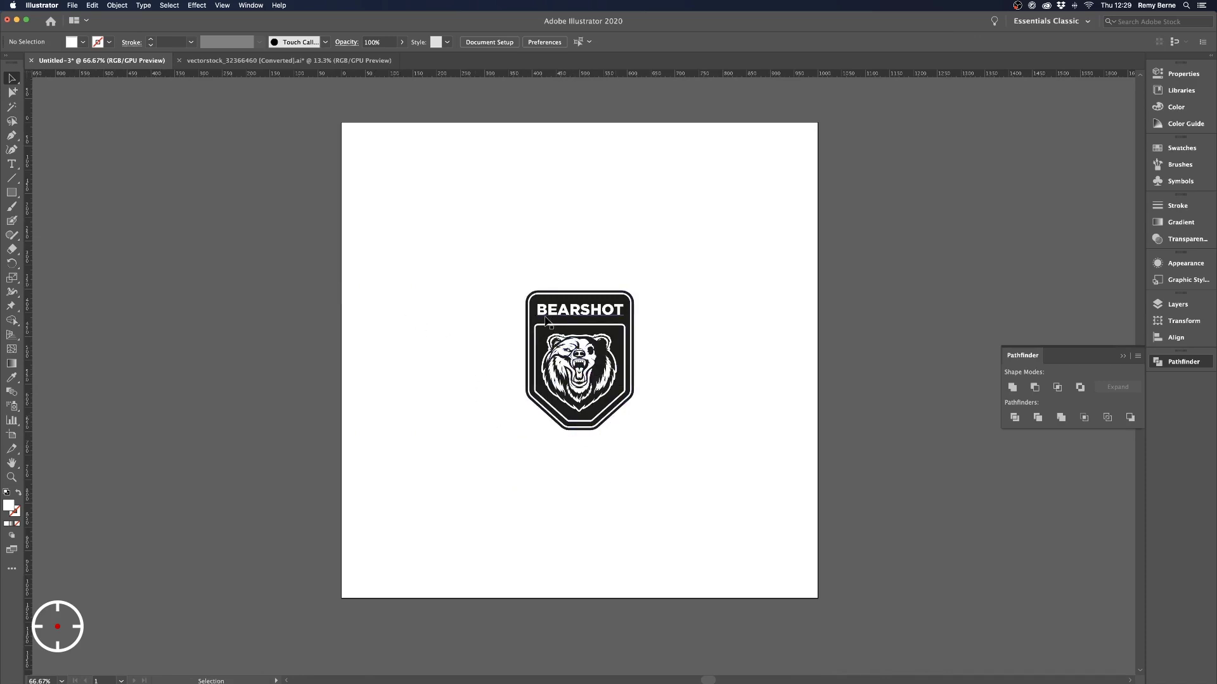
{"action": "key", "text": "super+plus"}
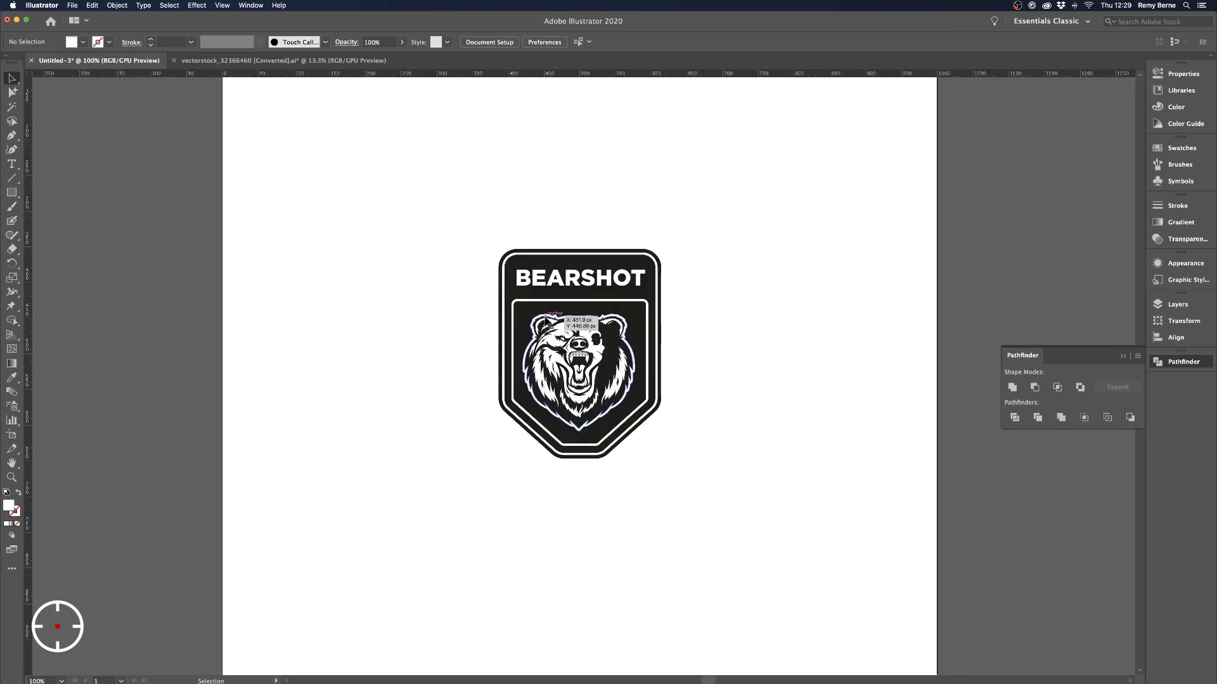
{"action": "left_click", "coordinate": [547, 279]}
{"action": "right_click", "coordinate": [511, 288]}
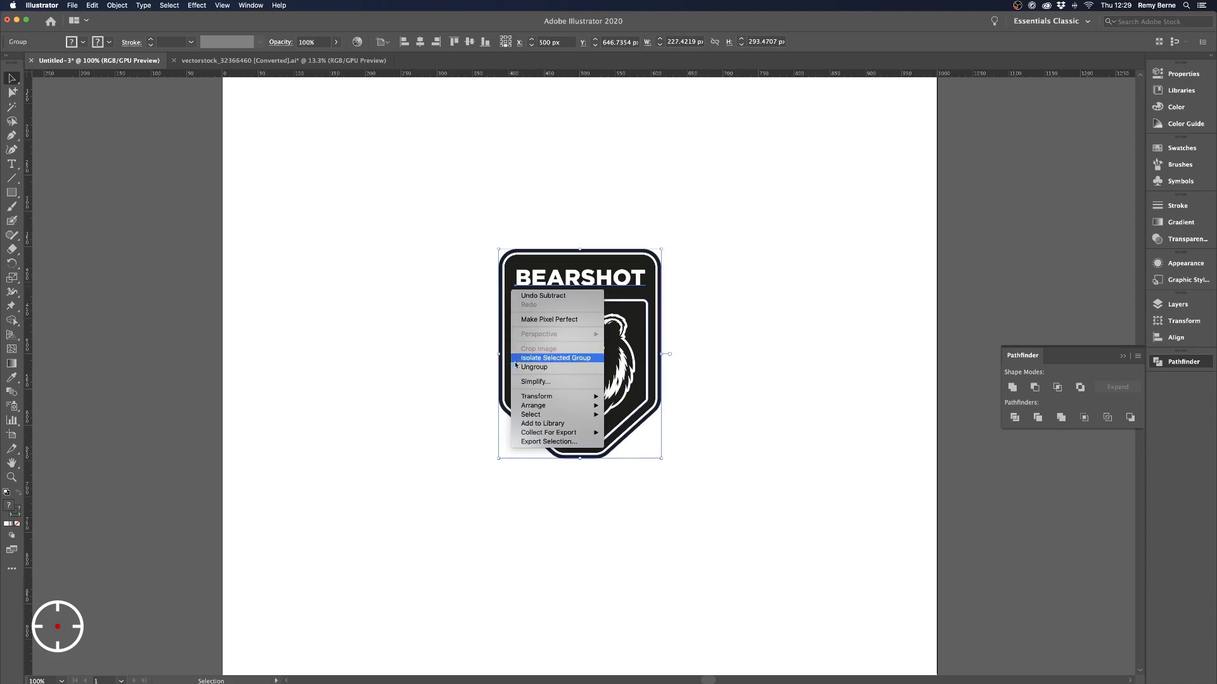
{"action": "left_click", "coordinate": [554, 353]}
{"action": "key", "text": "super+shift+a"}
Fill the BEARSHOT lettering with dark brown #895F1A
{"action": "left_click", "coordinate": [536, 282]}
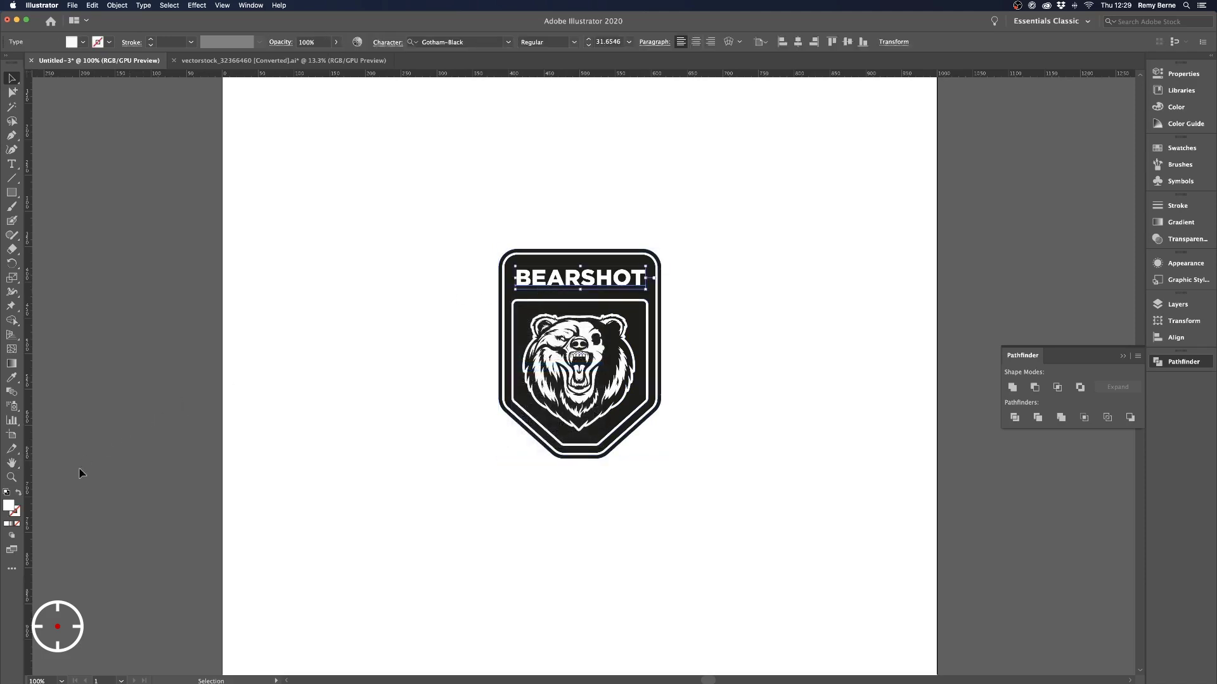
{"action": "double_click", "coordinate": [8, 504]}
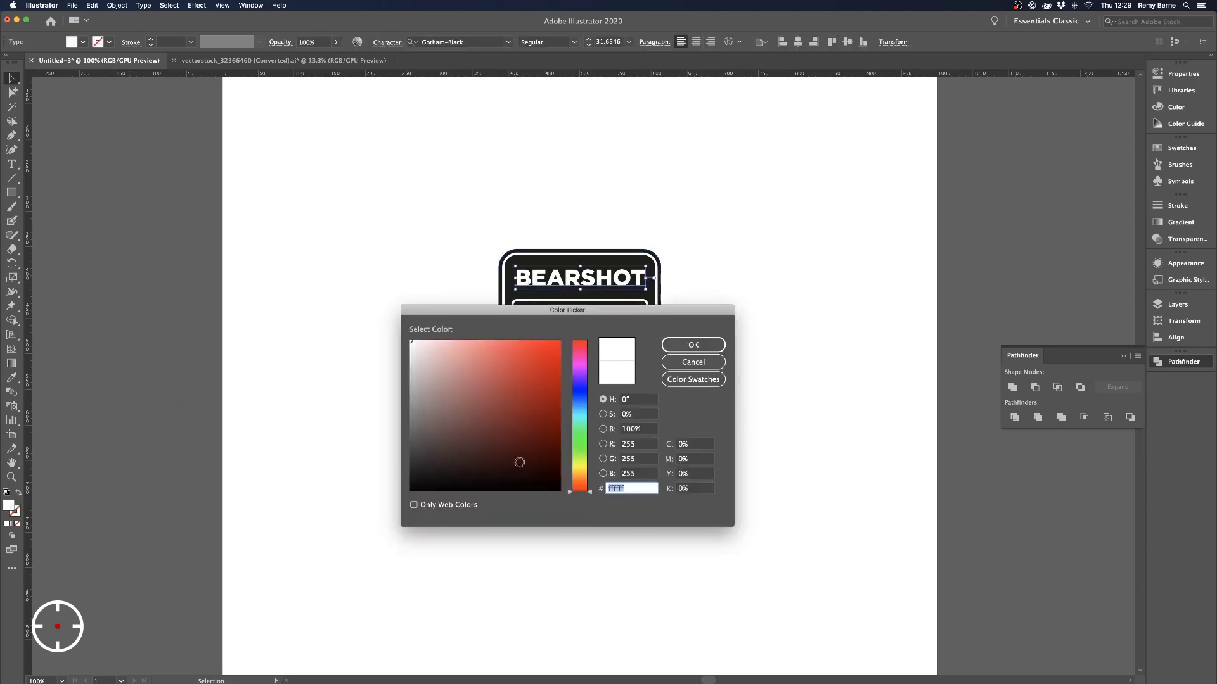
{"action": "left_click_drag", "start_coordinate": [565, 312], "coordinate": [875, 277]}
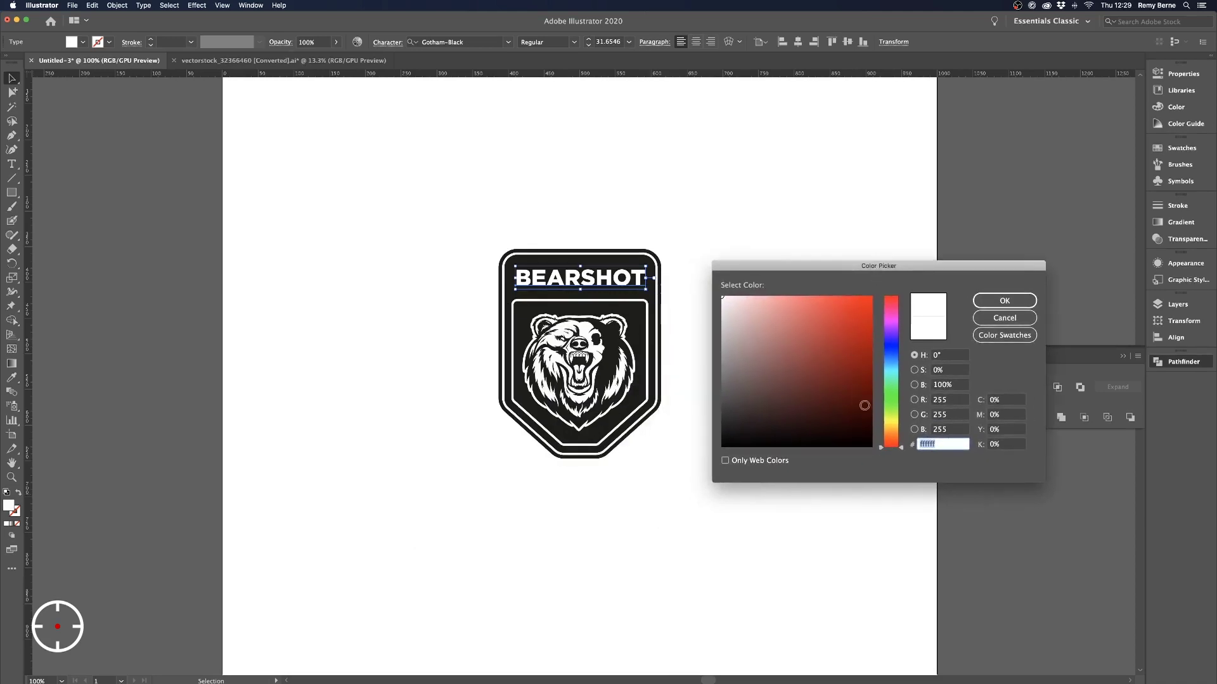
{"action": "type", "text": "dda21f"}
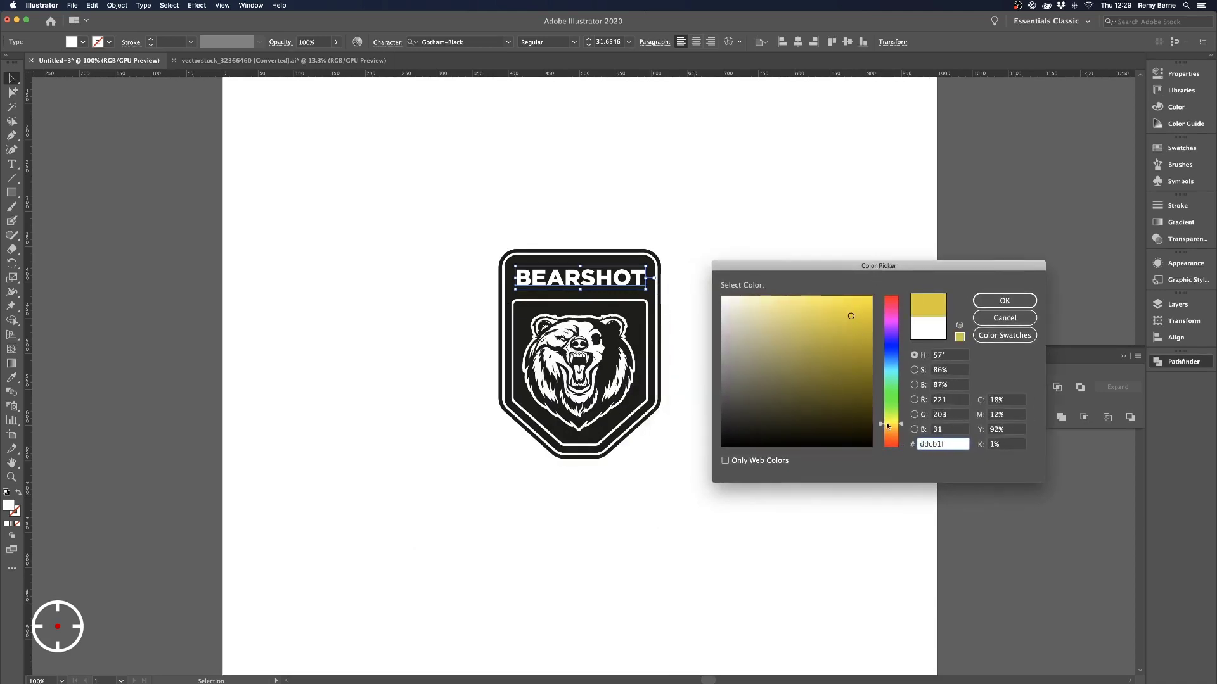
{"action": "left_click", "coordinate": [890, 435]}
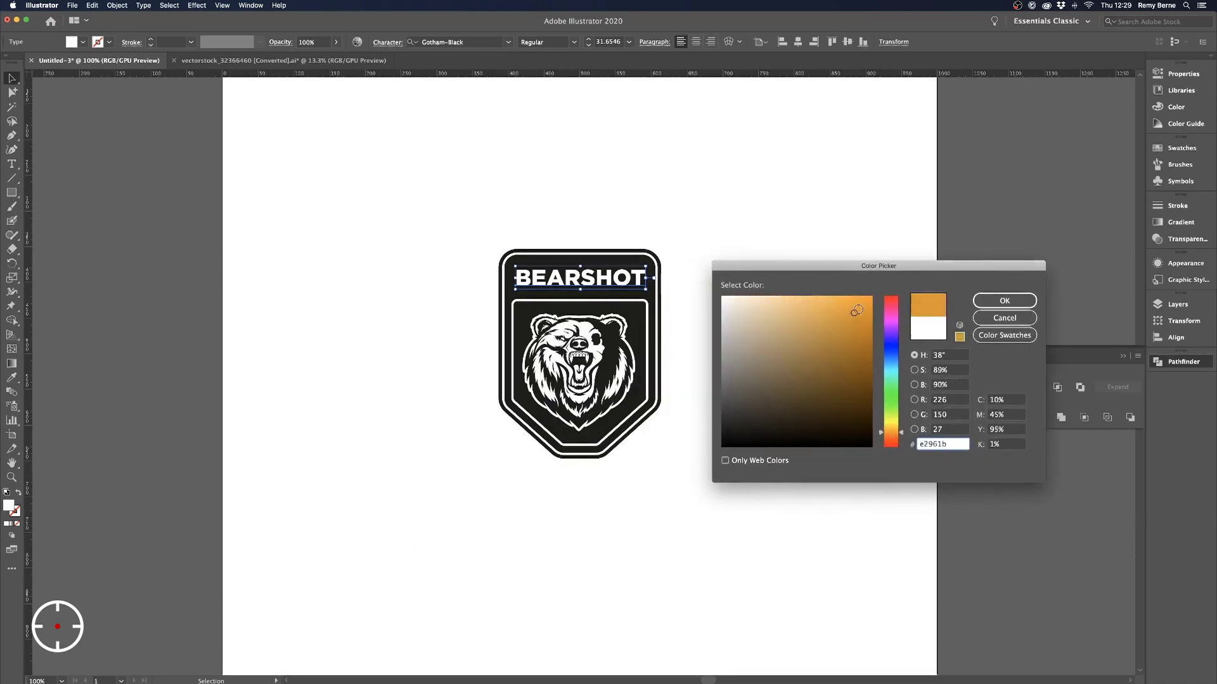
{"action": "left_click_drag", "start_coordinate": [851, 314], "coordinate": [845, 365]}
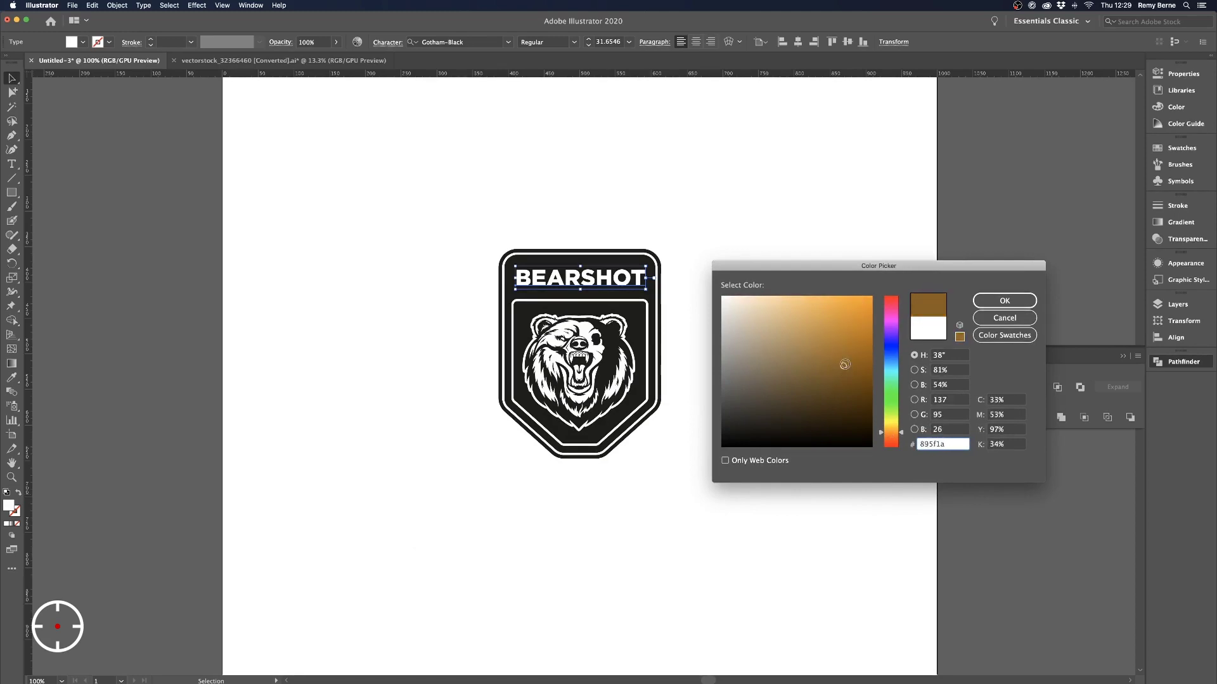
{"action": "left_click", "coordinate": [1004, 300]}
{"action": "left_click", "coordinate": [744, 266]}
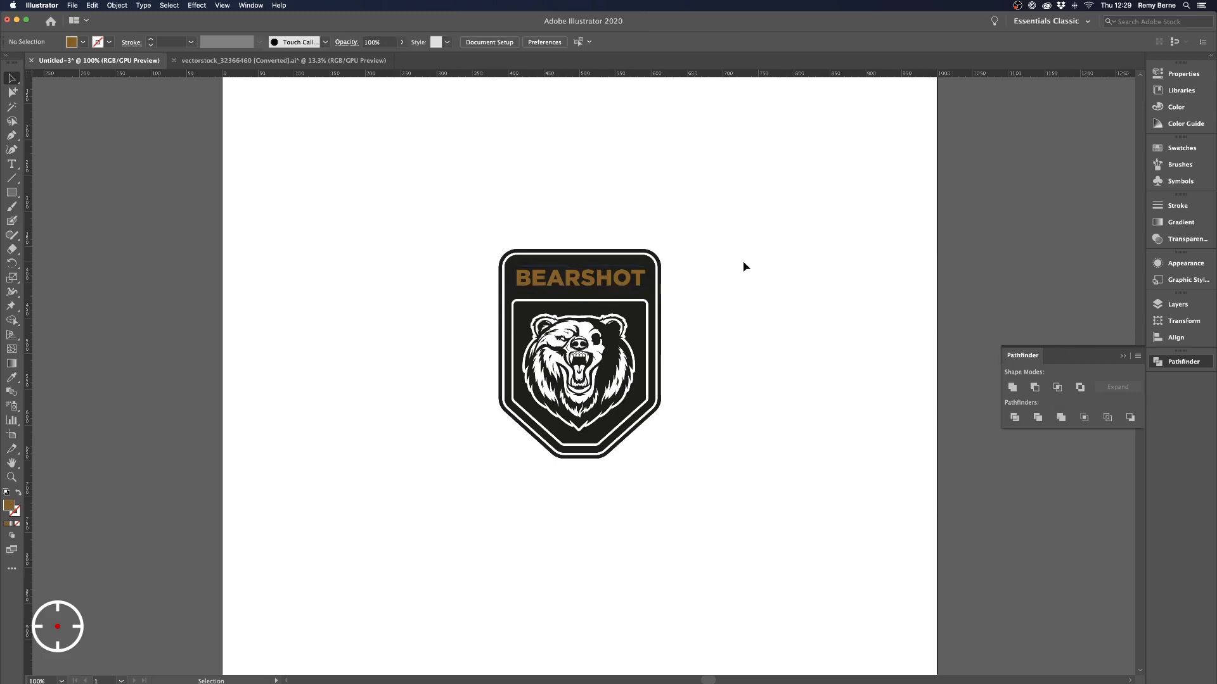
Recolour the BEARSHOT lettering to orange, about R 234, G 155, B 40
{"action": "left_click", "coordinate": [620, 281]}
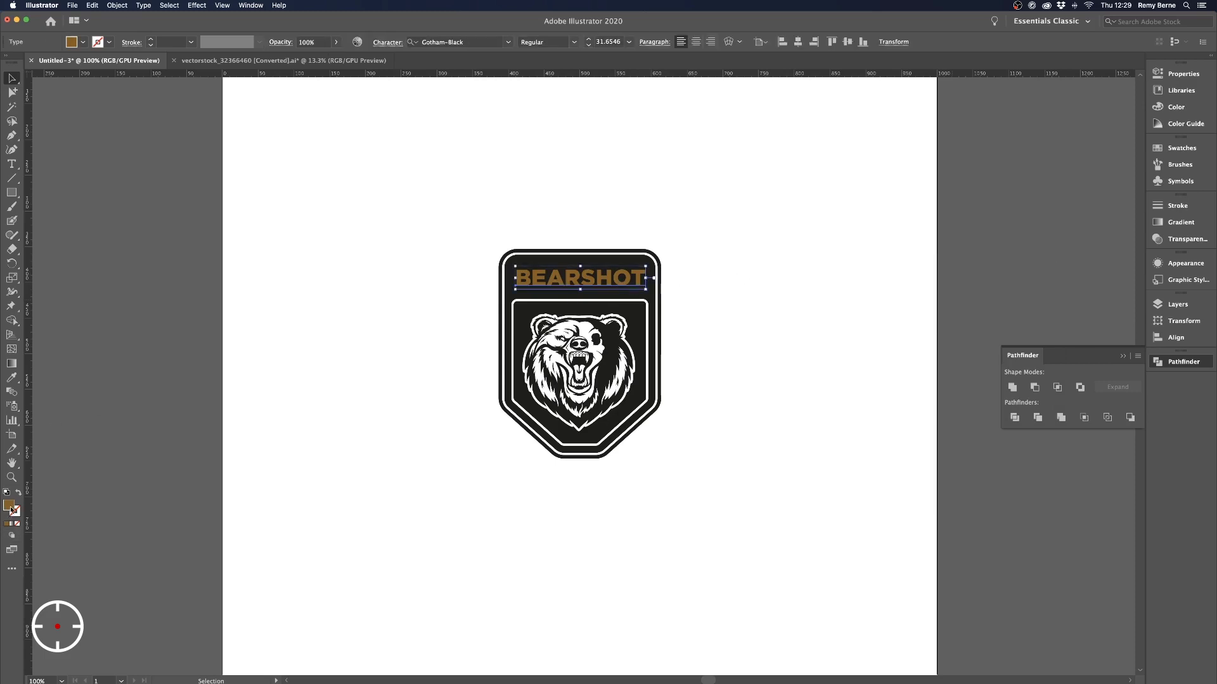
{"action": "double_click", "coordinate": [9, 506]}
{"action": "type", "text": "e9a13e"}
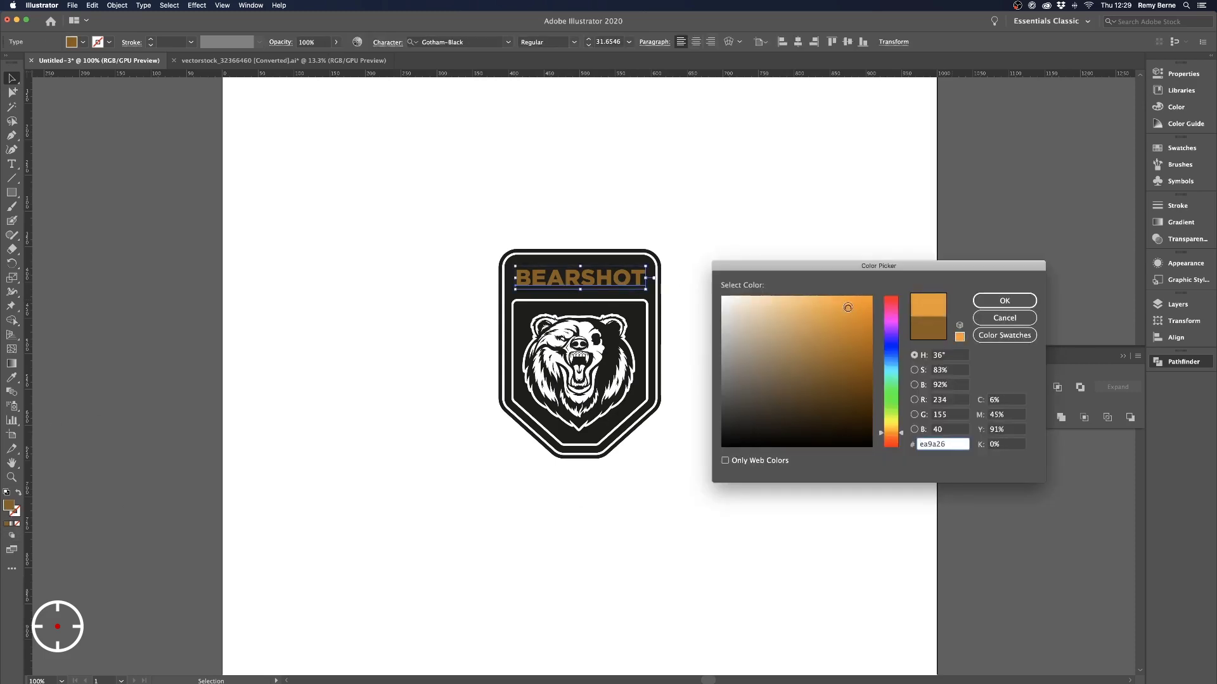
{"action": "left_click", "coordinate": [998, 301]}
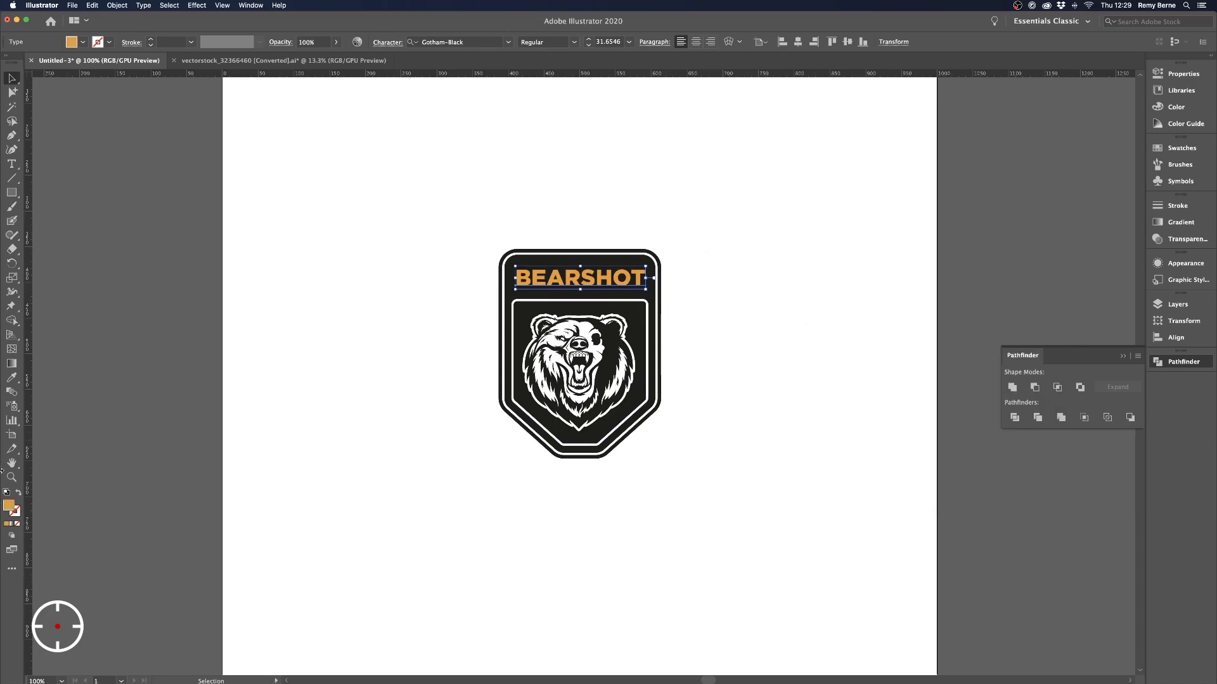
Change the BEARSHOT lettering's fill to golden yellow #F2BB0A
{"action": "double_click", "coordinate": [10, 506]}
{"action": "left_click", "coordinate": [822, 355]}
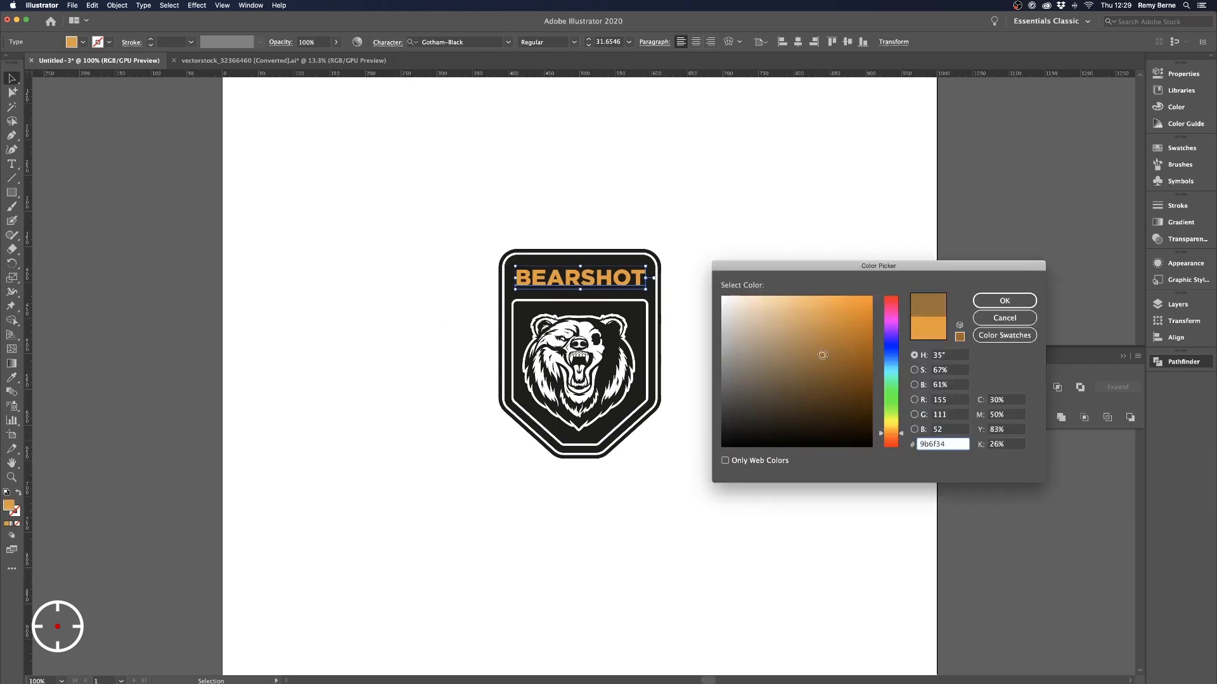
{"action": "left_click", "coordinate": [841, 324]}
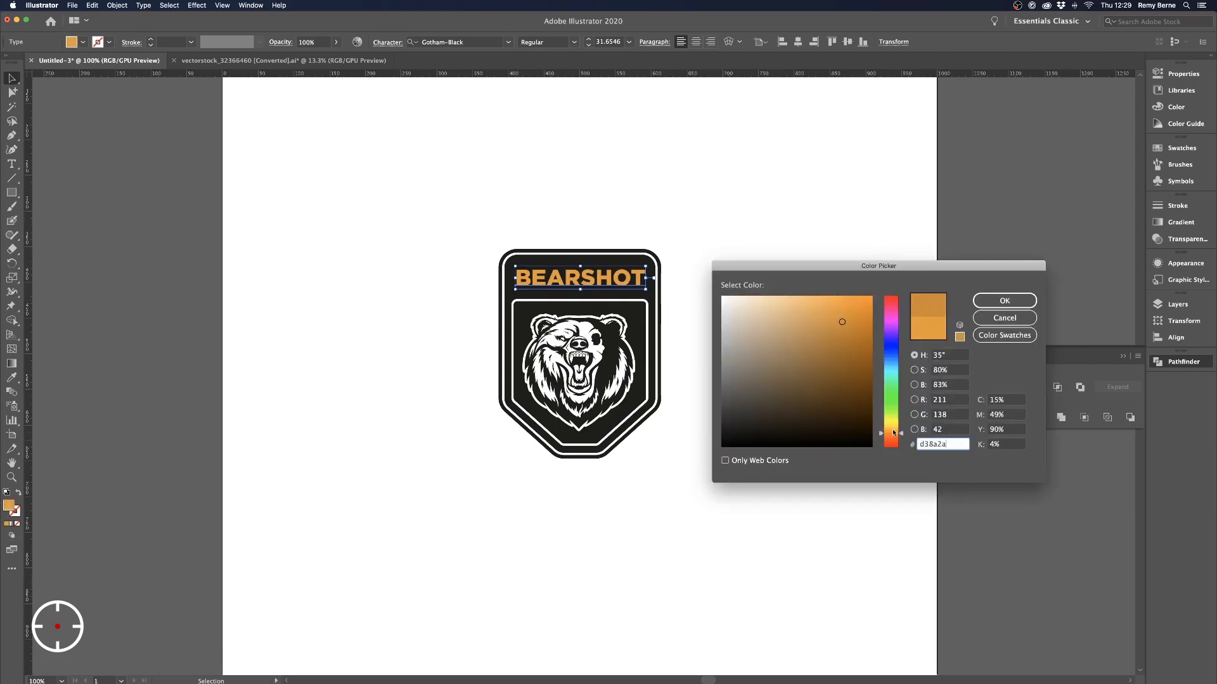
{"action": "left_click_drag", "start_coordinate": [893, 433], "coordinate": [893, 430]}
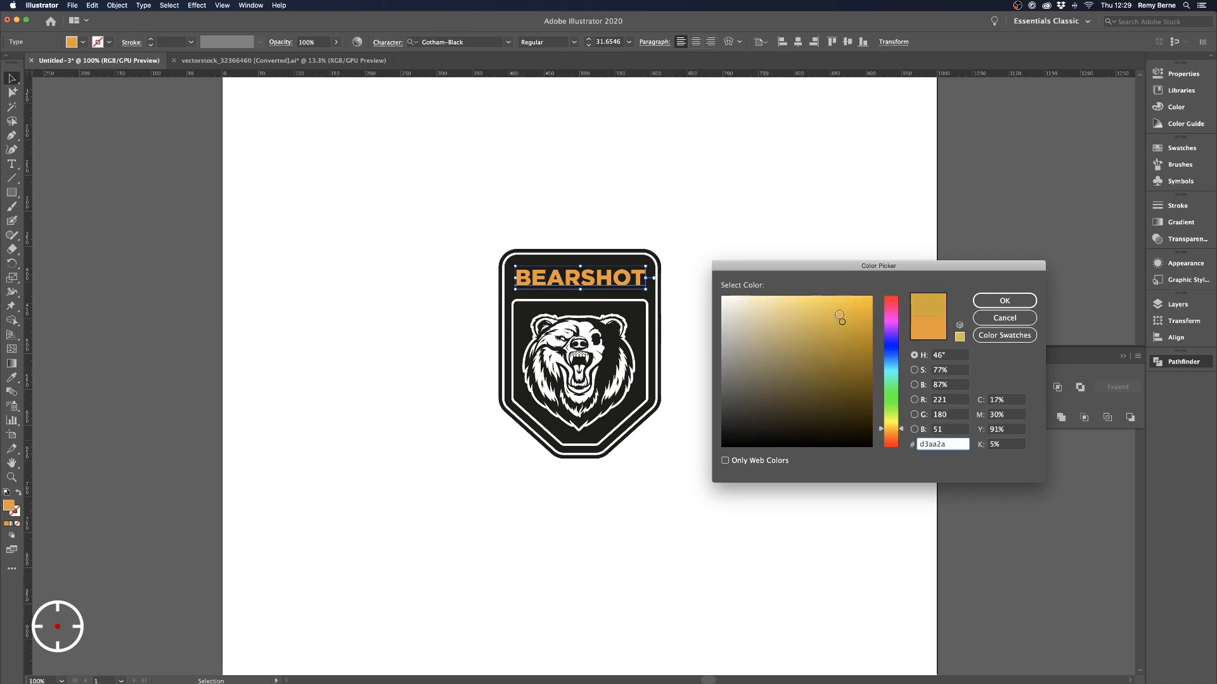
{"action": "left_click_drag", "start_coordinate": [839, 315], "coordinate": [866, 307]}
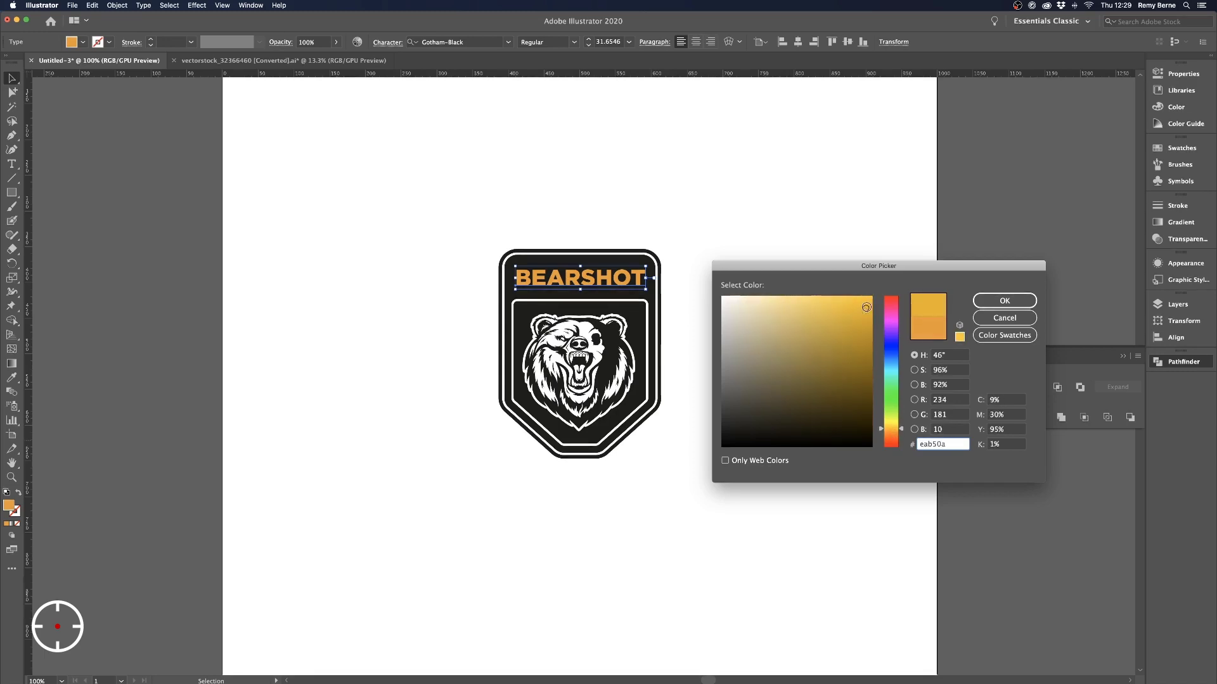
{"action": "left_click", "coordinate": [1004, 300]}
{"action": "left_click", "coordinate": [697, 272]}
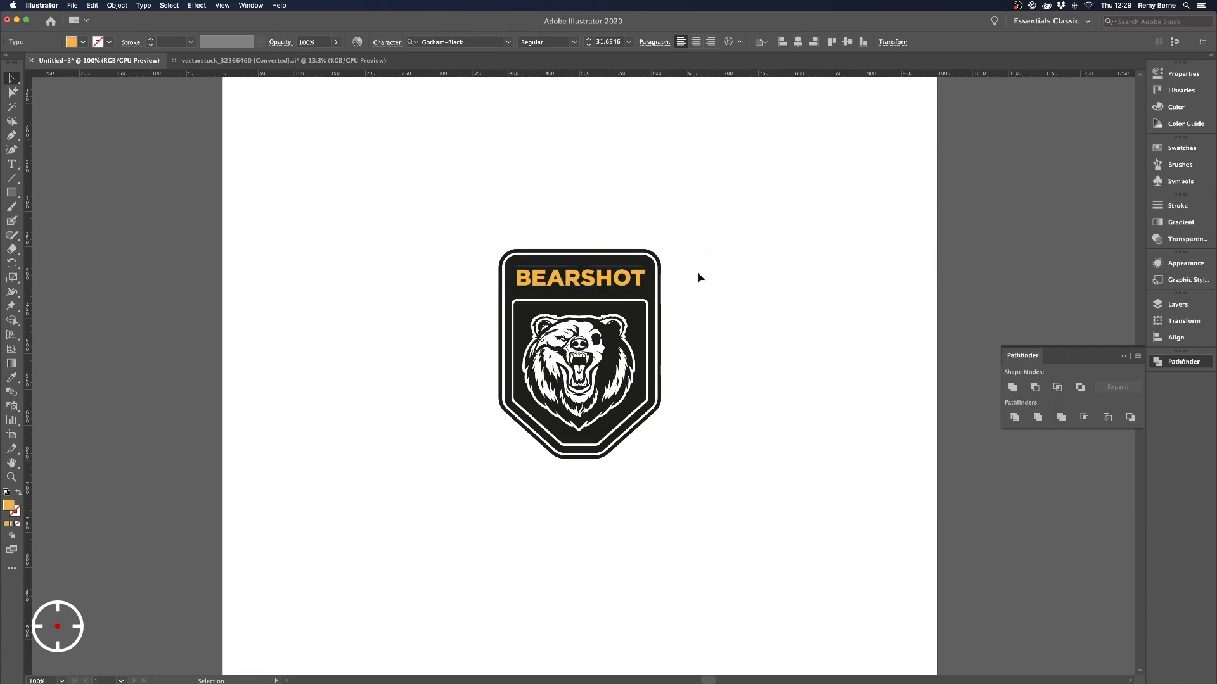
Sample the lettering's golden yellow onto the inner and outer badge outlines and apply it as their stroke with no fill
{"action": "left_click", "coordinate": [633, 306]}
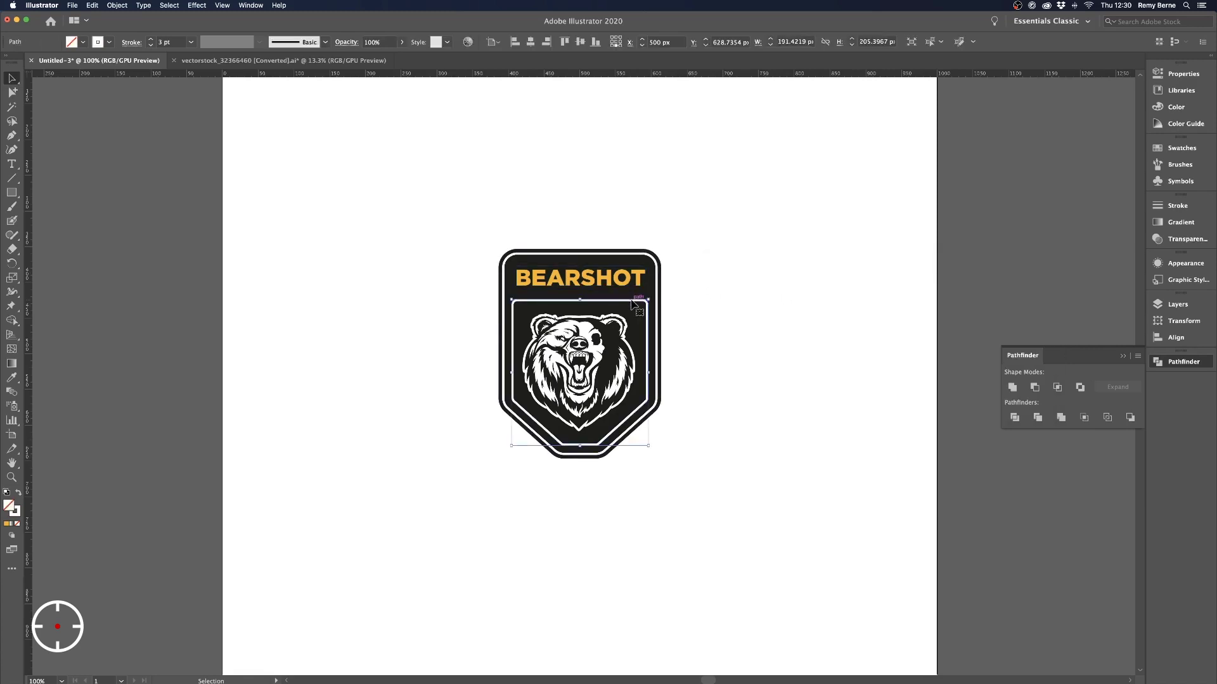
{"action": "left_click", "coordinate": [580, 255], "text": "shift"}
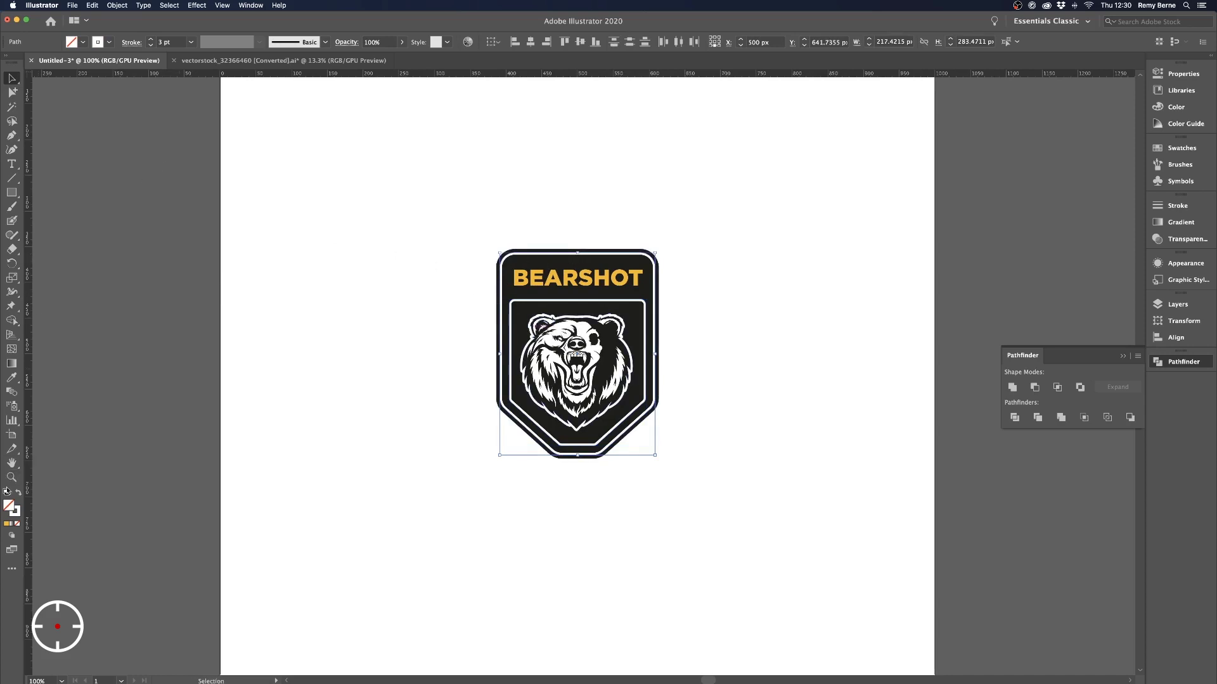
{"action": "left_click", "coordinate": [15, 513]}
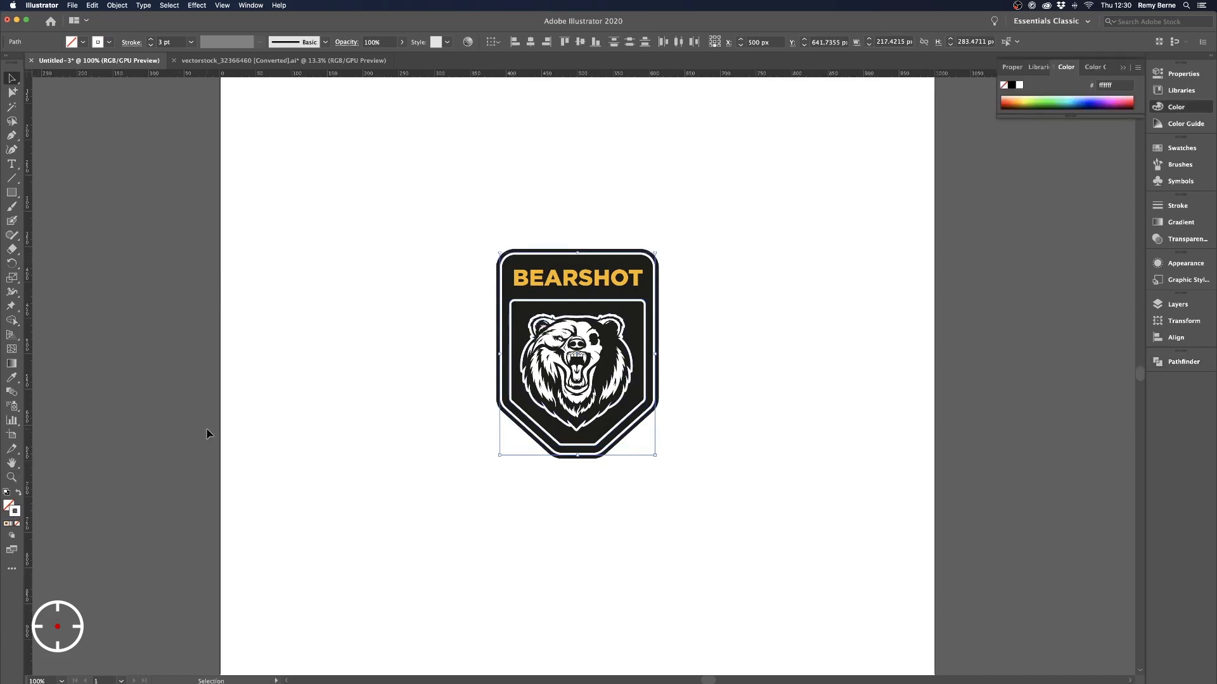
{"action": "key", "text": "i"}
{"action": "left_click", "coordinate": [550, 272]}
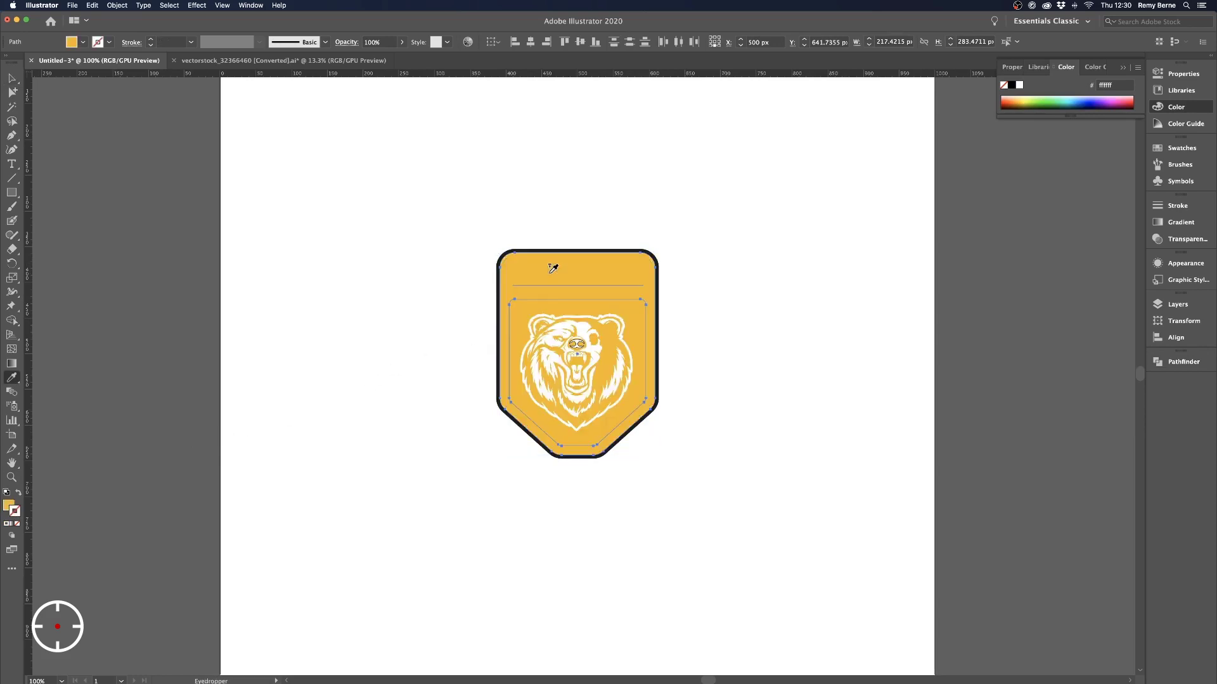
{"action": "key", "text": "shift+x"}
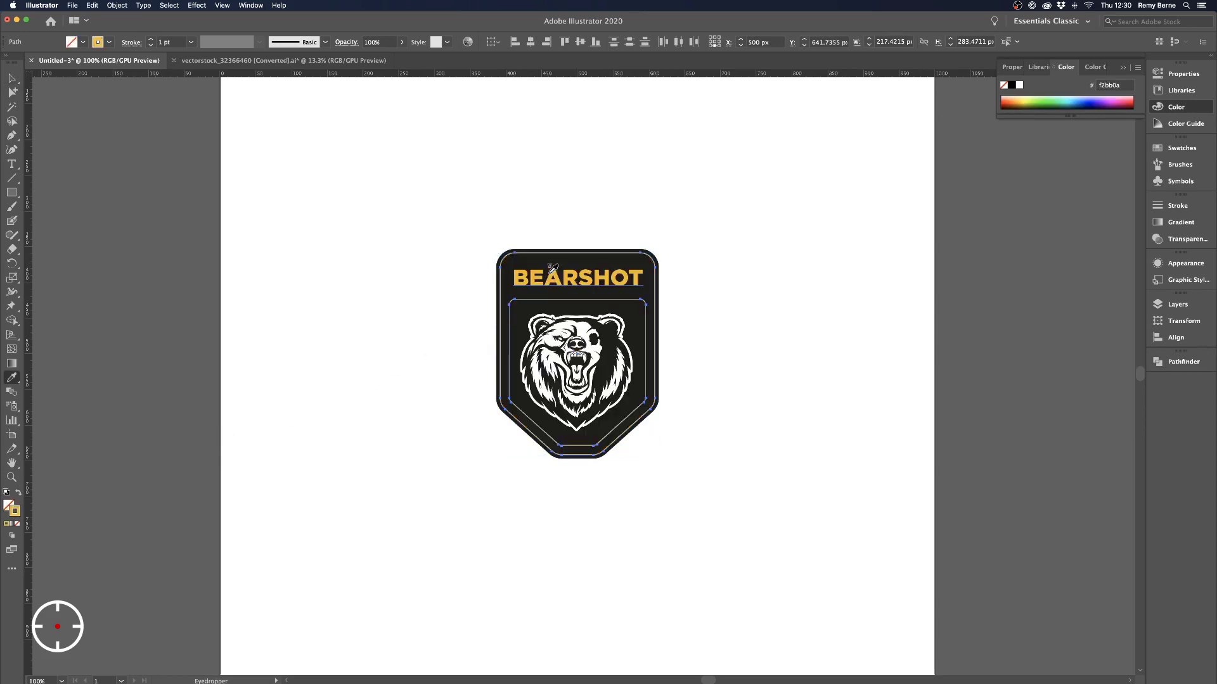
Raise the stroke weight of both badge outlines to 5 pt, and undo back to 4 pt
{"action": "left_click", "coordinate": [152, 40]}
{"action": "left_click", "coordinate": [151, 40]}
{"action": "left_click", "coordinate": [152, 40]}
{"action": "left_click", "coordinate": [152, 39]}
{"action": "key", "text": "v"}
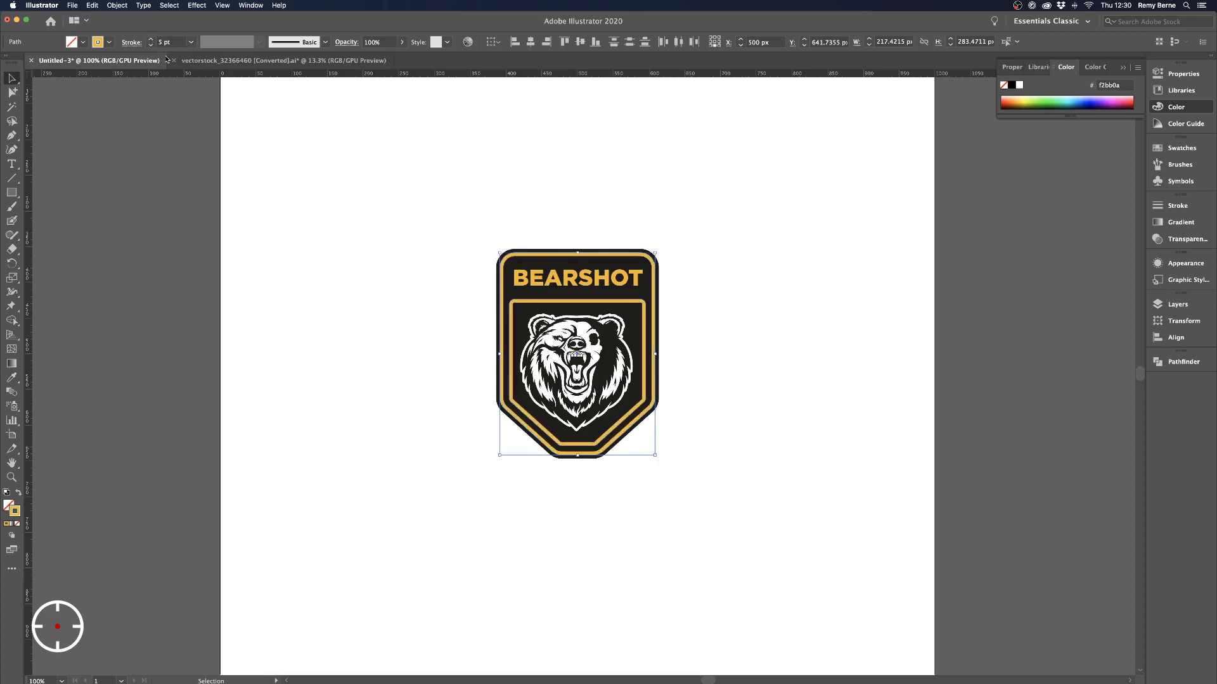
{"action": "left_click", "coordinate": [393, 316]}
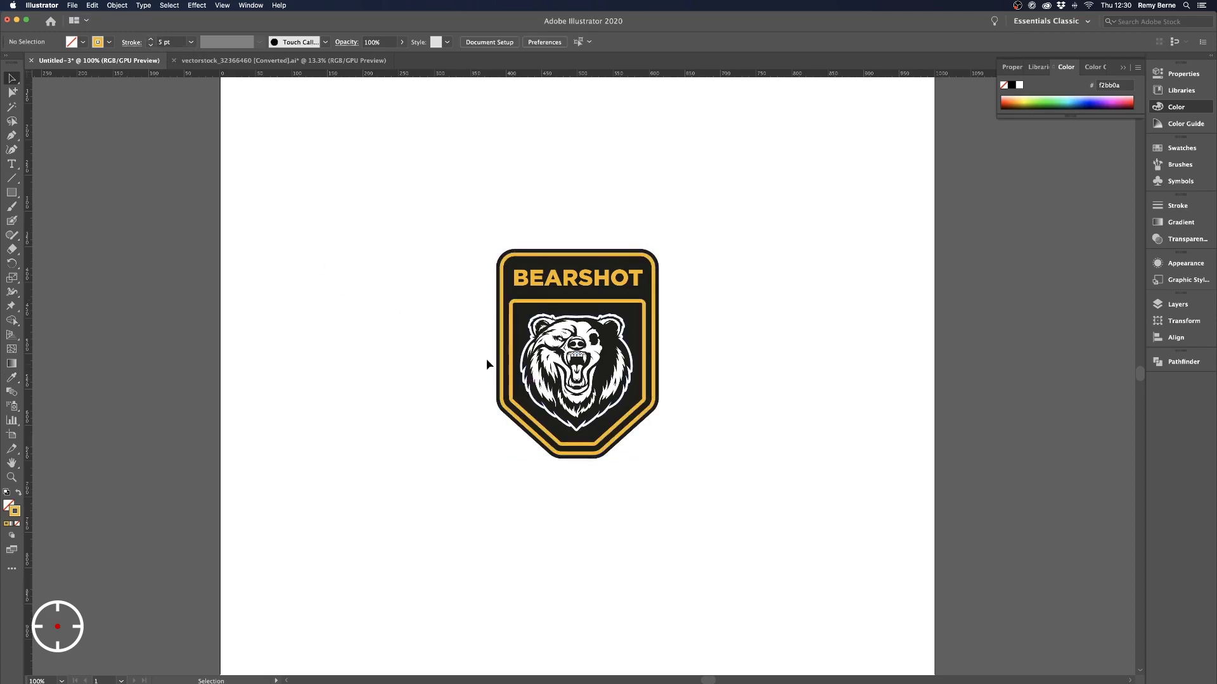
{"action": "key", "text": "ctrl+z"}
{"action": "key", "text": "ctrl+z"}
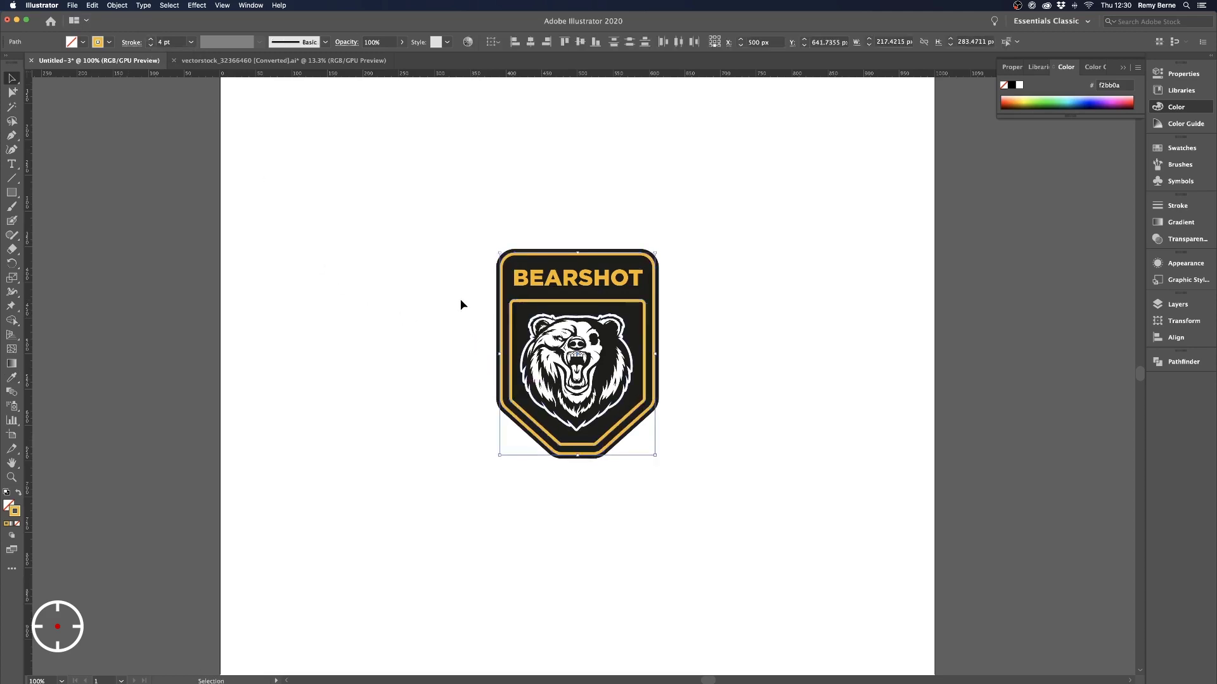
Compare the previous 3 pt stroke weight on the badge outlines and return them to 4 pt
{"action": "left_click", "coordinate": [462, 304]}
{"action": "key", "text": "ctrl+z"}
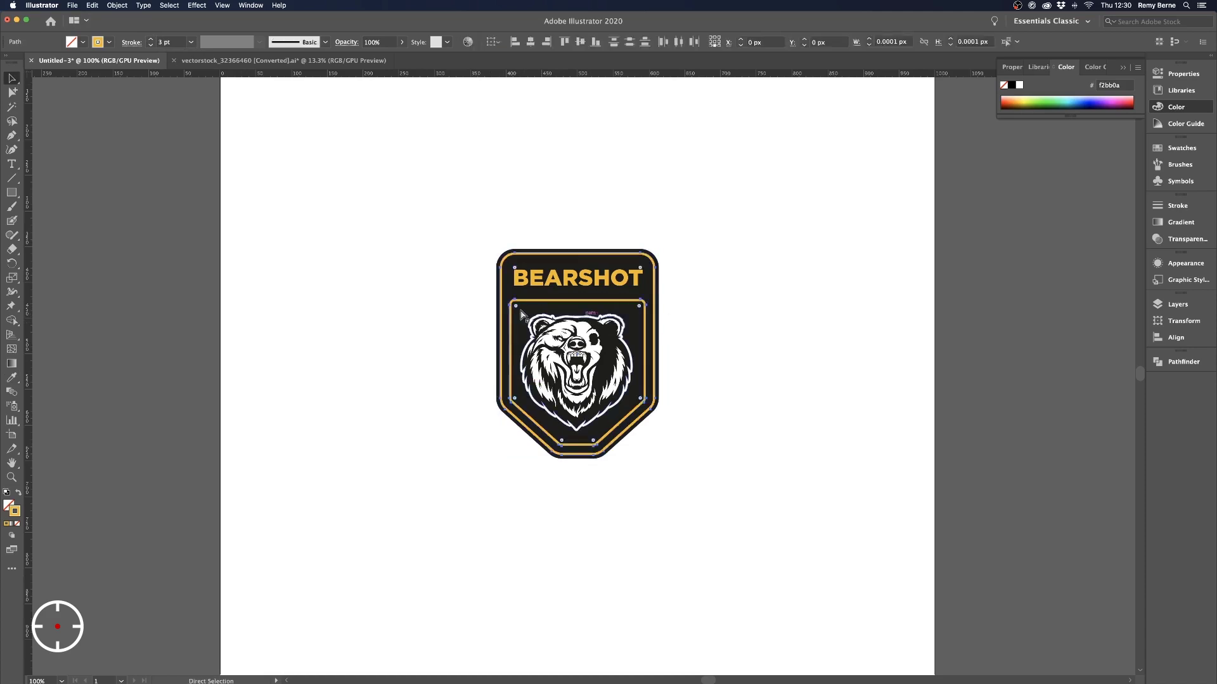
{"action": "left_click", "coordinate": [434, 299]}
{"action": "key", "text": "ctrl+z"}
{"action": "left_click", "coordinate": [476, 310]}
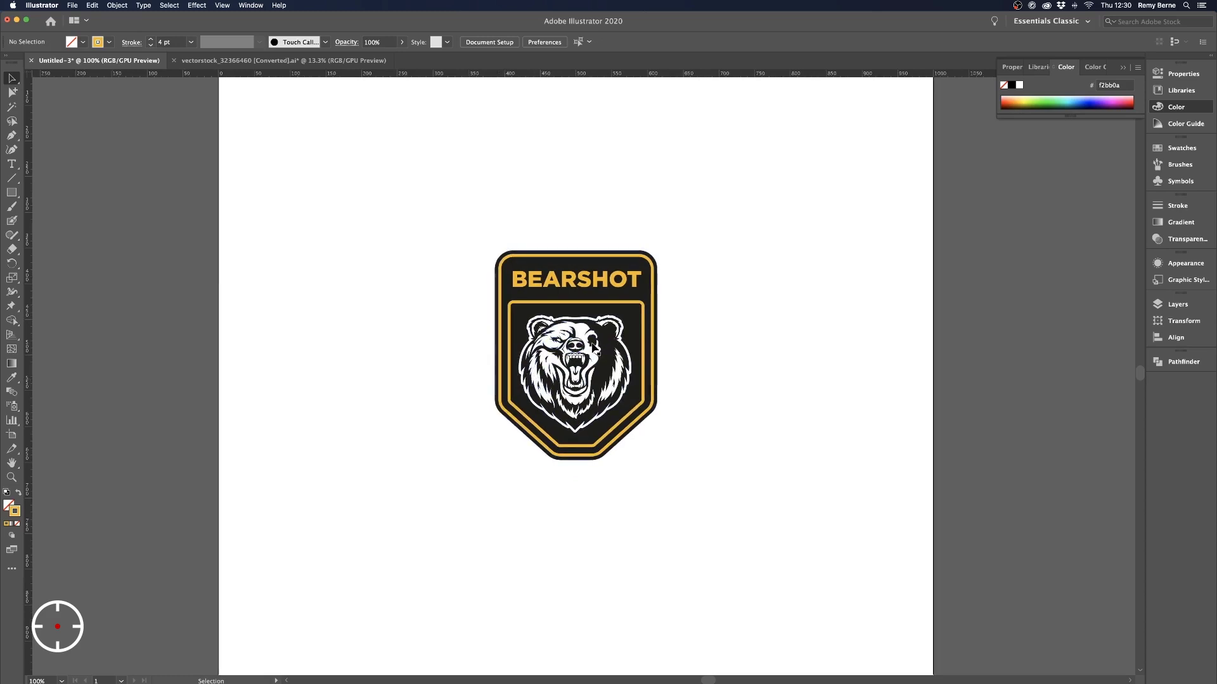
Draw a circle about 6 px wide in the bear's black eye socket with the Ellipse tool and select it
{"action": "left_click", "coordinate": [11, 192]}
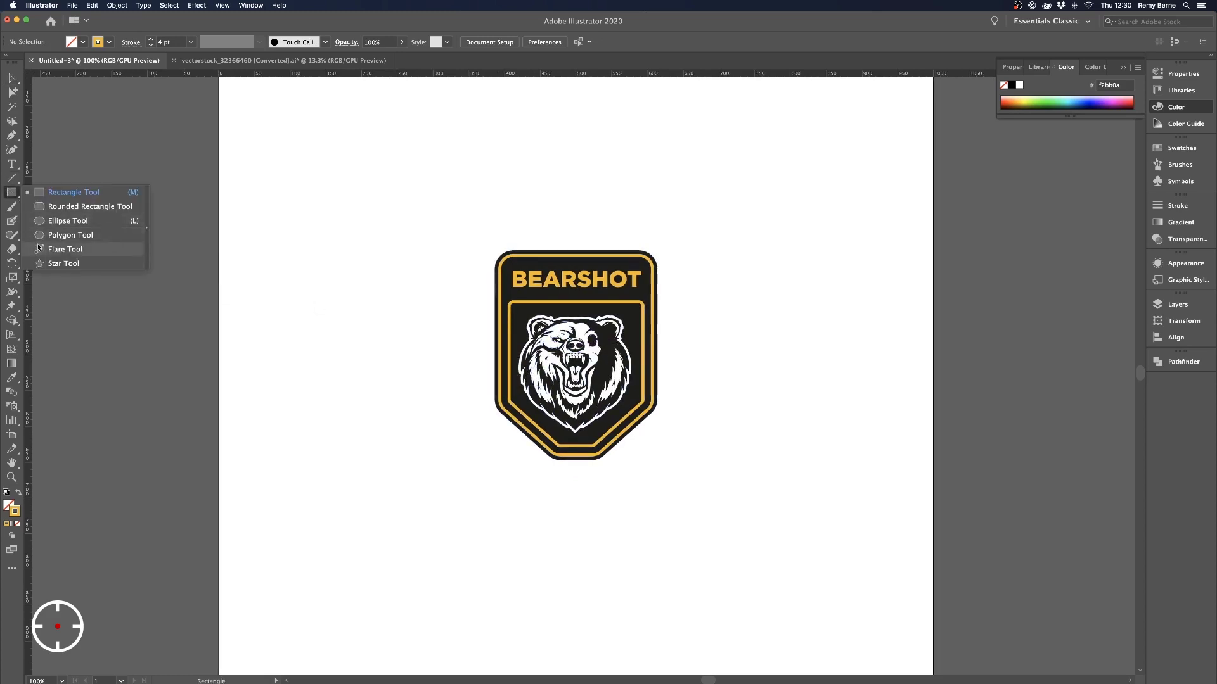
{"action": "left_click", "coordinate": [53, 222]}
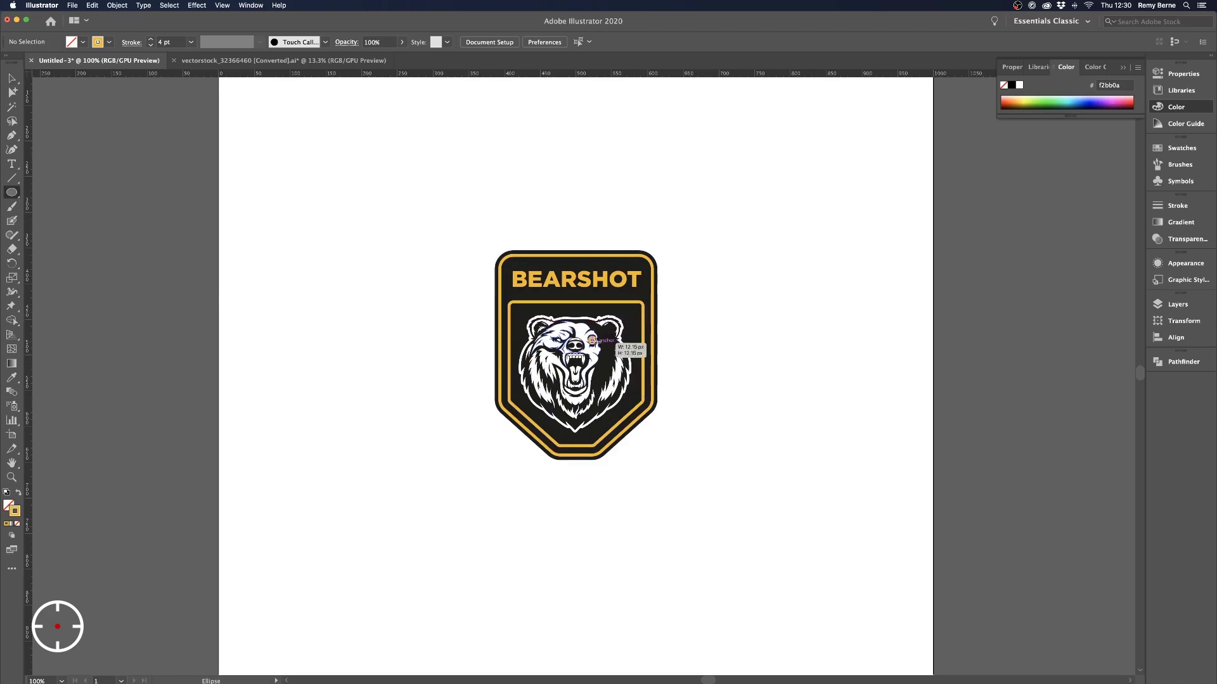
{"action": "key", "text": "v"}
{"action": "scroll", "coordinate": [592, 340], "scroll_direction": "up", "scroll_amount": 5}
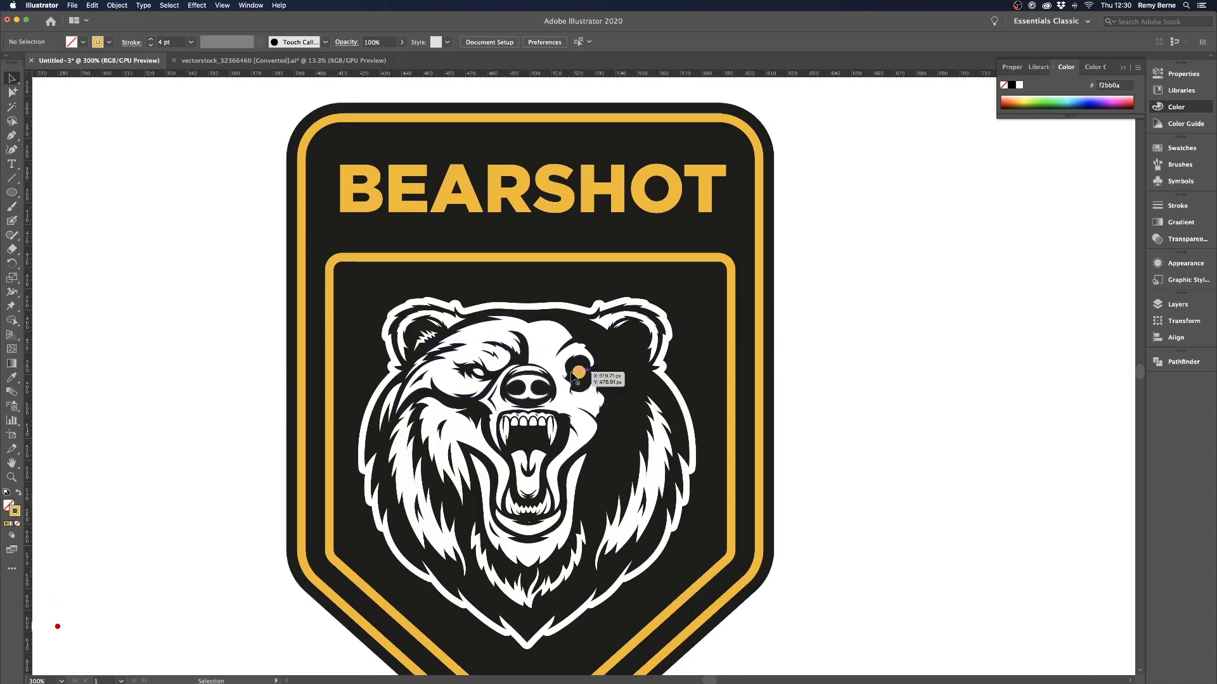
{"action": "left_click", "coordinate": [579, 374]}
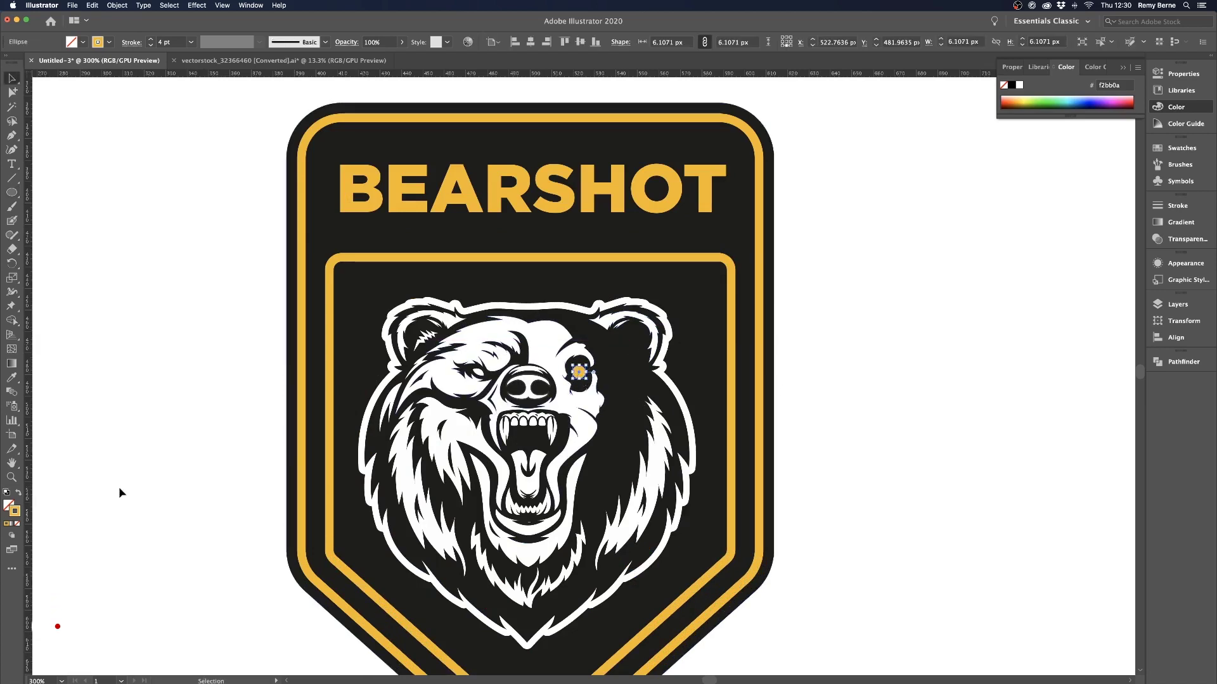
Swap the eye circle's stroke colour to its fill and recolour the fill red, #EF0C0C
{"action": "key", "text": "shift+x"}
{"action": "double_click", "coordinate": [8, 506]}
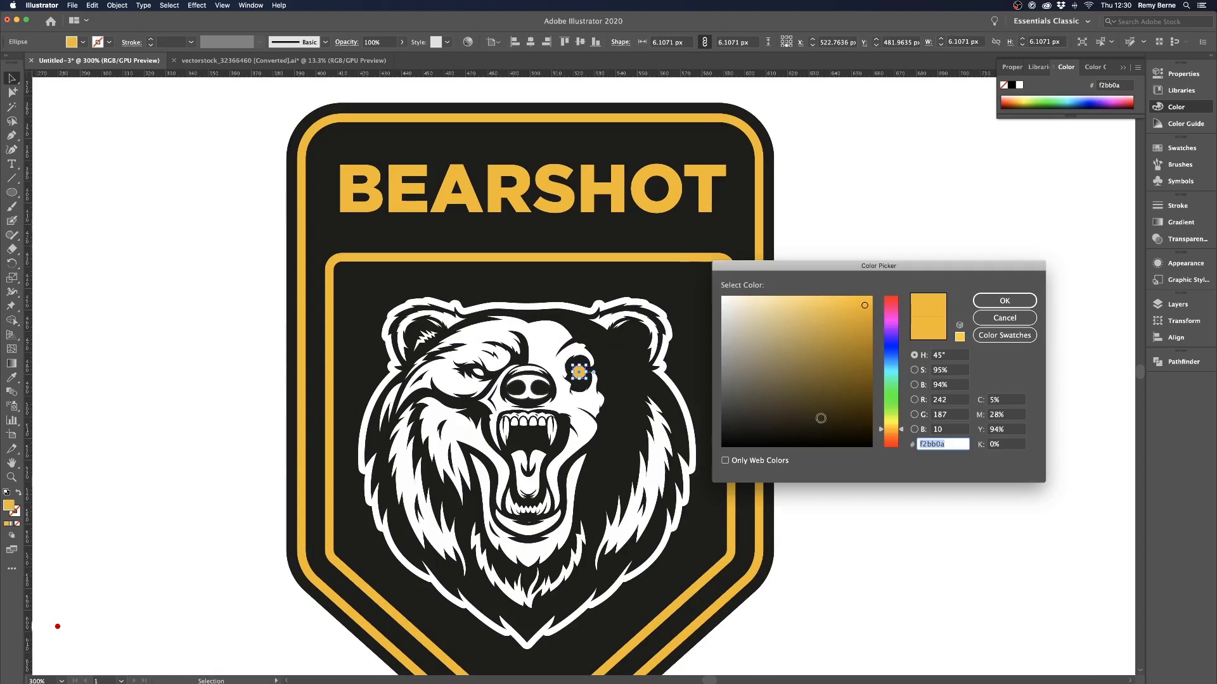
{"action": "left_click_drag", "start_coordinate": [889, 440], "coordinate": [889, 447]}
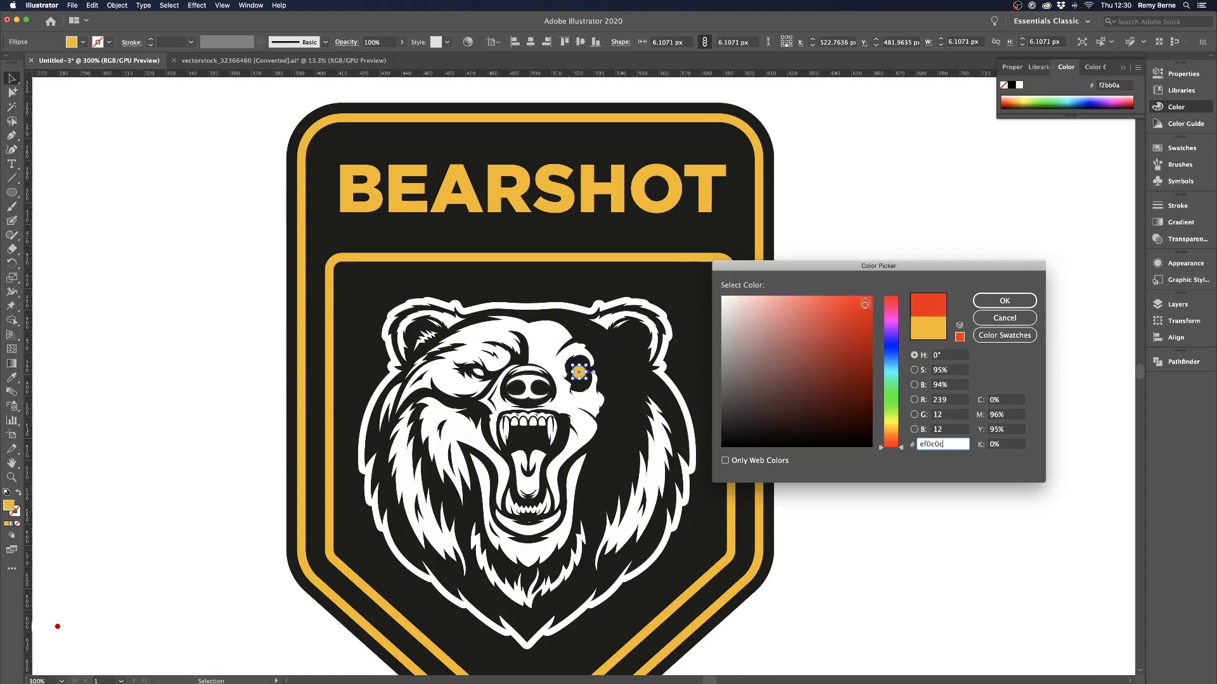
{"action": "left_click", "coordinate": [1005, 300]}
{"action": "left_click", "coordinate": [846, 321]}
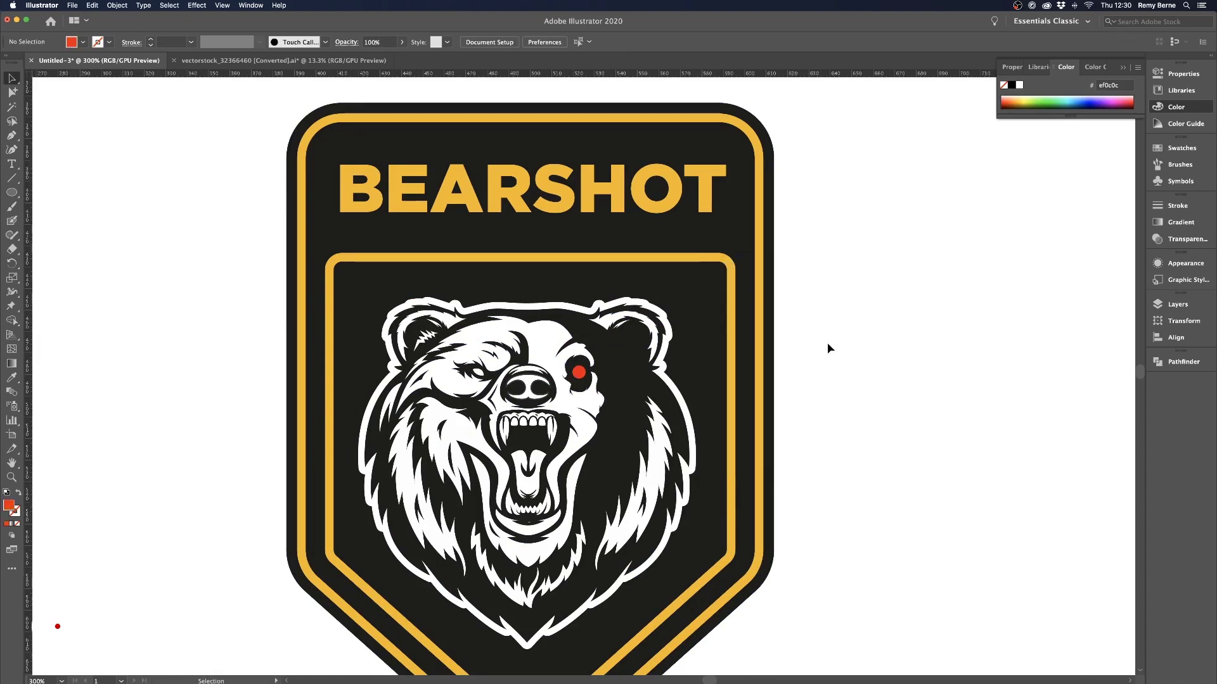
Flatten the red eye circle into a tilted ellipse about 6.1 by 4.9 px and reposition it in the socket
{"action": "key", "text": "super+minus"}
{"action": "key", "text": "super+minus"}
{"action": "key", "text": "super+minus"}
{"action": "key", "text": "super+minus"}
{"action": "key", "text": "super+equal"}
{"action": "key", "text": "super+equal"}
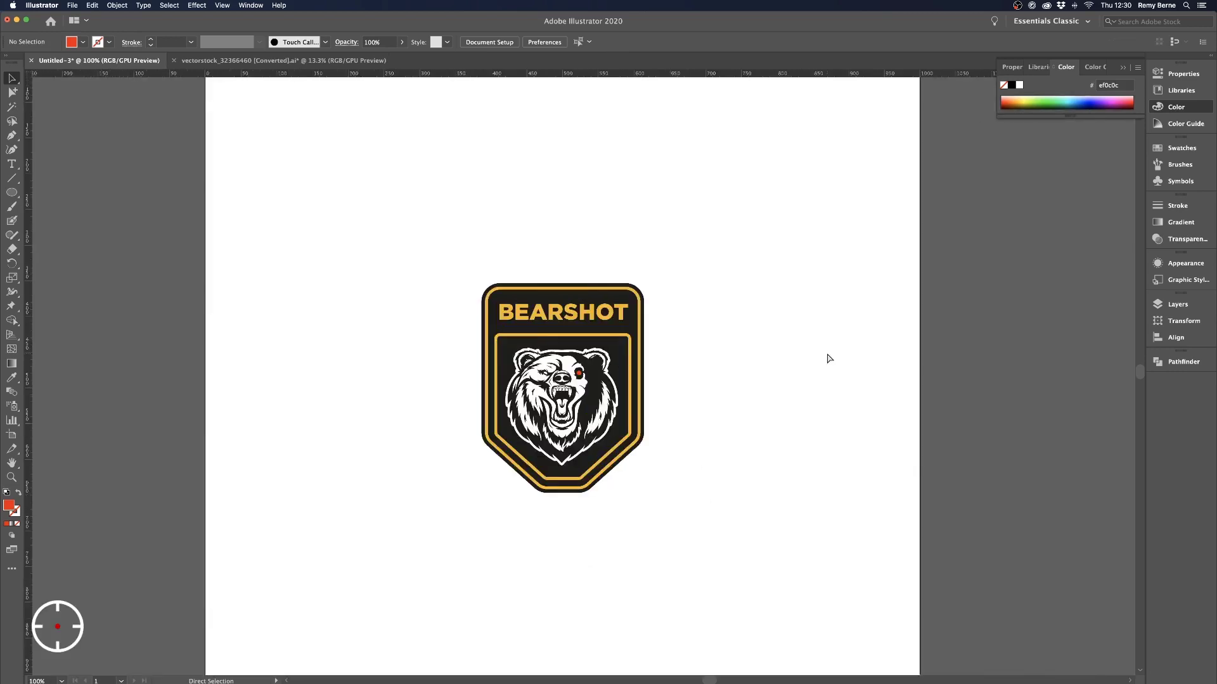
{"action": "left_click", "coordinate": [579, 374]}
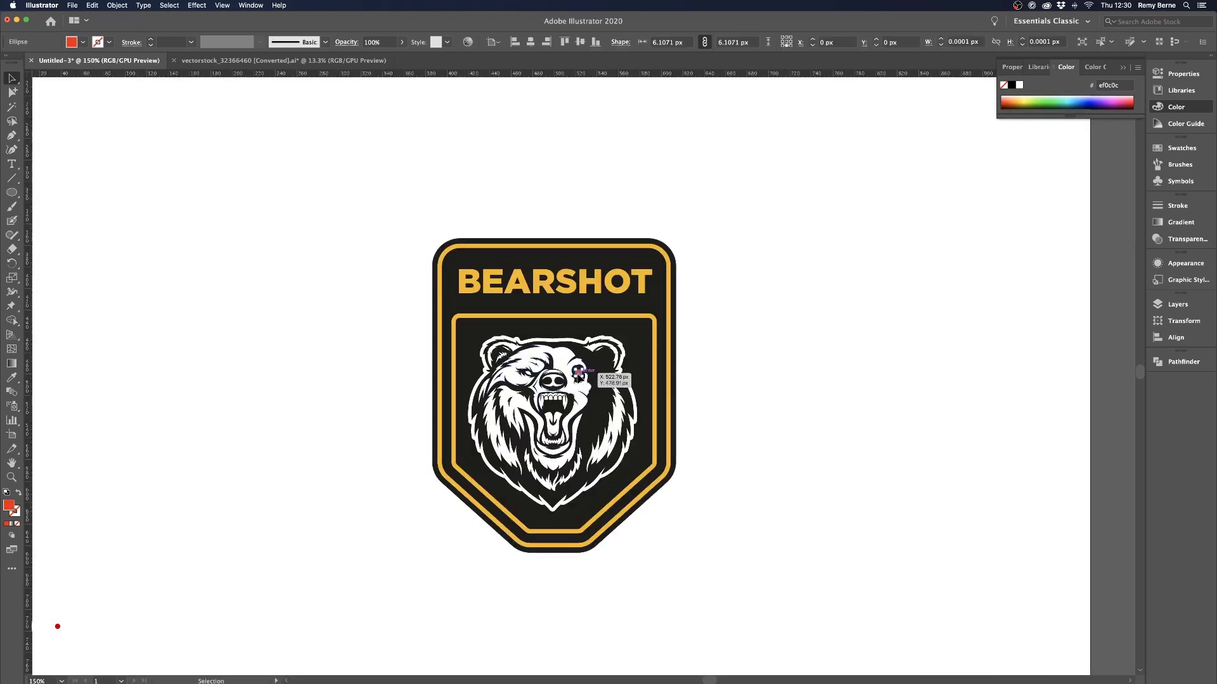
{"action": "key", "text": "super+equal"}
{"action": "key", "text": "super+equal"}
{"action": "key", "text": "super+equal"}
{"action": "key", "text": "super+equal"}
{"action": "key", "text": "super+equal"}
{"action": "key", "text": "super+equal"}
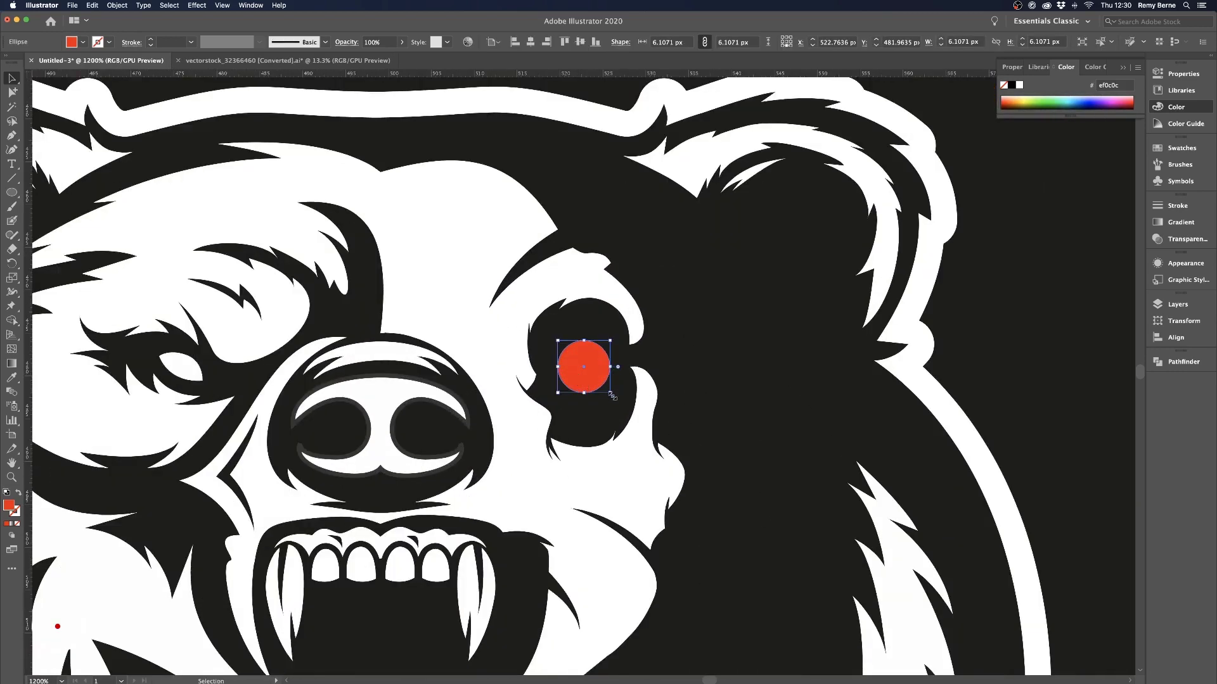
{"action": "mouse_move", "coordinate": [613, 397]}
{"action": "left_mouse_down"}
{"action": "mouse_move", "coordinate": [644, 389]}
{"action": "mouse_move", "coordinate": [593, 385]}
{"action": "left_mouse_up"}
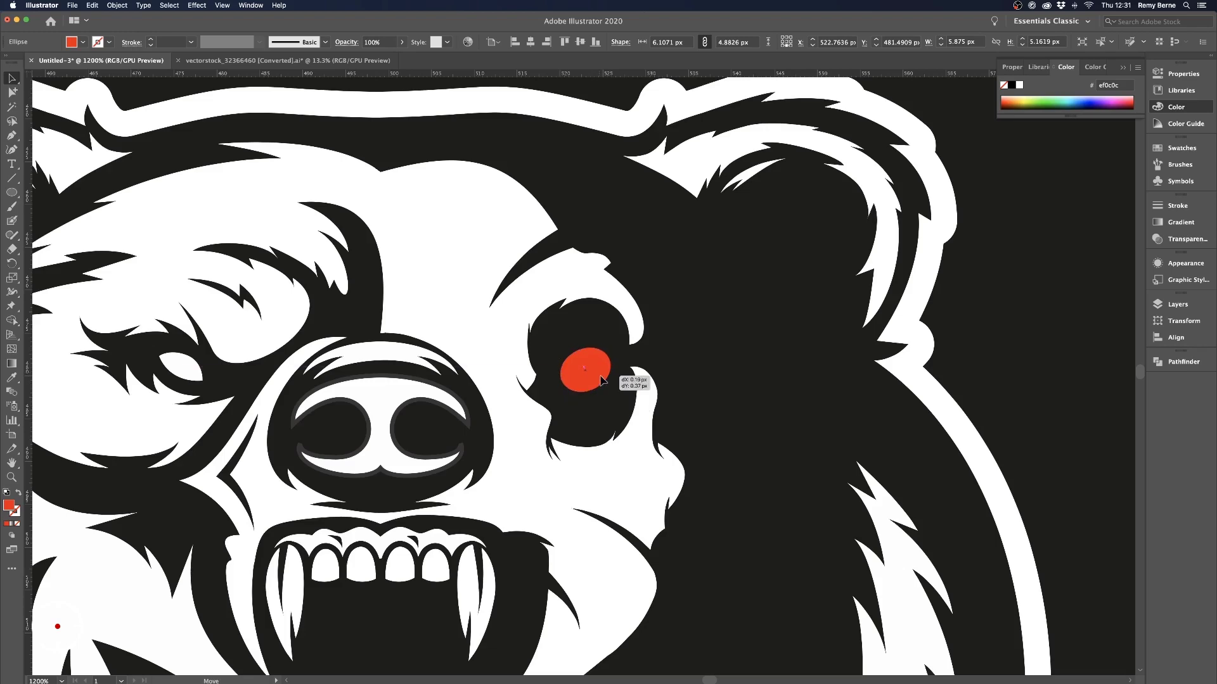
{"action": "key", "text": "a"}
{"action": "left_click", "coordinate": [720, 389]}
Nudge the red eye slightly within the bear's eye socket and deselect it
{"action": "key", "text": "super+minus"}
{"action": "key", "text": "v"}
{"action": "key", "text": "super+minus"}
{"action": "key", "text": "super+minus"}
{"action": "key", "text": "super+minus"}
{"action": "key", "text": "super+minus"}
{"action": "key", "text": "super+minus"}
{"action": "key", "text": "super+minus"}
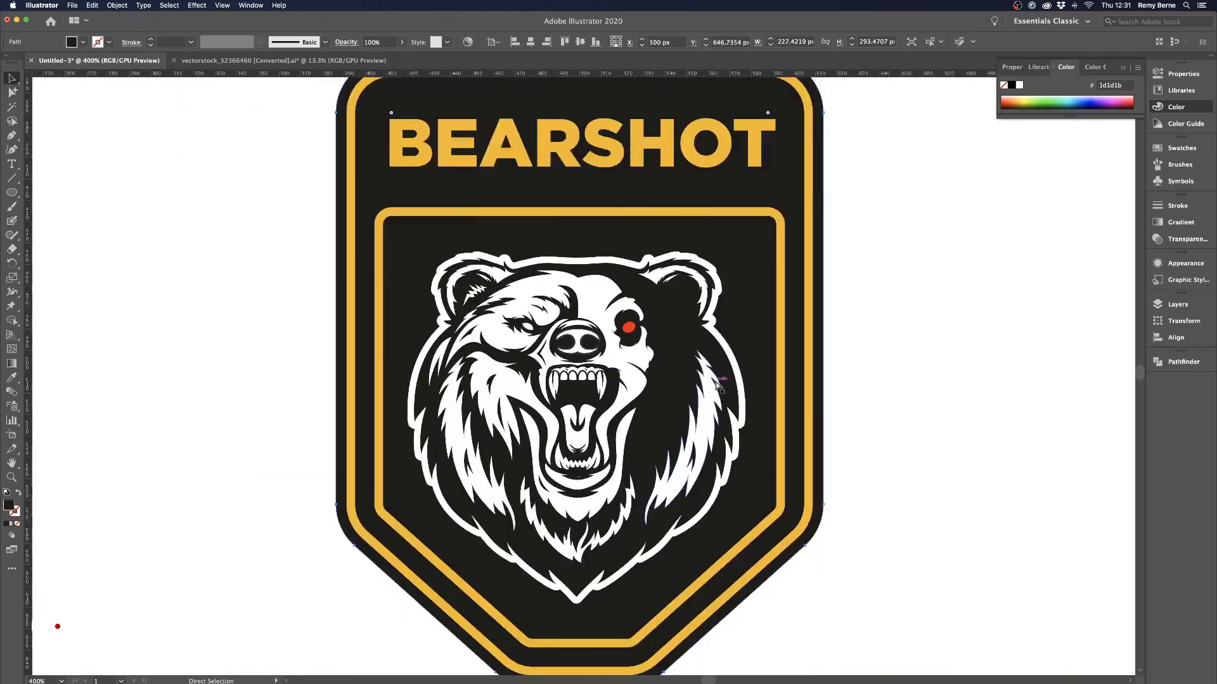
{"action": "key", "text": "super+plus"}
{"action": "key", "text": "super+plus"}
{"action": "key", "text": "super+plus"}
{"action": "key", "text": "super+plus"}
{"action": "key", "text": "super+plus"}
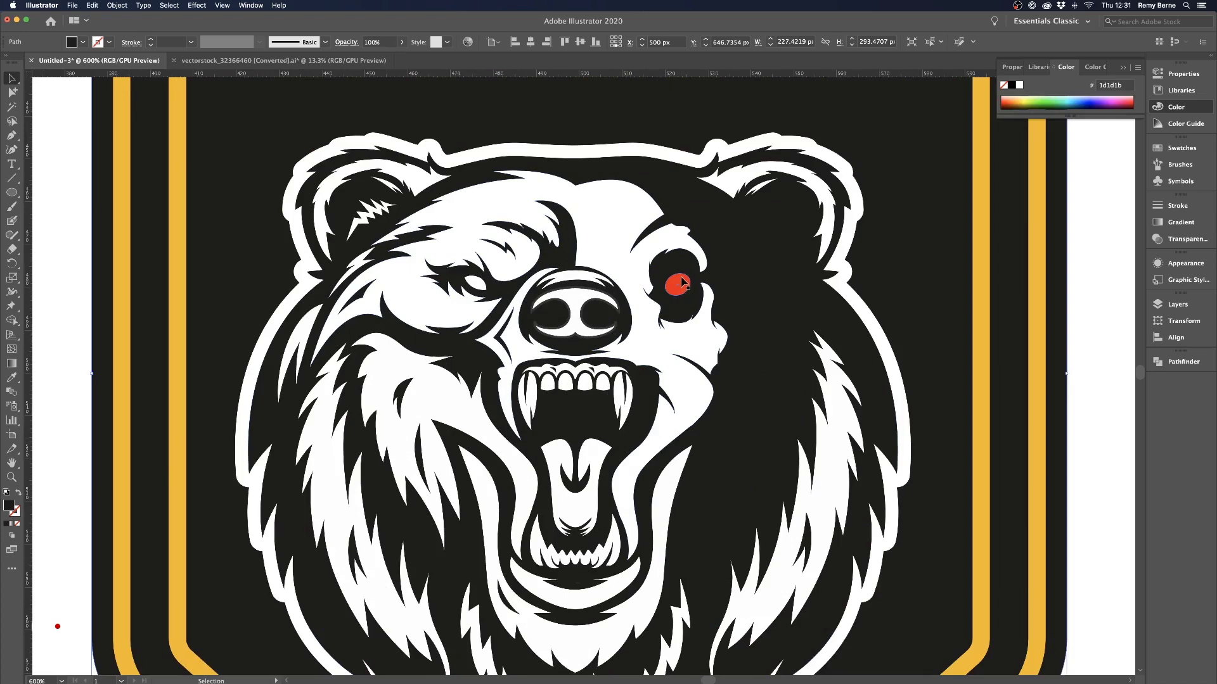
{"action": "left_click", "coordinate": [680, 282]}
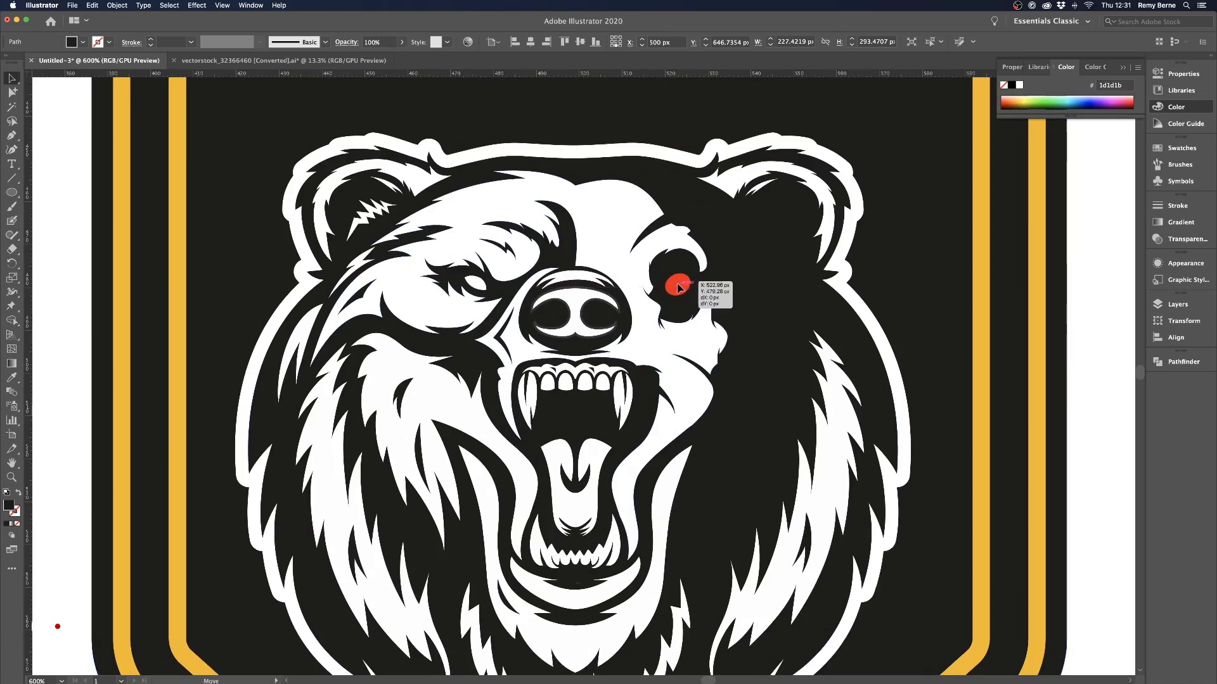
{"action": "left_click", "coordinate": [810, 317]}
Fine-tune the shape of the red eye ellipse in the socket and clear the selection
{"action": "key", "text": "super+minus"}
{"action": "key", "text": "super+minus"}
{"action": "key", "text": "super+minus"}
{"action": "key", "text": "super+minus"}
{"action": "key", "text": "super+minus"}
{"action": "key", "text": "super+minus"}
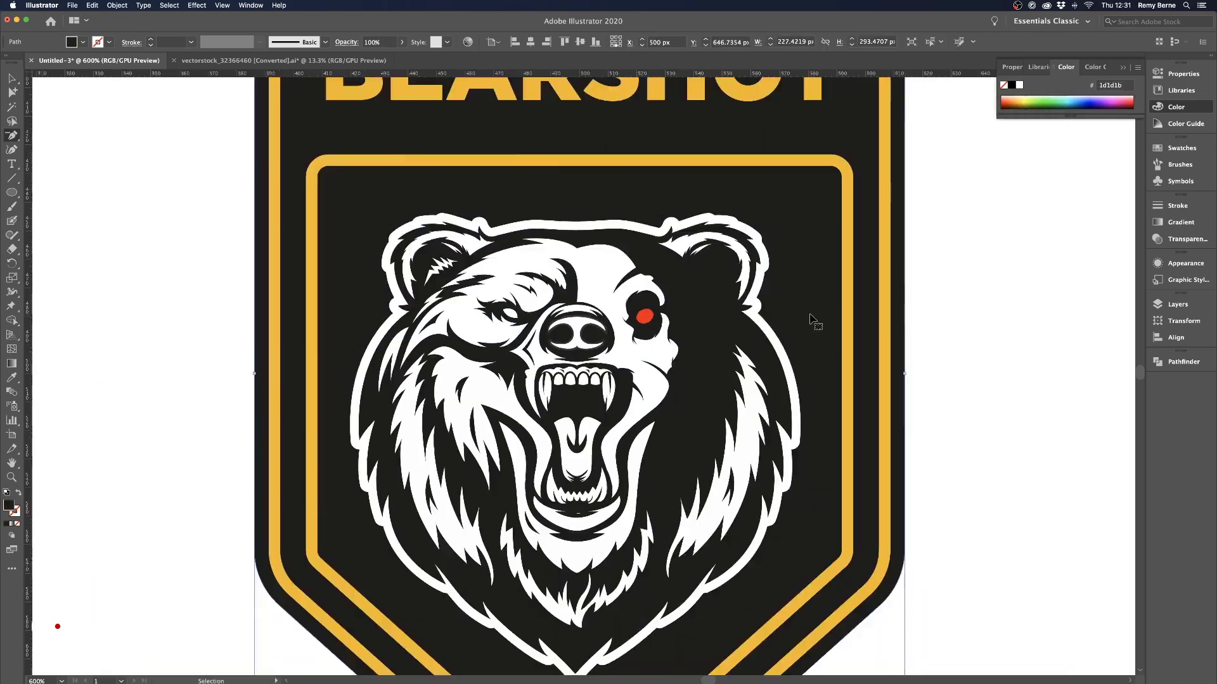
{"action": "key", "text": "minus"}
{"action": "key", "text": "super+plus"}
{"action": "key", "text": "super+plus"}
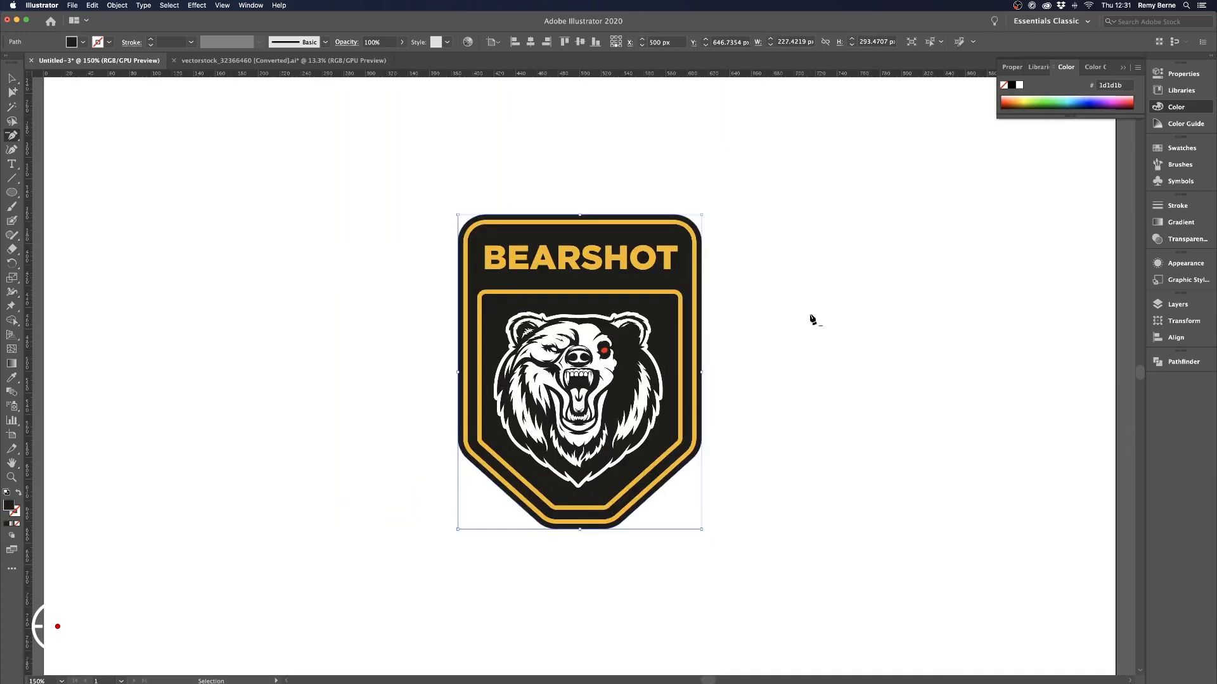
{"action": "key", "text": "v"}
{"action": "key", "text": "a"}
{"action": "key", "text": "super+plus"}
{"action": "key", "text": "super+plus"}
{"action": "key", "text": "super+plus"}
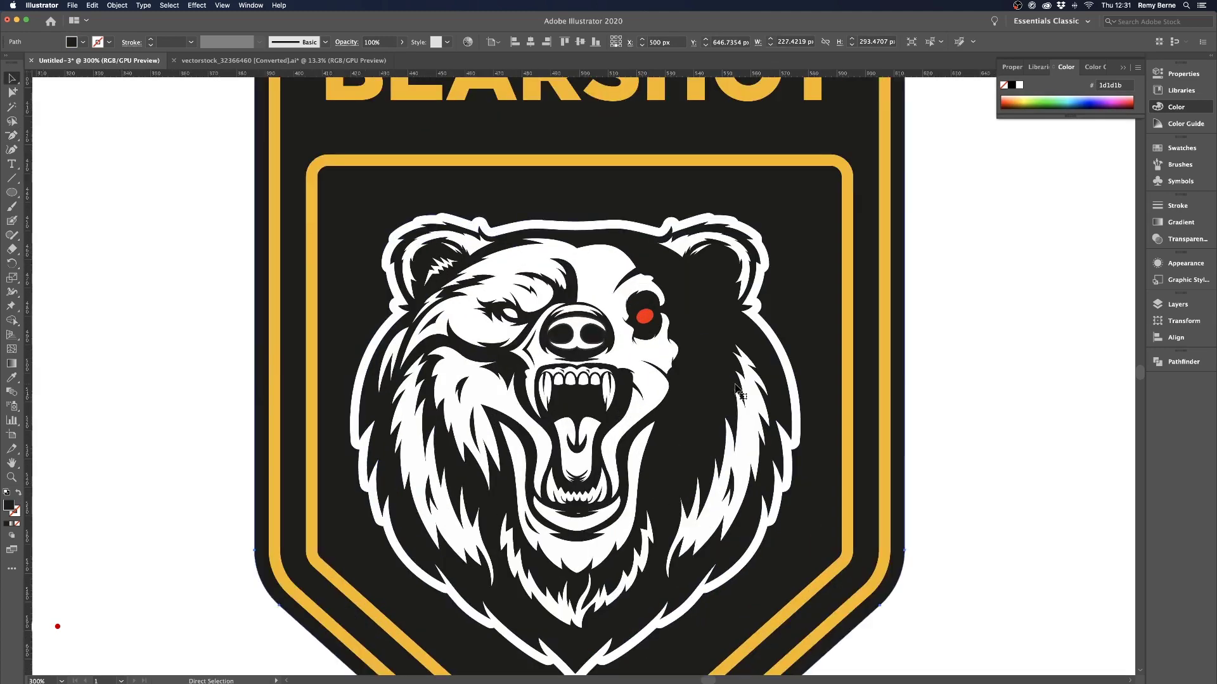
{"action": "key", "text": "v"}
{"action": "left_click", "coordinate": [650, 320]}
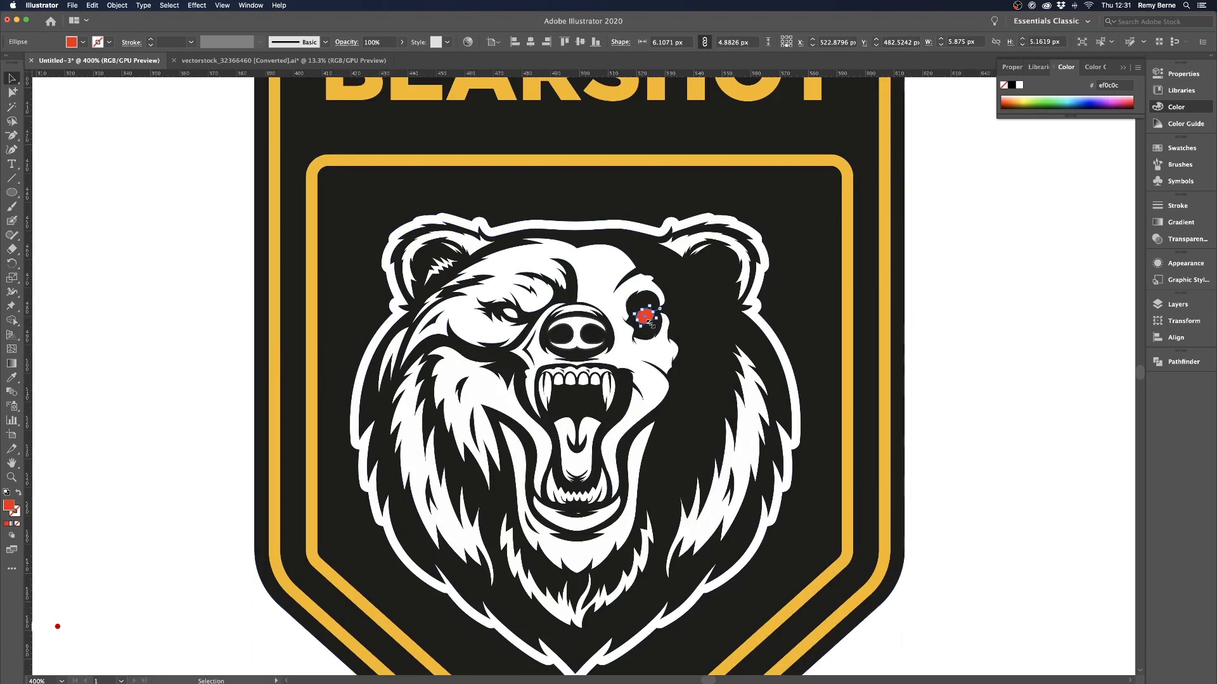
{"action": "left_click_drag", "start_coordinate": [653, 324], "coordinate": [641, 321]}
{"action": "key", "text": "super+plus"}
{"action": "key", "text": "super+plus"}
{"action": "key", "text": "super+plus"}
{"action": "key", "text": "super+plus"}
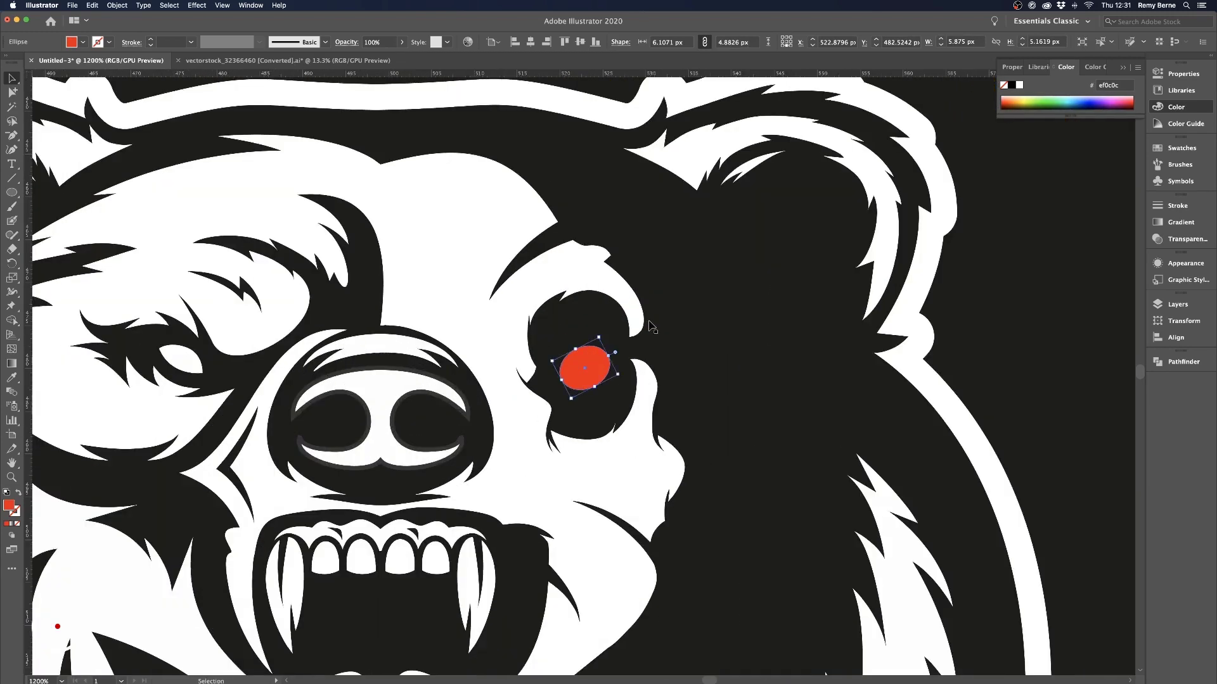
{"action": "left_click_drag", "start_coordinate": [619, 374], "coordinate": [616, 374]}
{"action": "key", "text": "super+0"}
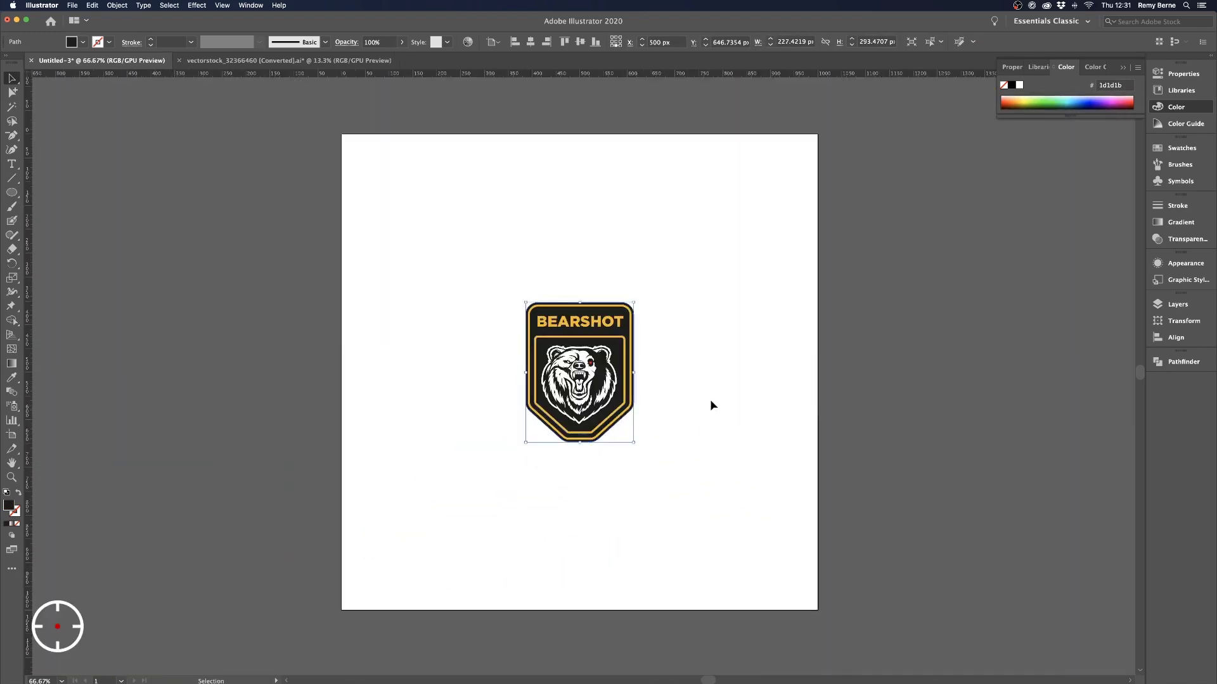
{"action": "left_click", "coordinate": [711, 406]}
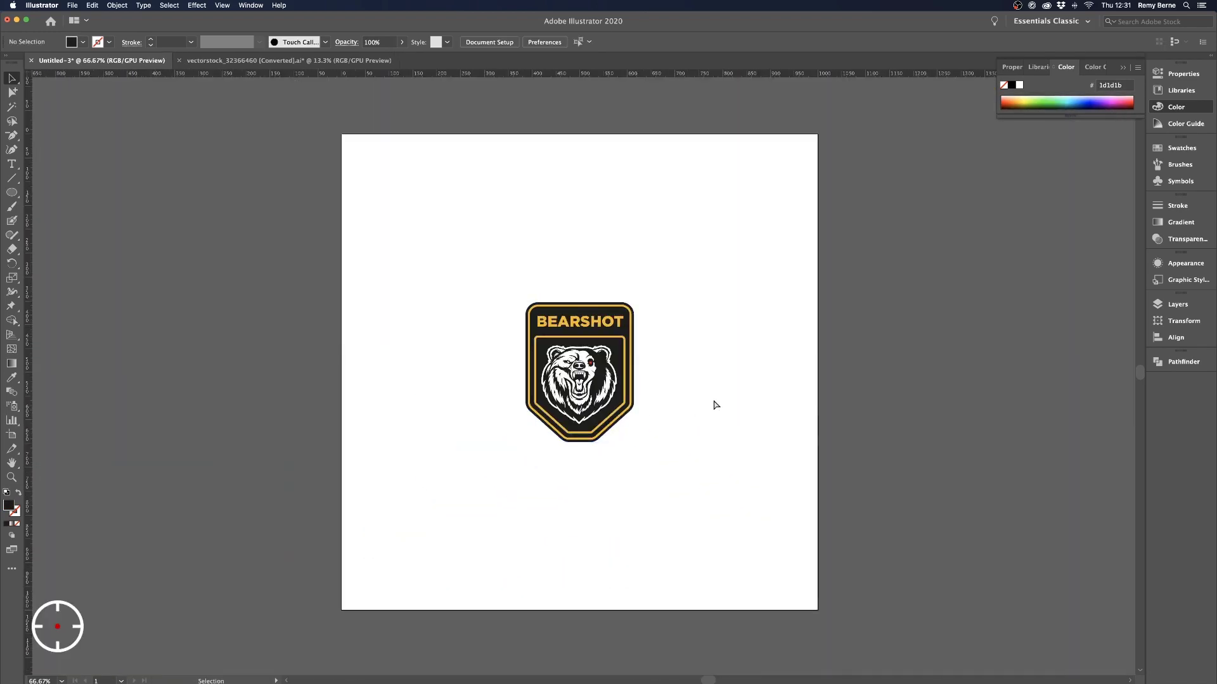
Draw a black rectangle about 217 by 45 px across the badge's lower tip, spanning the badge's width
{"action": "key", "text": "super+1"}
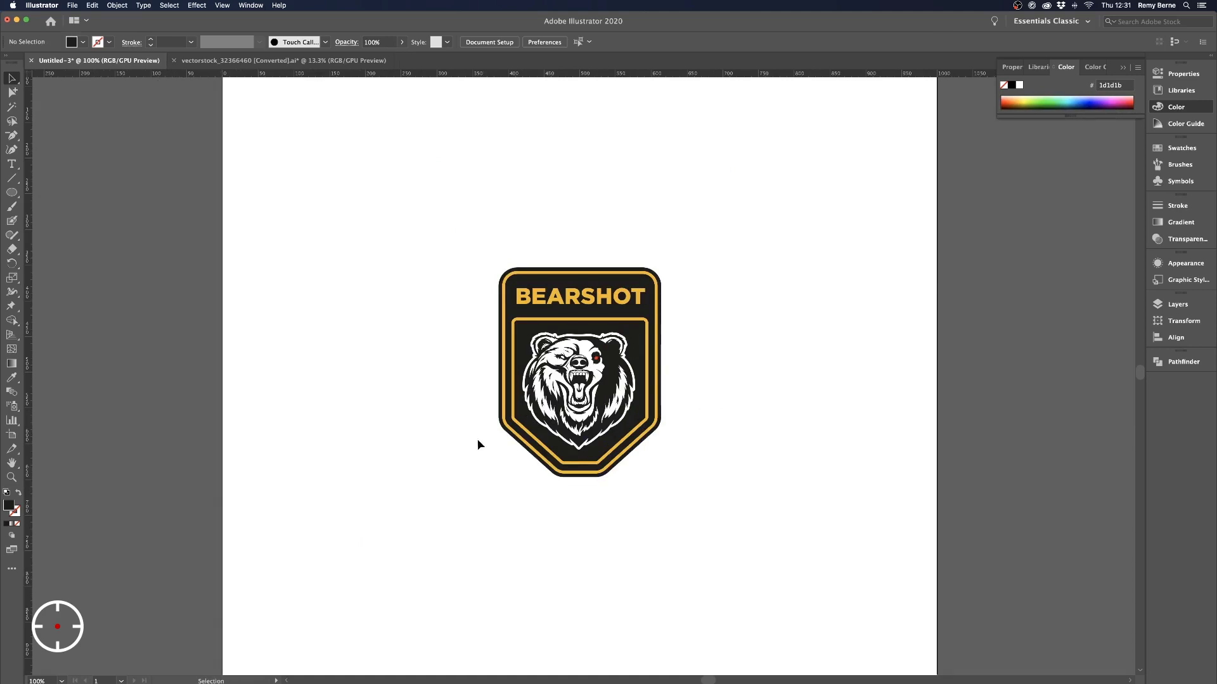
{"action": "left_click", "coordinate": [11, 192]}
{"action": "left_click", "coordinate": [73, 192]}
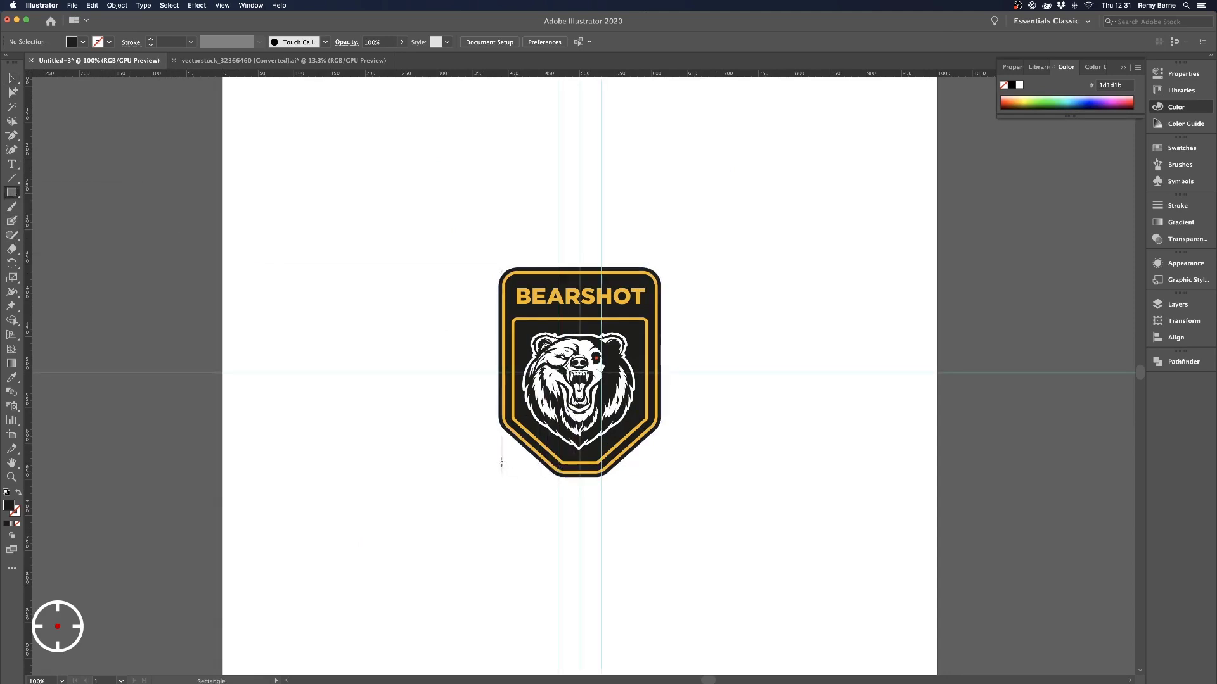
{"action": "left_click_drag", "start_coordinate": [501, 464], "coordinate": [657, 497]}
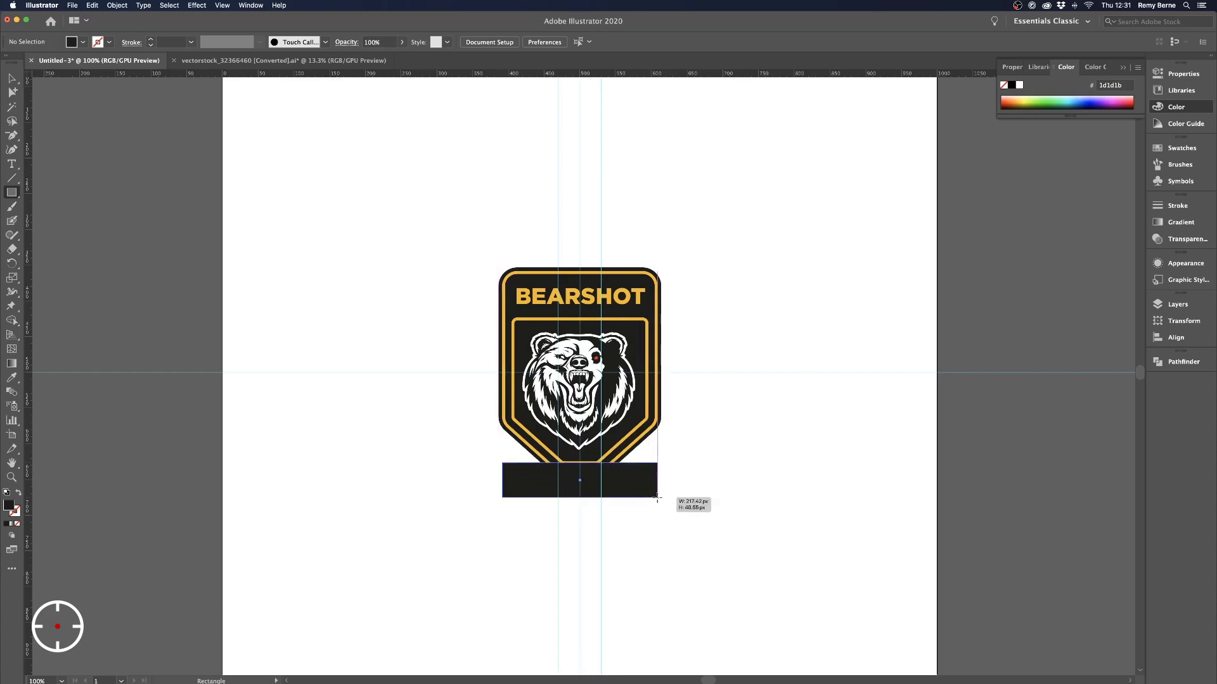
{"action": "left_click_drag", "start_coordinate": [657, 498], "coordinate": [657, 495]}
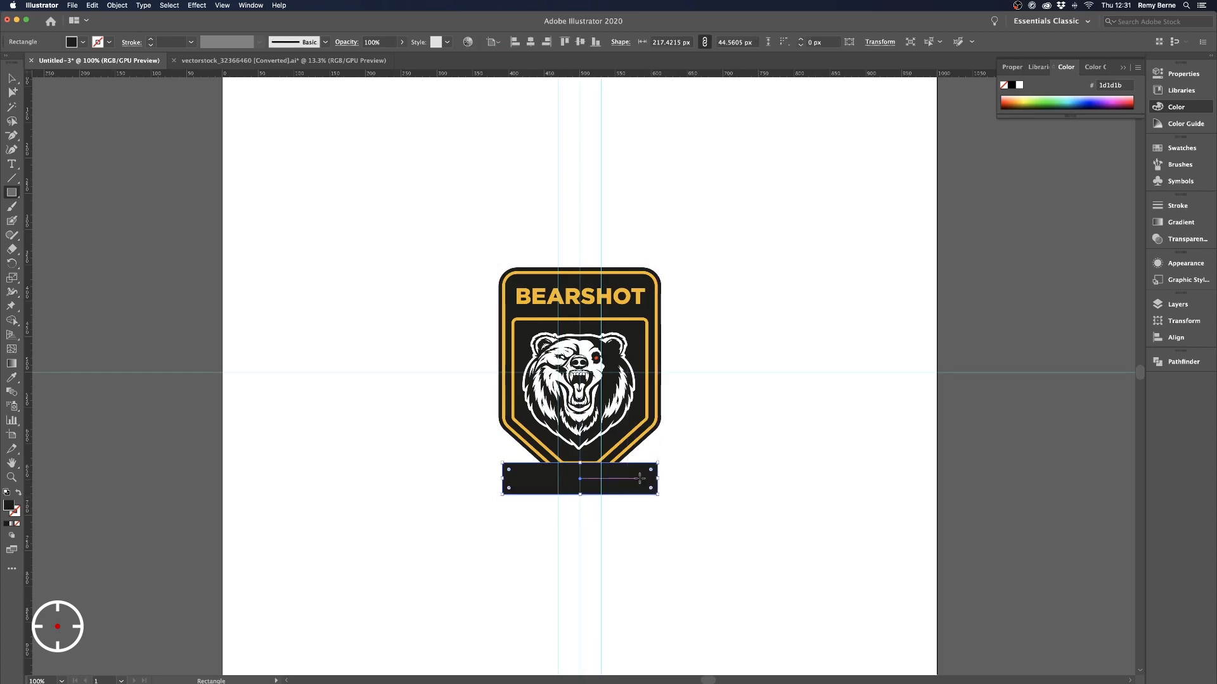
Place a horizontal guide through the rectangle's centre and add an anchor point midway along each short side
{"action": "left_click_drag", "start_coordinate": [515, 73], "coordinate": [584, 479]}
{"action": "key", "text": "plus"}
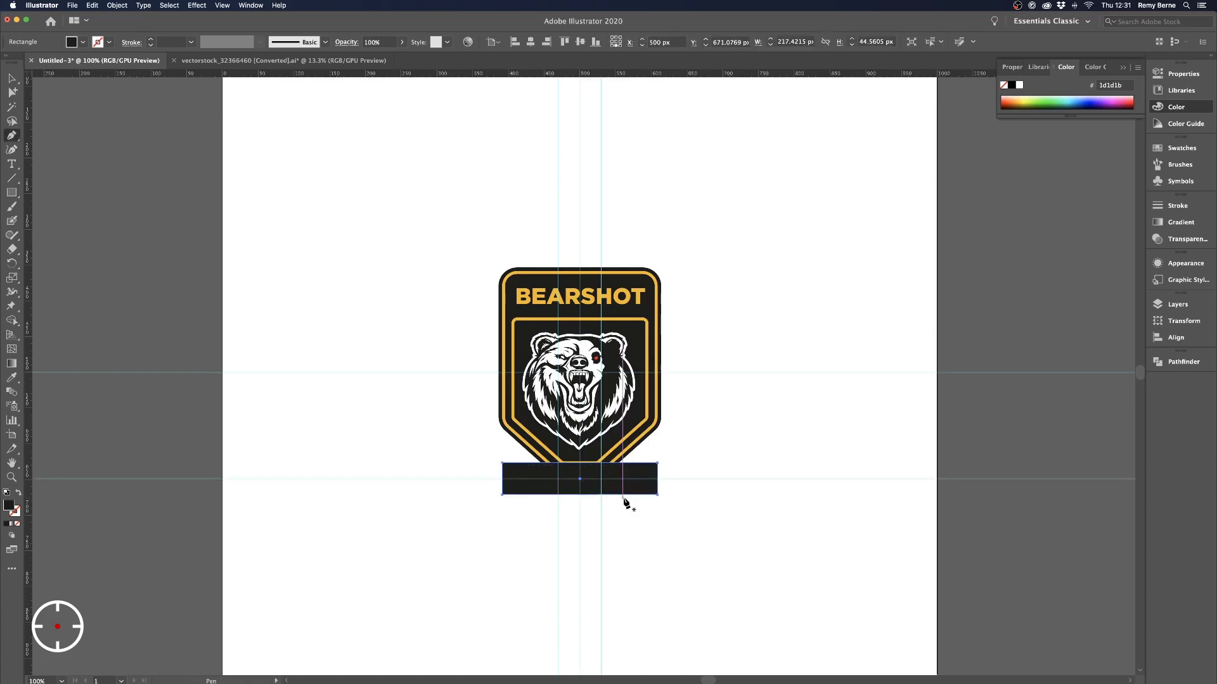
{"action": "left_click", "coordinate": [657, 479]}
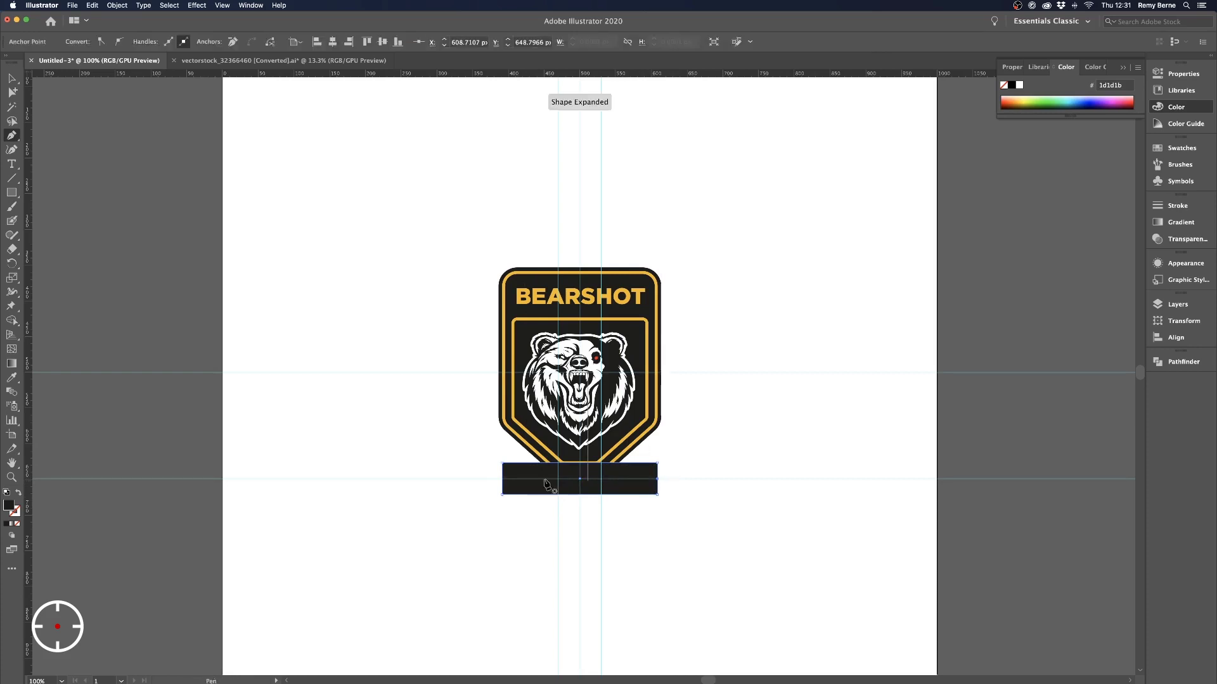
{"action": "left_click", "coordinate": [503, 479]}
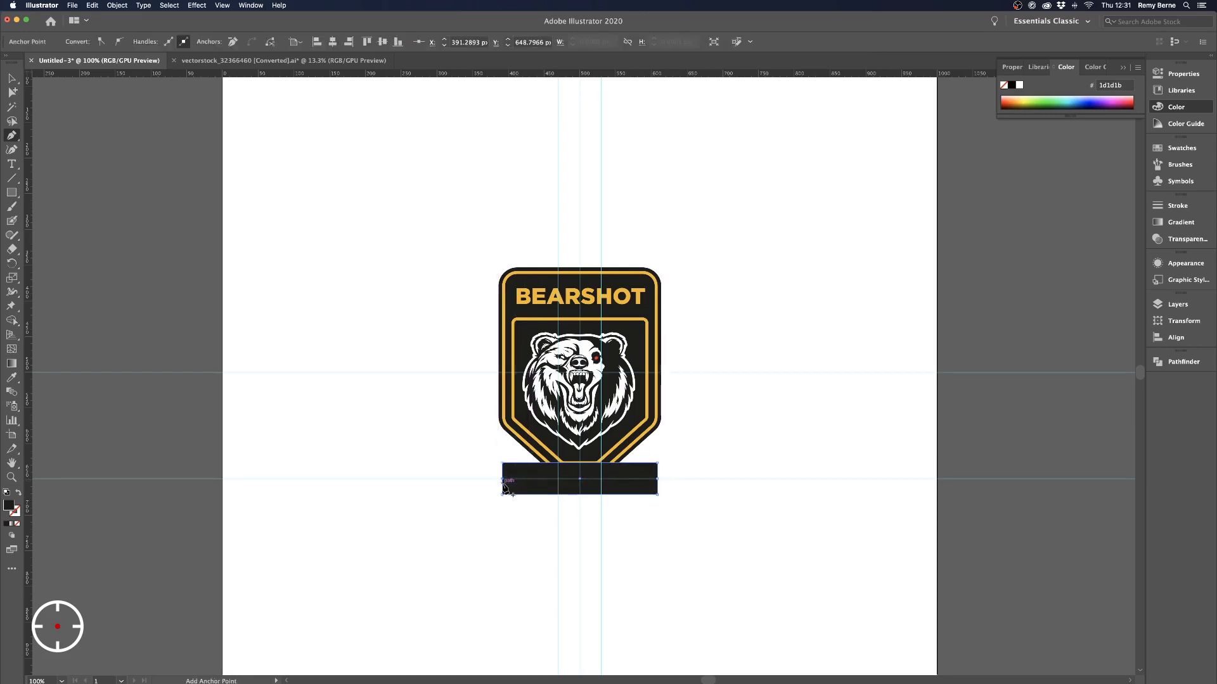
Move the two midpoint anchors inward about 13 px each to cut ribbon notches into the rectangle's ends
{"action": "key", "text": "a"}
{"action": "left_click_drag", "start_coordinate": [505, 481], "coordinate": [511, 479]}
{"action": "left_click_drag", "start_coordinate": [656, 480], "coordinate": [647, 484]}
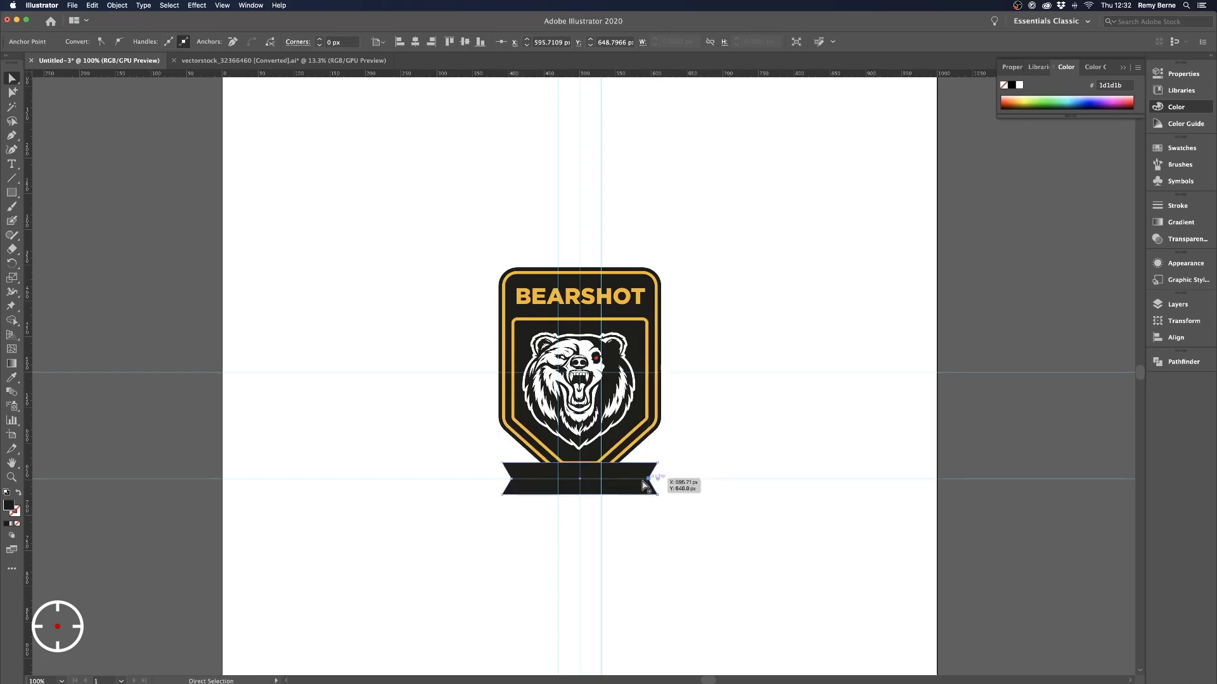
{"action": "left_click", "coordinate": [628, 519]}
Start an Arc warp effect on the ribbon, previewing the Arch style before returning to Arc
{"action": "left_click", "coordinate": [624, 493]}
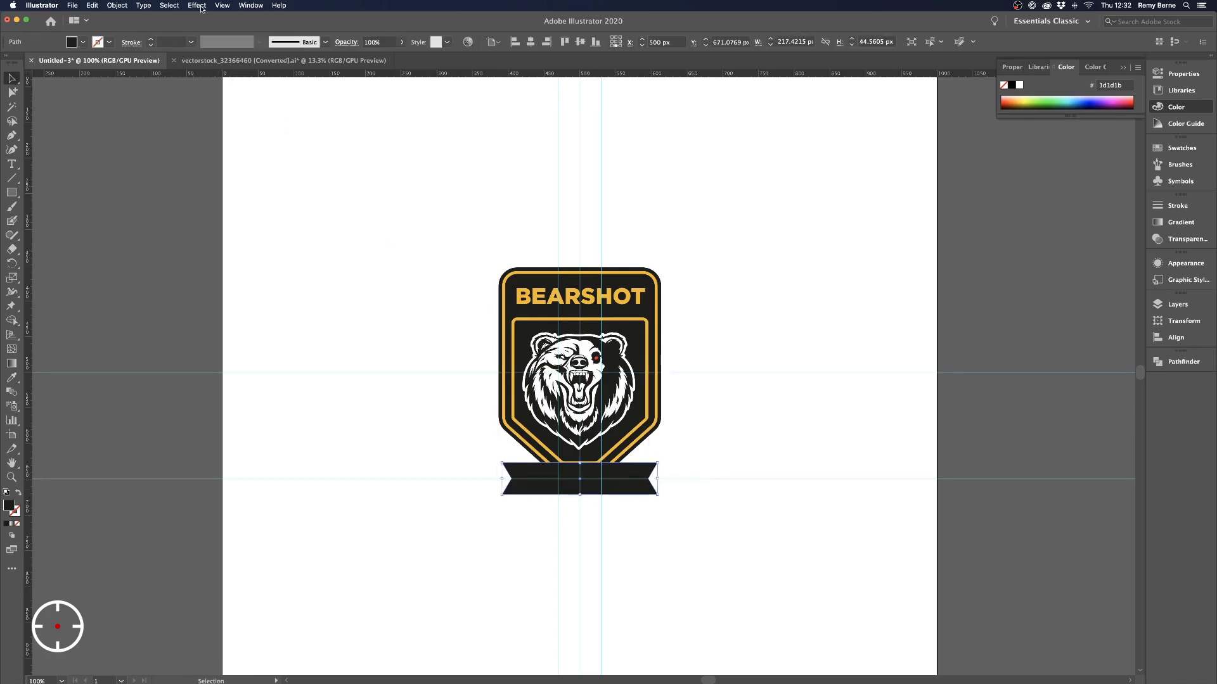
{"action": "left_click", "coordinate": [197, 6]}
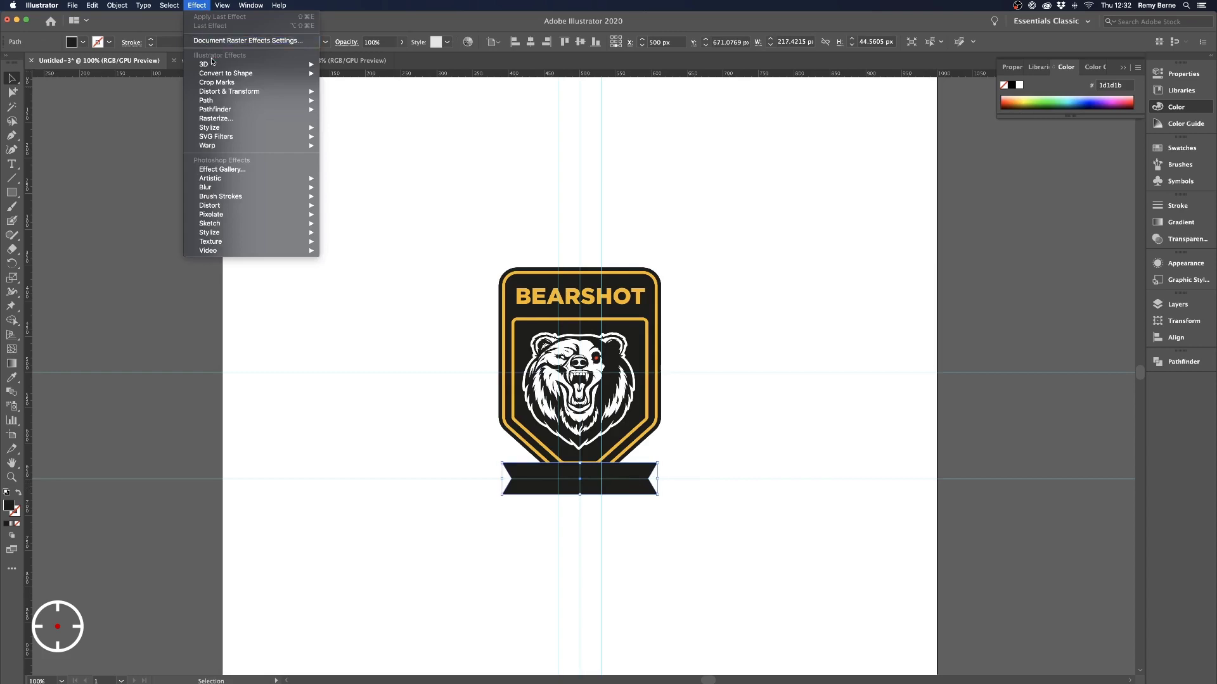
{"action": "mouse_move", "coordinate": [230, 147]}
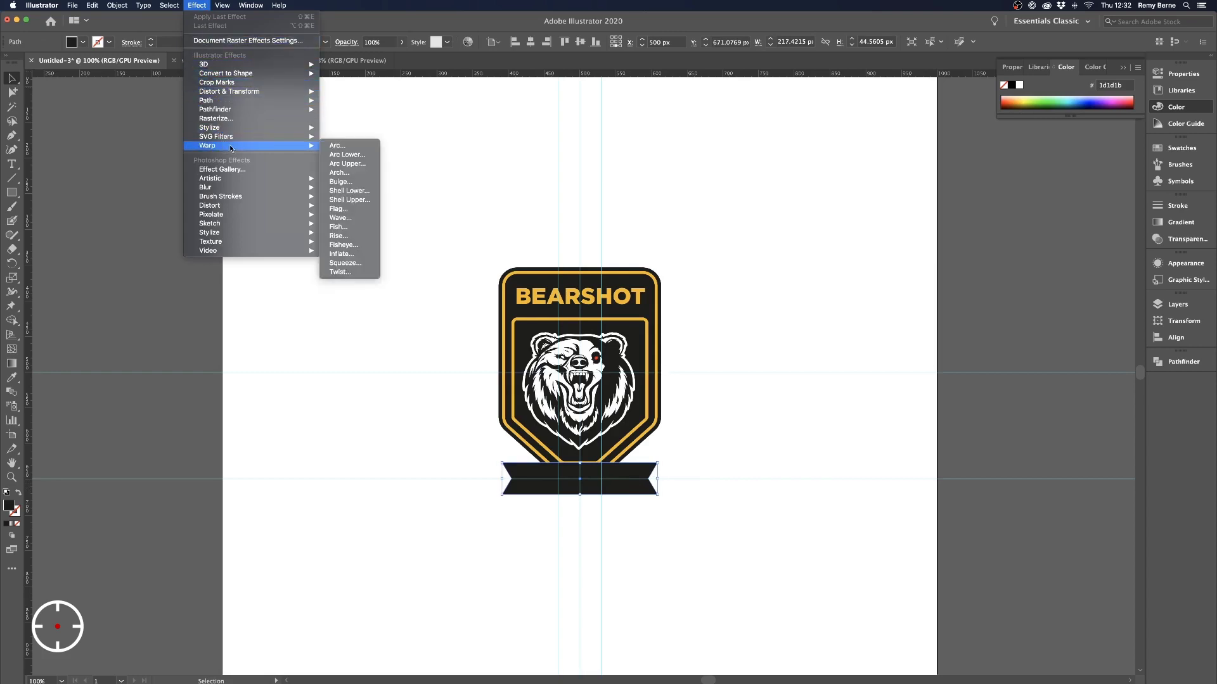
{"action": "left_click", "coordinate": [348, 150]}
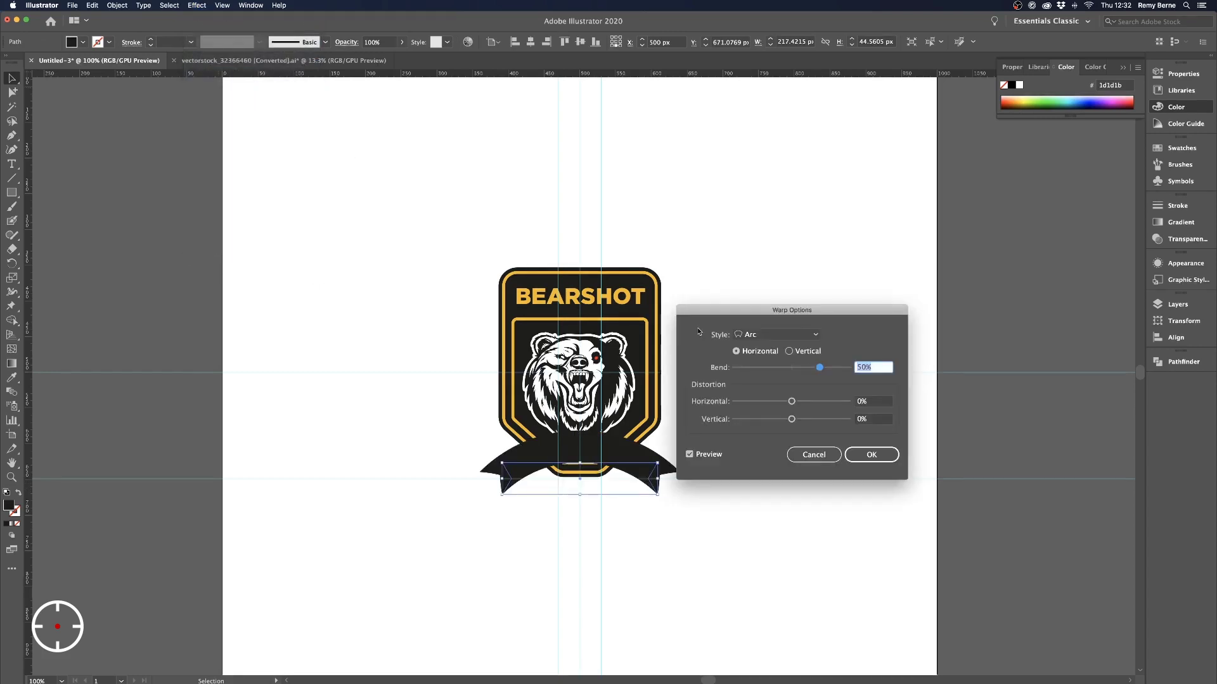
{"action": "left_click", "coordinate": [775, 334]}
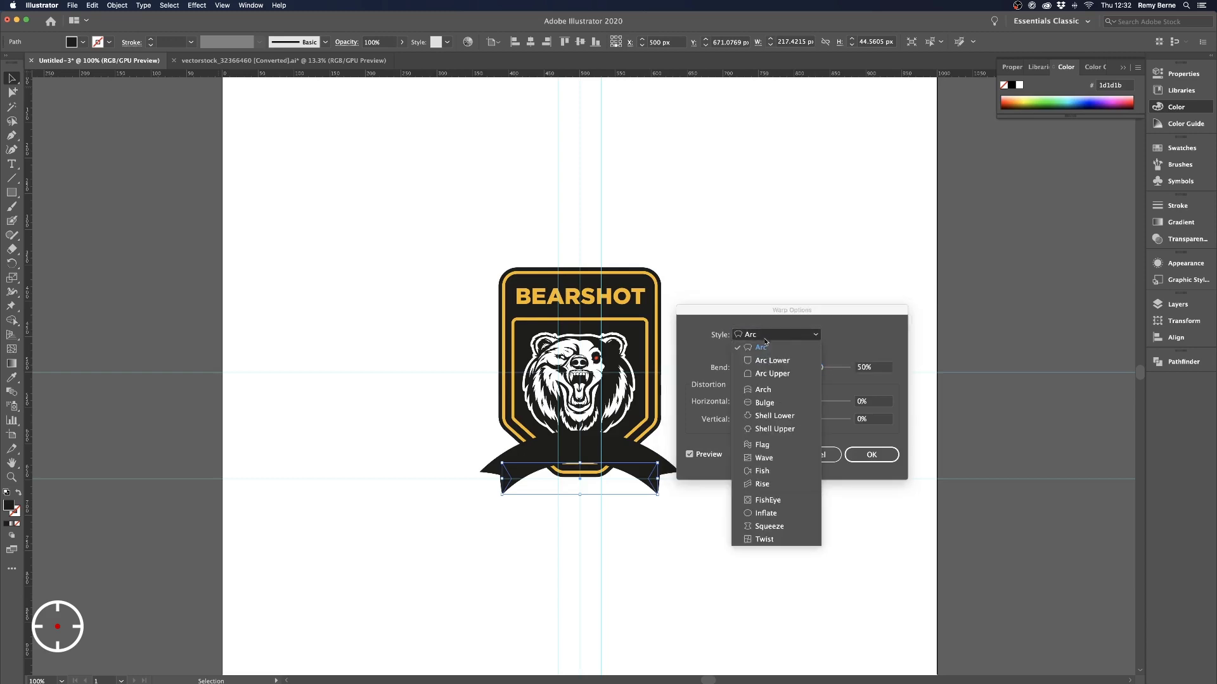
{"action": "left_click", "coordinate": [762, 388]}
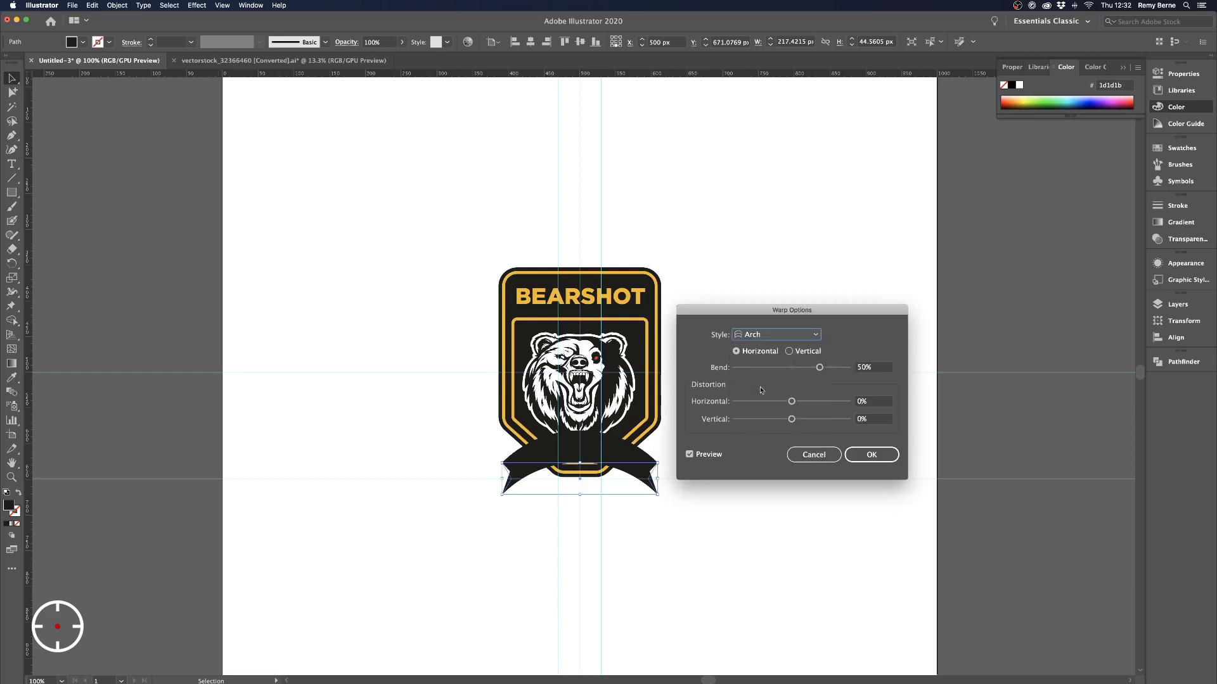
{"action": "left_click", "coordinate": [765, 336]}
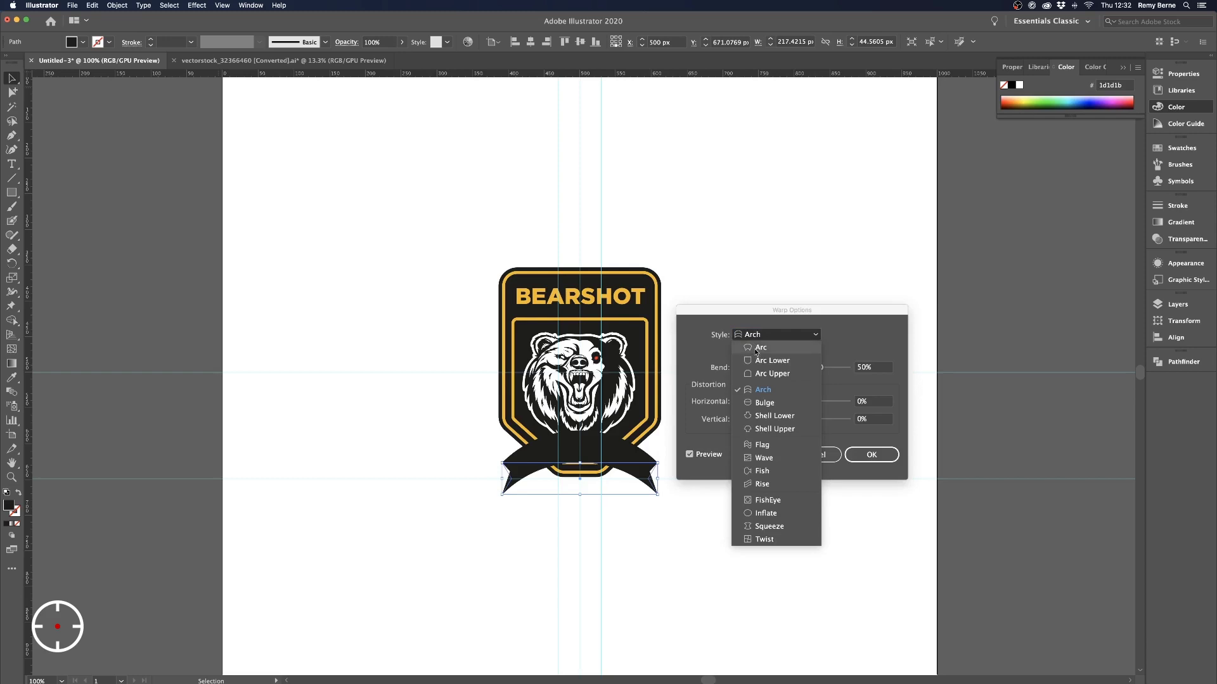
{"action": "left_click", "coordinate": [755, 348]}
Set the Arc warp's bend to 25% and apply it to the ribbon
{"action": "left_click", "coordinate": [870, 368]}
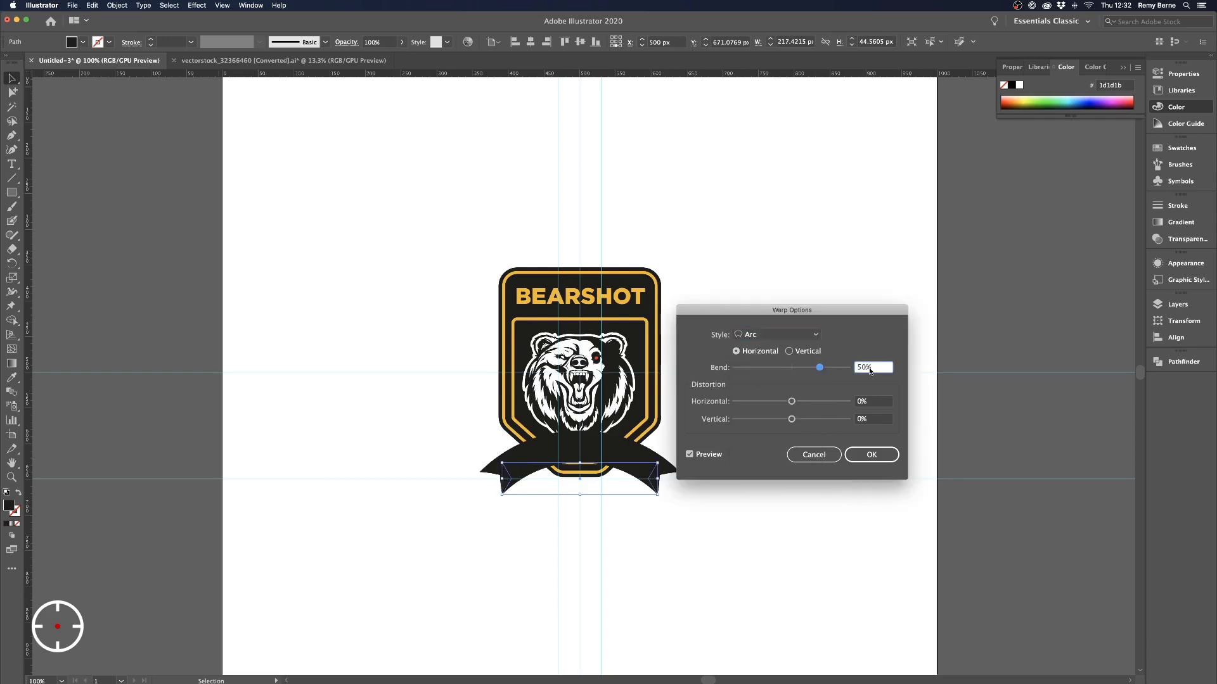
{"action": "key", "text": "BackSpace"}
{"action": "key", "text": "BackSpace"}
{"action": "type", "text": "25"}
{"action": "key", "text": "Tab"}
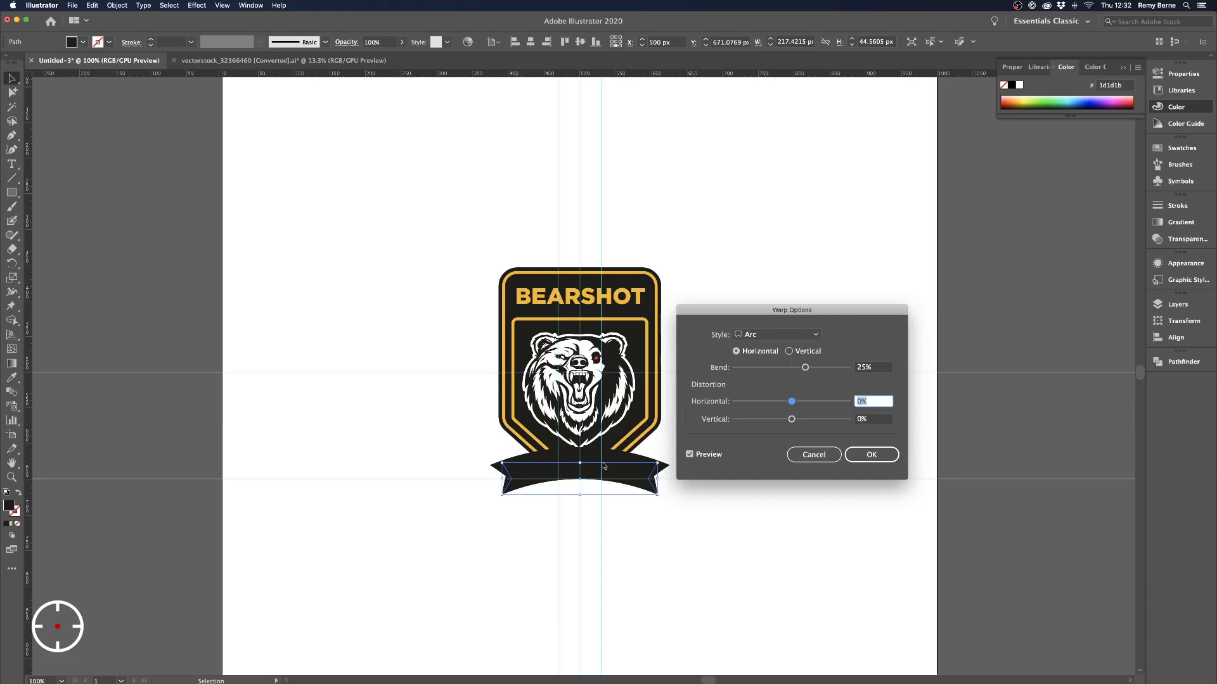
{"action": "left_click", "coordinate": [868, 455]}
Move the curved ribbon up about 41 px over the bear's chin, then shift bear and ribbon up about 6 px together
{"action": "left_click_drag", "start_coordinate": [605, 471], "coordinate": [603, 445]}
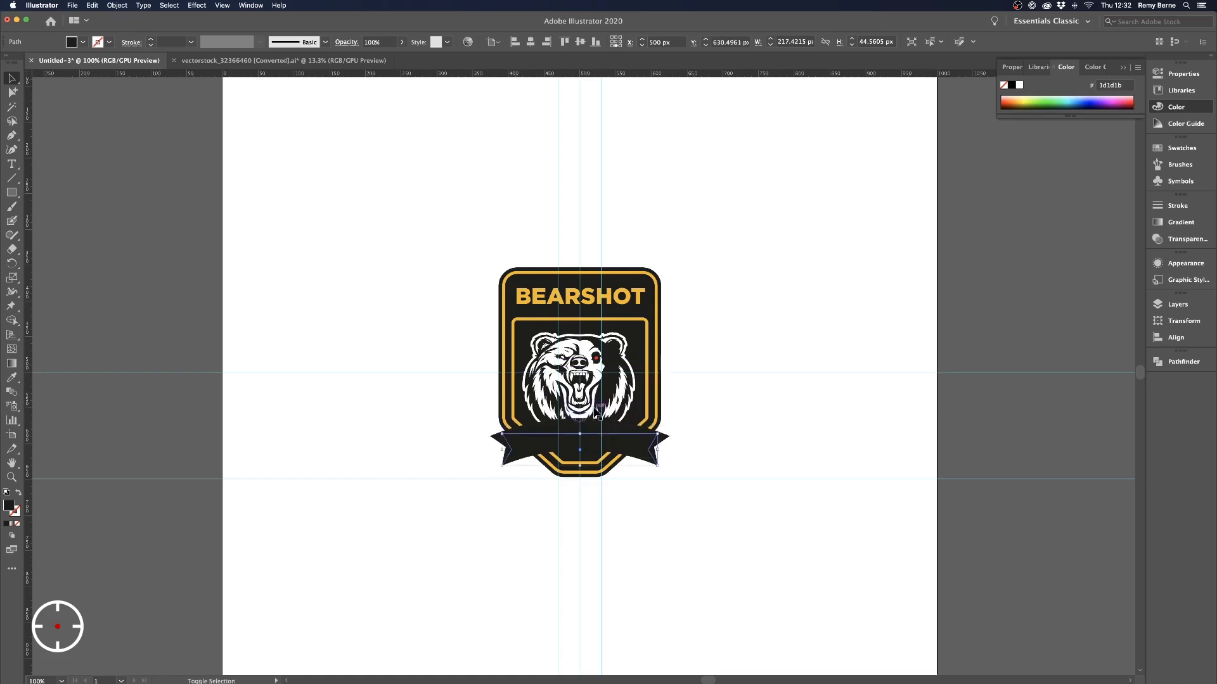
{"action": "left_click", "coordinate": [616, 419], "text": "shift"}
{"action": "left_click", "coordinate": [695, 416]}
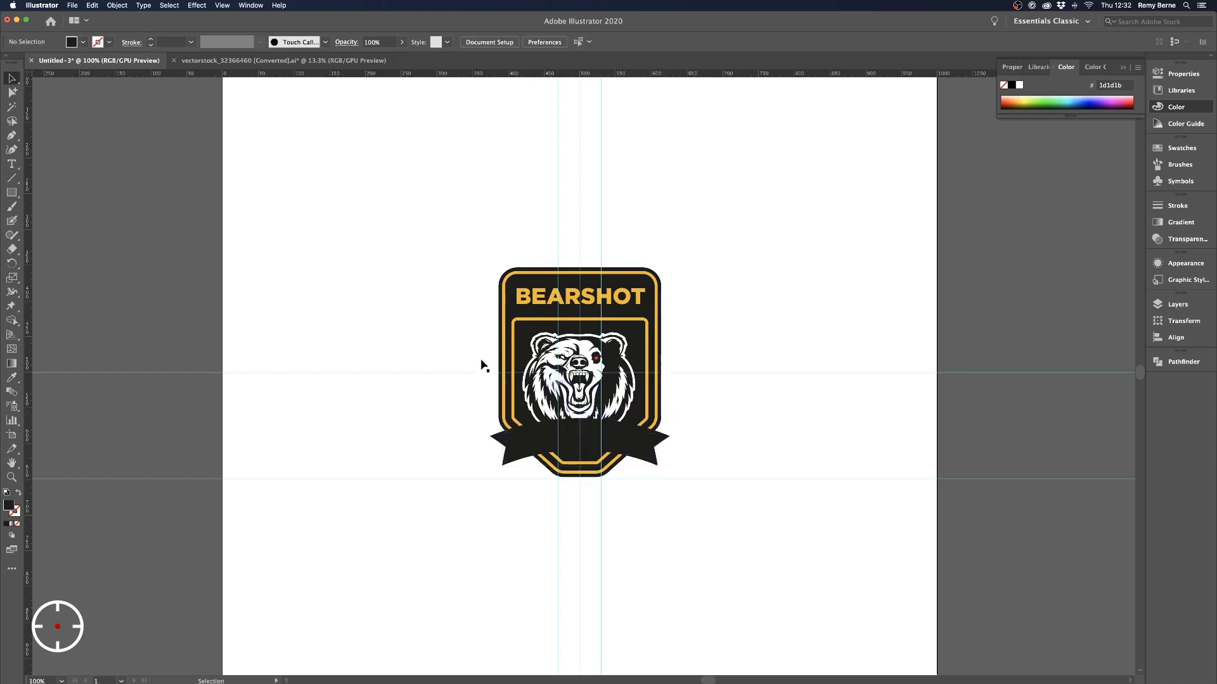
{"action": "left_click_drag", "start_coordinate": [442, 323], "coordinate": [640, 452]}
{"action": "key", "text": "super+shift+a"}
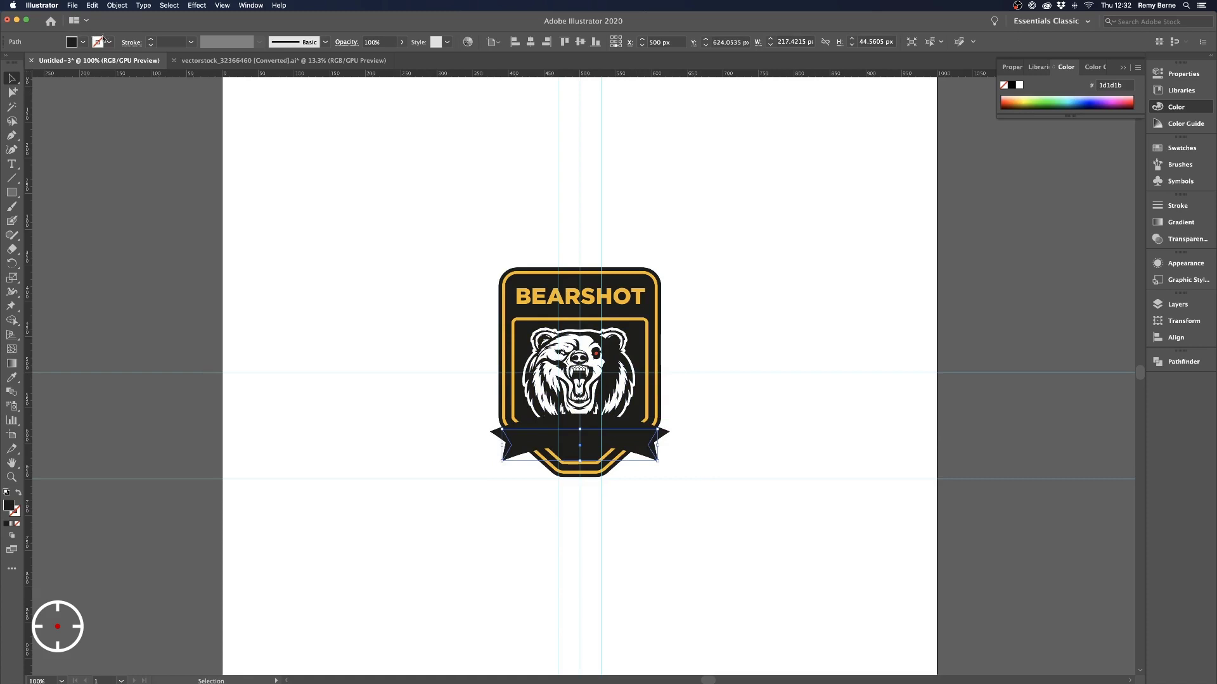
Give the ribbon a golden-yellow 3 pt outline and clear the selection
{"action": "left_click", "coordinate": [109, 42]}
{"action": "left_click", "coordinate": [151, 40]}
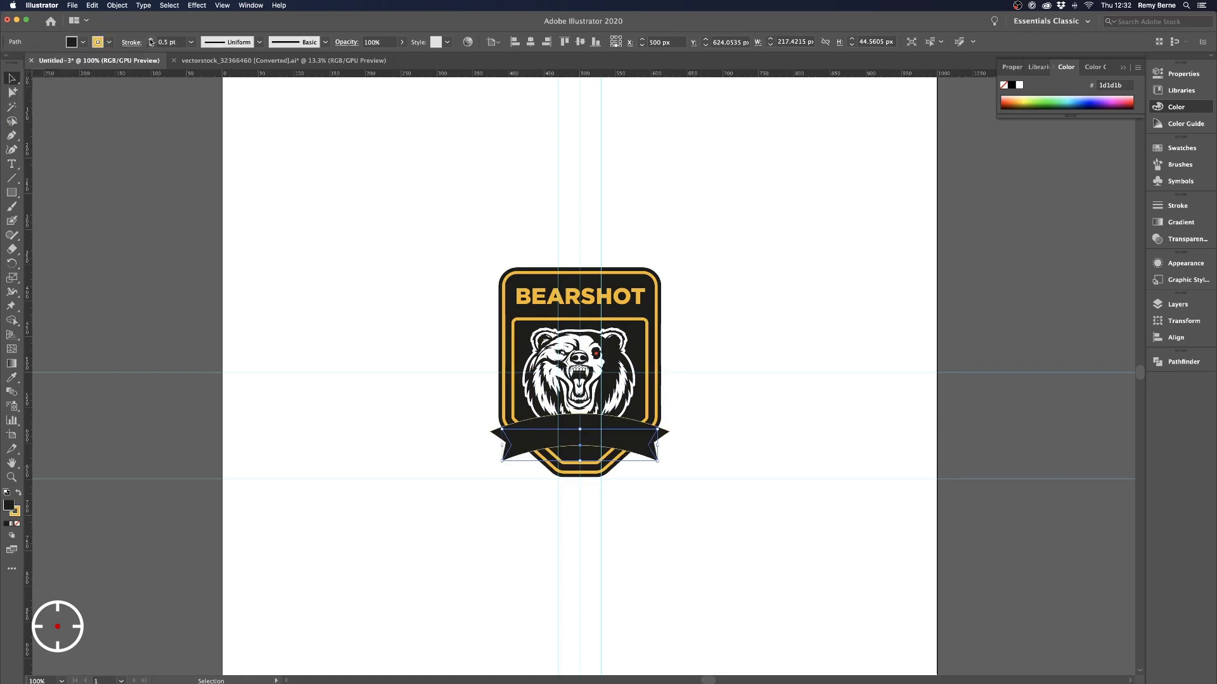
{"action": "left_click", "coordinate": [151, 40]}
{"action": "left_click", "coordinate": [151, 40]}
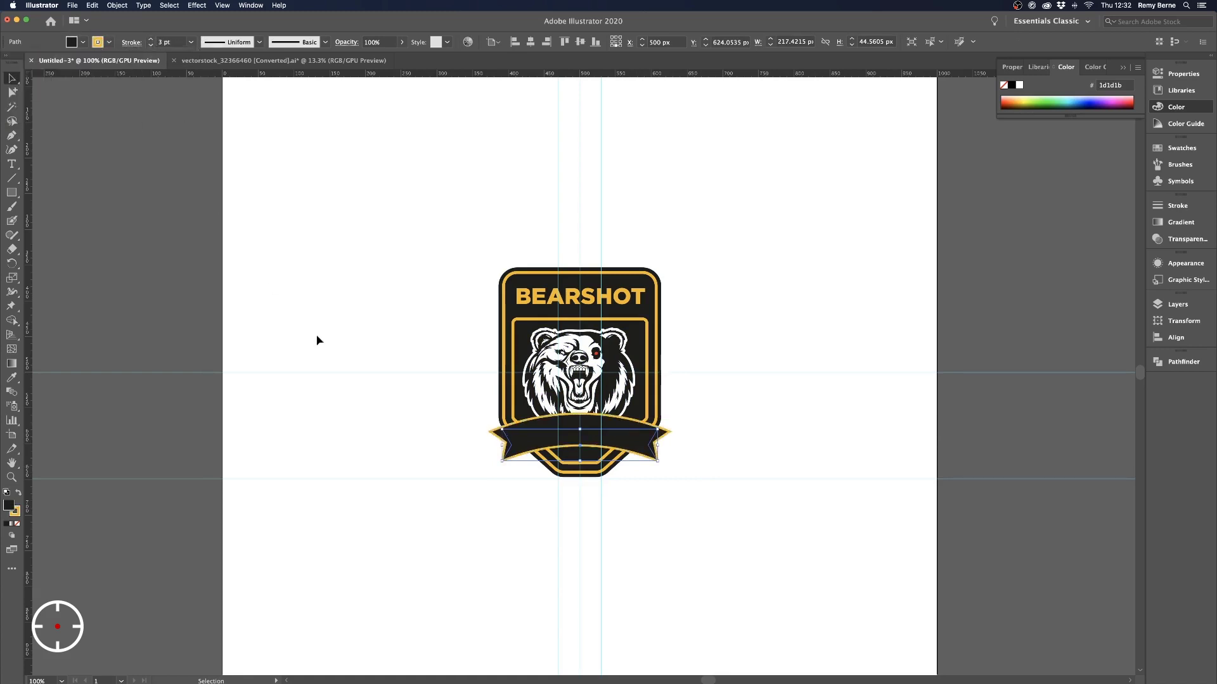
{"action": "left_click", "coordinate": [353, 338]}
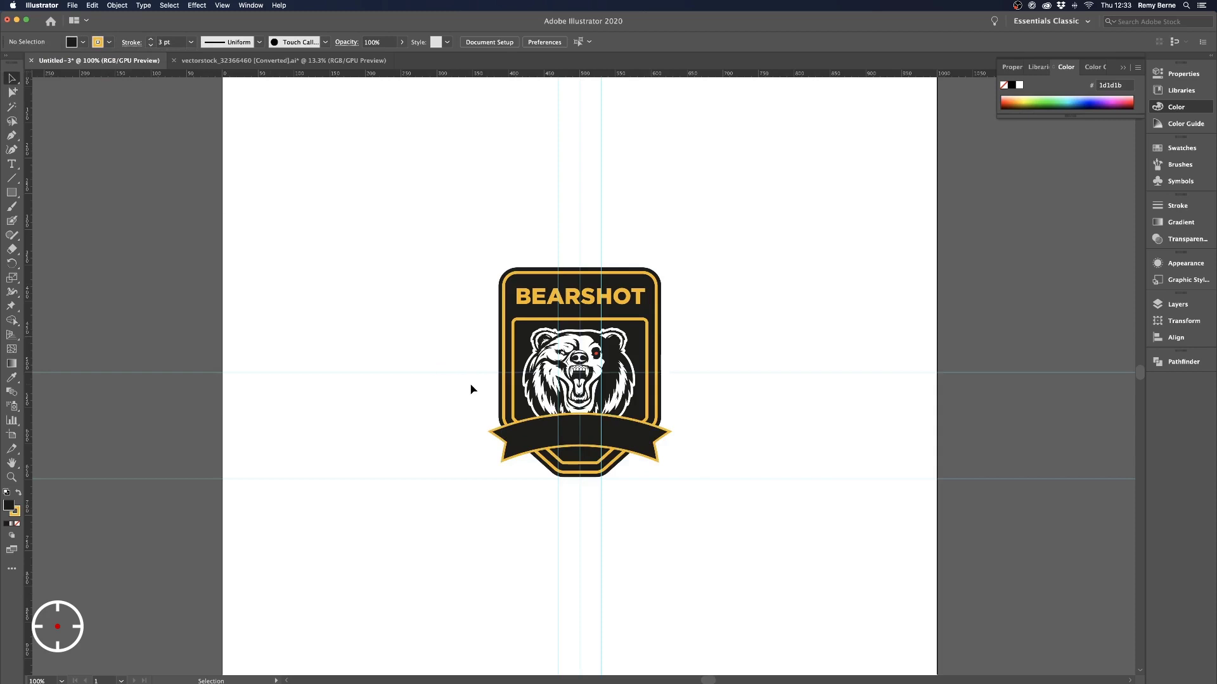
Set the ribbon's outline to 4 pt to match the inner frame's stroke
{"action": "left_click", "coordinate": [513, 392]}
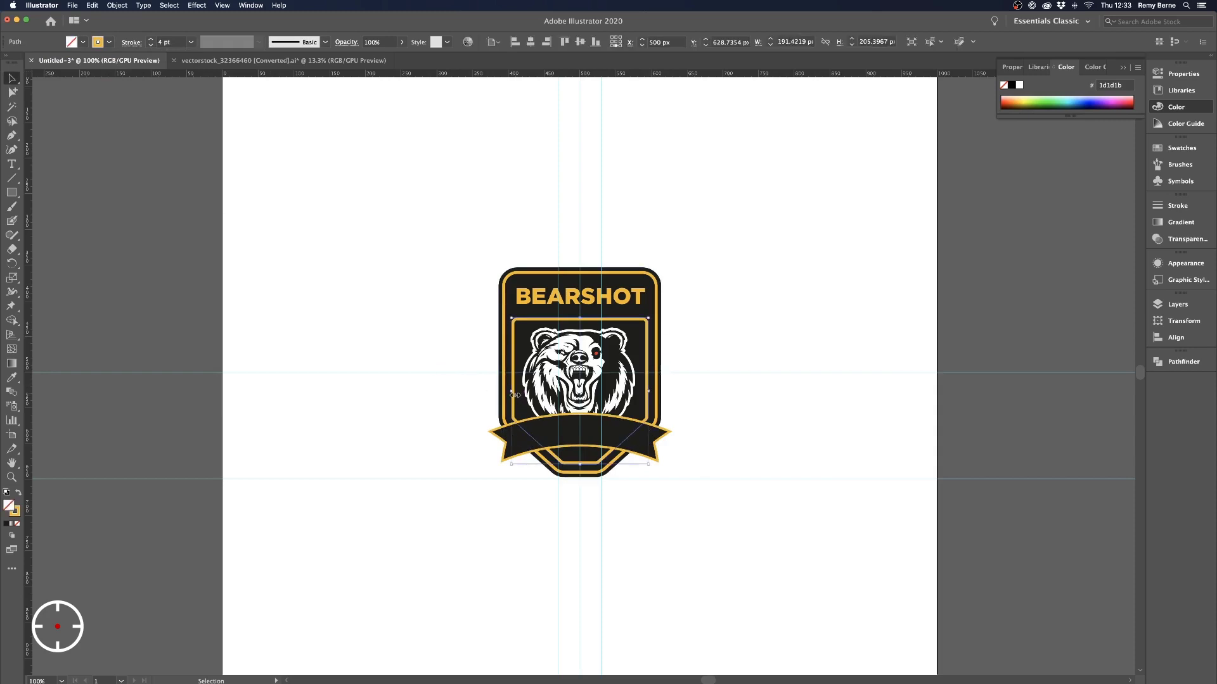
{"action": "left_click", "coordinate": [514, 447]}
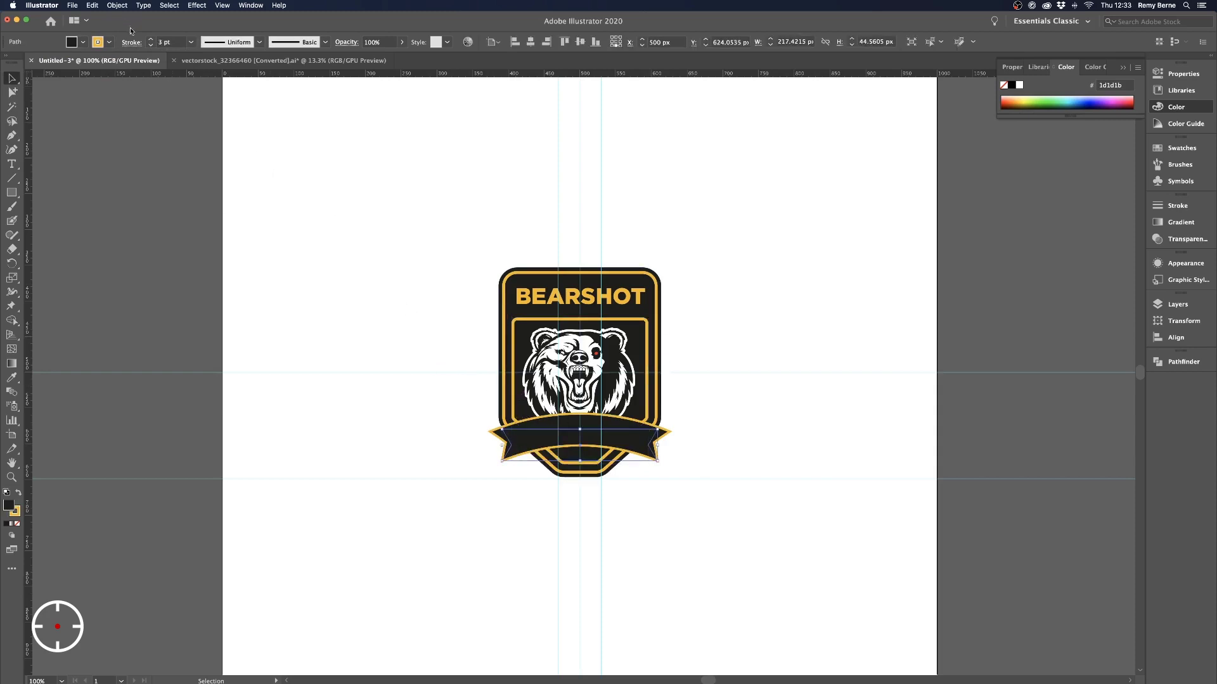
{"action": "left_click", "coordinate": [328, 260]}
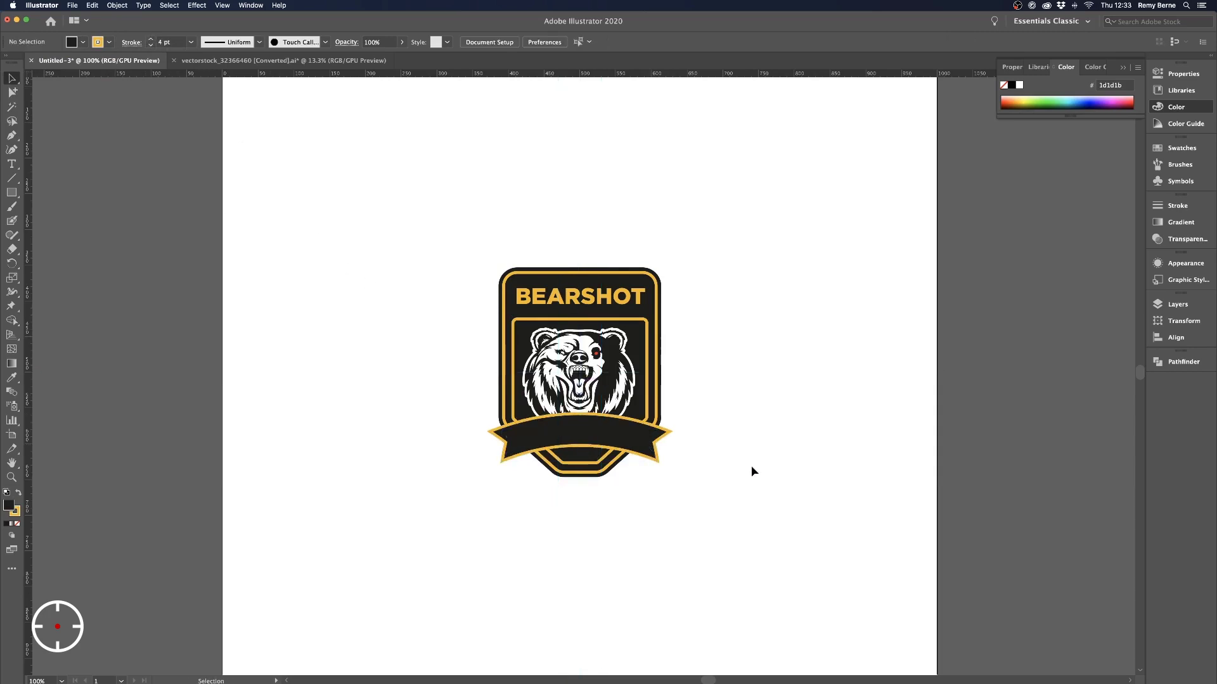
Hide the guides and select the ribbon with its anchor points
{"action": "key", "text": "super+semicolon"}
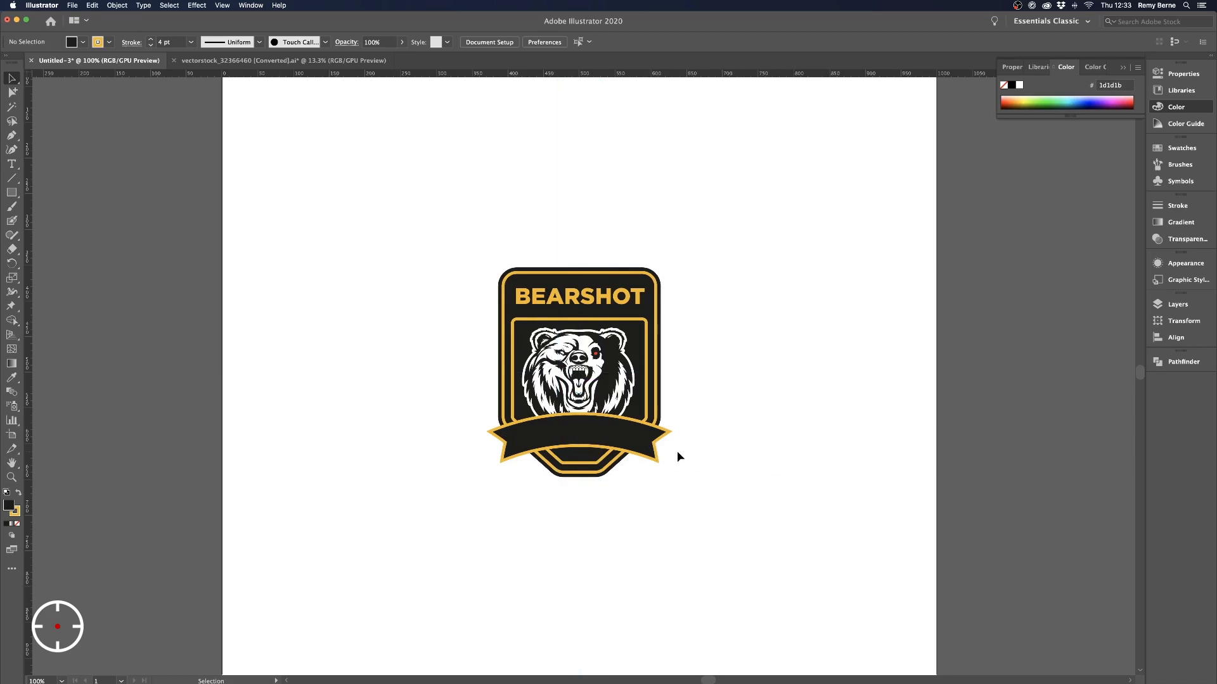
{"action": "left_click", "coordinate": [656, 447]}
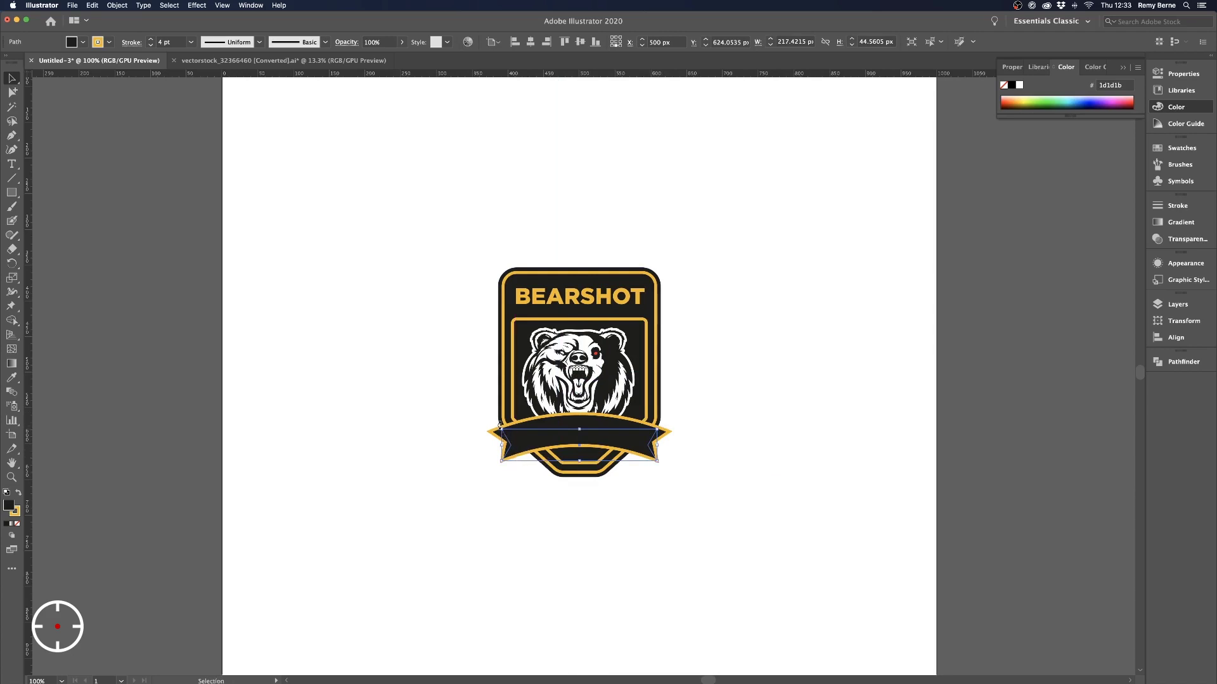
{"action": "left_click_drag", "start_coordinate": [687, 438], "coordinate": [486, 432]}
{"action": "key", "text": "a"}
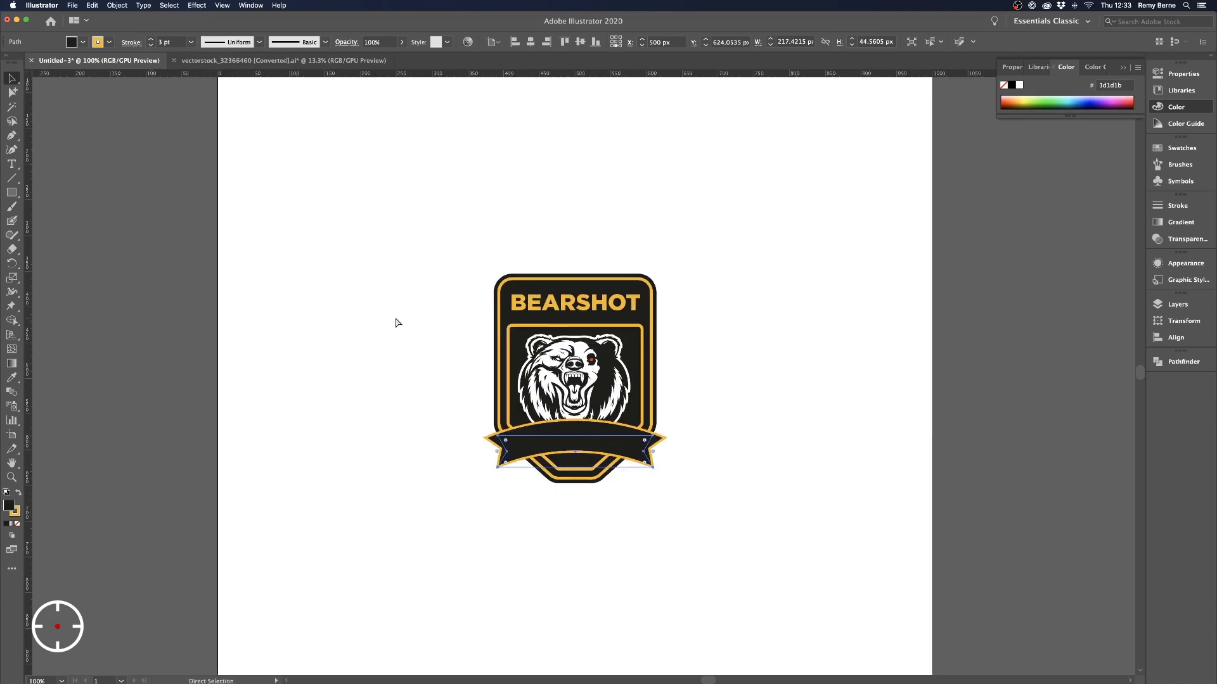
Undo the ribbon's outline, repositioning and arc warp, back to the straight notched banner
{"action": "key", "text": "super+z"}
{"action": "key", "text": "super+z"}
{"action": "key", "text": "super+z"}
{"action": "key", "text": "super+z"}
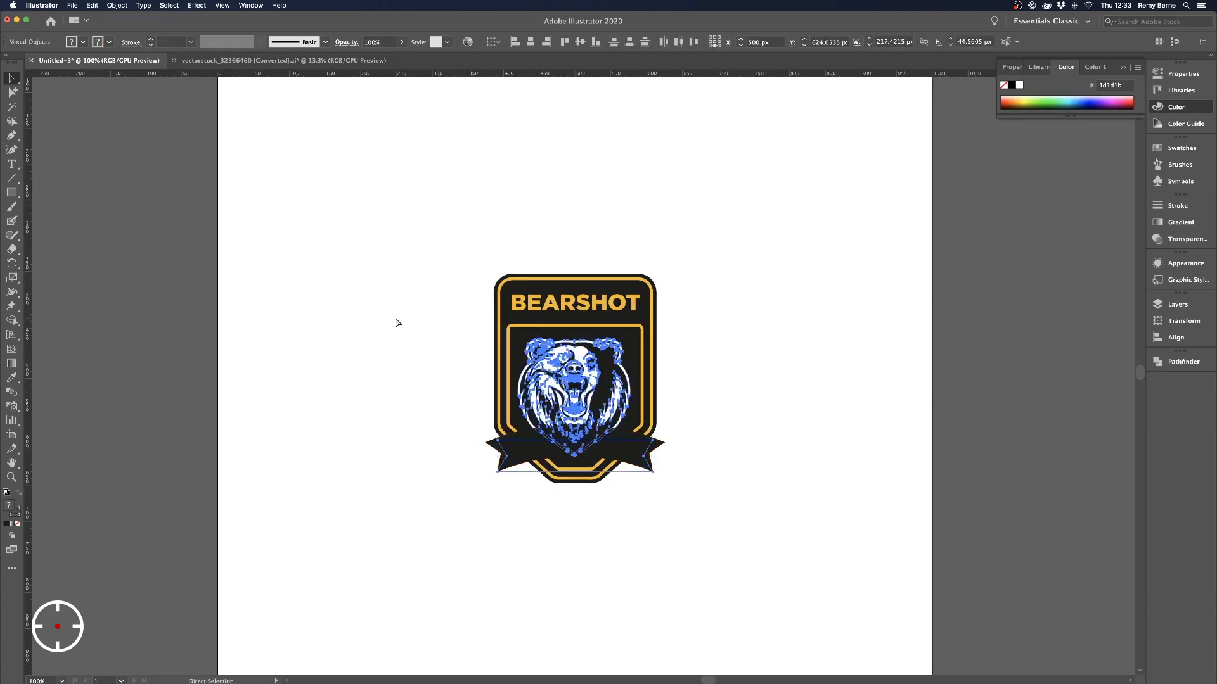
{"action": "key", "text": "v"}
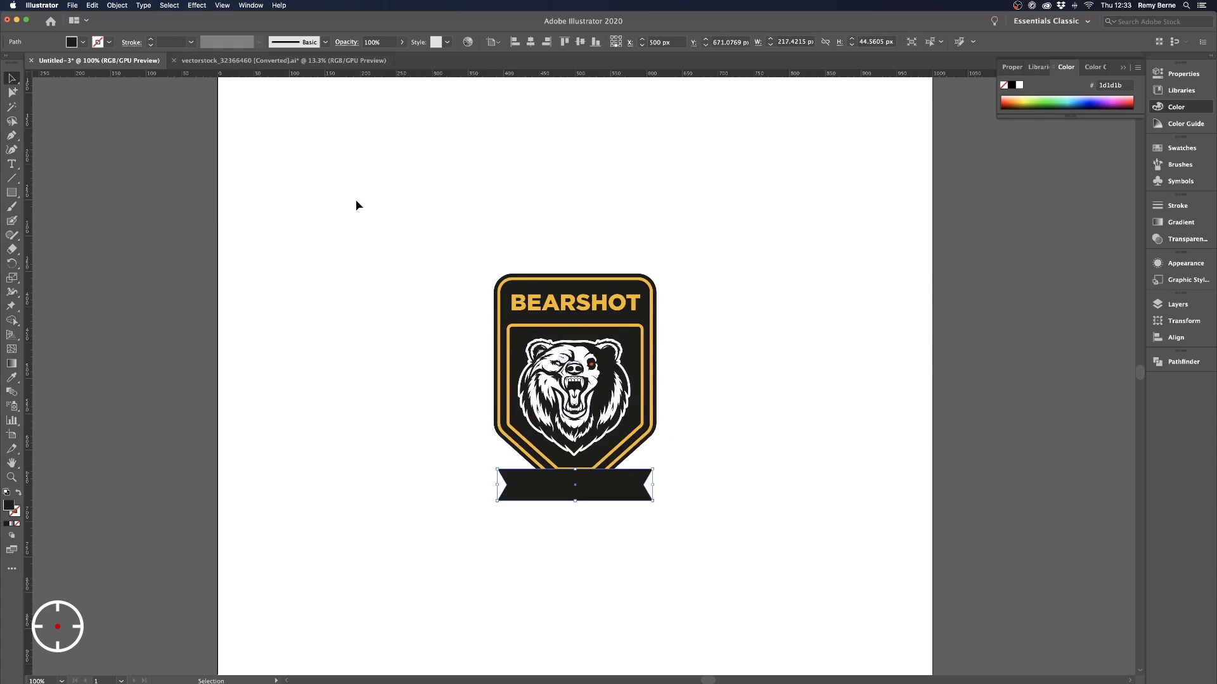
Apply an Arc warp with a -25% bend to the ribbon so it curves downward
{"action": "left_click", "coordinate": [197, 5]}
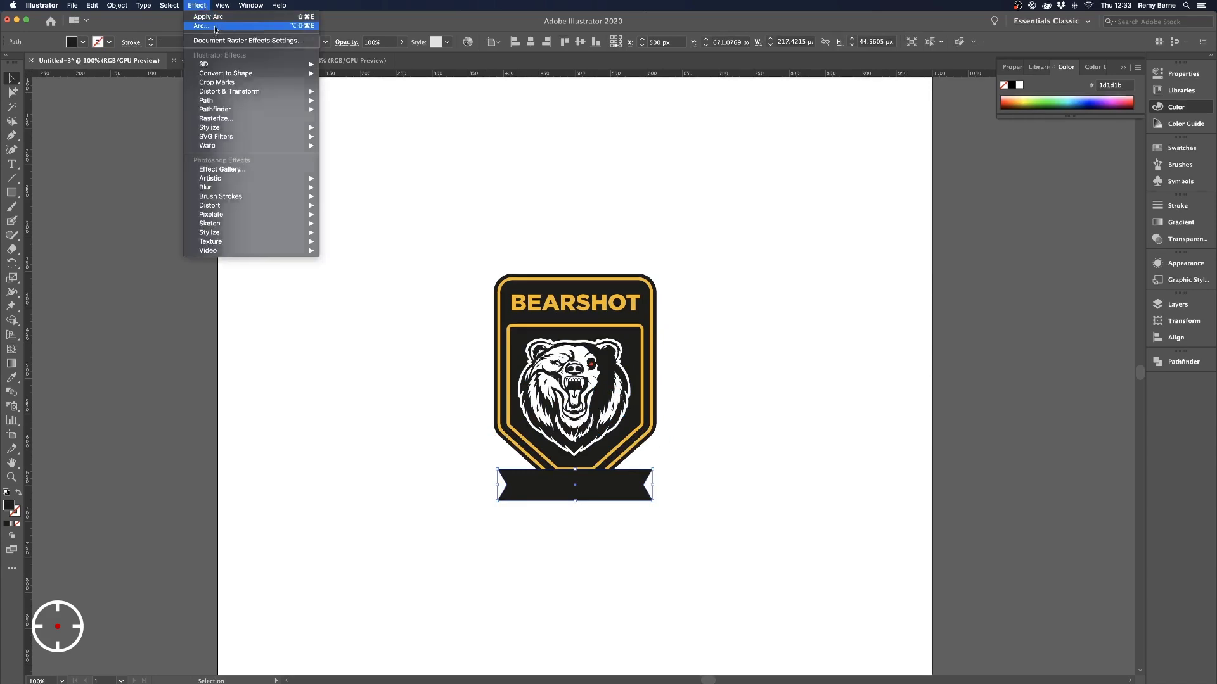
{"action": "left_click", "coordinate": [202, 26]}
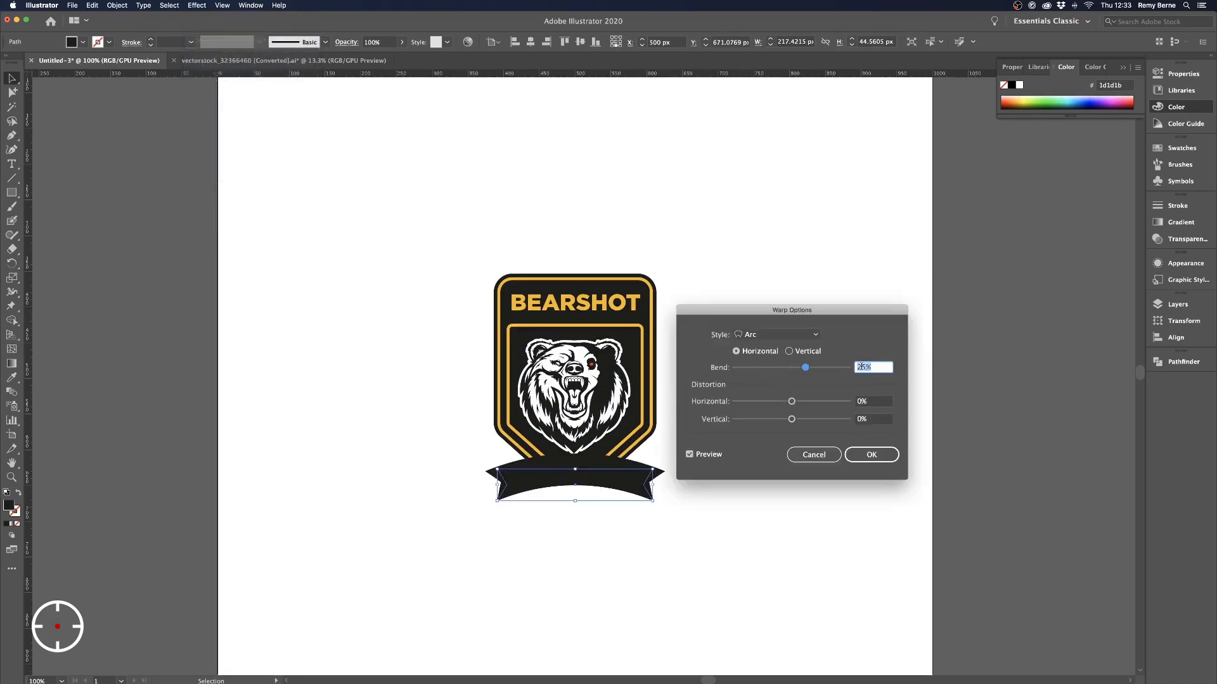
{"action": "type", "text": "-25"}
{"action": "key", "text": "Return"}
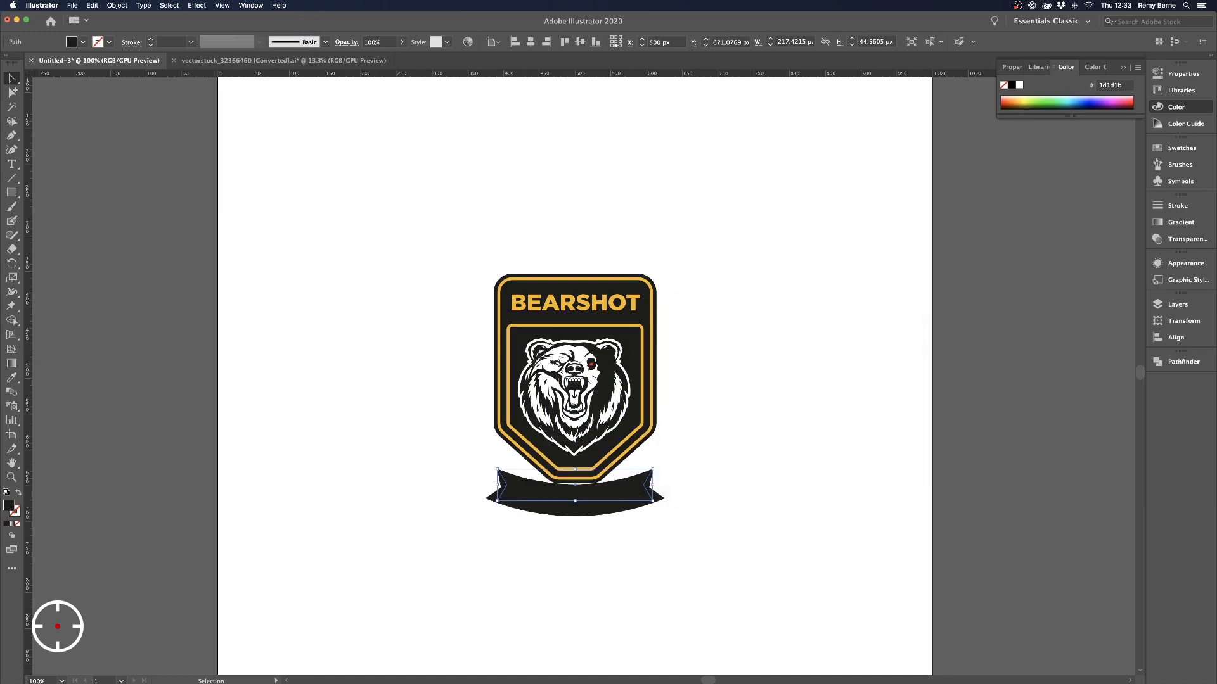
Move the ribbon up about 83 px over the bear's chin and widen it symmetrically to about 260 px
{"action": "left_click_drag", "start_coordinate": [592, 491], "coordinate": [596, 451]}
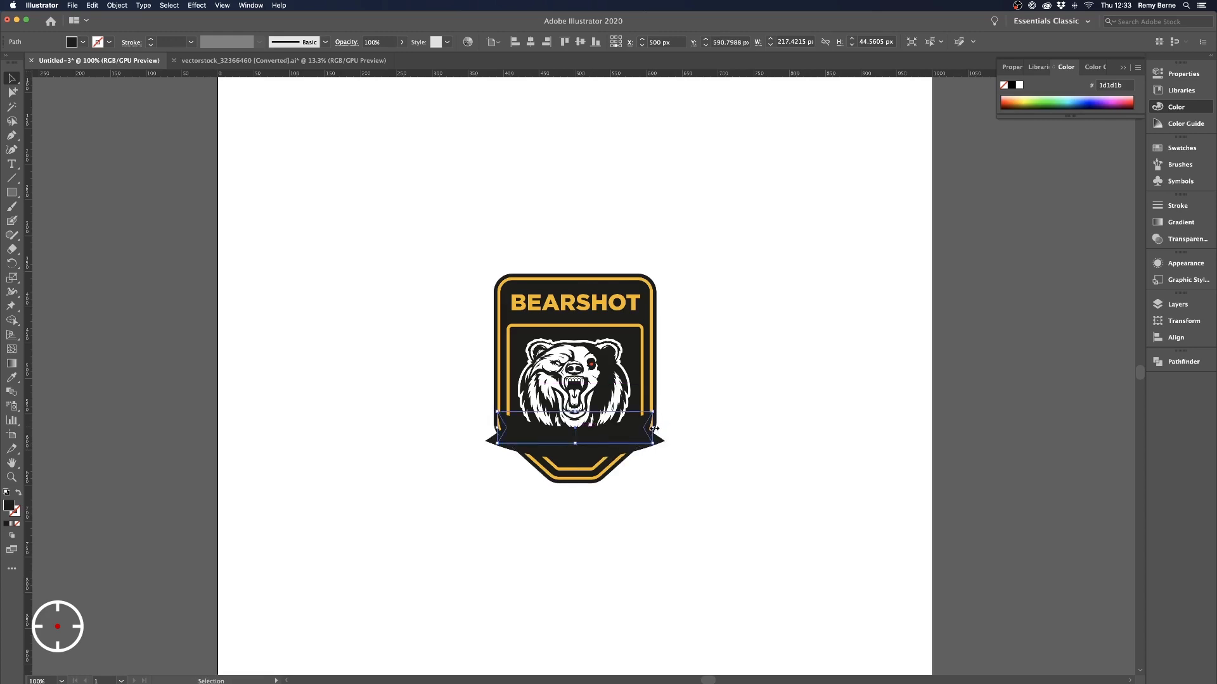
{"action": "mouse_move", "coordinate": [654, 429]}
{"action": "left_mouse_down"}
{"action": "mouse_move", "coordinate": [670, 429]}
{"action": "mouse_move", "coordinate": [645, 441]}
{"action": "left_mouse_up"}
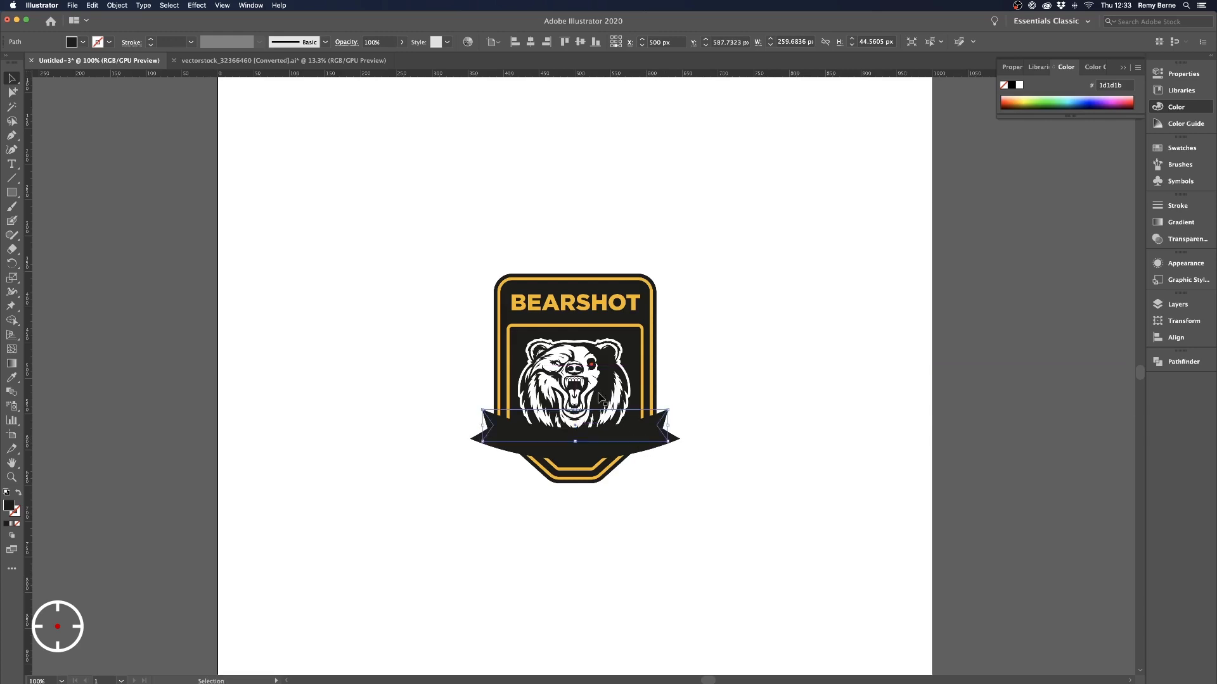
{"action": "left_click", "coordinate": [668, 345]}
Give the ribbon a golden-yellow 4 pt outline and clear the selection
{"action": "left_click", "coordinate": [633, 431]}
{"action": "left_click", "coordinate": [151, 39]}
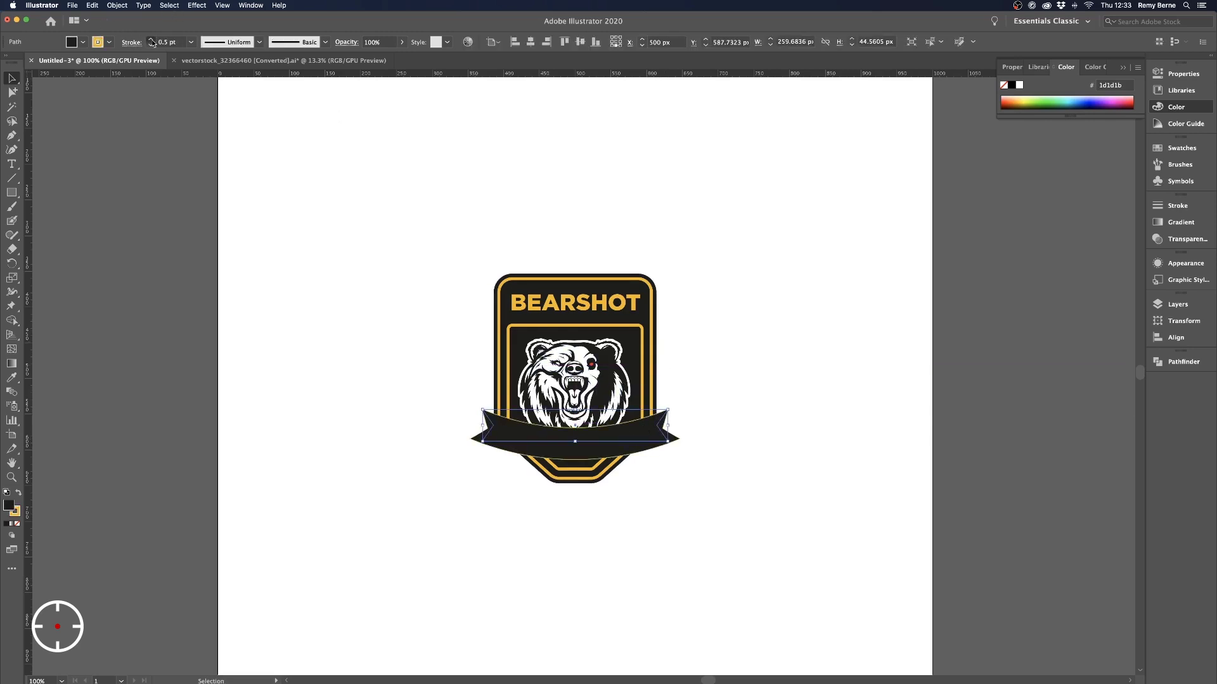
{"action": "left_click", "coordinate": [150, 40]}
{"action": "left_click", "coordinate": [151, 40]}
{"action": "left_click", "coordinate": [151, 40]}
{"action": "left_click", "coordinate": [296, 232]}
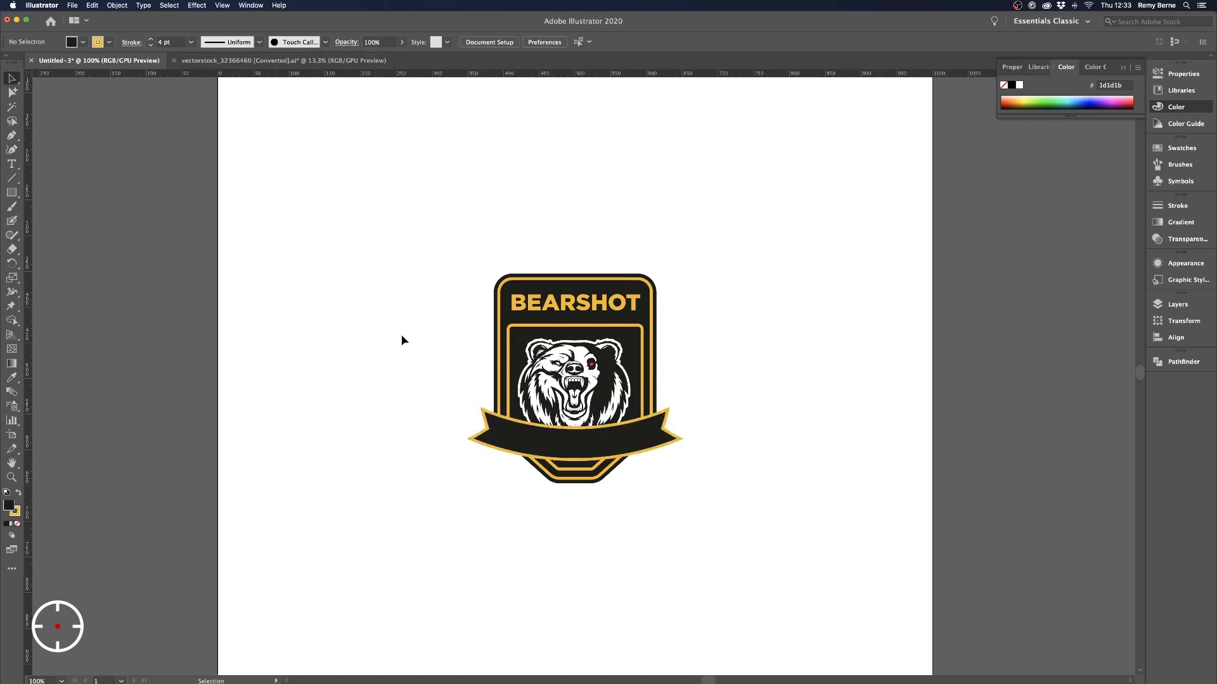
Nudge the bear head and ribbon up 6 px together without the badge frame, then select only the ribbon
{"action": "left_click_drag", "start_coordinate": [465, 330], "coordinate": [680, 441]}
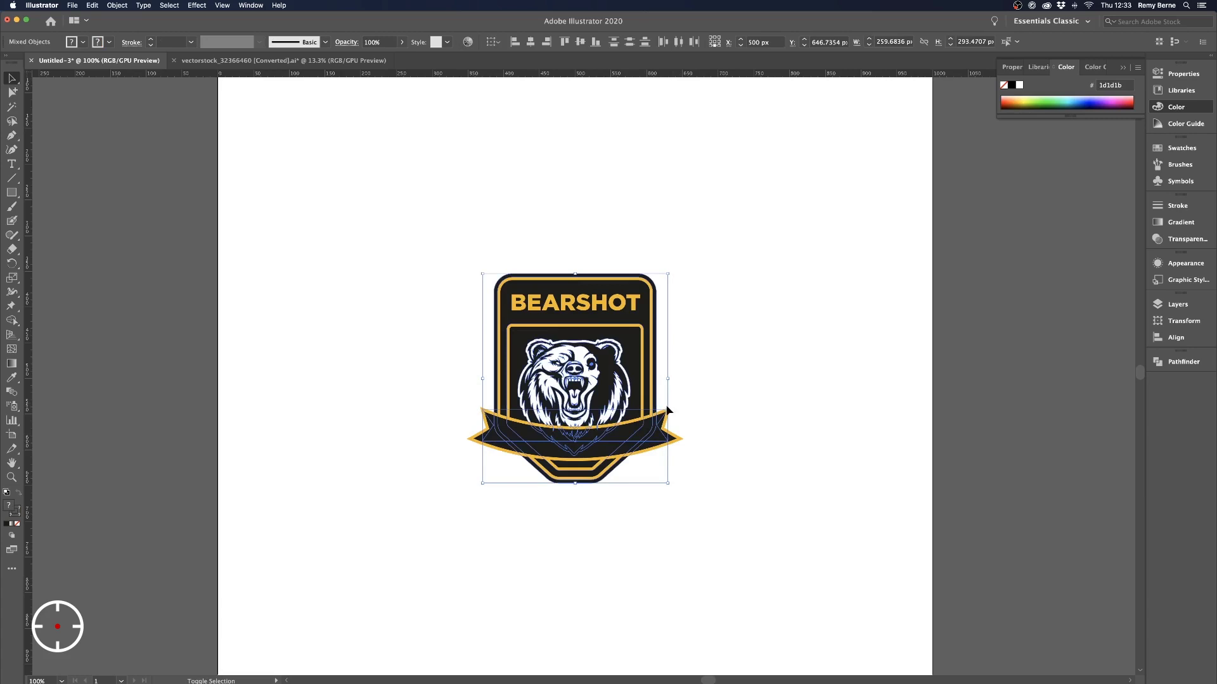
{"action": "left_click", "coordinate": [640, 404], "text": "shift"}
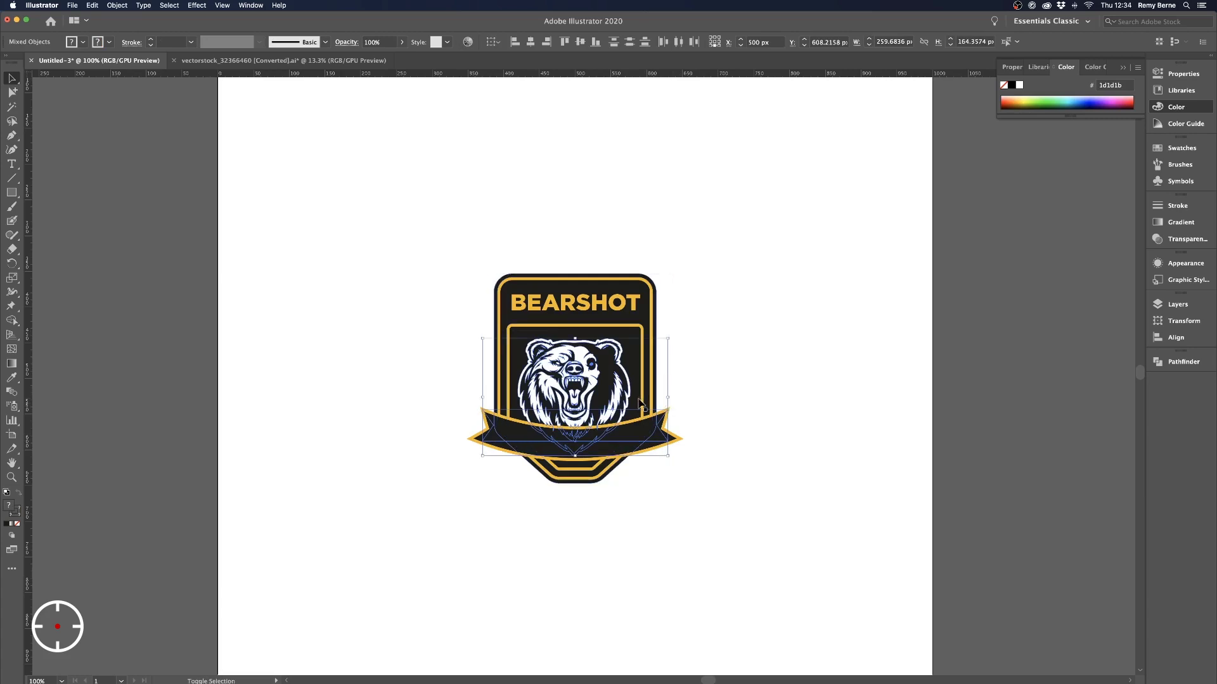
{"action": "key", "text": "Down"}
{"action": "key", "text": "Down"}
{"action": "key", "text": "Down"}
{"action": "key", "text": "Down"}
{"action": "key", "text": "Down"}
{"action": "key", "text": "Down"}
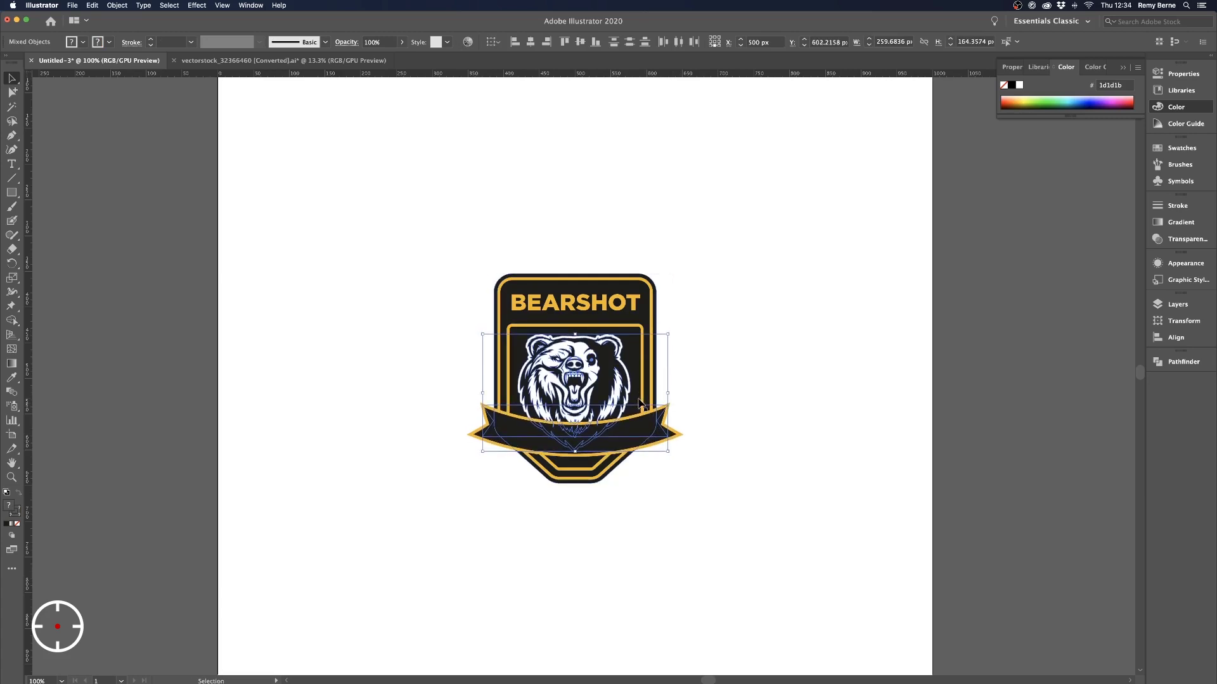
{"action": "left_click", "coordinate": [659, 446]}
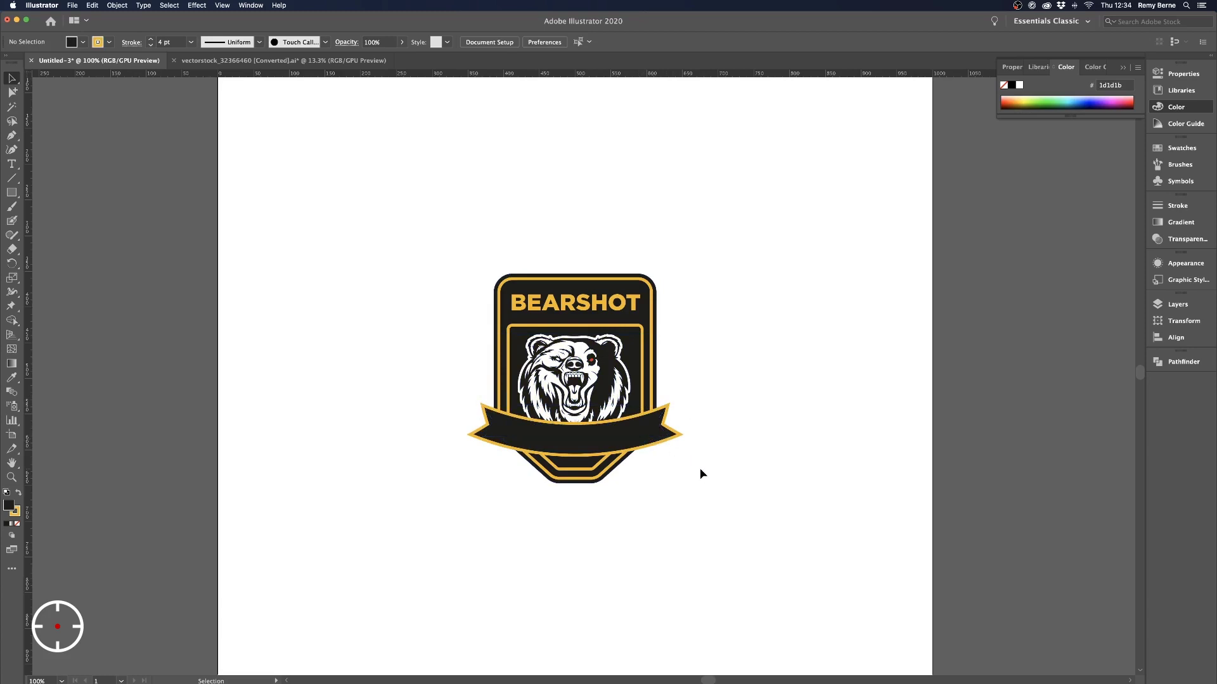
{"action": "left_click", "coordinate": [641, 440]}
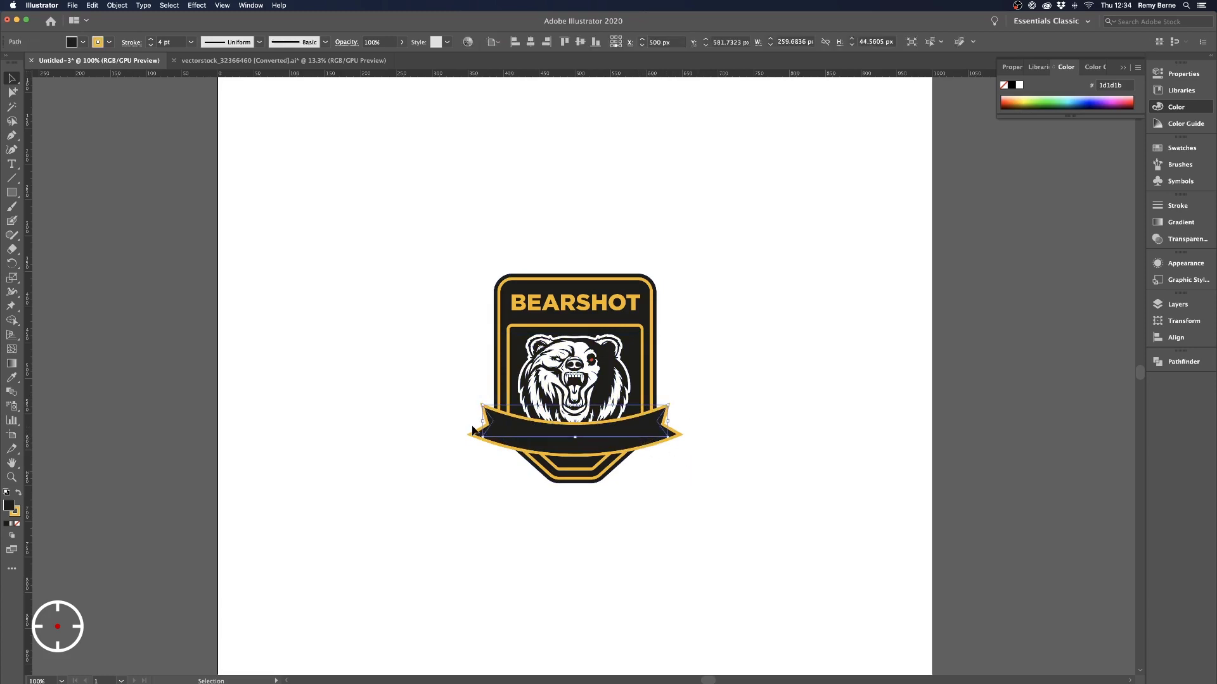
Move the ribbon's two end-notch anchor points symmetrically inward to about X 383 px and 617 px, and clear the selection
{"action": "key", "text": "a"}
{"action": "left_click_drag", "start_coordinate": [484, 422], "coordinate": [493, 424]}
{"action": "key", "text": "Left"}
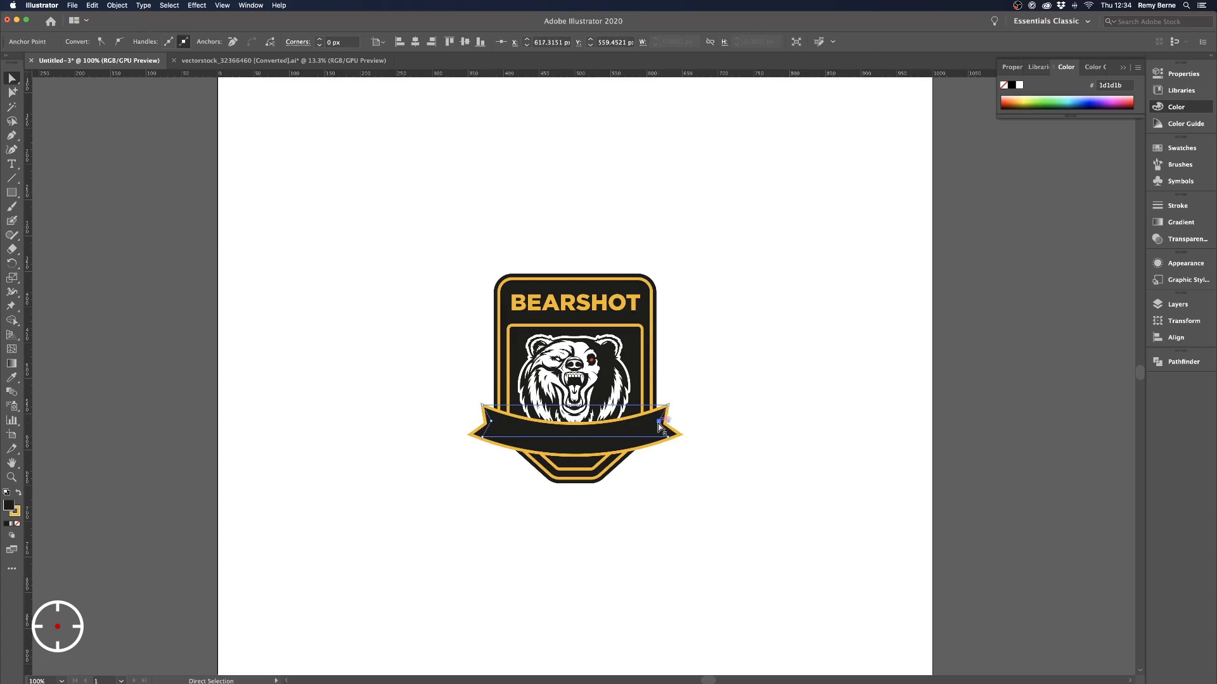
{"action": "scroll", "coordinate": [665, 428], "scroll_direction": "right", "scroll_amount": 1}
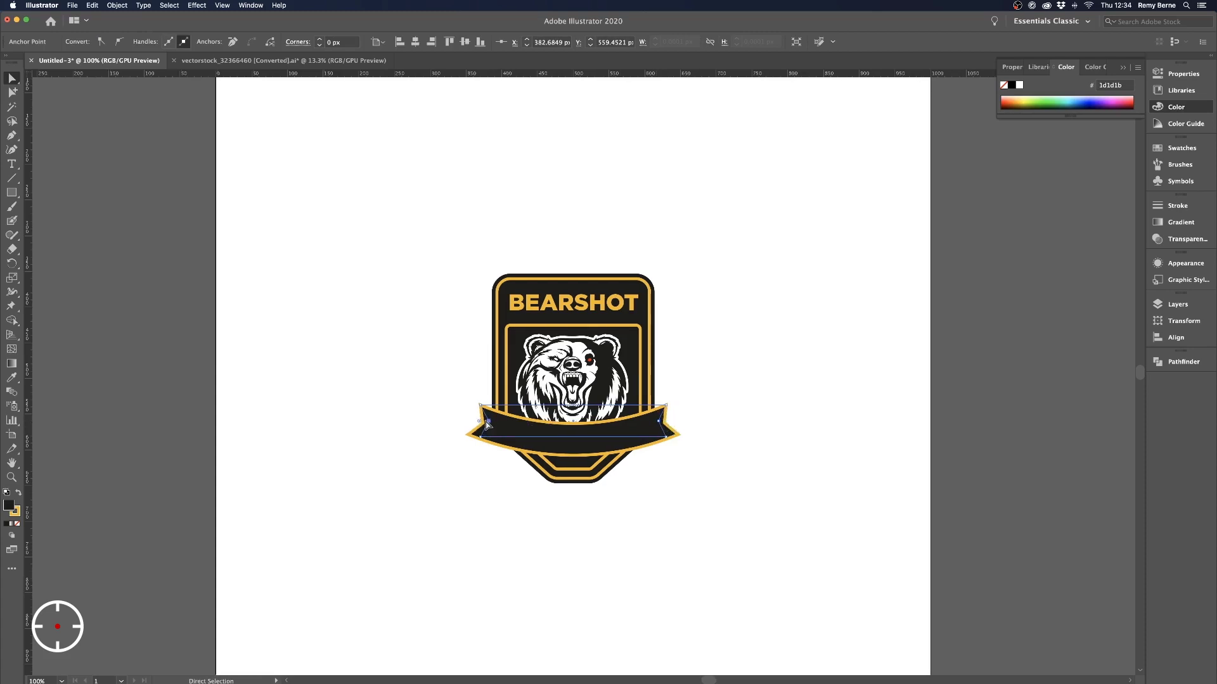
{"action": "left_click", "coordinate": [405, 419]}
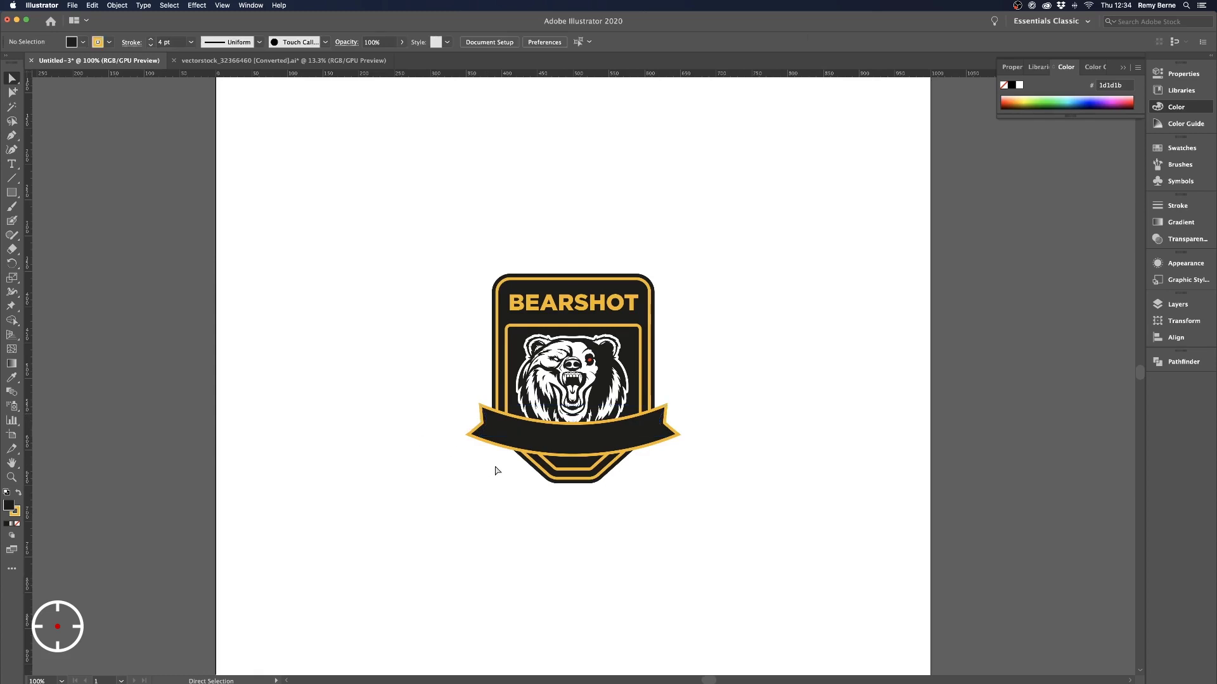
Duplicate the BEARSHOT lettering straight down onto the ribbon and open the copy for text editing
{"action": "left_click", "coordinate": [593, 310]}
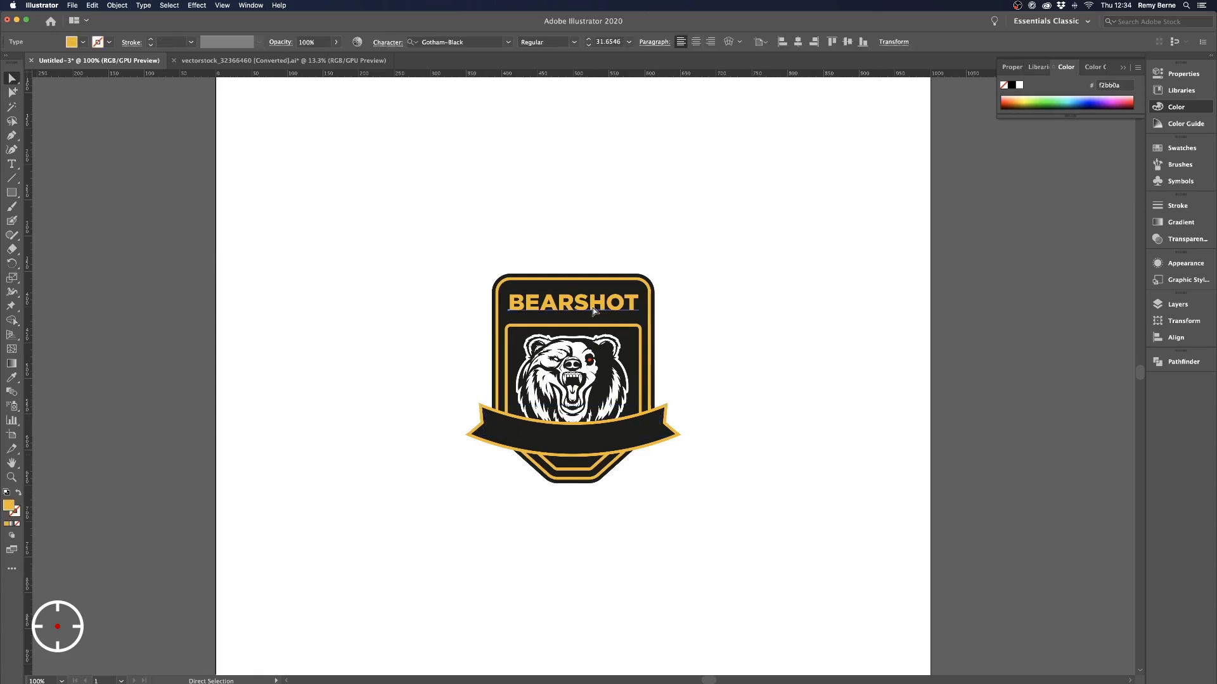
{"action": "left_click_drag", "start_coordinate": [593, 310], "coordinate": [597, 442]}
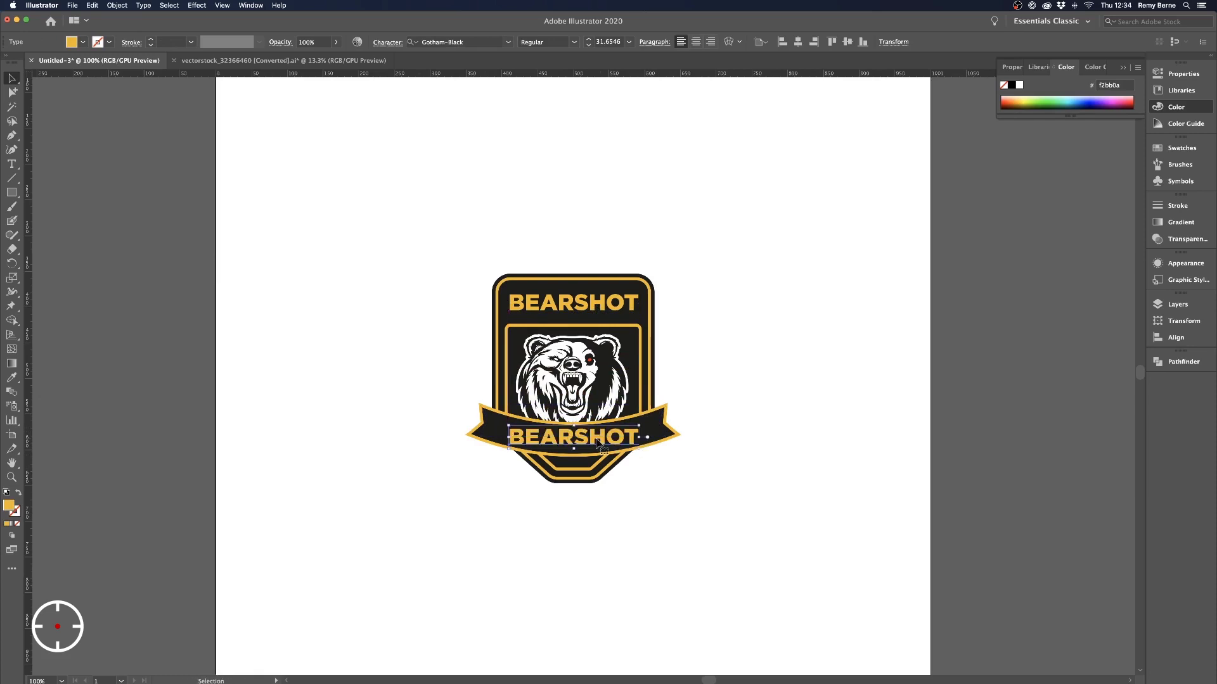
{"action": "double_click", "coordinate": [598, 442]}
{"action": "key", "text": "super+a"}
{"action": "type", "text": "AIR"}
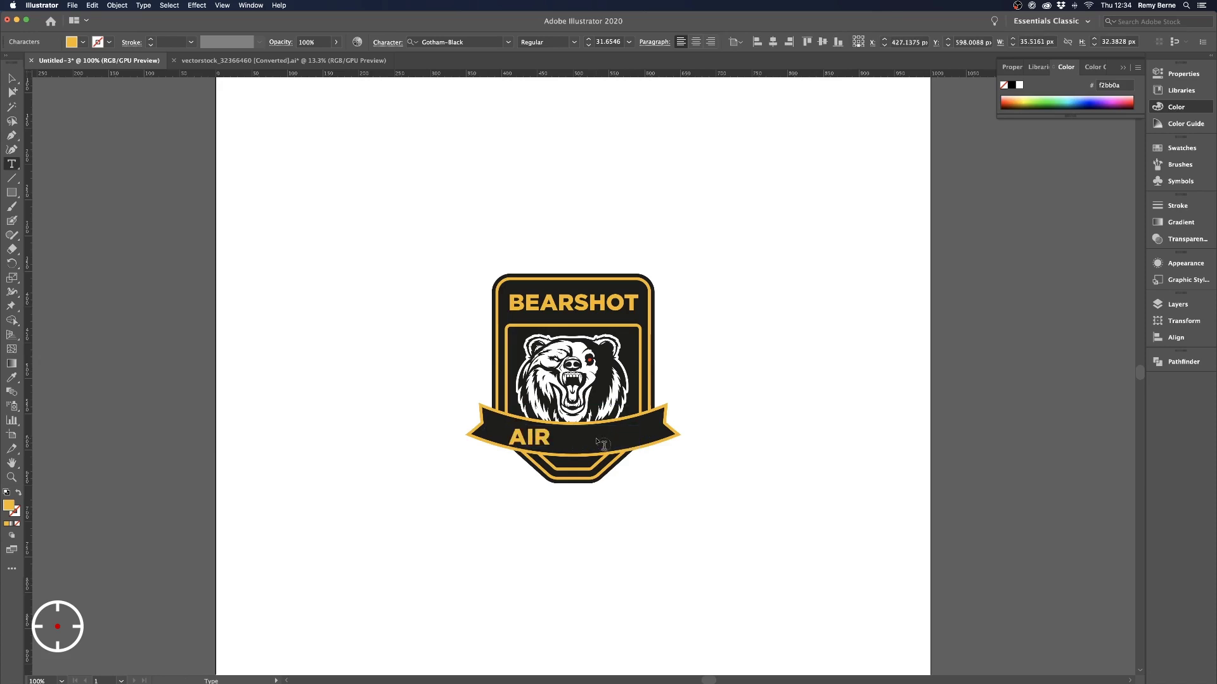
{"action": "key", "text": "super+z"}
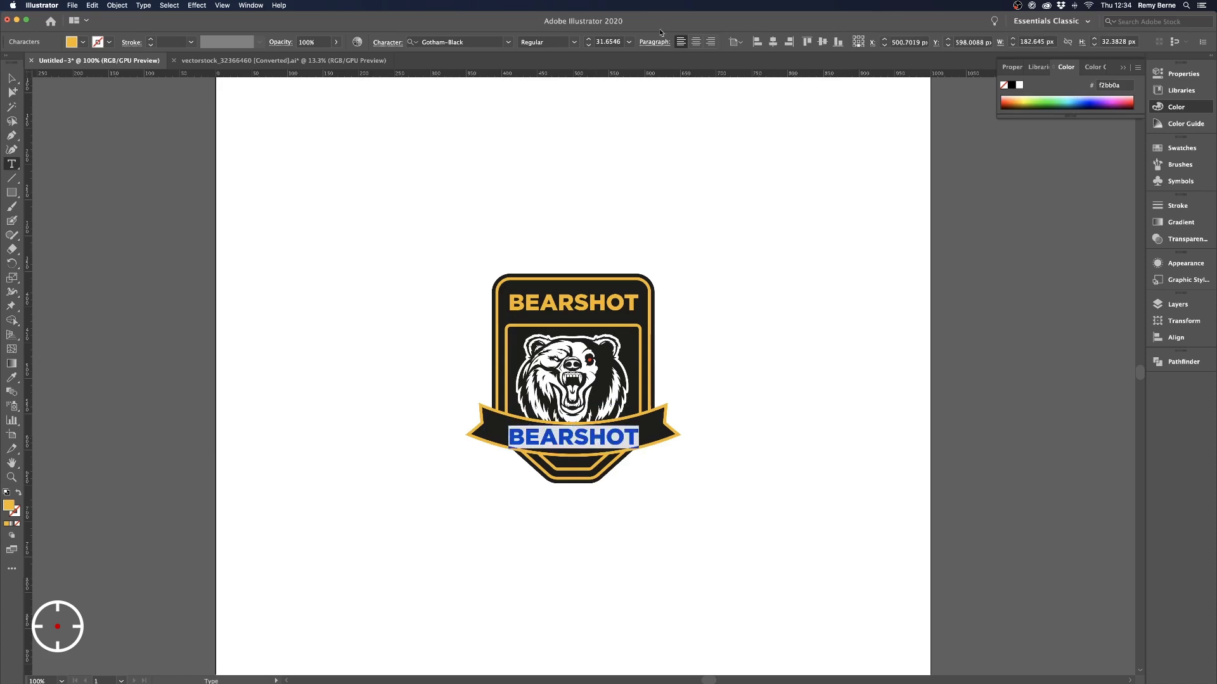
Centre the copied text's paragraph alignment and centre the text horizontally on the badge
{"action": "left_click", "coordinate": [695, 42]}
{"action": "key", "text": "Escape"}
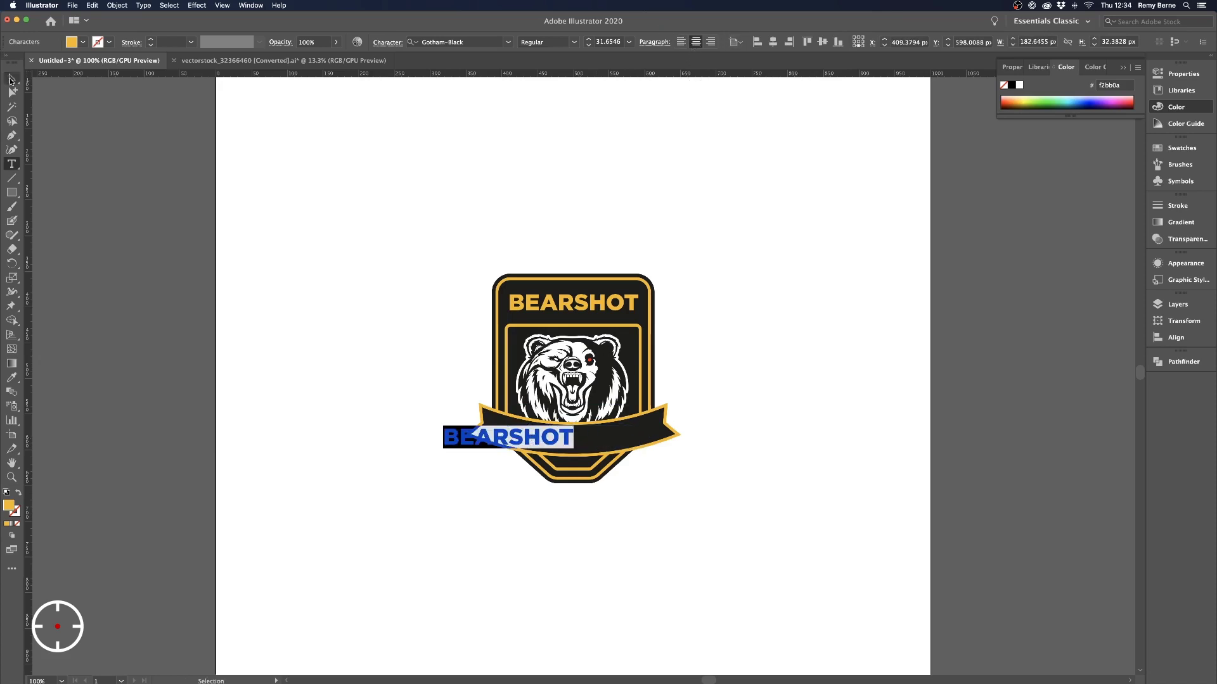
{"action": "left_click", "coordinate": [1176, 337]}
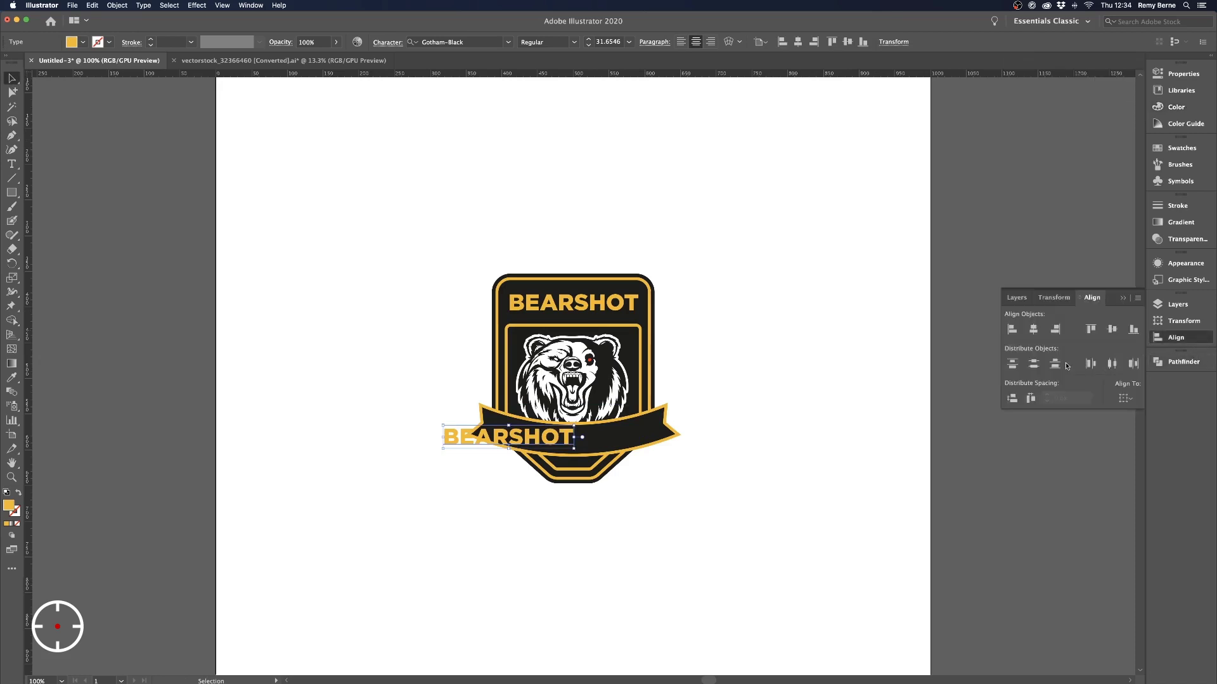
{"action": "left_click", "coordinate": [1033, 329]}
Replace the copied ribbon text with AIRSOFT
{"action": "double_click", "coordinate": [609, 436]}
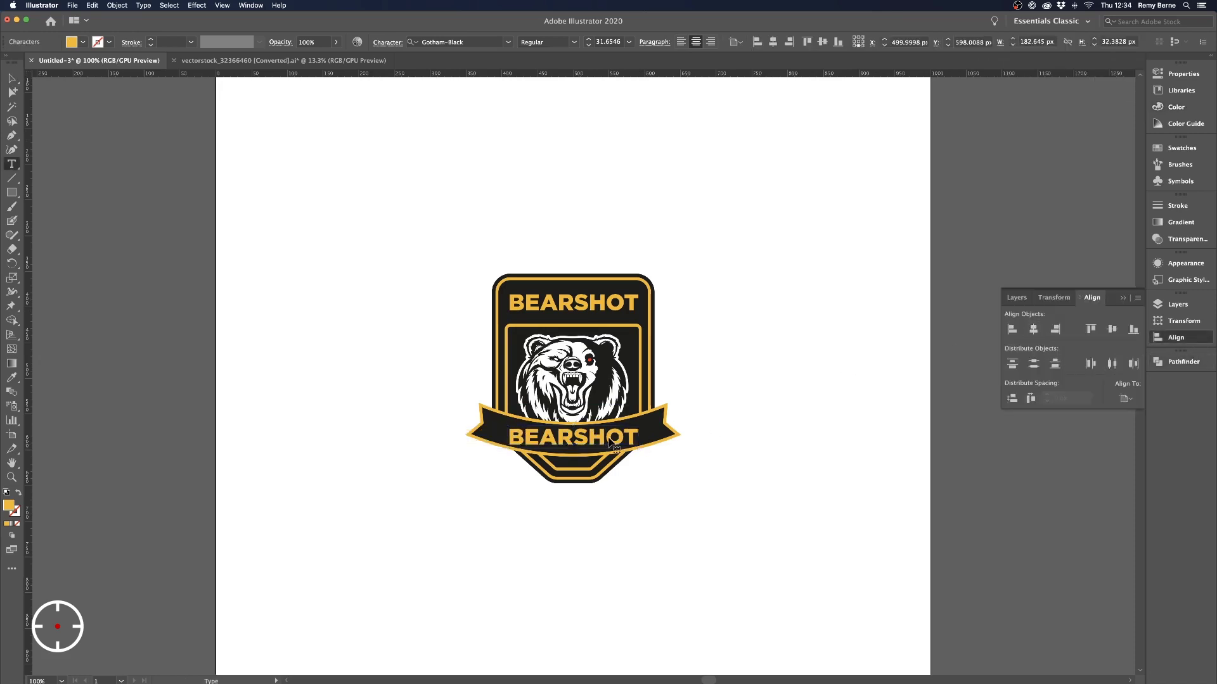
{"action": "key", "text": "super+a"}
{"action": "type", "text": "AIRSOFT"}
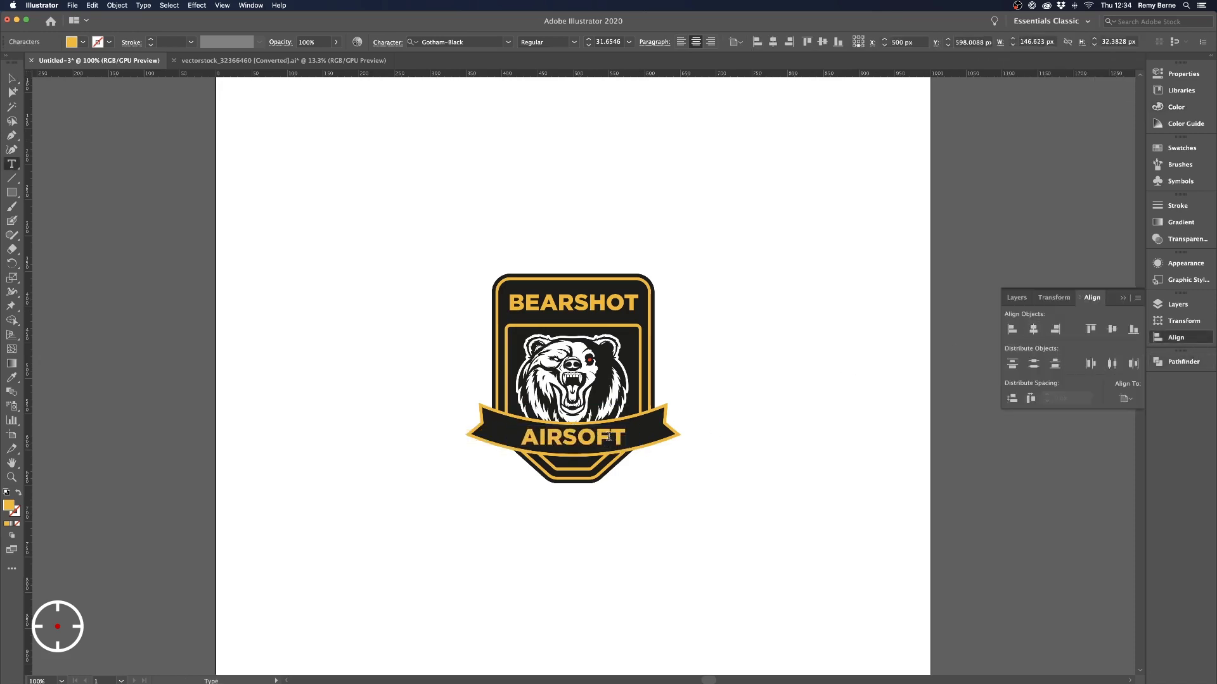
Scale the AIRSOFT text down proportionally around its centre to a font size of about 26 pt
{"action": "key", "text": "super+a"}
{"action": "left_click", "coordinate": [602, 41]}
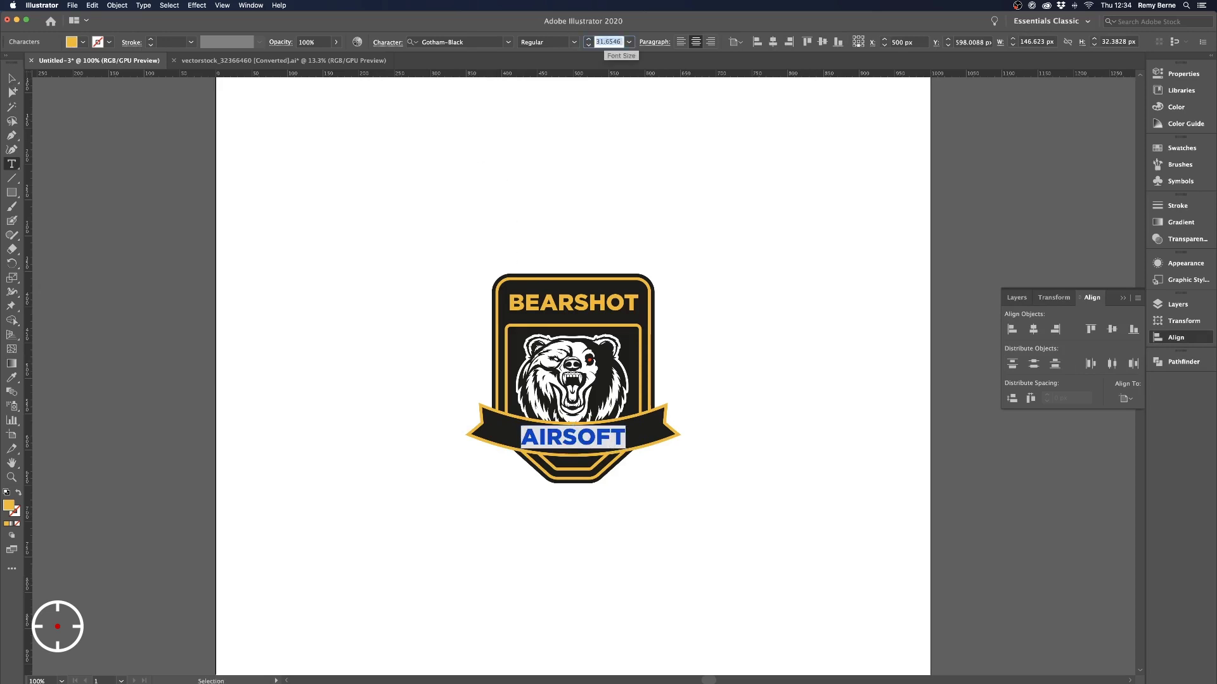
{"action": "left_click", "coordinate": [12, 78]}
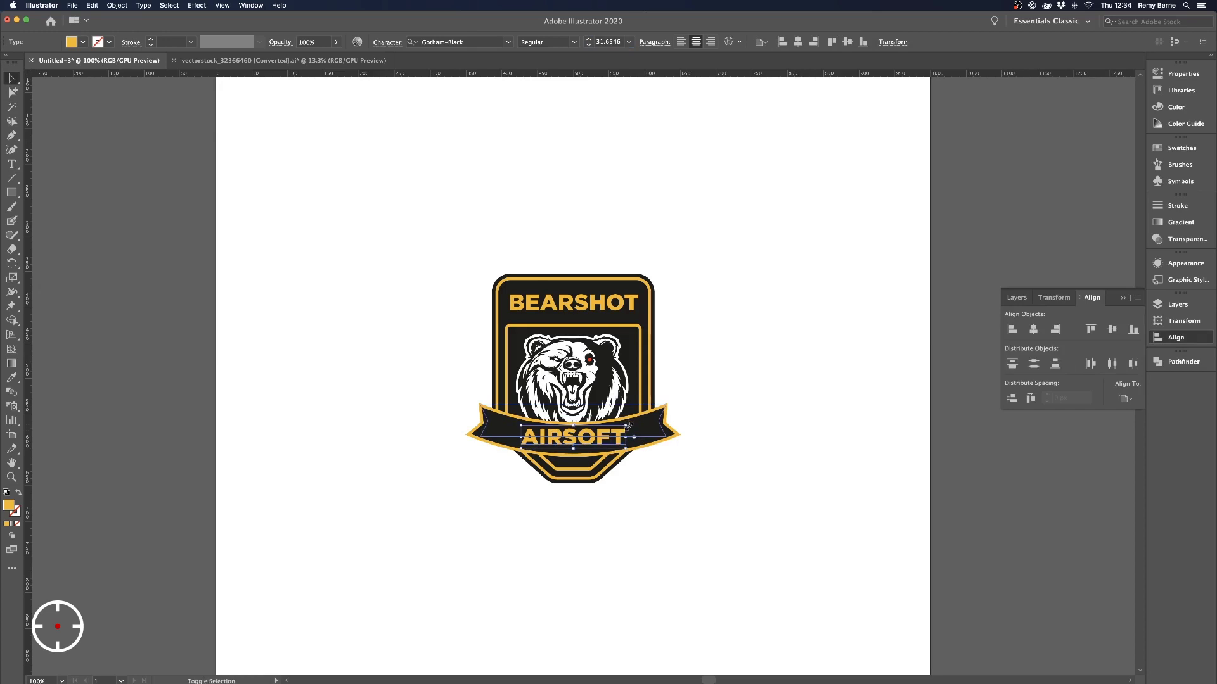
{"action": "left_click_drag", "start_coordinate": [636, 435], "coordinate": [607, 438]}
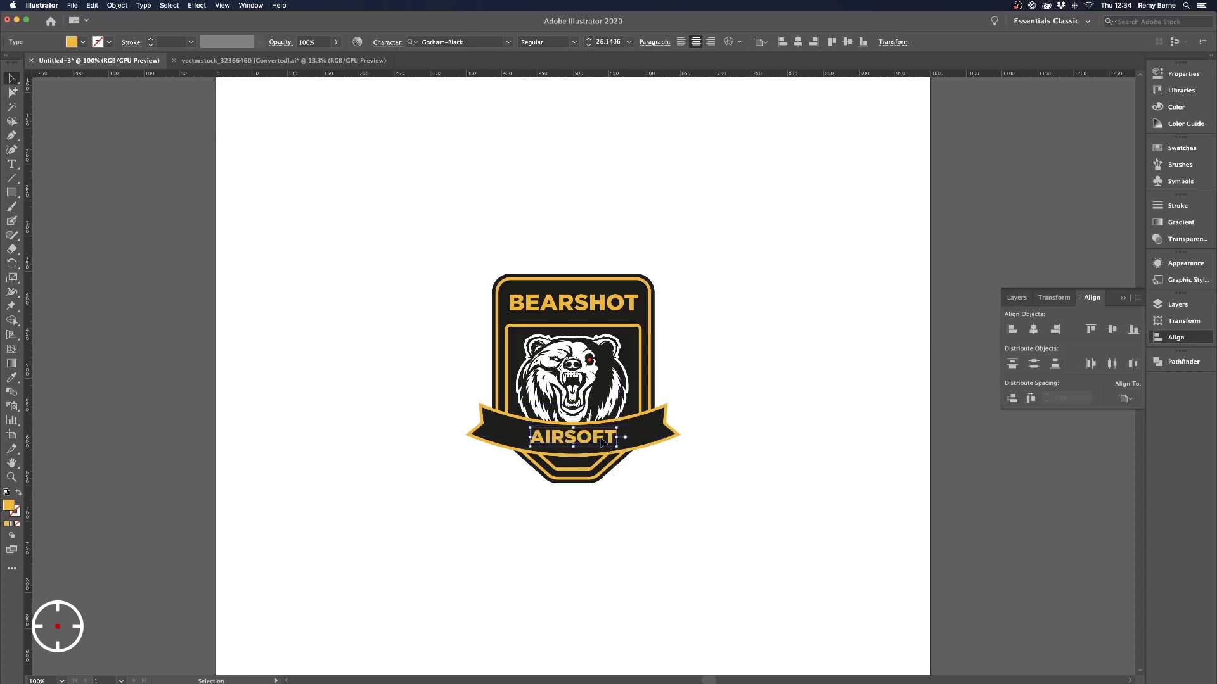
Compare the Gotham font weights on the AIRSOFT text and choose Gotham-Black
{"action": "double_click", "coordinate": [602, 437]}
{"action": "key", "text": "super+a"}
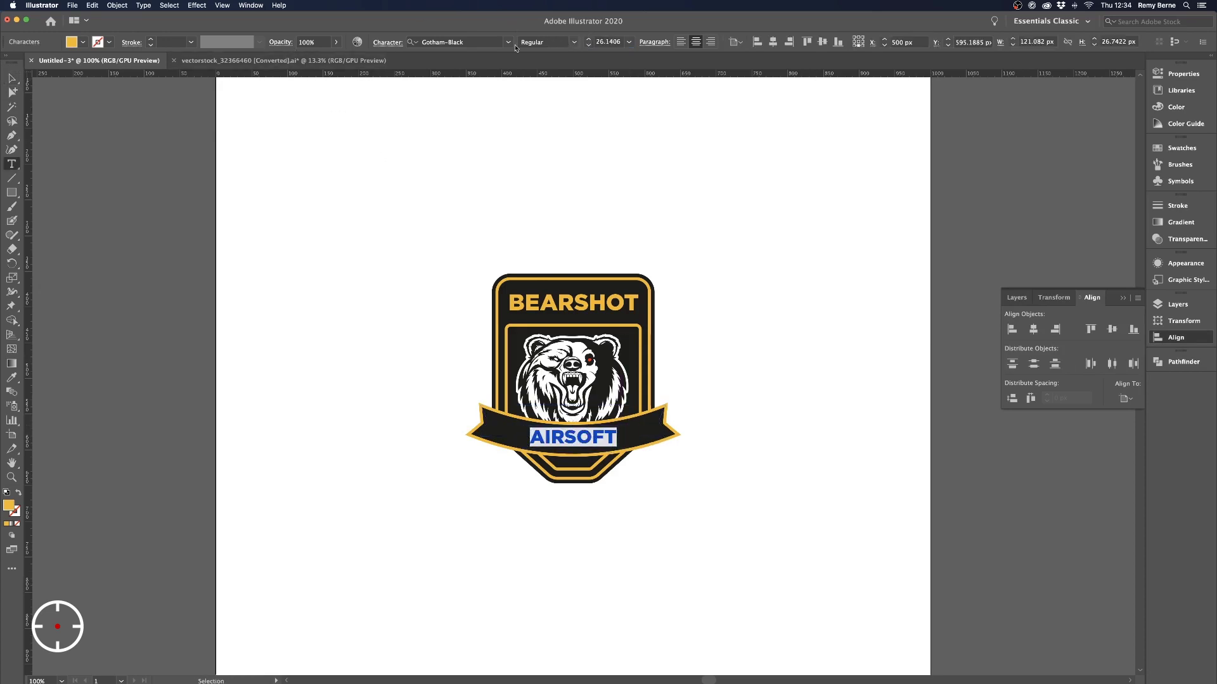
{"action": "left_click", "coordinate": [486, 42]}
{"action": "type", "text": "gotham"}
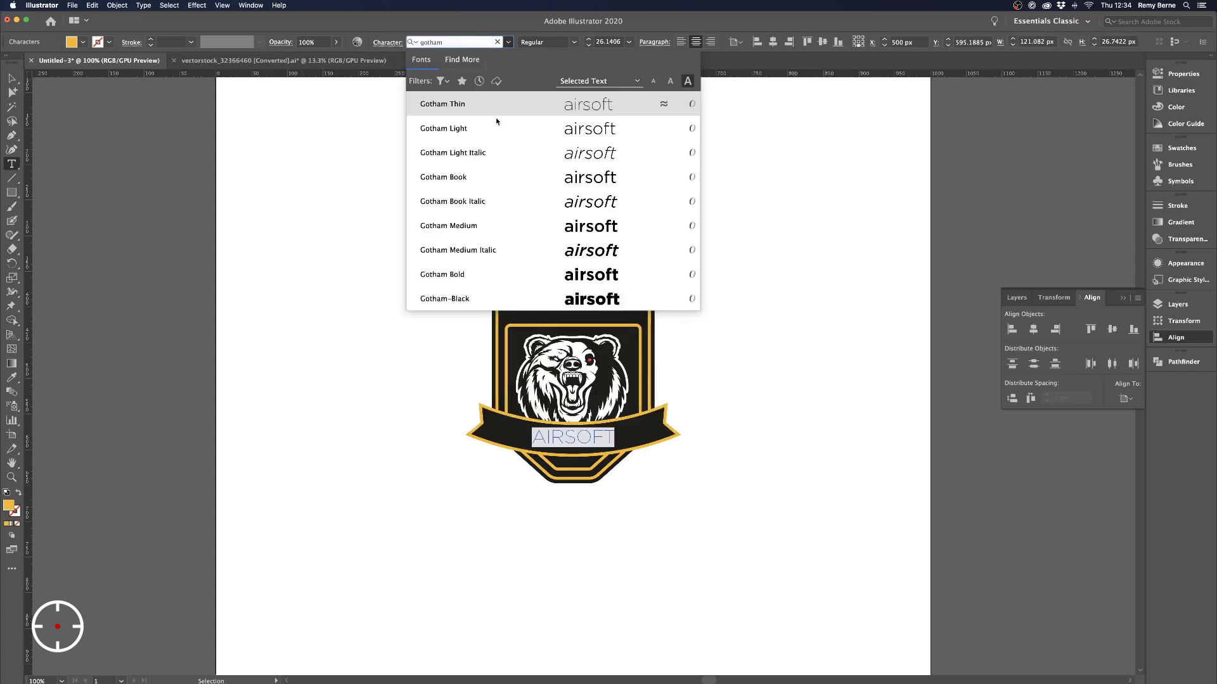
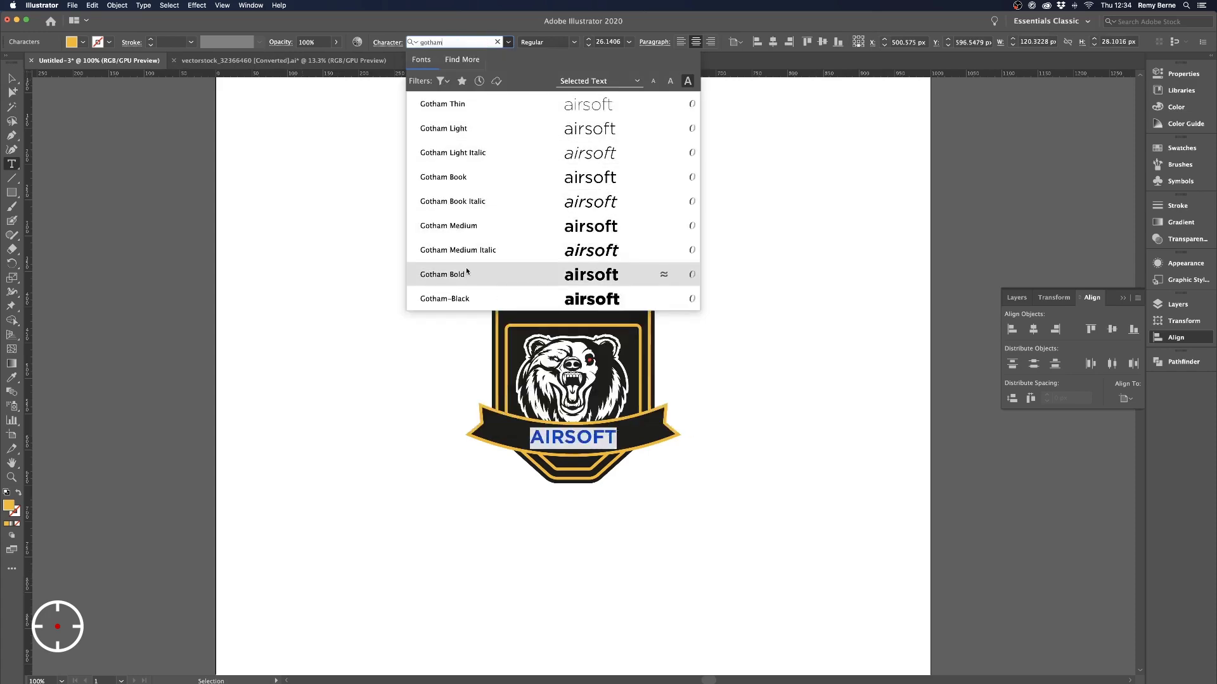
{"action": "left_click", "coordinate": [463, 302]}
{"action": "left_click", "coordinate": [576, 436]}
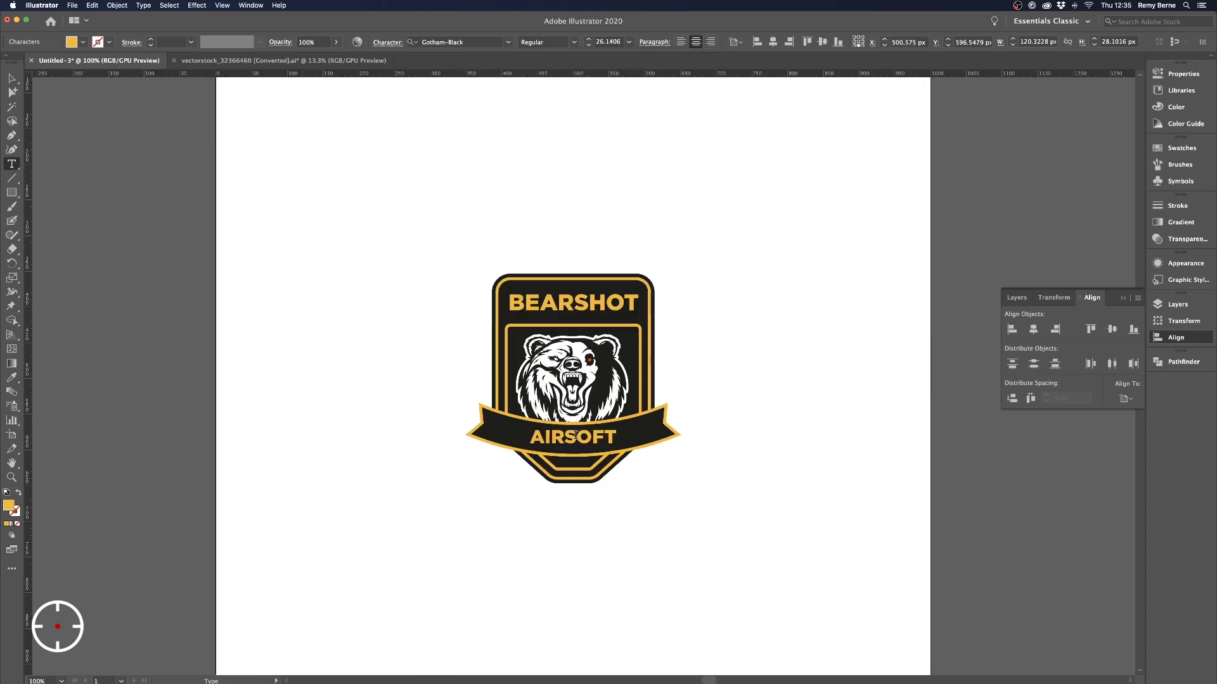
{"action": "key", "text": "super+a"}
{"action": "key", "text": "Escape"}
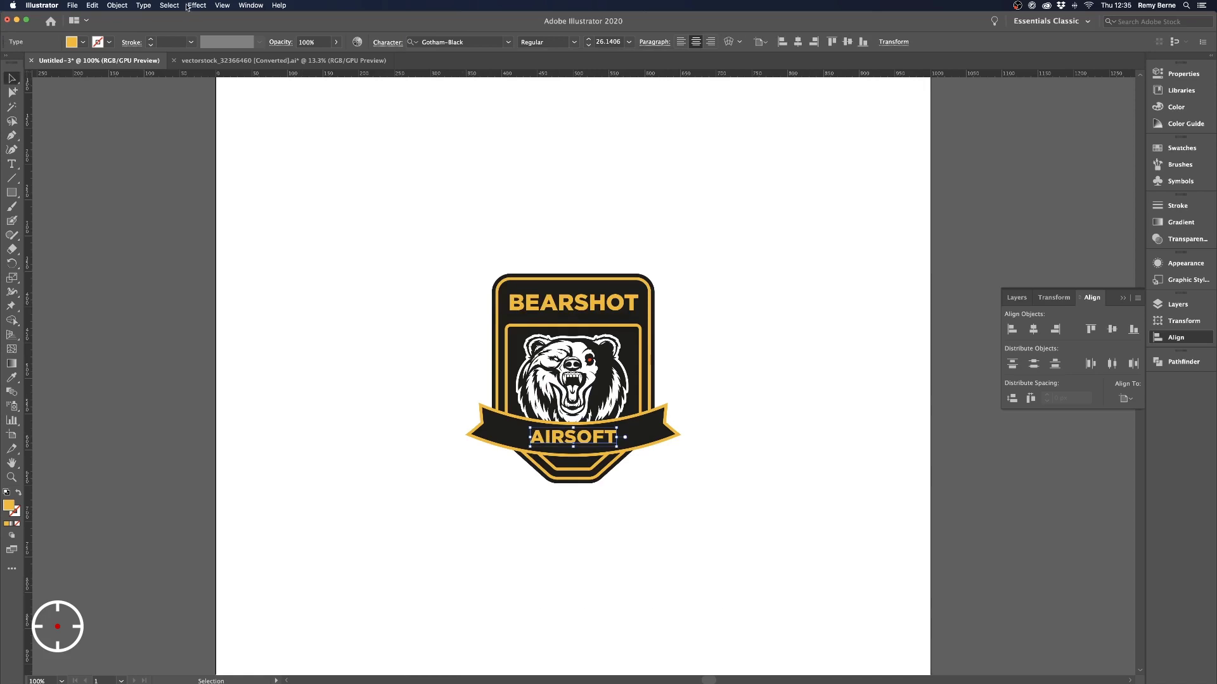
Try an Arc warp with a -14% bend on the AIRSOFT text
{"action": "left_click", "coordinate": [188, 6]}
{"action": "left_click", "coordinate": [216, 28]}
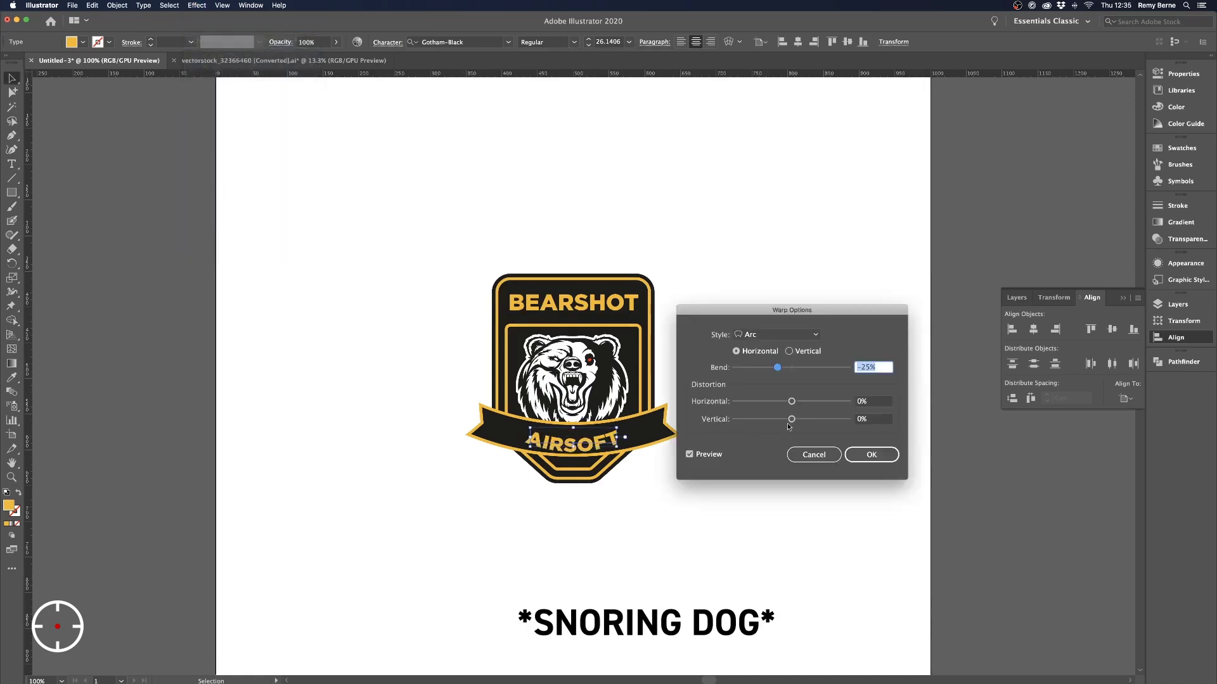
{"action": "left_click_drag", "start_coordinate": [779, 372], "coordinate": [784, 370]}
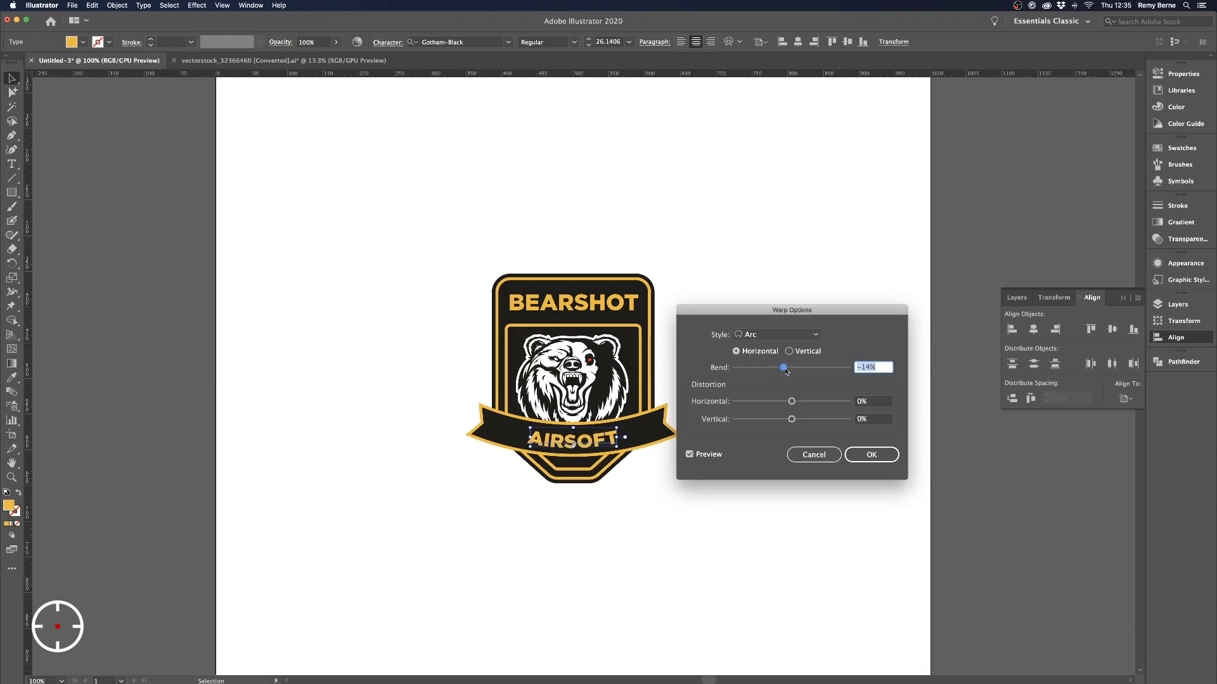
{"action": "key", "text": "Return"}
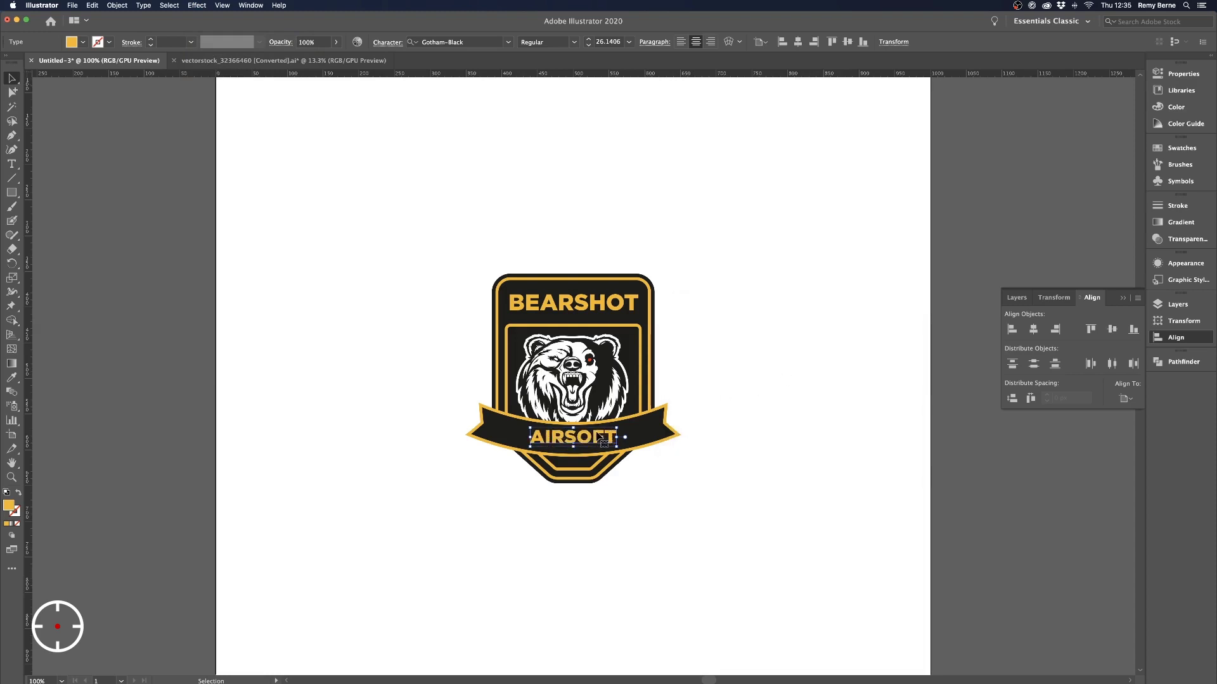
Apply an Arc warp with a -8% bend to the AIRSOFT text and position it vertically centred within the ribbon
{"action": "left_click_drag", "start_coordinate": [601, 438], "coordinate": [594, 447]}
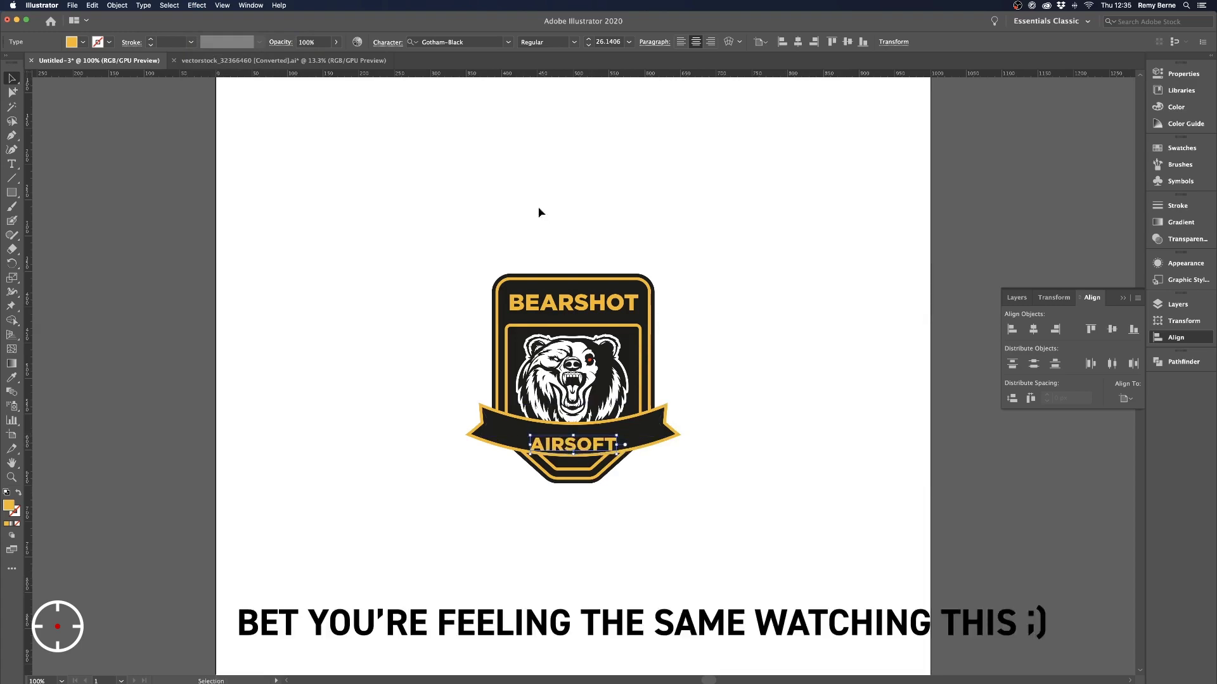
{"action": "left_click", "coordinate": [197, 5]}
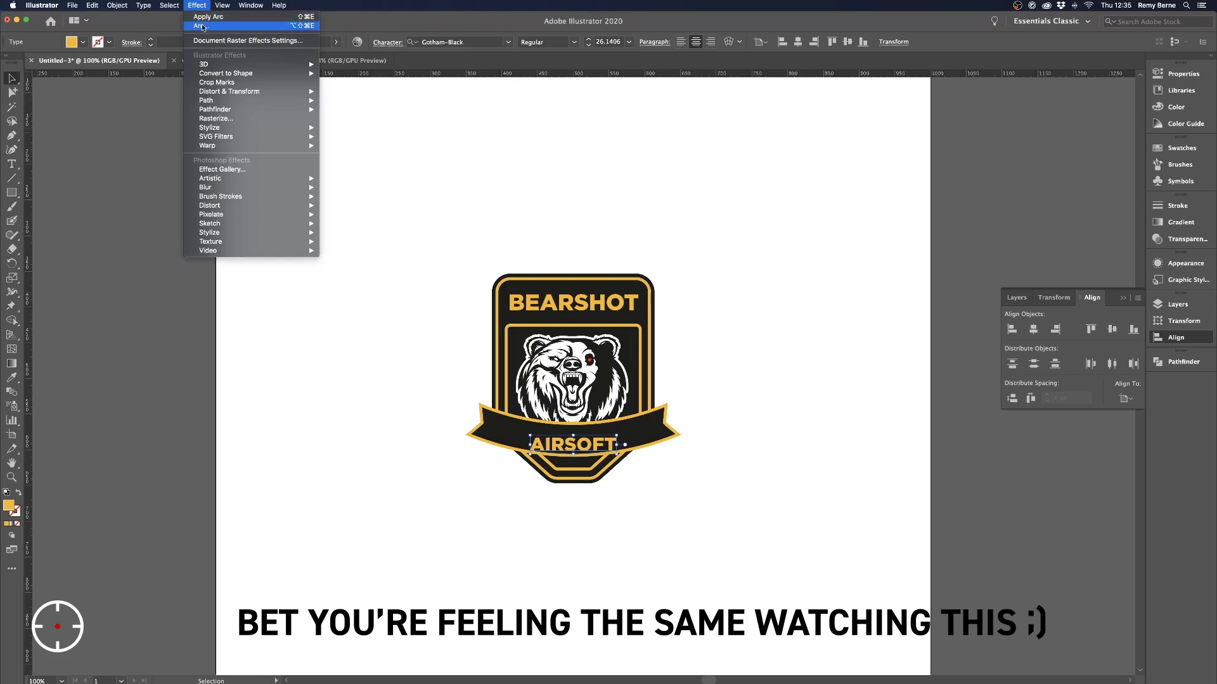
{"action": "left_click", "coordinate": [229, 25]}
{"action": "key", "text": "Up"}
{"action": "key", "text": "Up"}
{"action": "key", "text": "Up"}
{"action": "key", "text": "Up"}
{"action": "key", "text": "Up"}
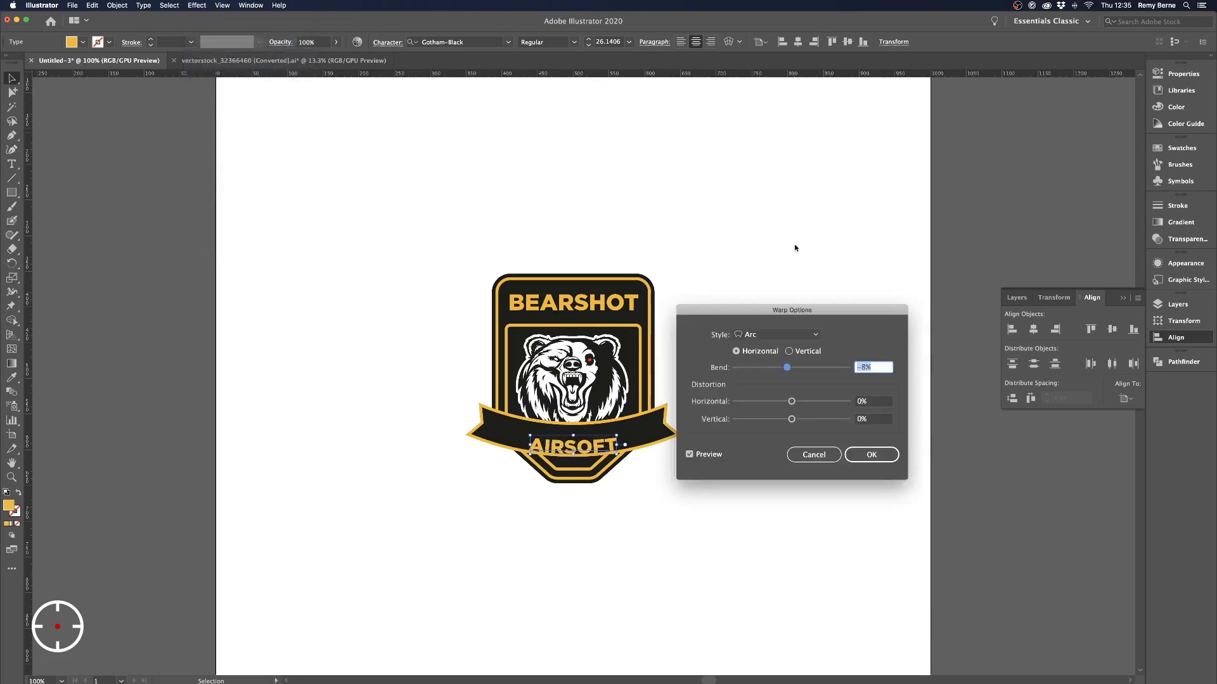
{"action": "key", "text": "Return"}
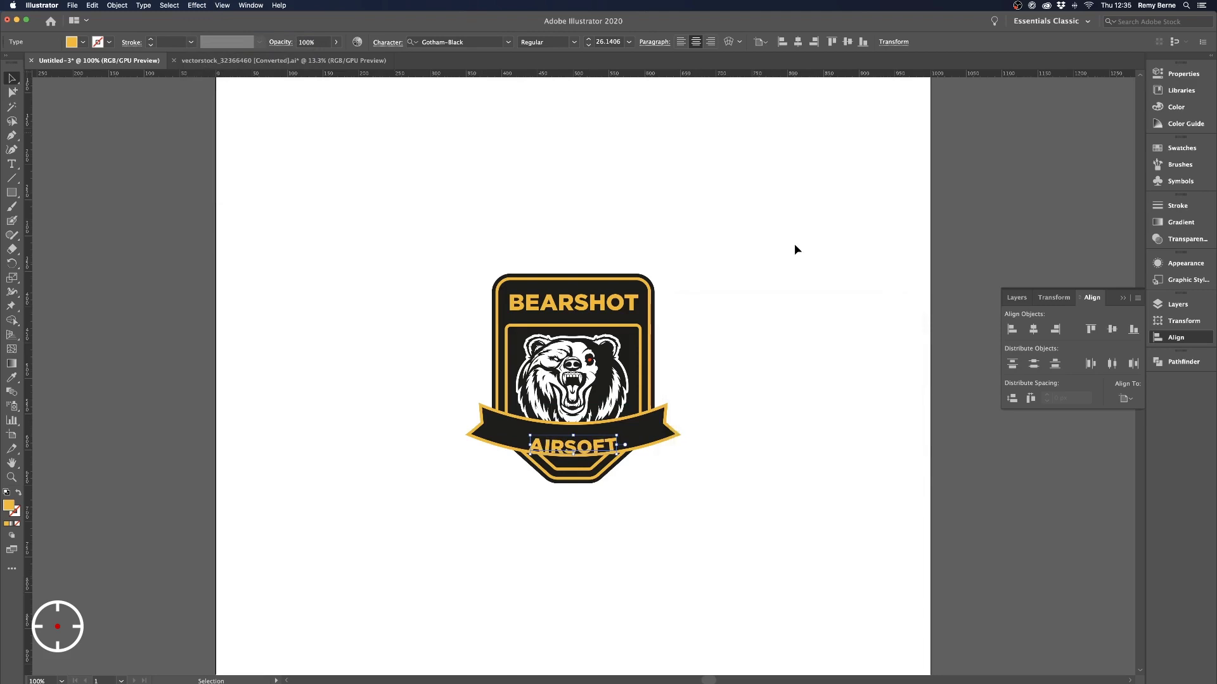
{"action": "left_click_drag", "start_coordinate": [590, 466], "coordinate": [598, 441]}
{"action": "left_click", "coordinate": [720, 485]}
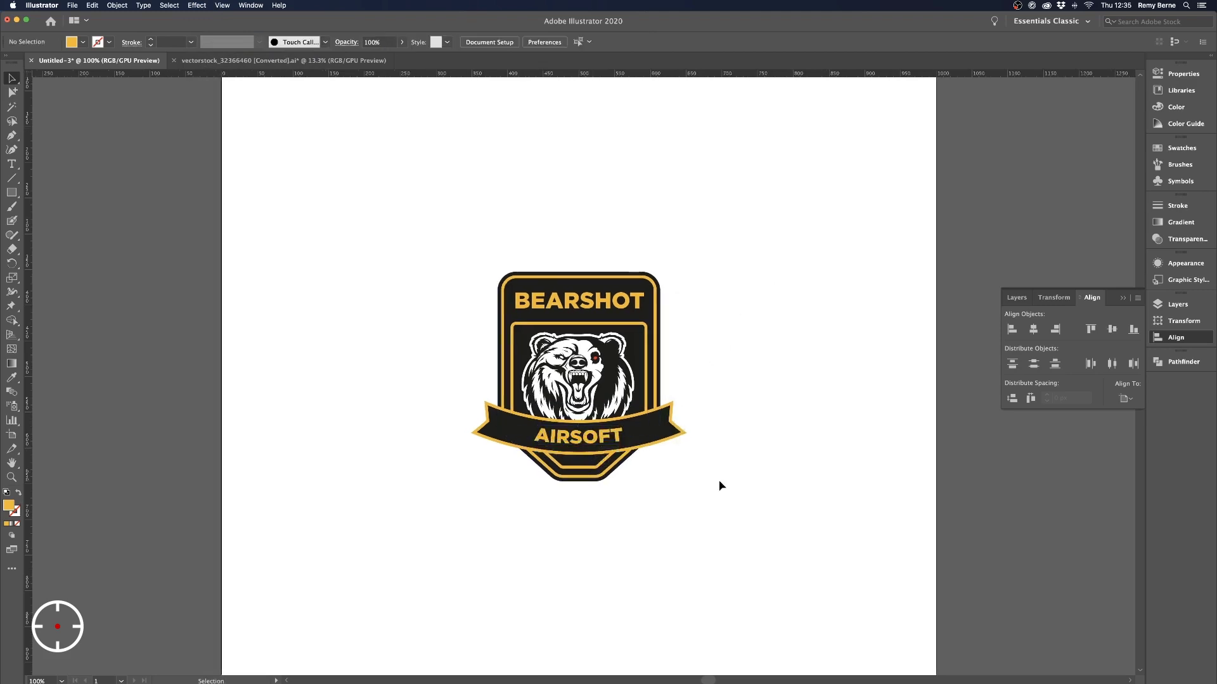
Try an additional Arc warp on the AIRSOFT text, comparing bend values up to 8% and applying -3%
{"action": "key", "text": "super+equal"}
{"action": "key", "text": "super+equal"}
{"action": "key", "text": "super+equal"}
{"action": "scroll", "coordinate": [759, 426], "scroll_direction": "down", "scroll_amount": 3}
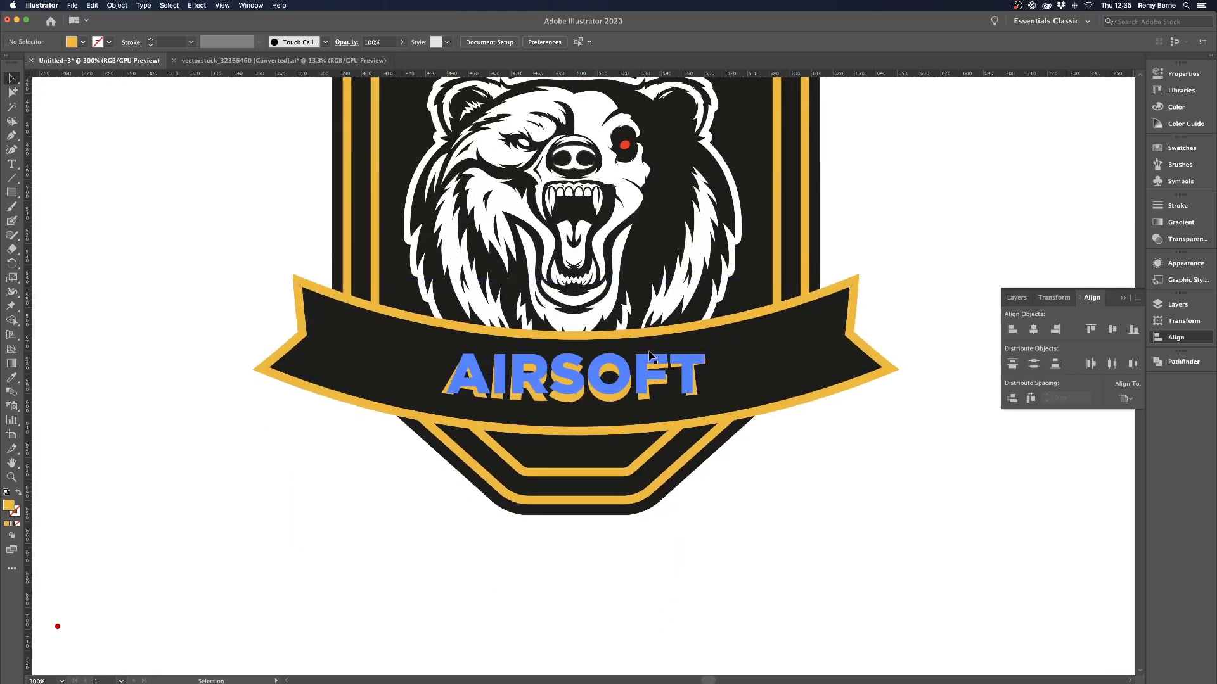
{"action": "left_click", "coordinate": [645, 371]}
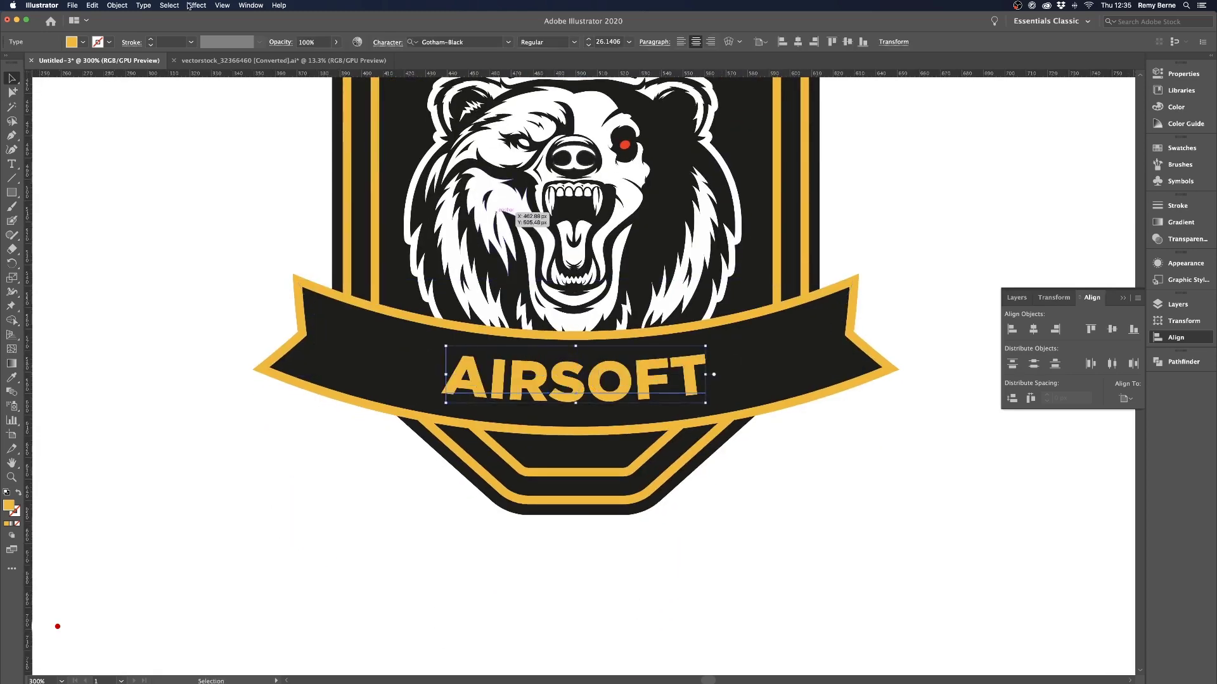
{"action": "left_click", "coordinate": [196, 5]}
{"action": "left_click", "coordinate": [212, 26]}
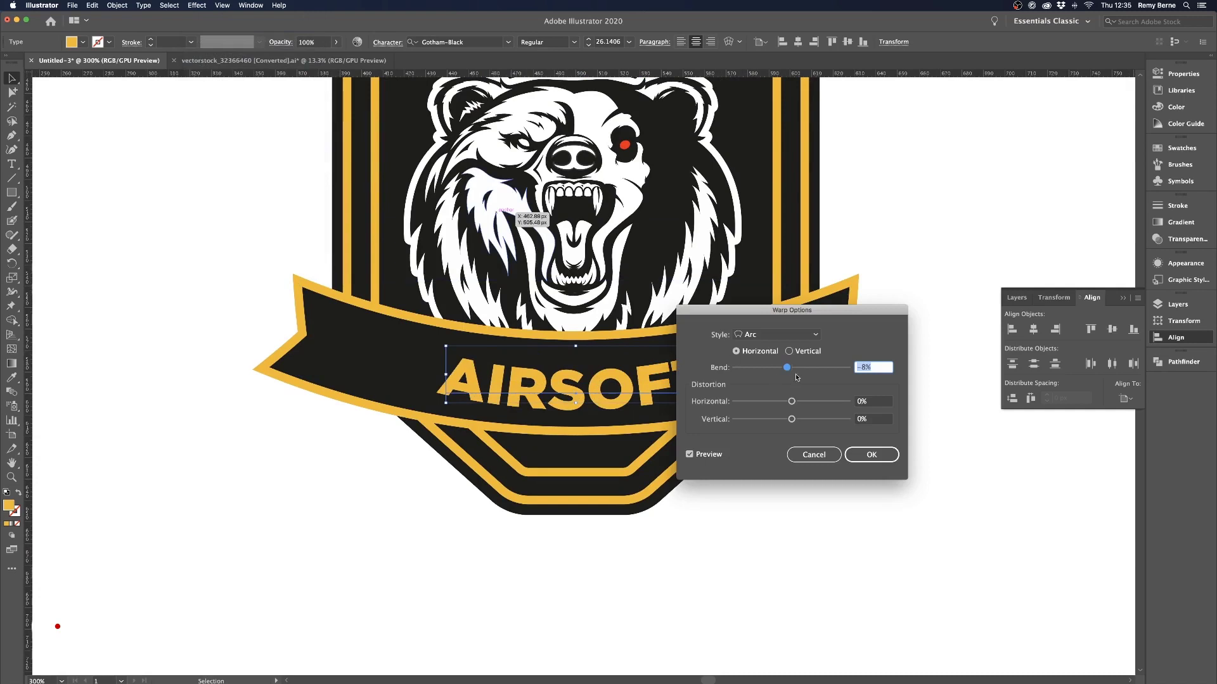
{"action": "key", "text": "Up"}
{"action": "key", "text": "Up"}
{"action": "key", "text": "Up"}
{"action": "key", "text": "Up"}
{"action": "key", "text": "Up"}
{"action": "key", "text": "Up"}
{"action": "key", "text": "Up"}
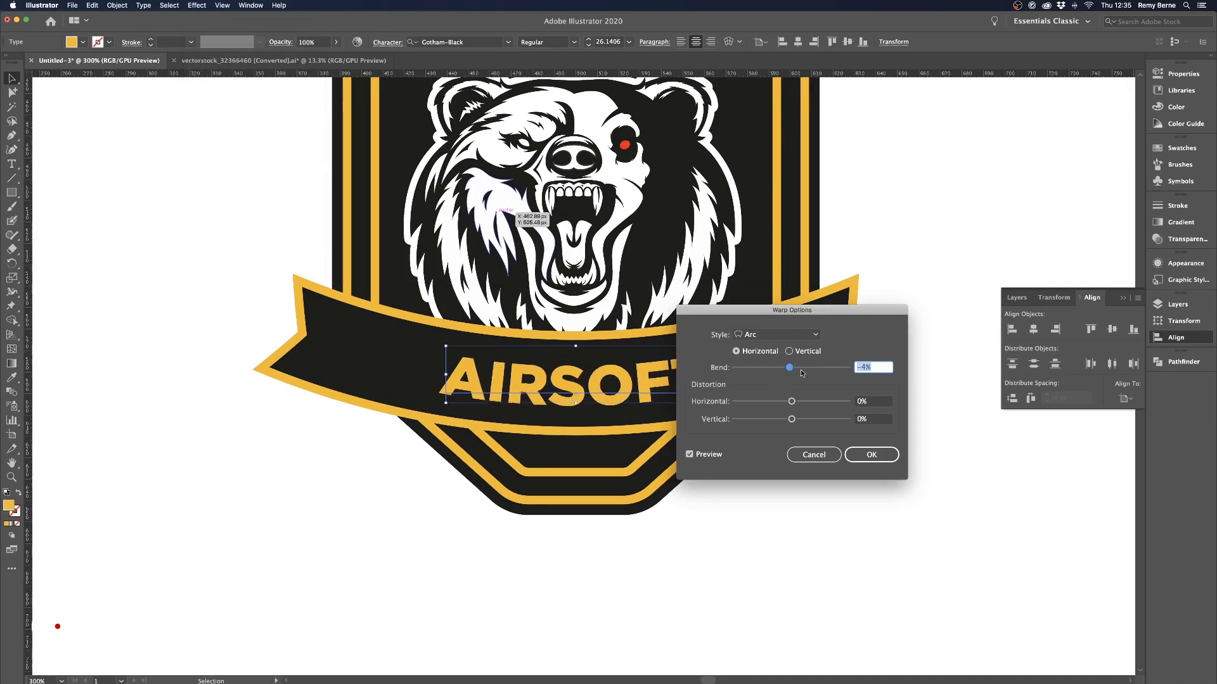
{"action": "key", "text": "Up"}
{"action": "key", "text": "Up"}
{"action": "key", "text": "Up"}
{"action": "key", "text": "Up"}
{"action": "key", "text": "Up"}
{"action": "key", "text": "Up"}
{"action": "key", "text": "Up"}
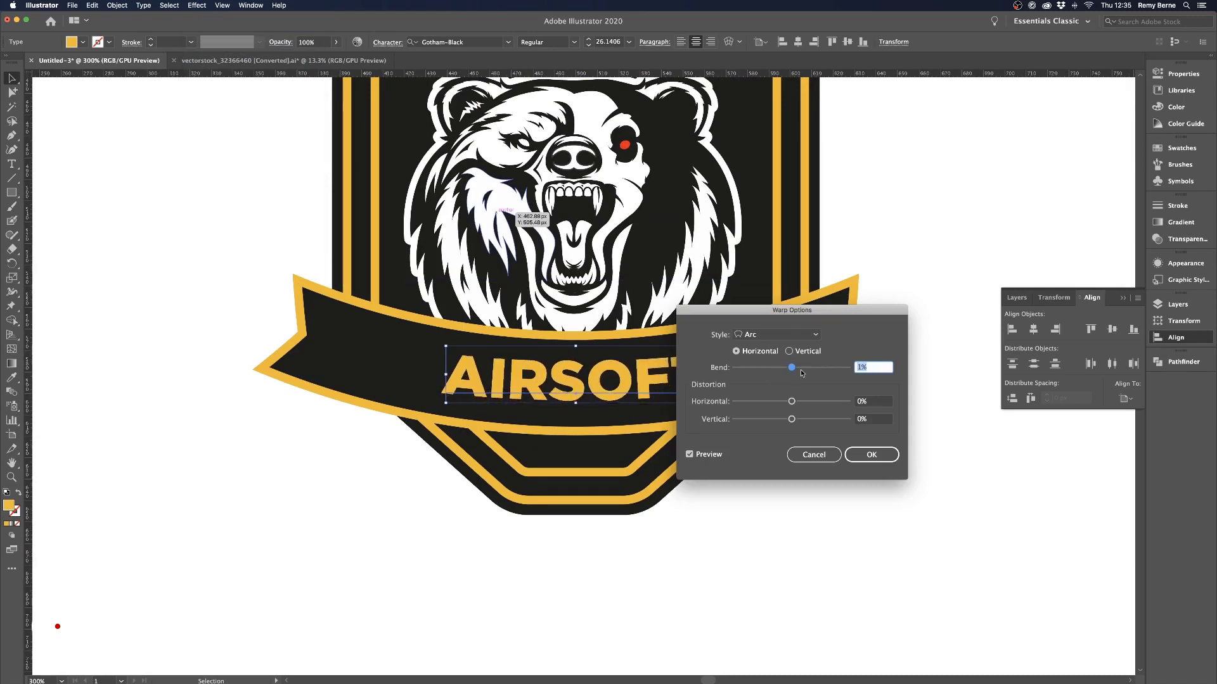
{"action": "key", "text": "Down"}
{"action": "key", "text": "Down"}
{"action": "key", "text": "Down"}
{"action": "key", "text": "Down"}
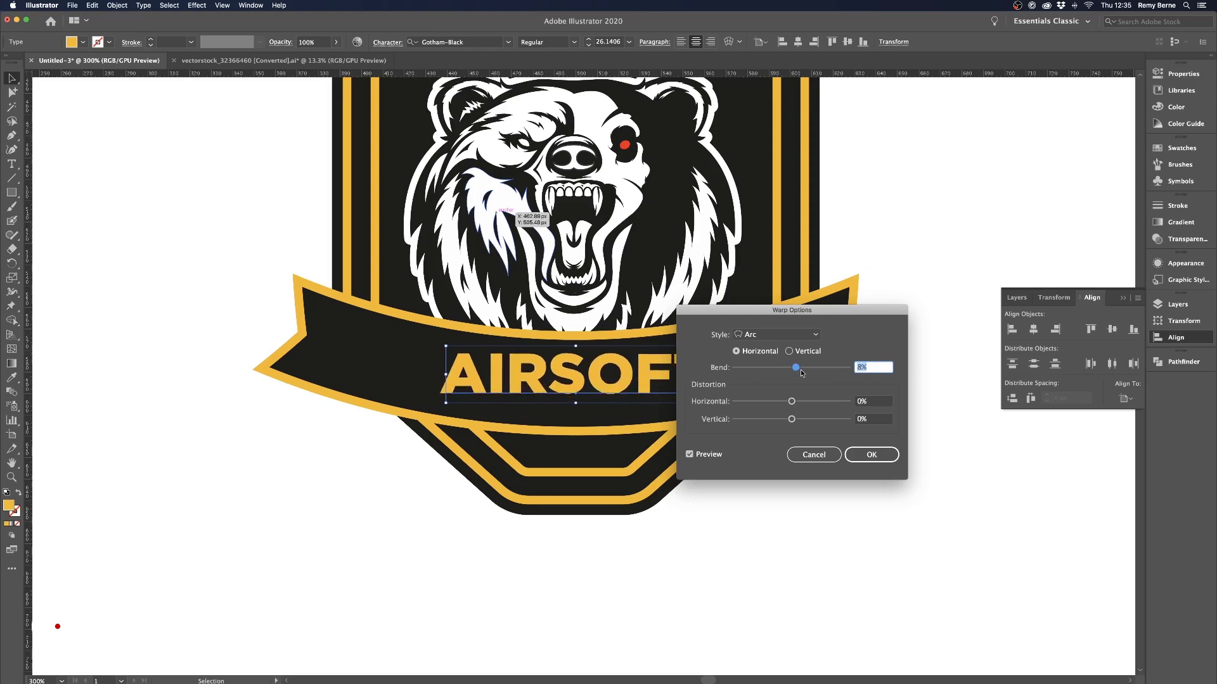
{"action": "key", "text": "Down"}
{"action": "key", "text": "Down"}
{"action": "key", "text": "Down"}
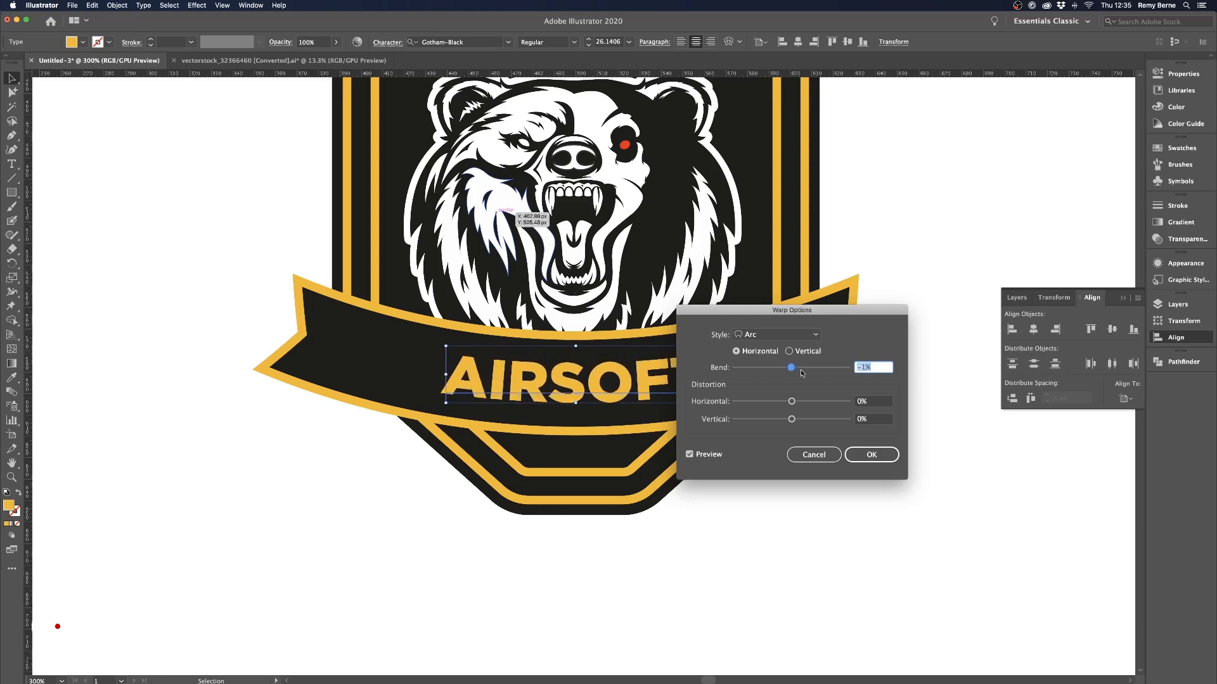
{"action": "key", "text": "Down"}
{"action": "key", "text": "Down"}
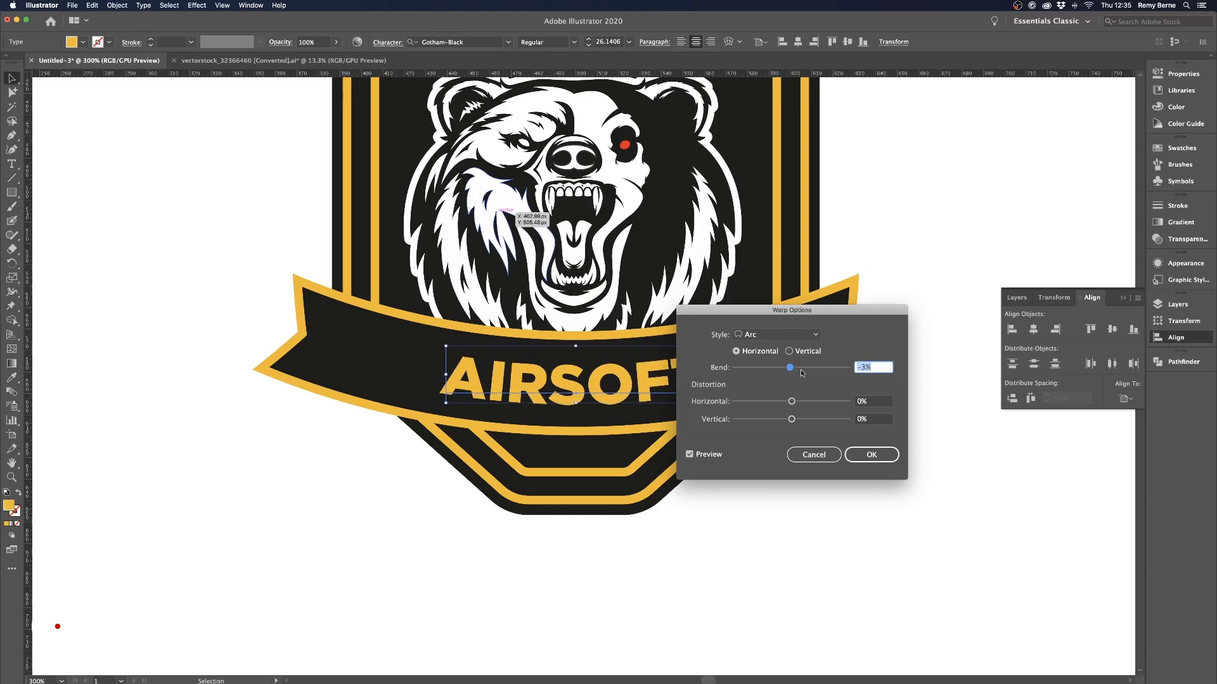
{"action": "key", "text": "Return"}
{"action": "left_click", "coordinate": [844, 516]}
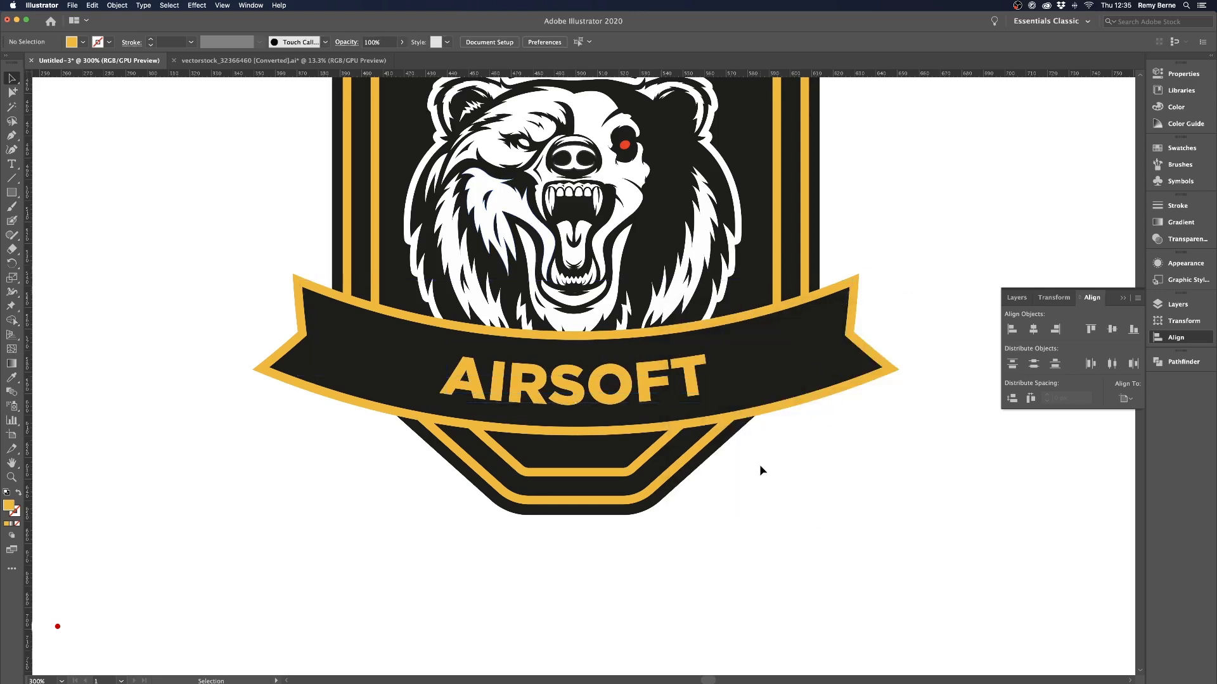
Undo the additional Arc warp on the AIRSOFT text
{"action": "left_click_drag", "start_coordinate": [634, 393], "coordinate": [636, 385]}
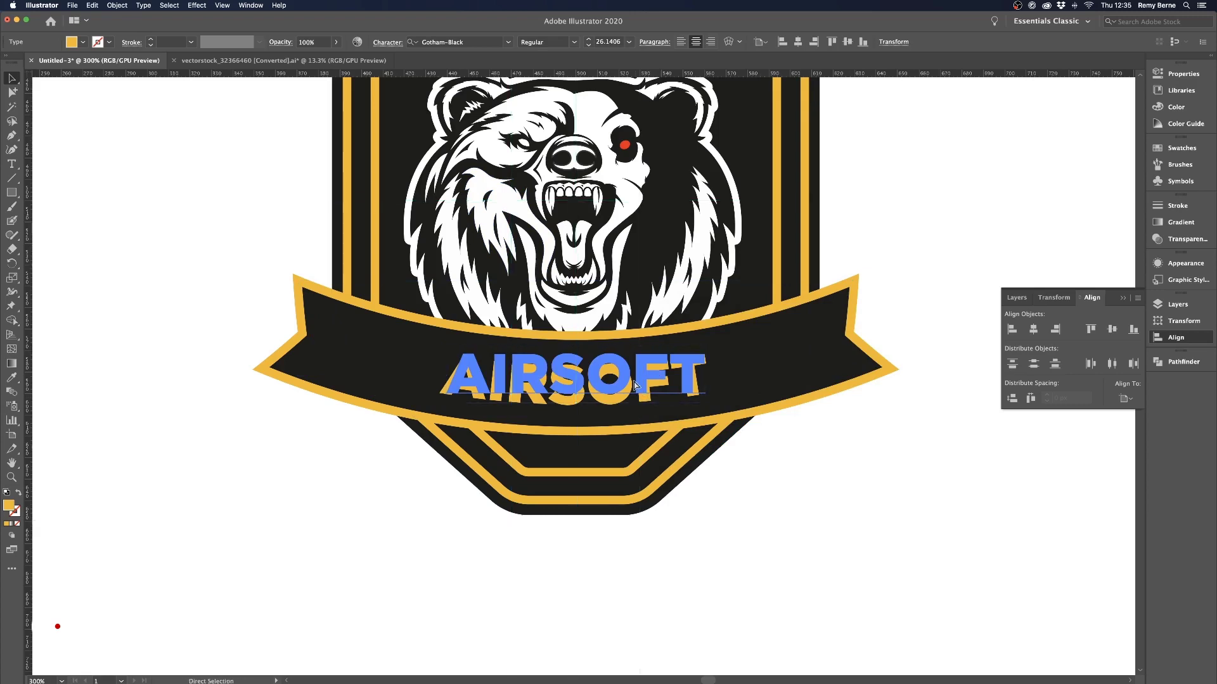
{"action": "key", "text": "super+minus"}
{"action": "key", "text": "super+minus"}
{"action": "left_click", "coordinate": [732, 470]}
{"action": "key", "text": "super+minus"}
{"action": "key", "text": "super+minus"}
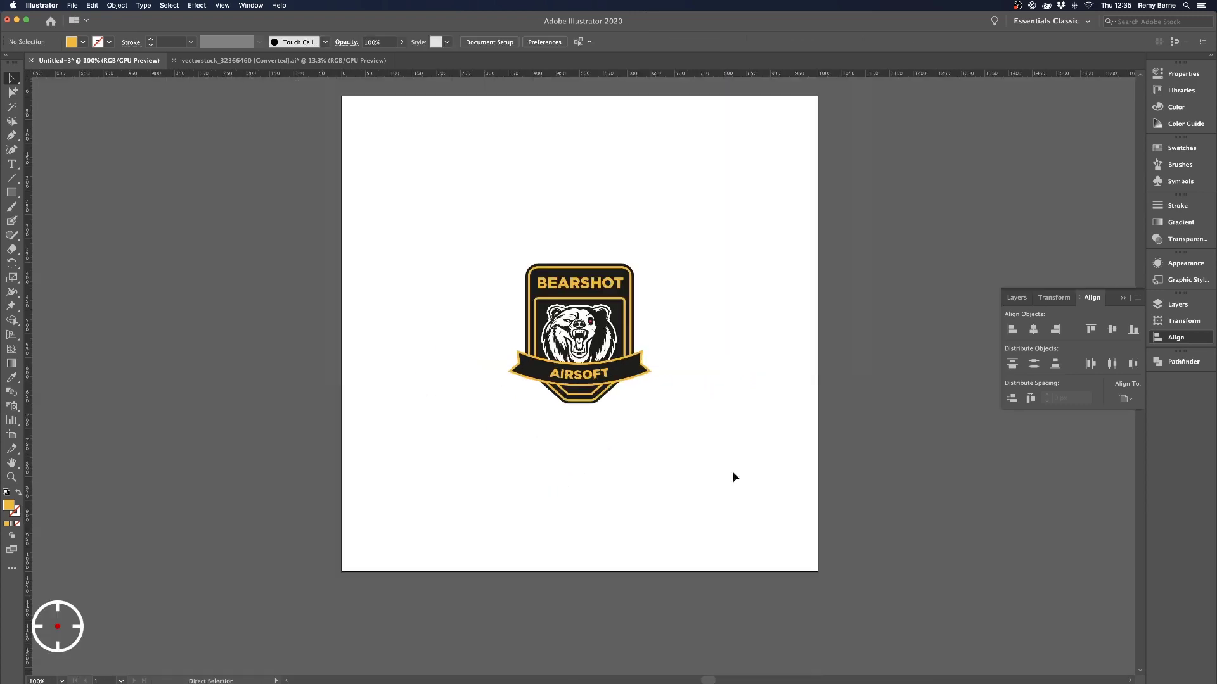
{"action": "key", "text": "super+z"}
{"action": "key", "text": "super+z"}
{"action": "key", "text": "super+z"}
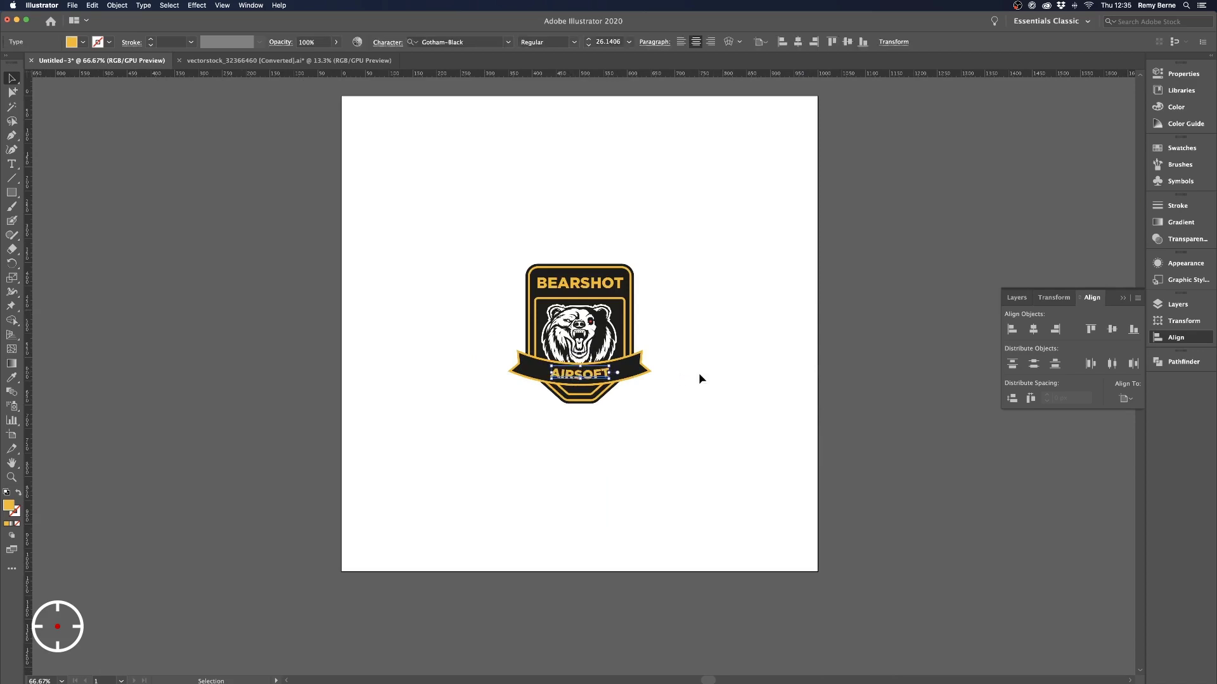
{"action": "left_click", "coordinate": [717, 390]}
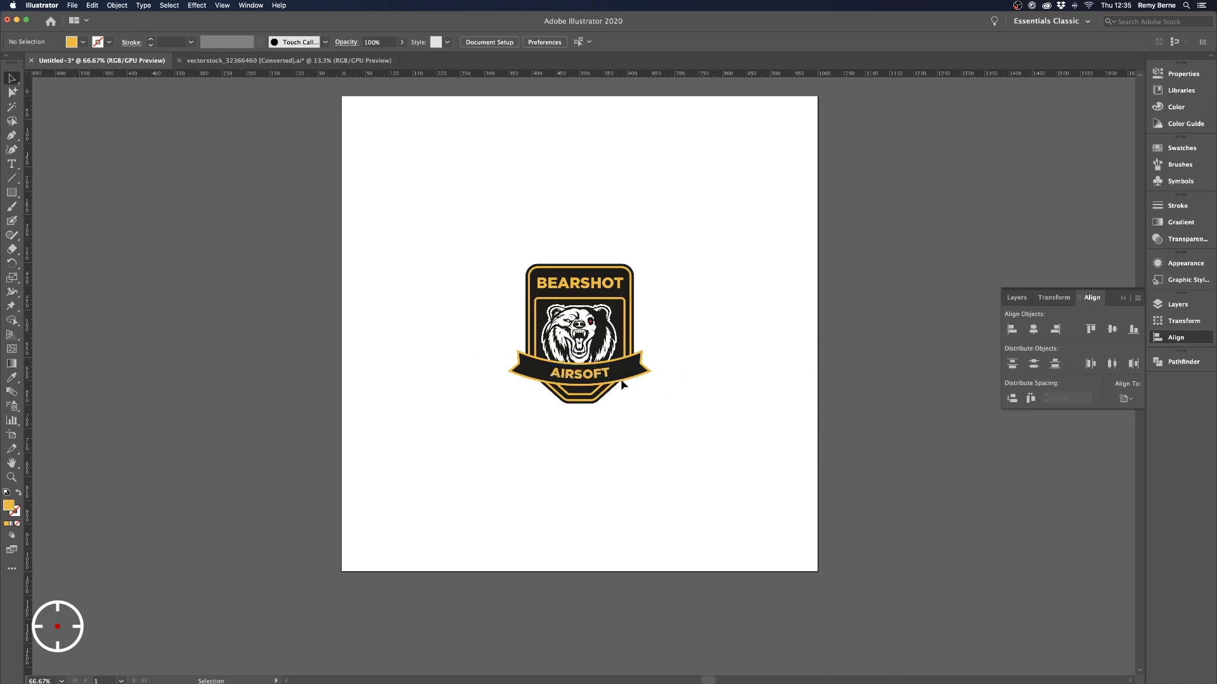
Recolour the BEARSHOT and AIRSOFT lettering white
{"action": "left_click", "coordinate": [602, 377]}
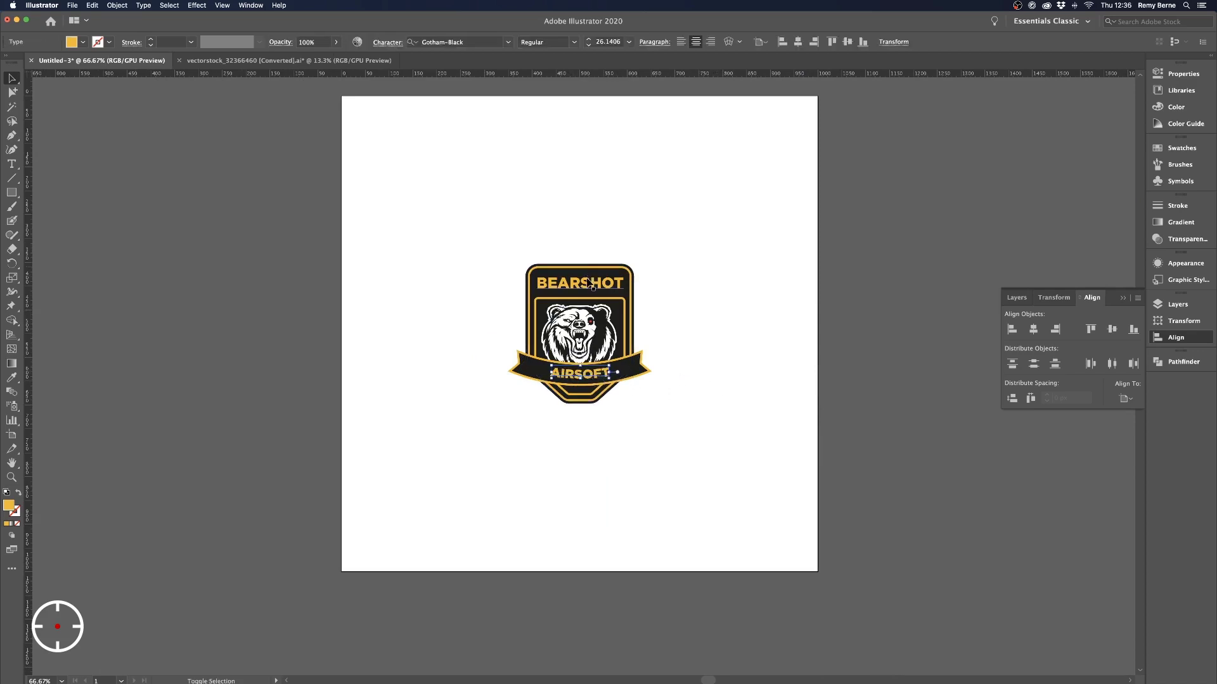
{"action": "key", "text": "super+z"}
{"action": "left_click", "coordinate": [691, 293]}
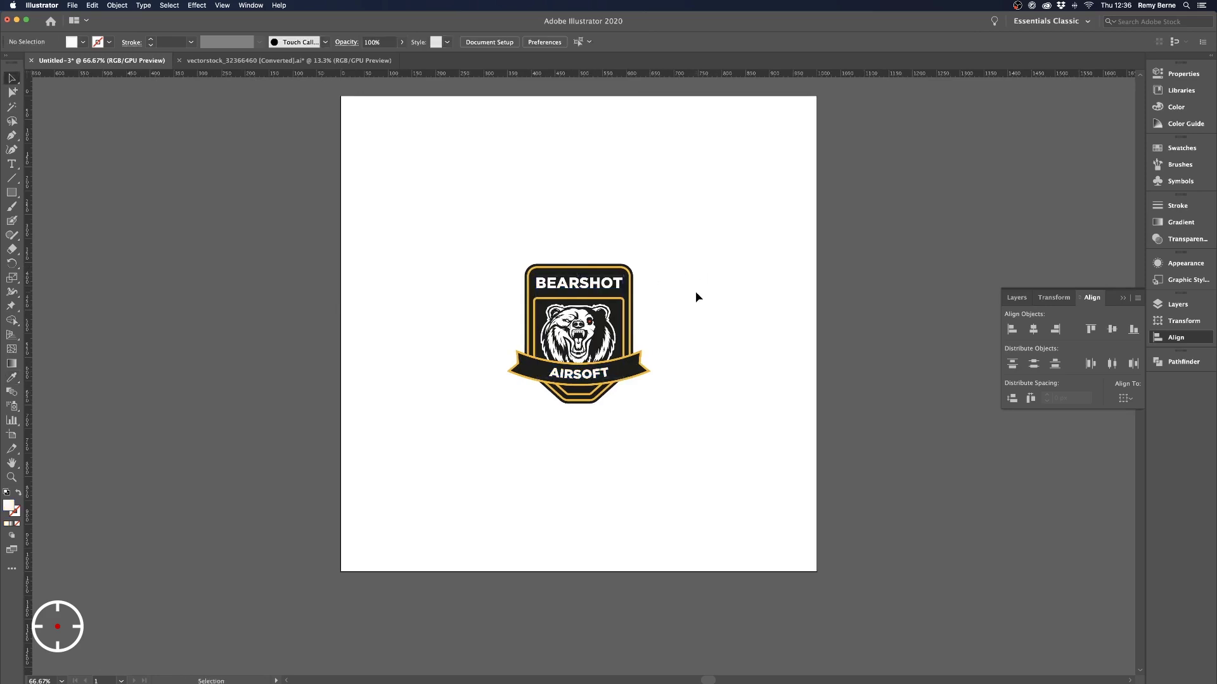
Try a freehand white five-pointed star about 19 px wide on the left end of the ribbon, then delete it
{"action": "key", "text": "super+equal"}
{"action": "key", "text": "super+equal"}
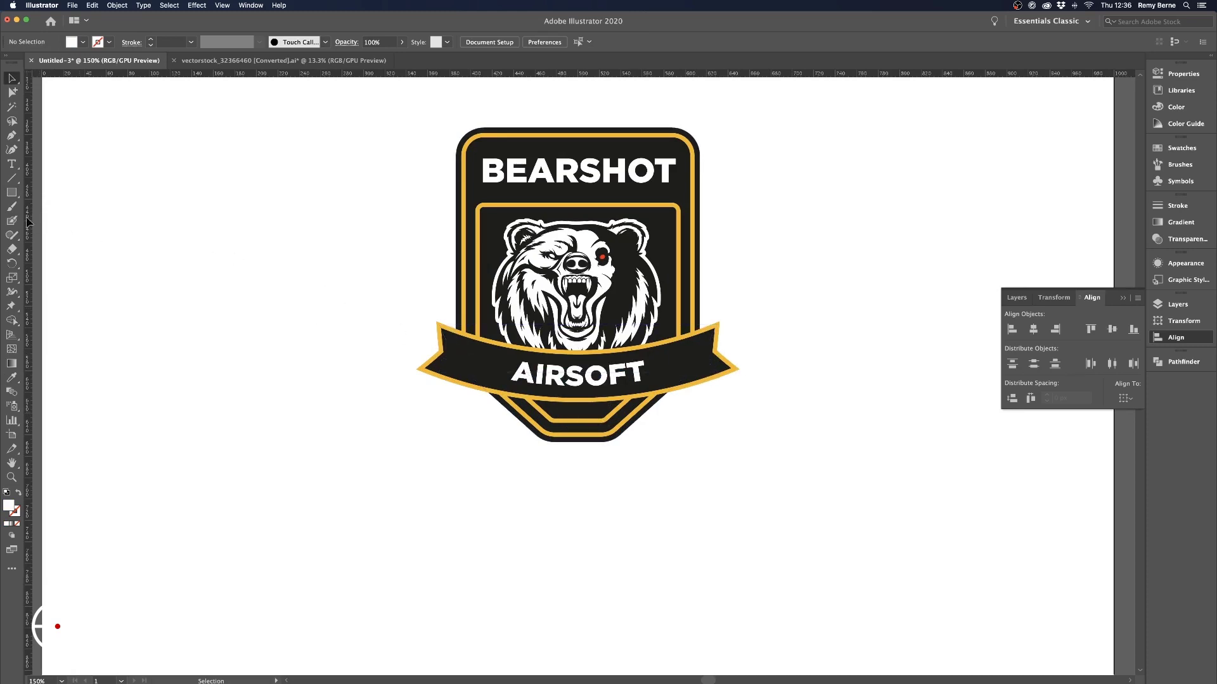
{"action": "left_click_drag", "start_coordinate": [11, 192], "coordinate": [57, 250]}
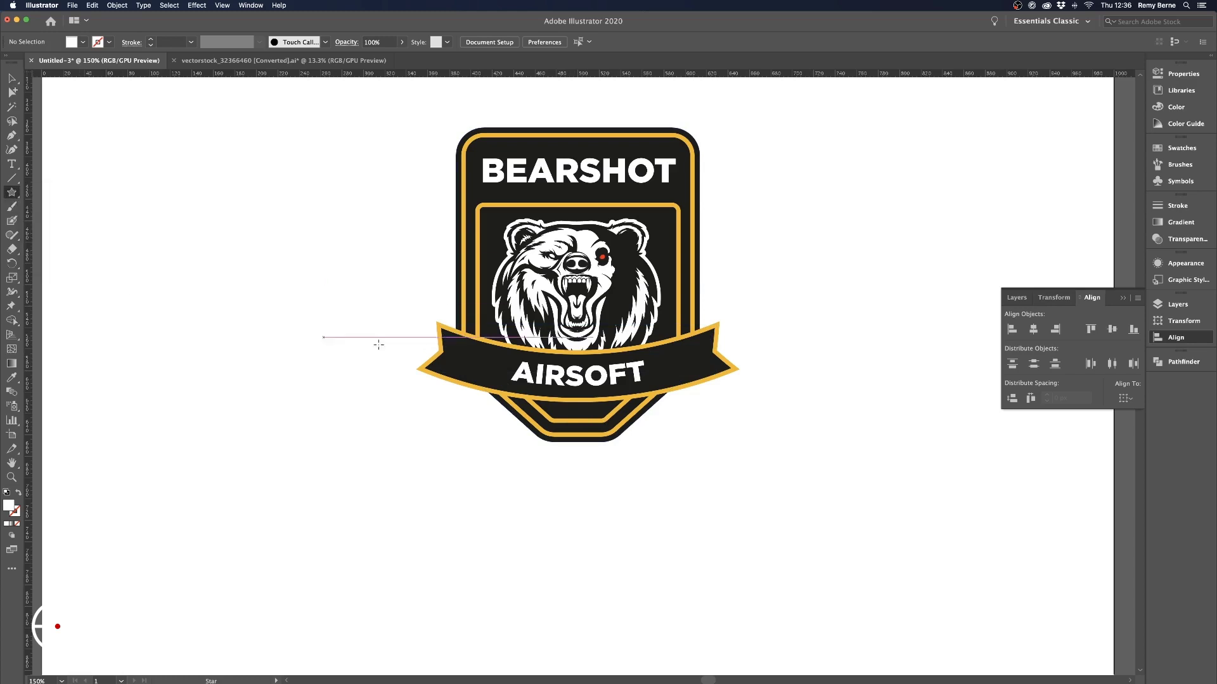
{"action": "left_click_drag", "start_coordinate": [461, 354], "coordinate": [468, 360]}
{"action": "key", "text": "v"}
{"action": "left_click", "coordinate": [469, 401]}
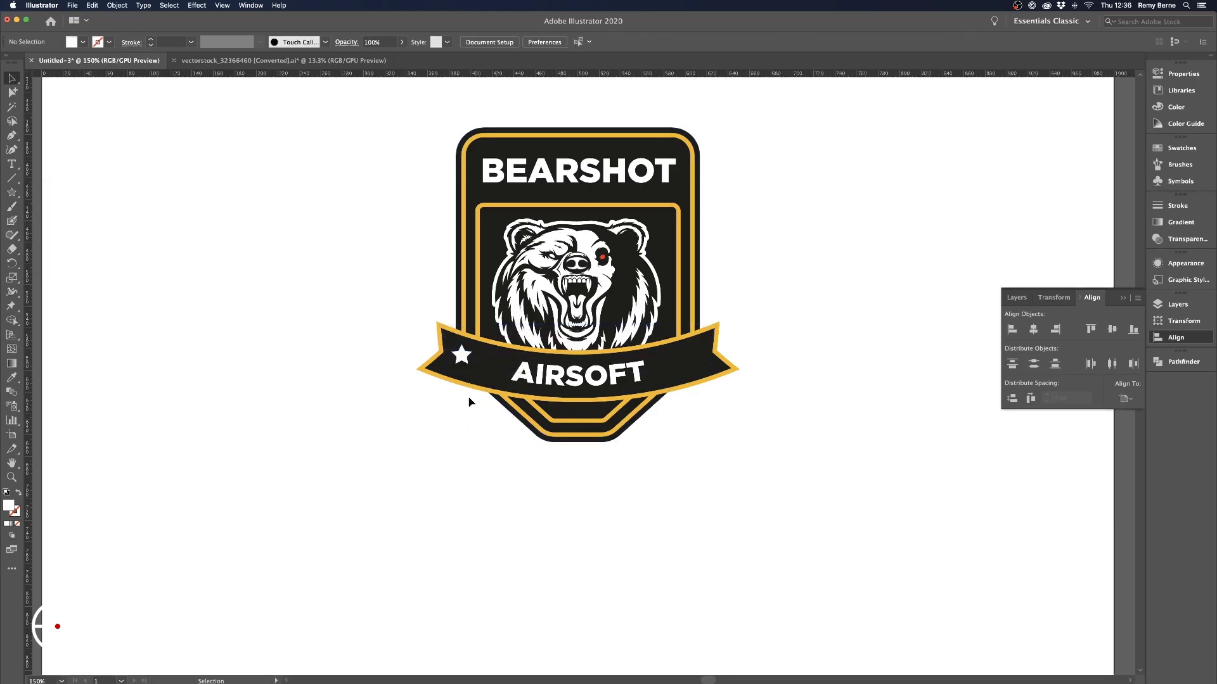
{"action": "left_click", "coordinate": [463, 357]}
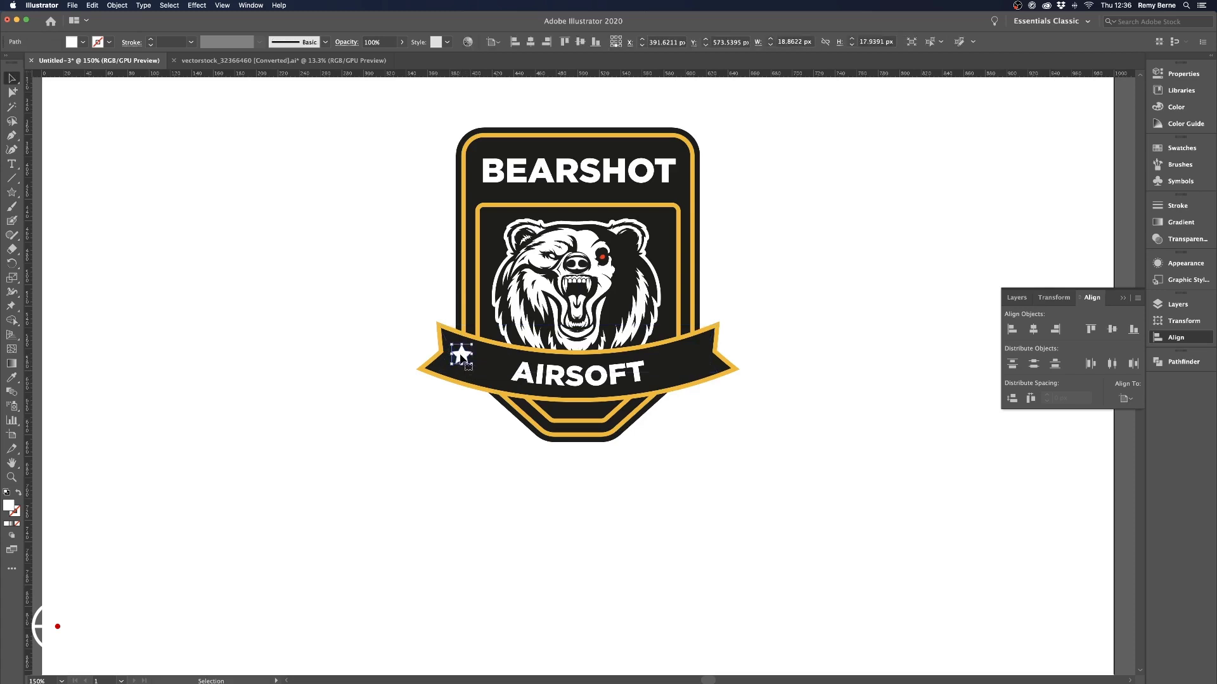
{"action": "key", "text": "Delete"}
Try a five-point star with both radii set to 5 px on the ribbon, then delete it
{"action": "left_click", "coordinate": [12, 192]}
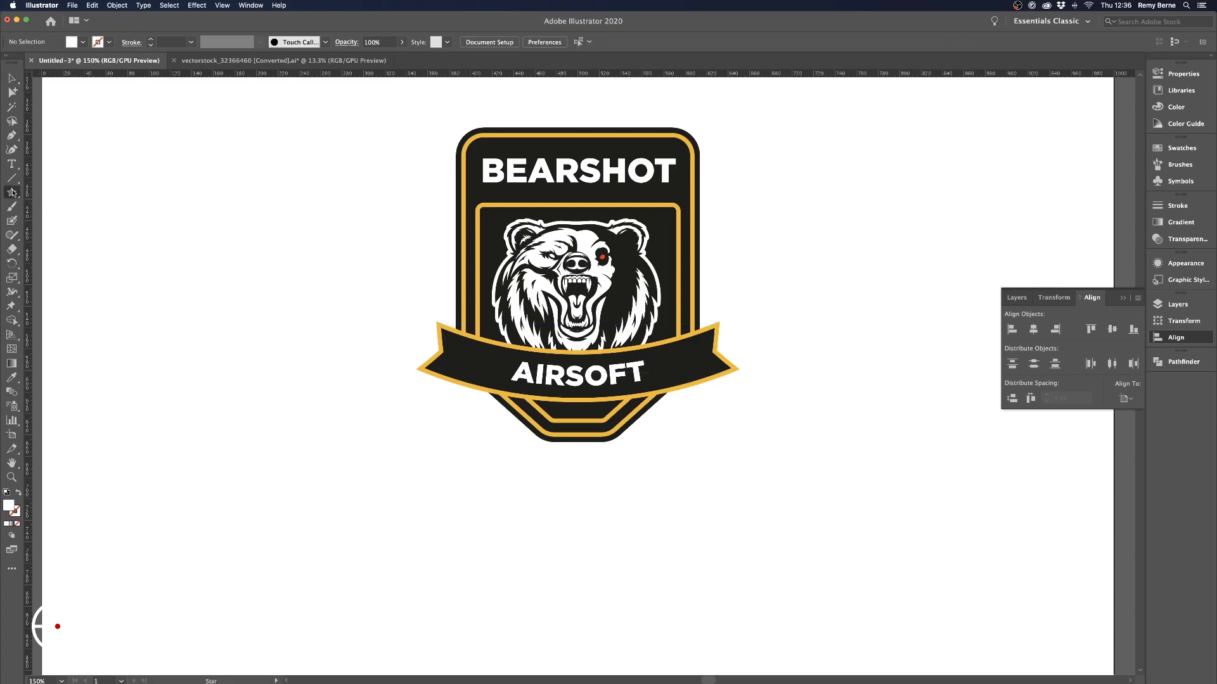
{"action": "left_click", "coordinate": [549, 366]}
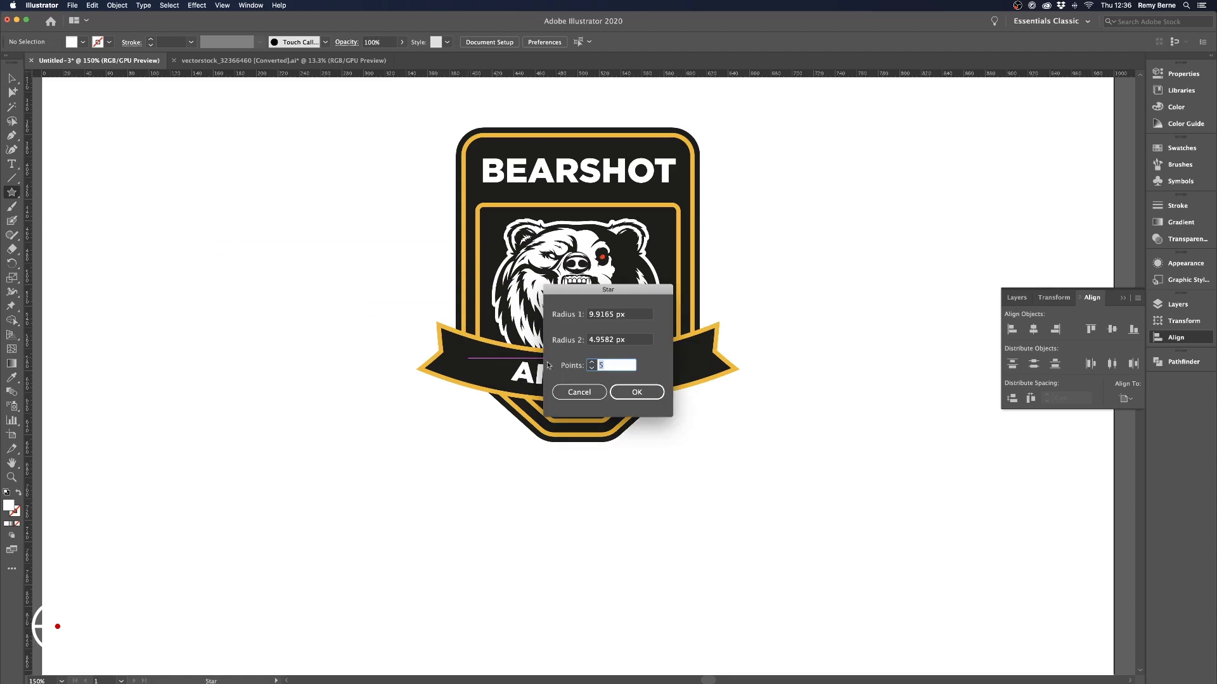
{"action": "left_click", "coordinate": [606, 314]}
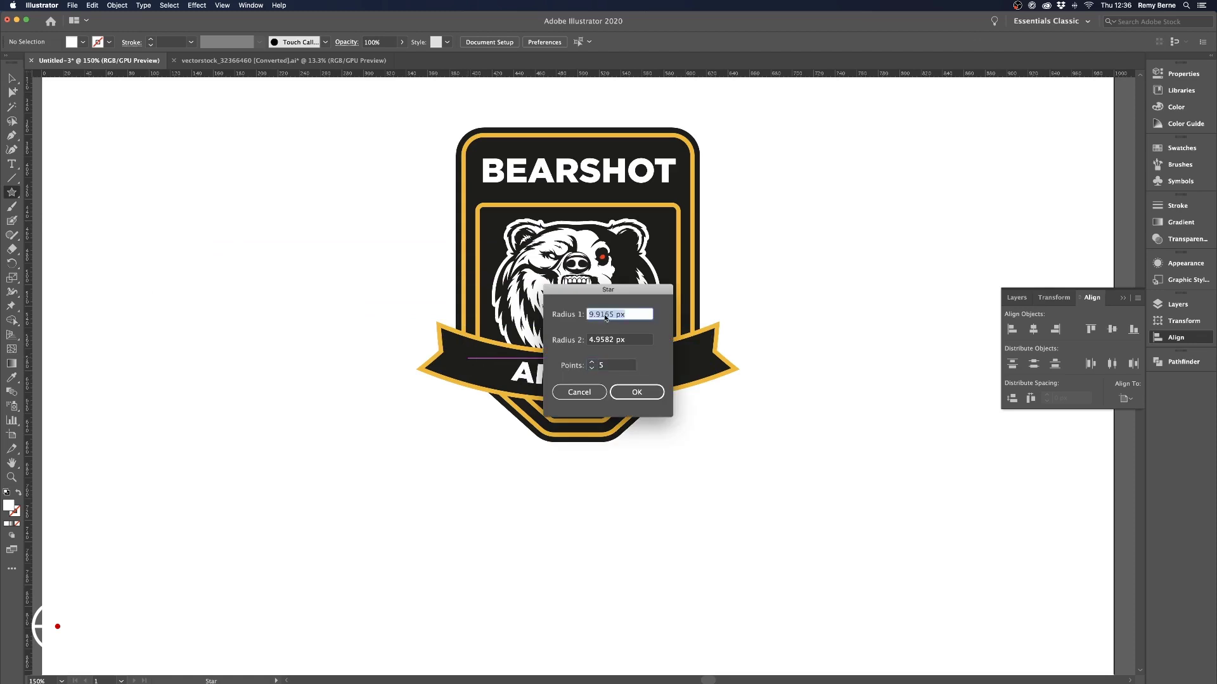
{"action": "type", "text": "5"}
{"action": "key", "text": "Tab"}
{"action": "type", "text": "5"}
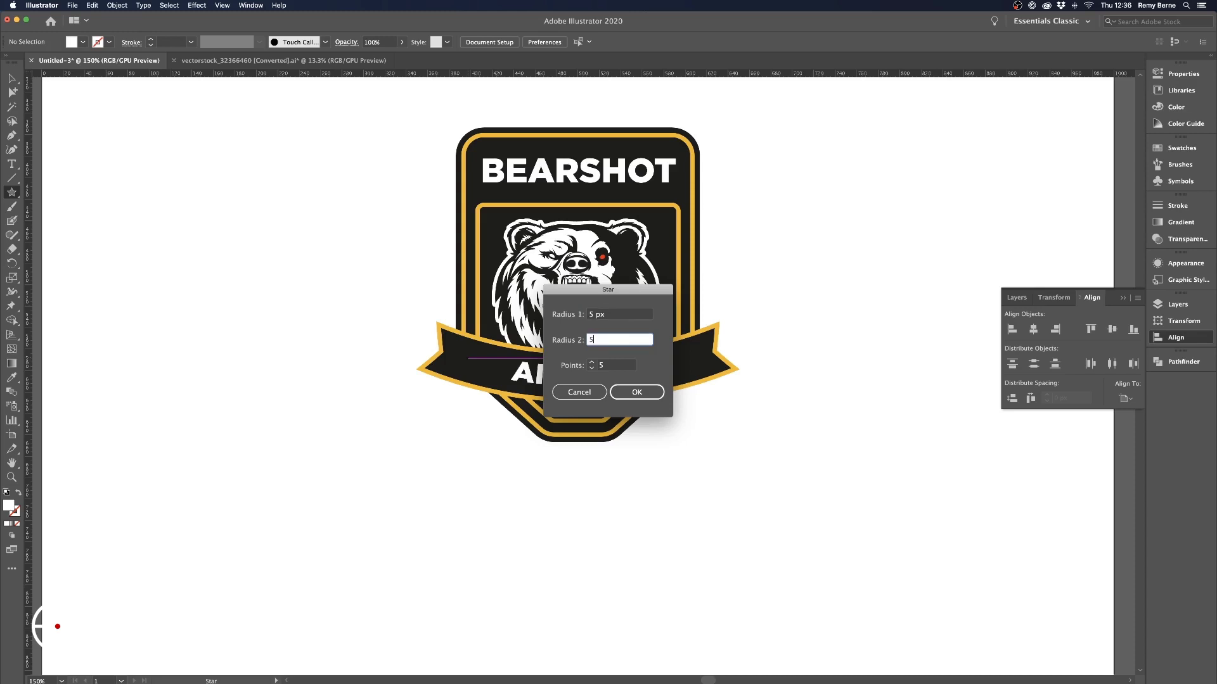
{"action": "key", "text": "Tab"}
{"action": "key", "text": "Return"}
{"action": "scroll", "coordinate": [543, 345], "scroll_direction": "up", "scroll_amount": 5}
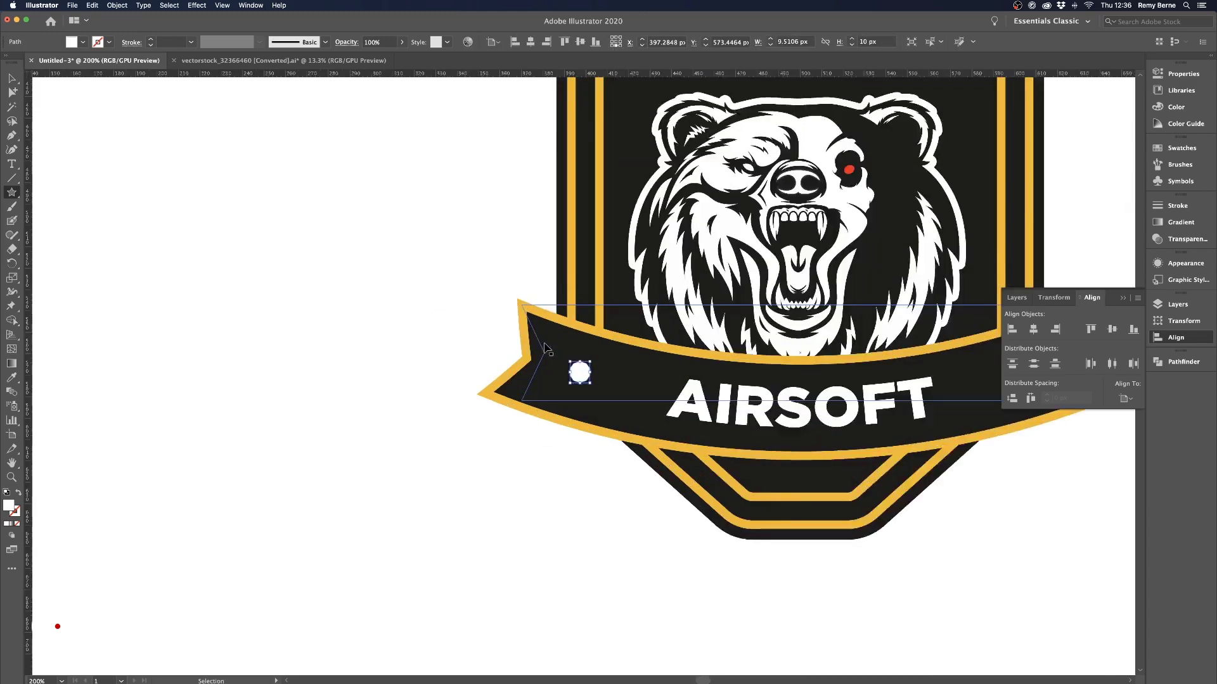
{"action": "key", "text": "Delete"}
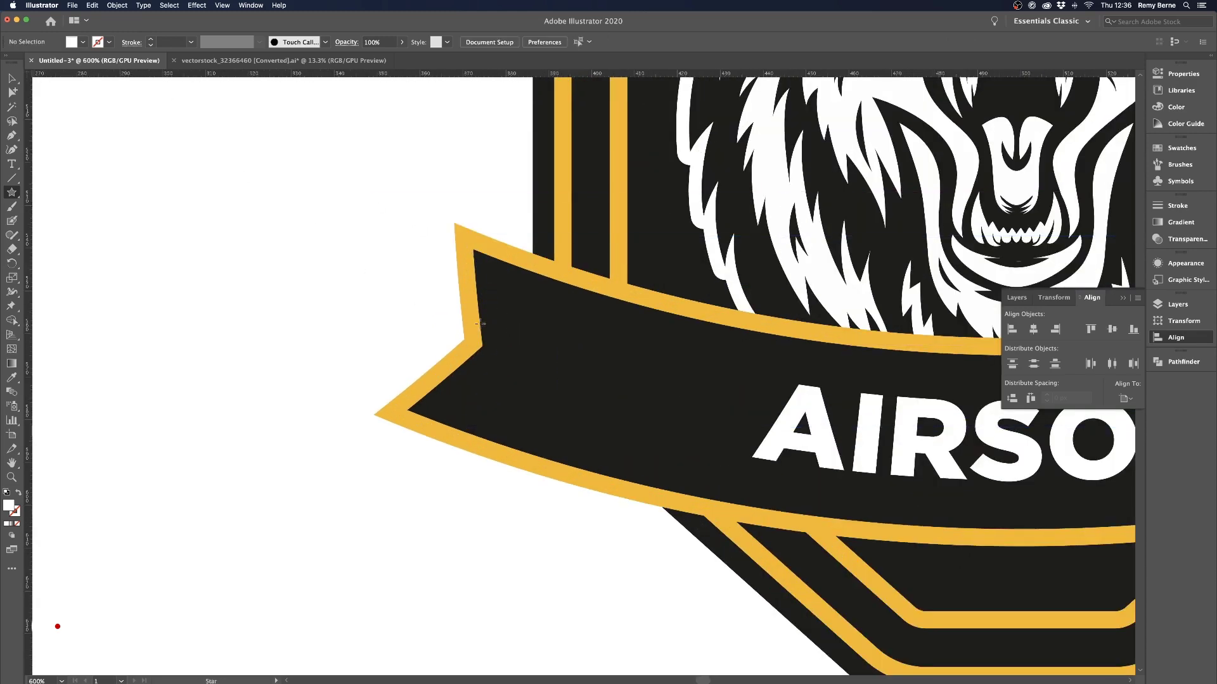
Try five-point stars with Radius 1 of 10 px and 20 px and Radius 2 of 5 px, deleting each one
{"action": "left_click", "coordinate": [561, 353]}
{"action": "left_click", "coordinate": [597, 314]}
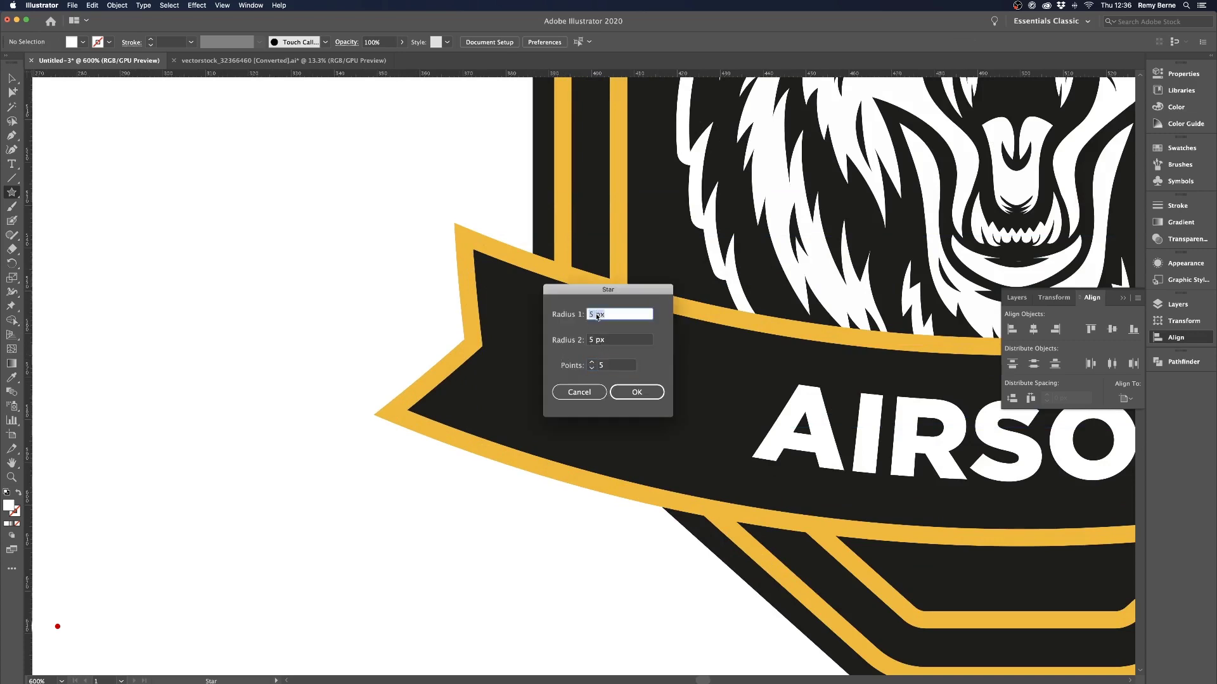
{"action": "type", "text": "10"}
{"action": "key", "text": "Return"}
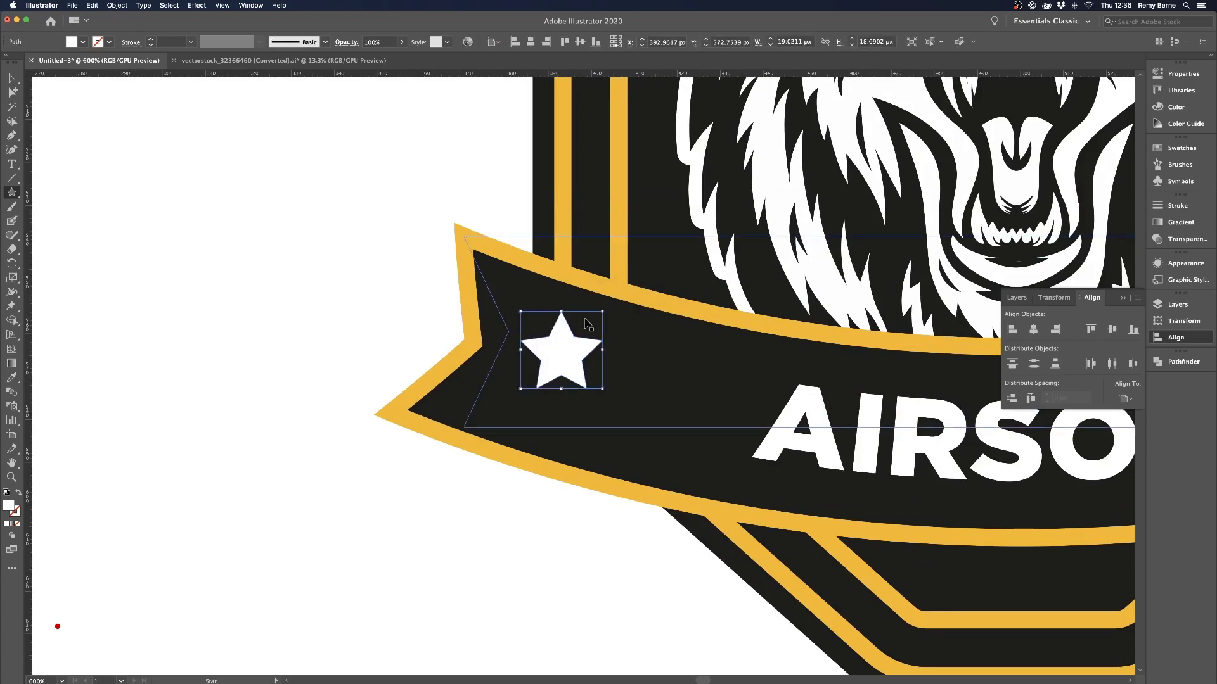
{"action": "key", "text": "Delete"}
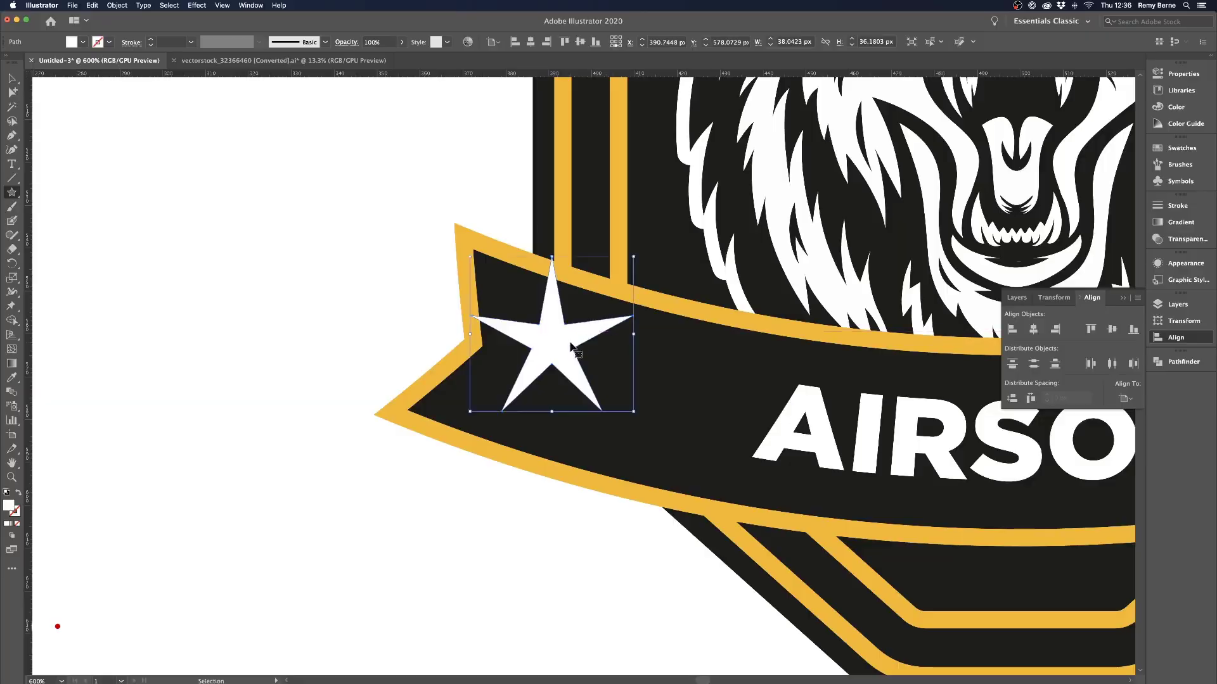
{"action": "key", "text": "Delete"}
Try a five-point star with Radius 1 of 15 px and Radius 2 of 5 px on the ribbon, then delete it
{"action": "left_click", "coordinate": [561, 354]}
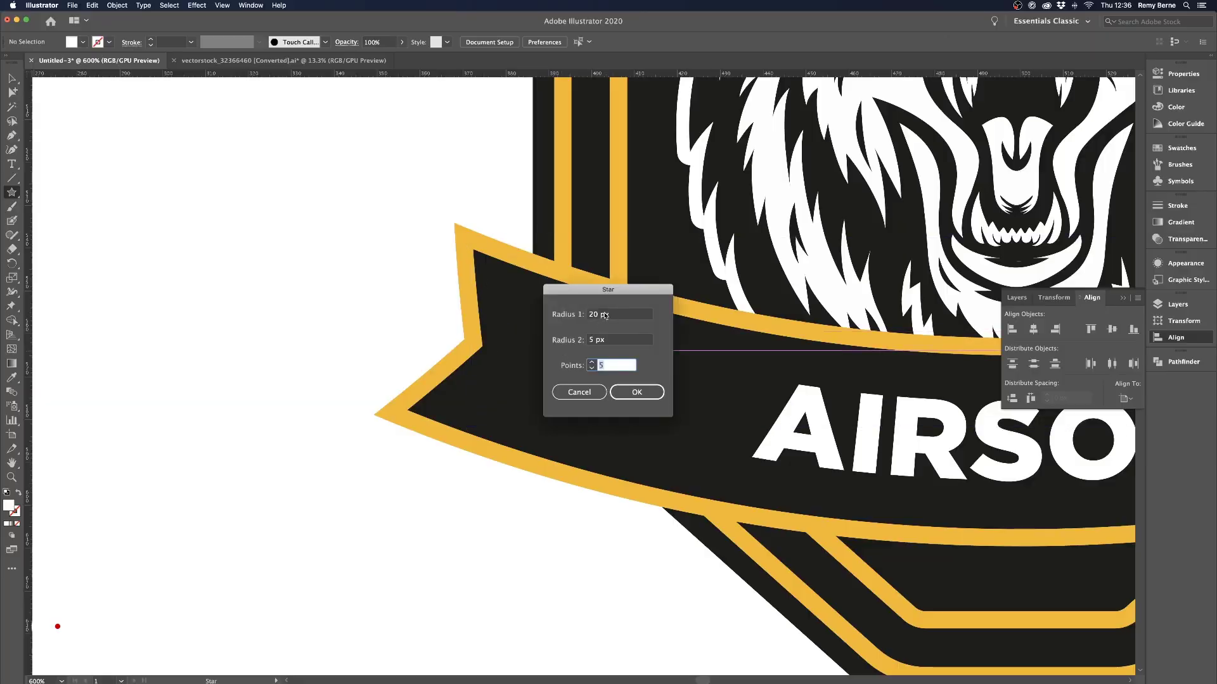
{"action": "triple_click", "coordinate": [605, 315]}
{"action": "type", "text": "15"}
{"action": "key", "text": "Tab"}
{"action": "key", "text": "Return"}
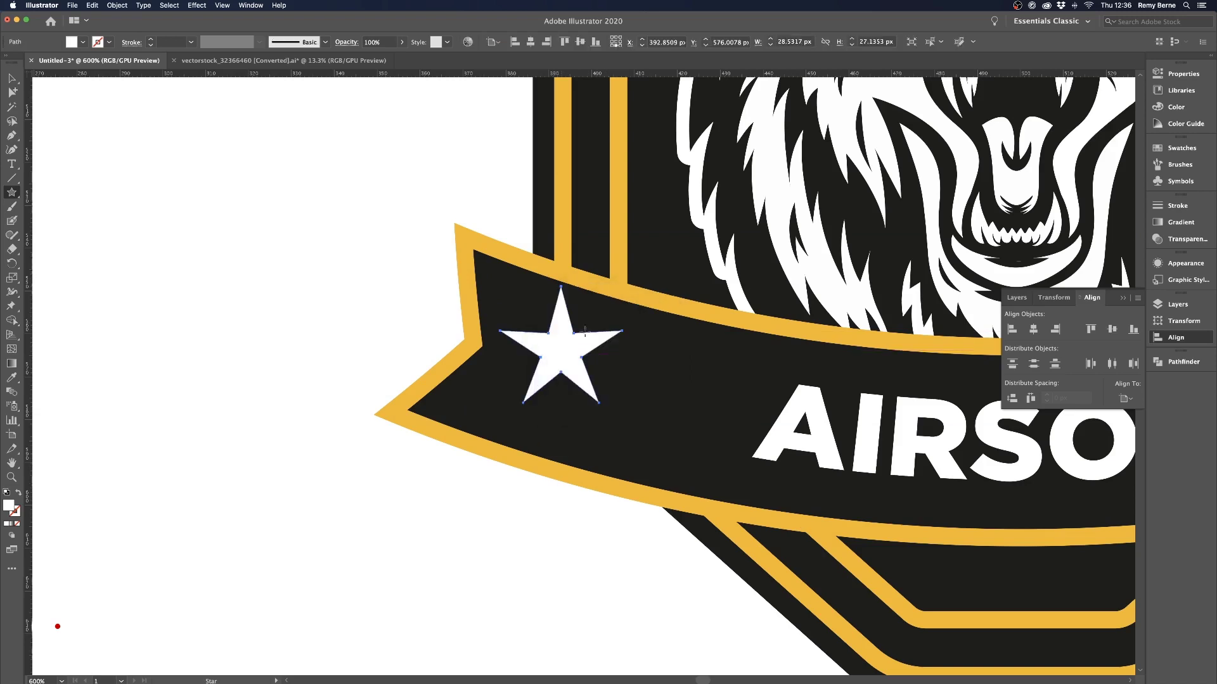
{"action": "key", "text": "Delete"}
Create a white five-point star with Radius 1 of 12 px and Radius 2 of 5 px on the ribbon's left end
{"action": "left_click", "coordinate": [596, 345]}
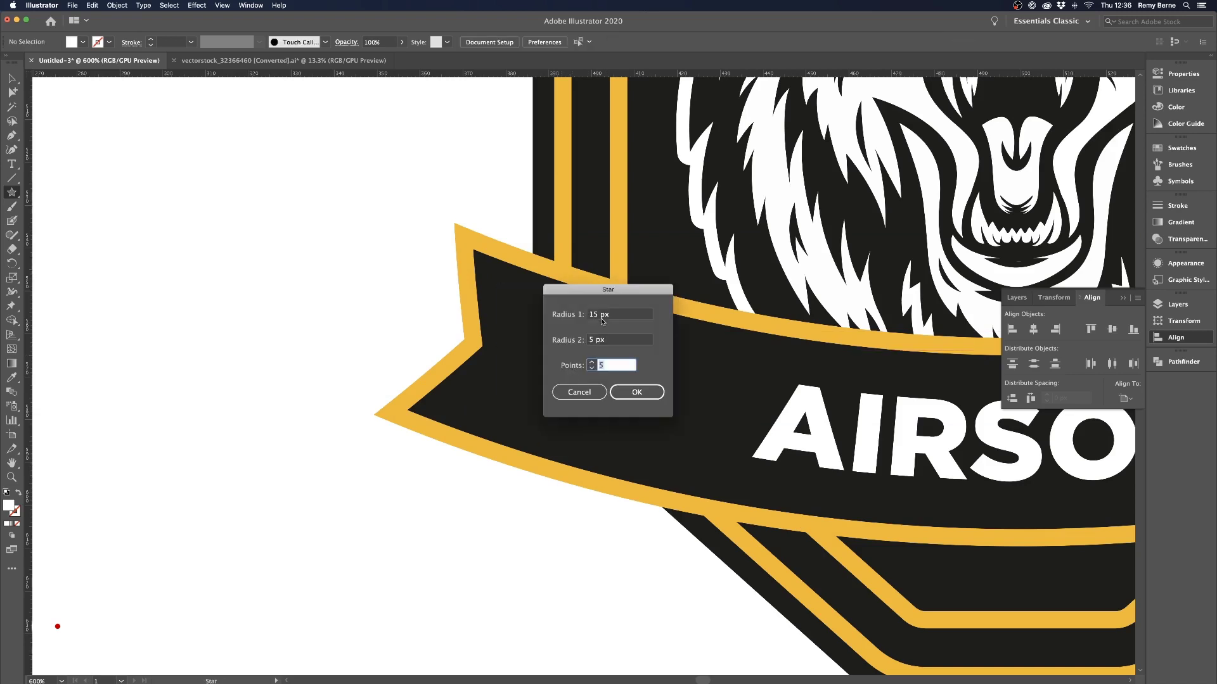
{"action": "triple_click", "coordinate": [602, 315]}
{"action": "type", "text": "12"}
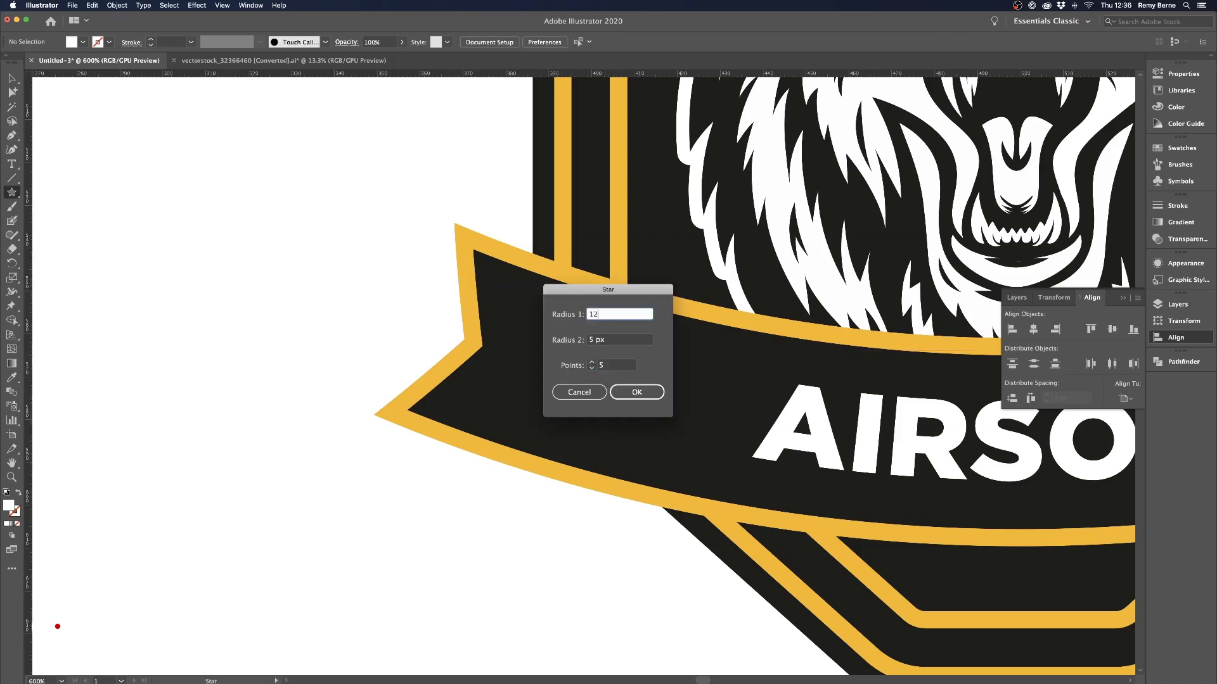
{"action": "key", "text": "Tab"}
{"action": "key", "text": "Return"}
{"action": "key", "text": "v"}
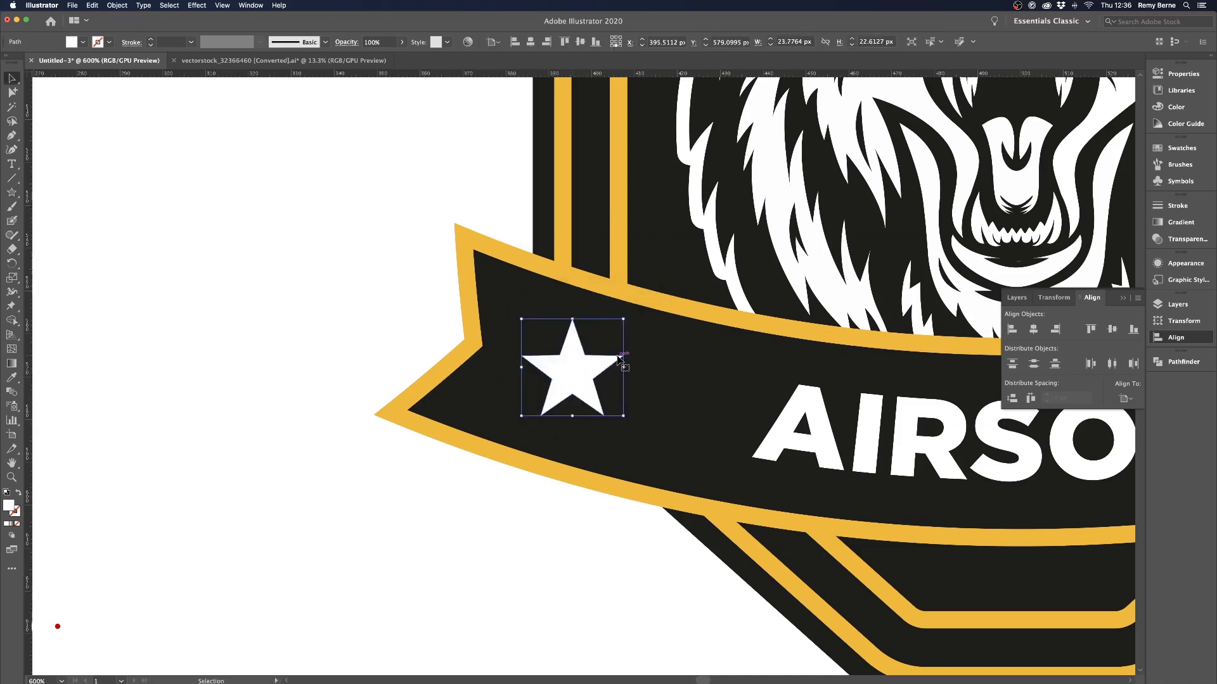
Scale the star down proportionally to about half its size and place it near the ribbon's left tail
{"action": "key", "text": "super+minus"}
{"action": "key", "text": "super+minus"}
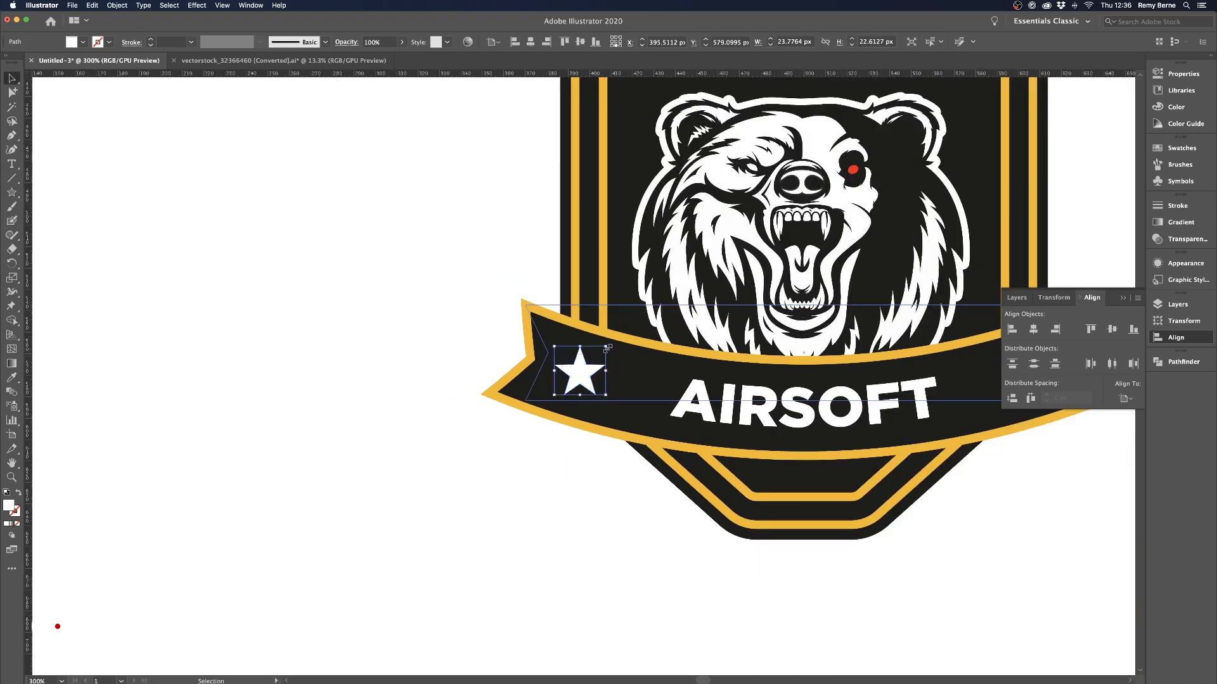
{"action": "left_click_drag", "start_coordinate": [607, 347], "coordinate": [573, 374]}
{"action": "left_click", "coordinate": [496, 431]}
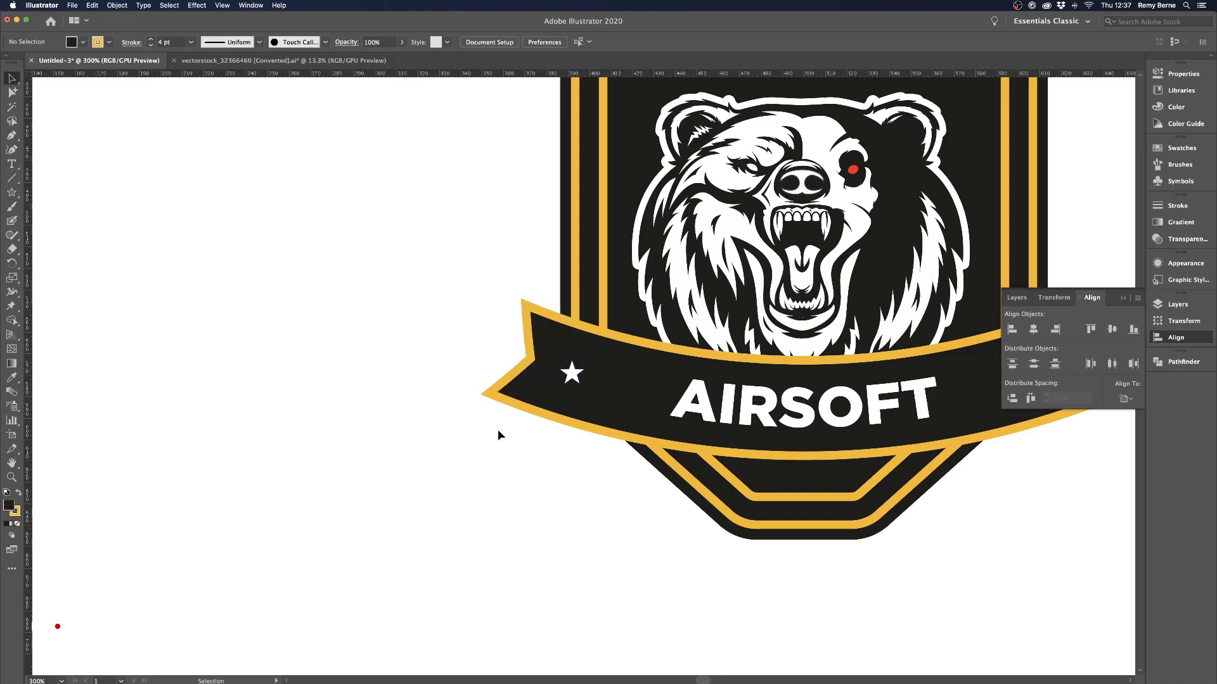
Duplicate the small white star from the ribbon's left end to the matching place on its right end
{"action": "left_click", "coordinate": [572, 379]}
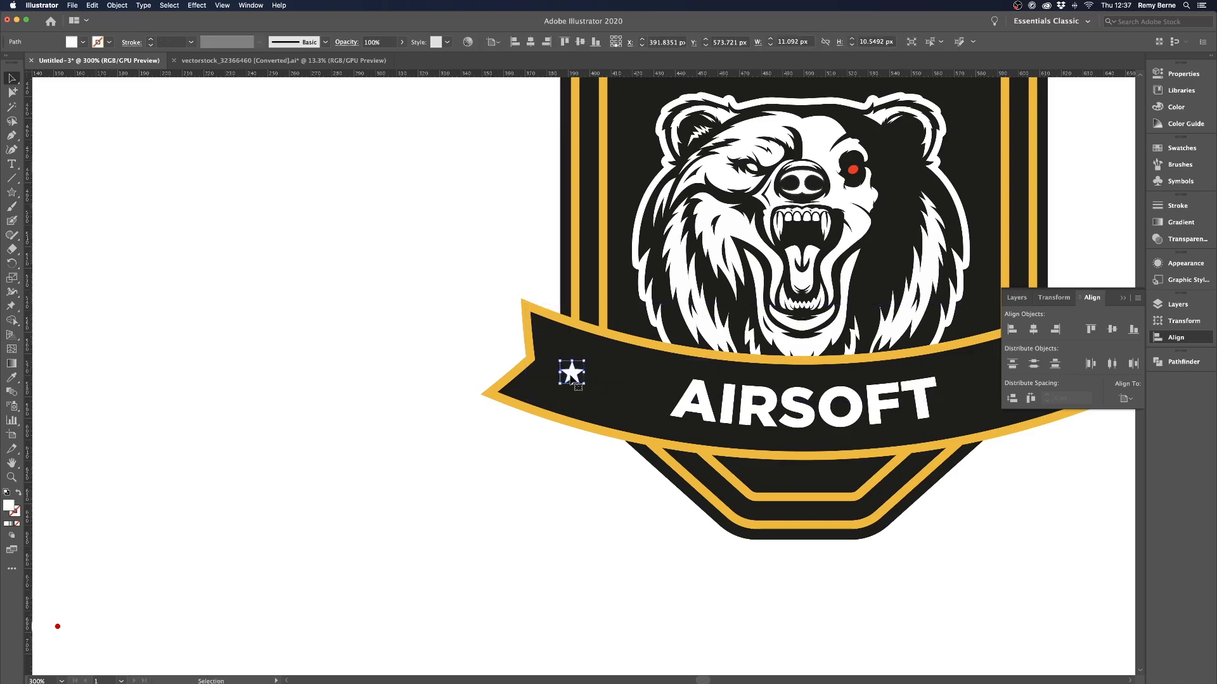
{"action": "key", "text": "super+minus"}
{"action": "key", "text": "super+minus"}
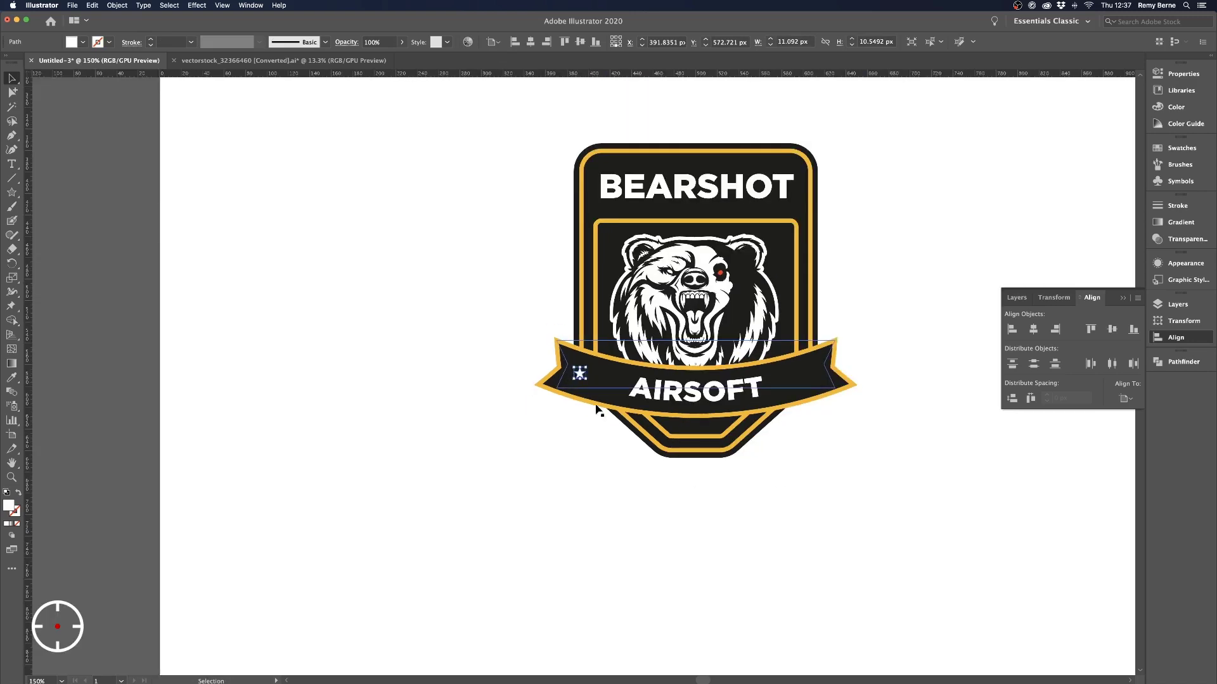
{"action": "left_click_drag", "start_coordinate": [629, 459], "coordinate": [512, 440]}
{"action": "left_click_drag", "start_coordinate": [471, 352], "coordinate": [697, 368]}
{"action": "left_click", "coordinate": [454, 397]}
Place a horizontal row of three small white stars in the shield's lower panel beneath the ribbon
{"action": "scroll", "coordinate": [724, 369], "scroll_direction": "up", "scroll_amount": 1}
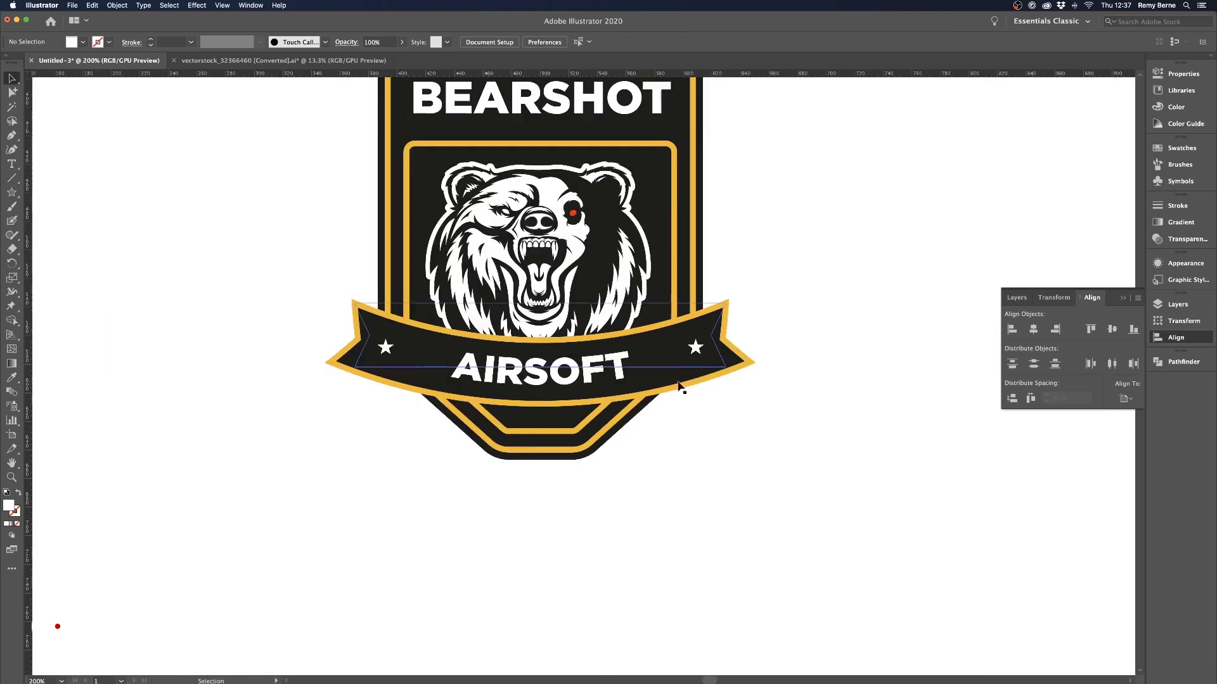
{"action": "left_click_drag", "start_coordinate": [540, 416], "coordinate": [513, 421]}
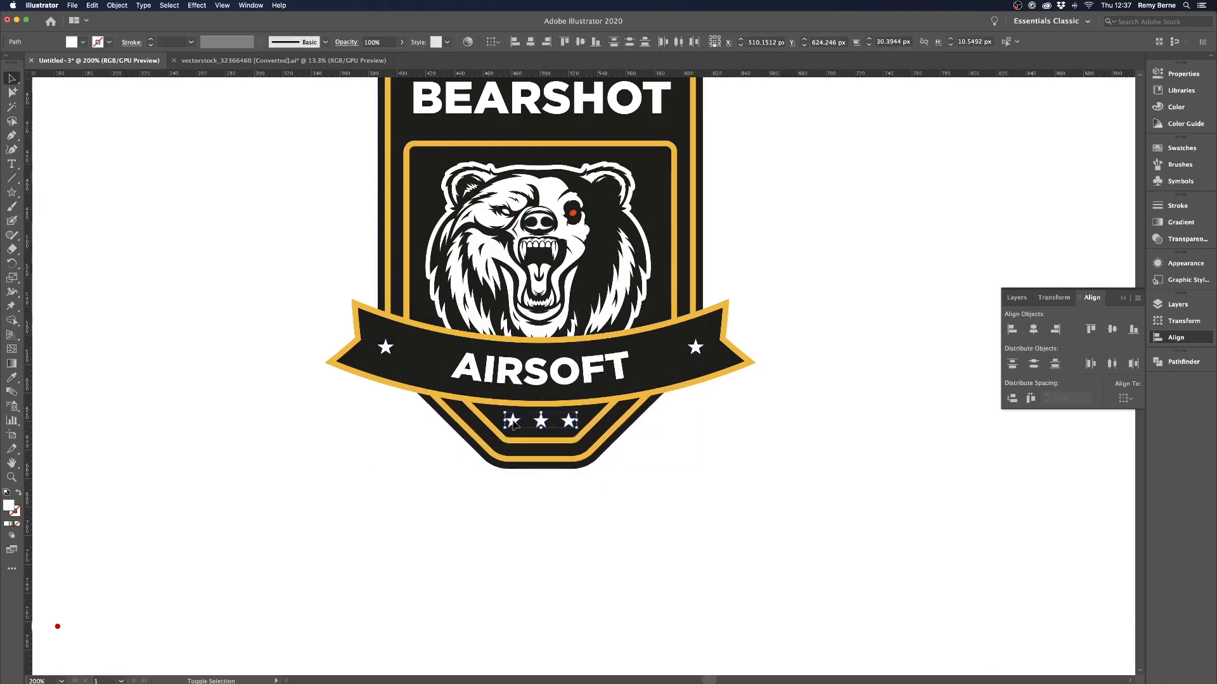
{"action": "left_click", "coordinate": [790, 351]}
{"action": "scroll", "coordinate": [657, 413], "scroll_direction": "down", "scroll_amount": 1}
Replace the thin white lines beside AIRSOFT with a second star next to the outer star on each side
{"action": "left_click_drag", "start_coordinate": [617, 422], "coordinate": [452, 424]}
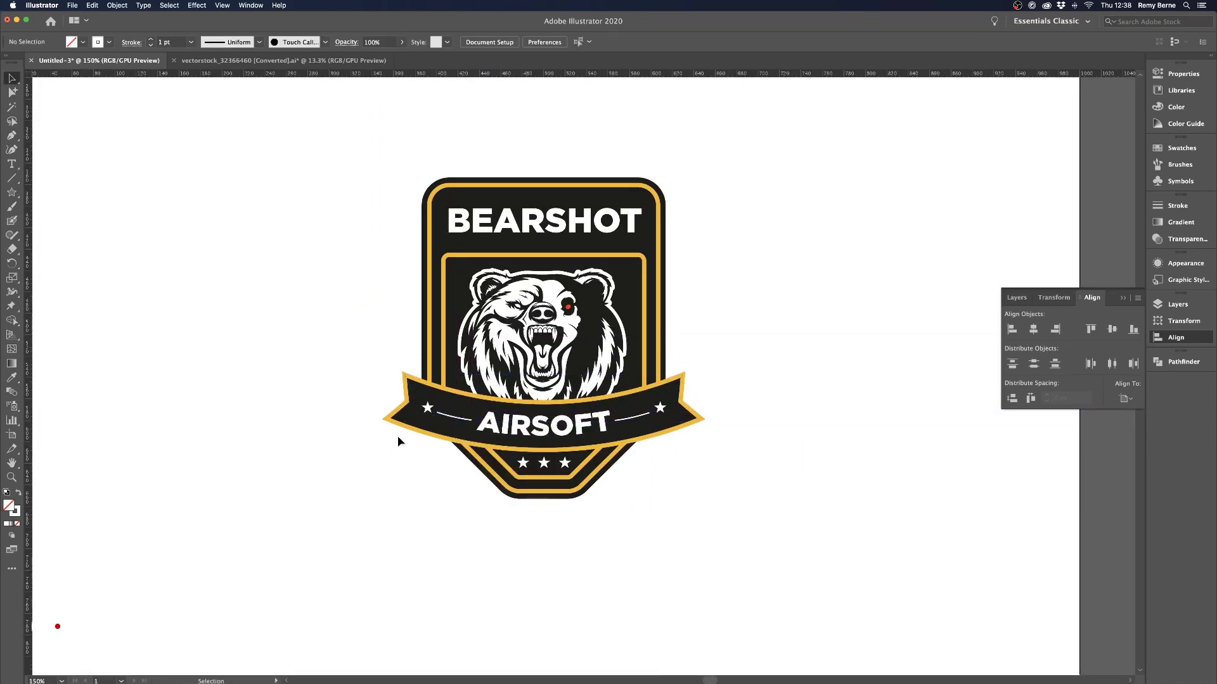
{"action": "left_click_drag", "start_coordinate": [660, 407], "coordinate": [641, 417]}
{"action": "left_click_drag", "start_coordinate": [430, 413], "coordinate": [447, 418]}
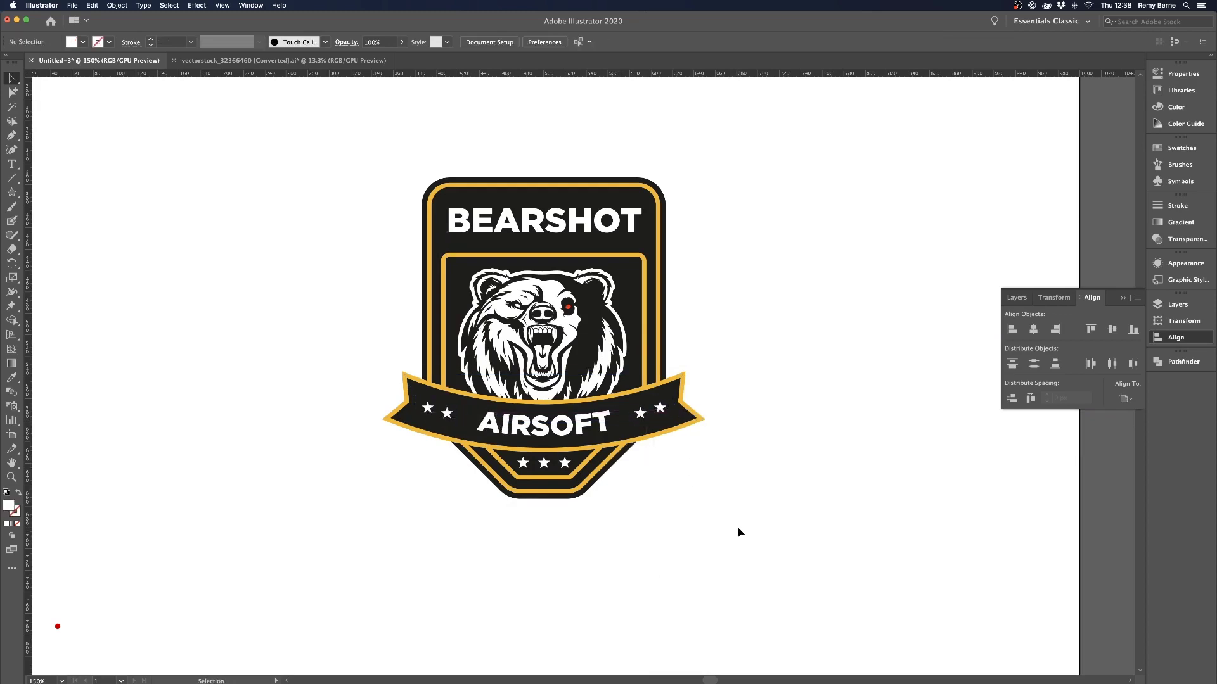
Examine the complete badge against the whole artboard and up close
{"action": "key", "text": "super+minus"}
{"action": "key", "text": "super+minus"}
{"action": "key", "text": "super+minus"}
{"action": "key", "text": "super+equal"}
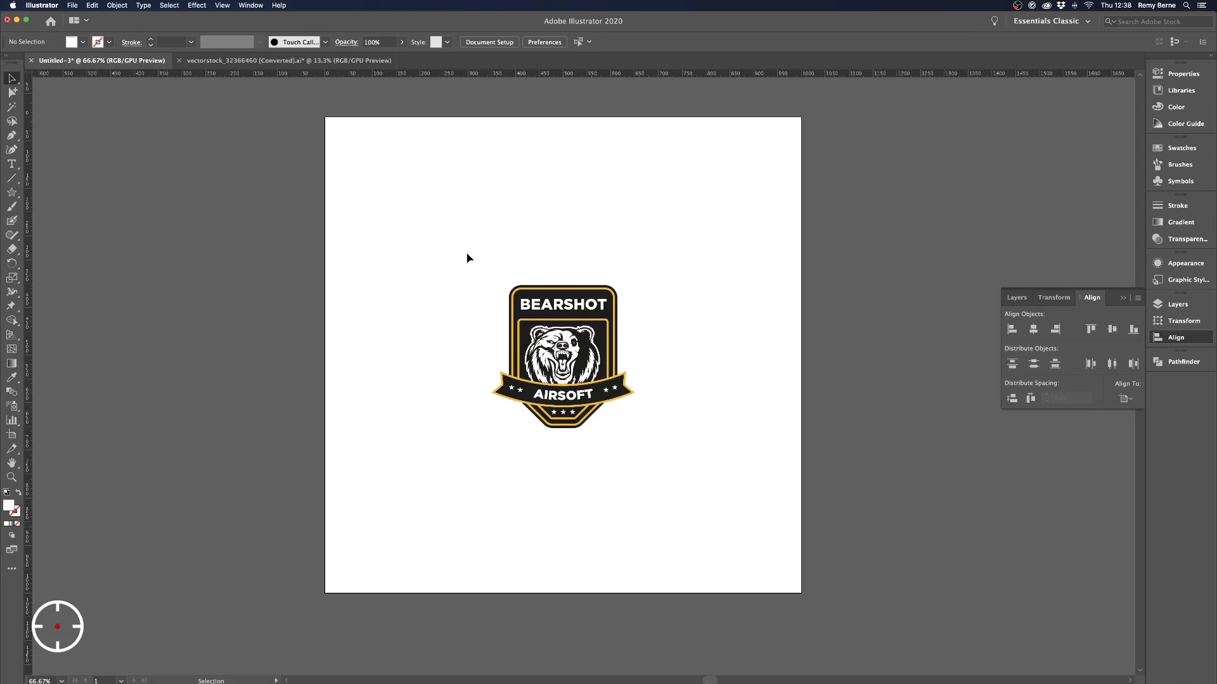
{"action": "left_click_drag", "start_coordinate": [467, 258], "coordinate": [695, 486]}
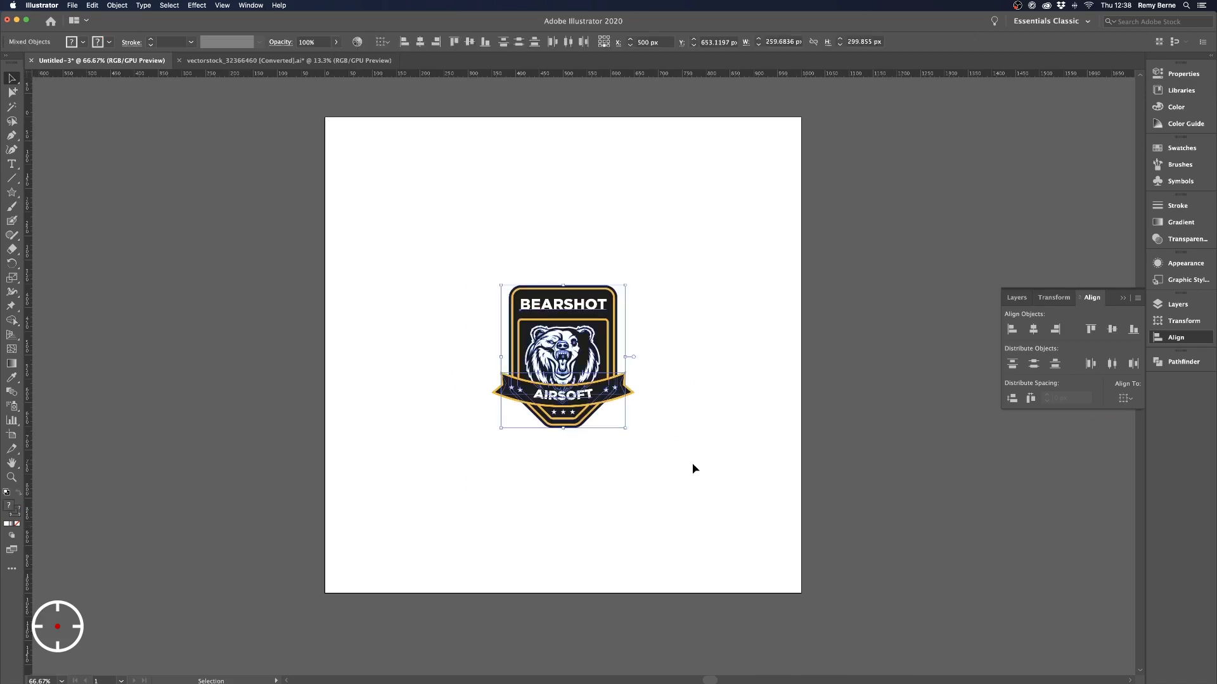
{"action": "left_click", "coordinate": [694, 468]}
{"action": "key", "text": "super+equal"}
{"action": "key", "text": "super+equal"}
{"action": "key", "text": "super+minus"}
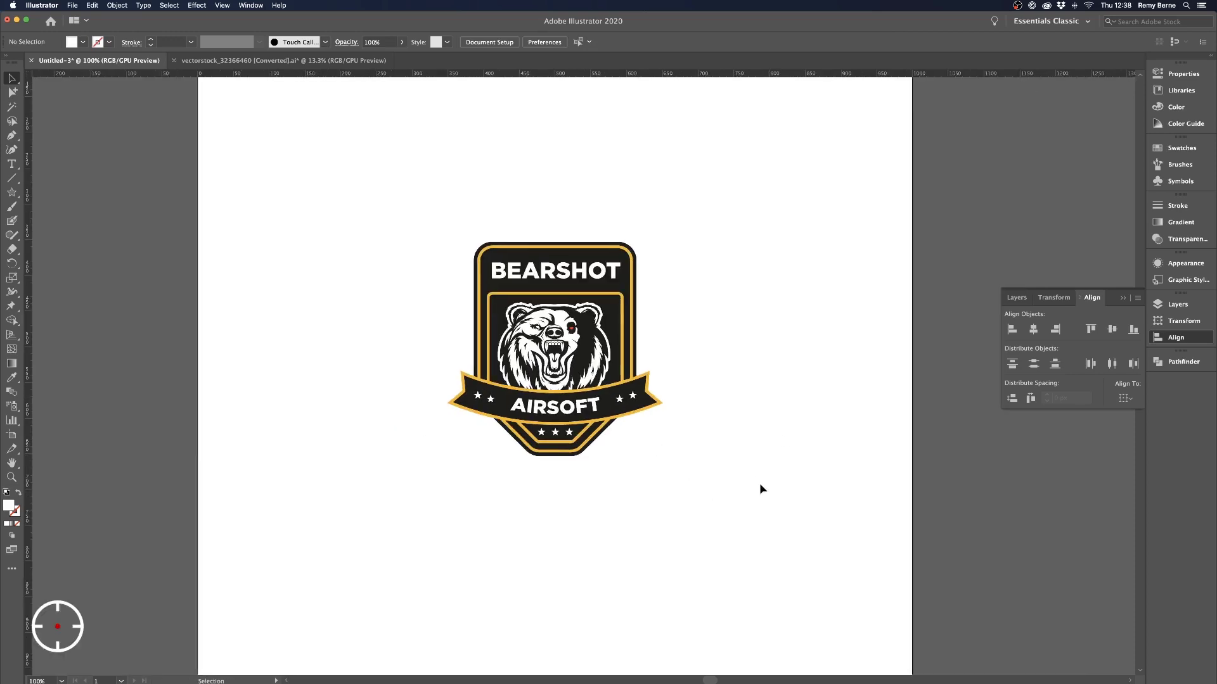
{"action": "left_click_drag", "start_coordinate": [376, 206], "coordinate": [377, 200]}
{"action": "left_click", "coordinate": [377, 200]}
Review the file formats offered for exporting the badge and leave without exporting
{"action": "left_click", "coordinate": [74, 8]}
{"action": "mouse_move", "coordinate": [124, 171]}
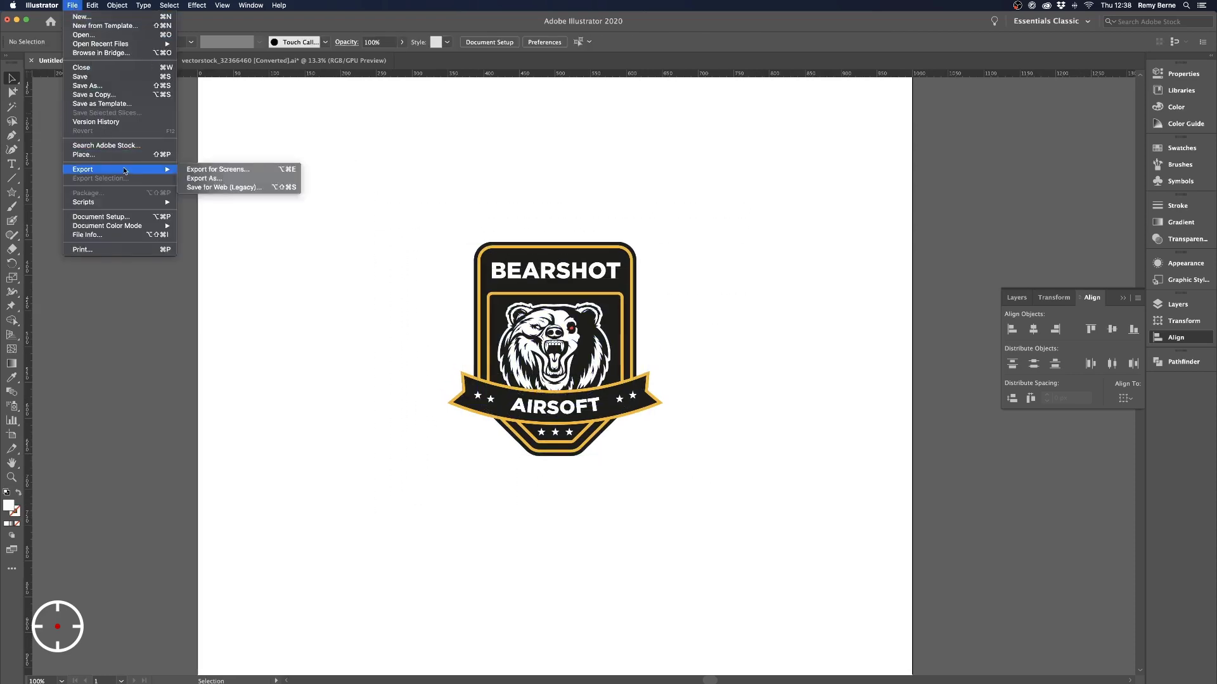
{"action": "left_click", "coordinate": [197, 181]}
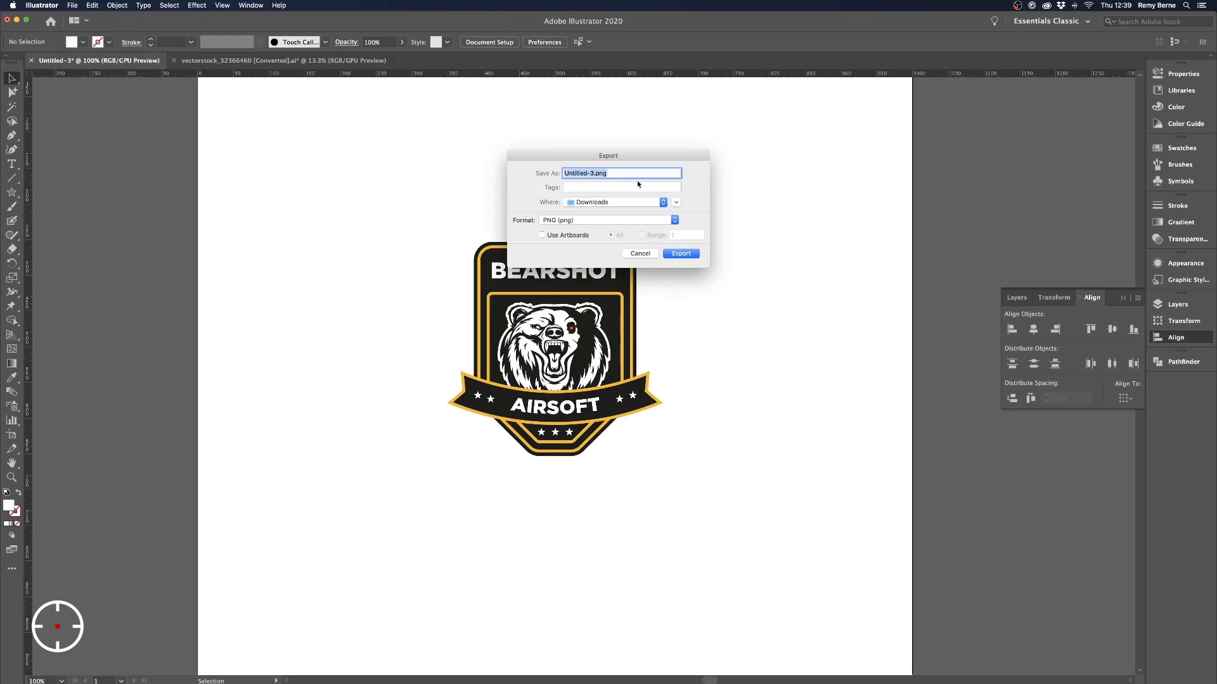
{"action": "left_click", "coordinate": [609, 220]}
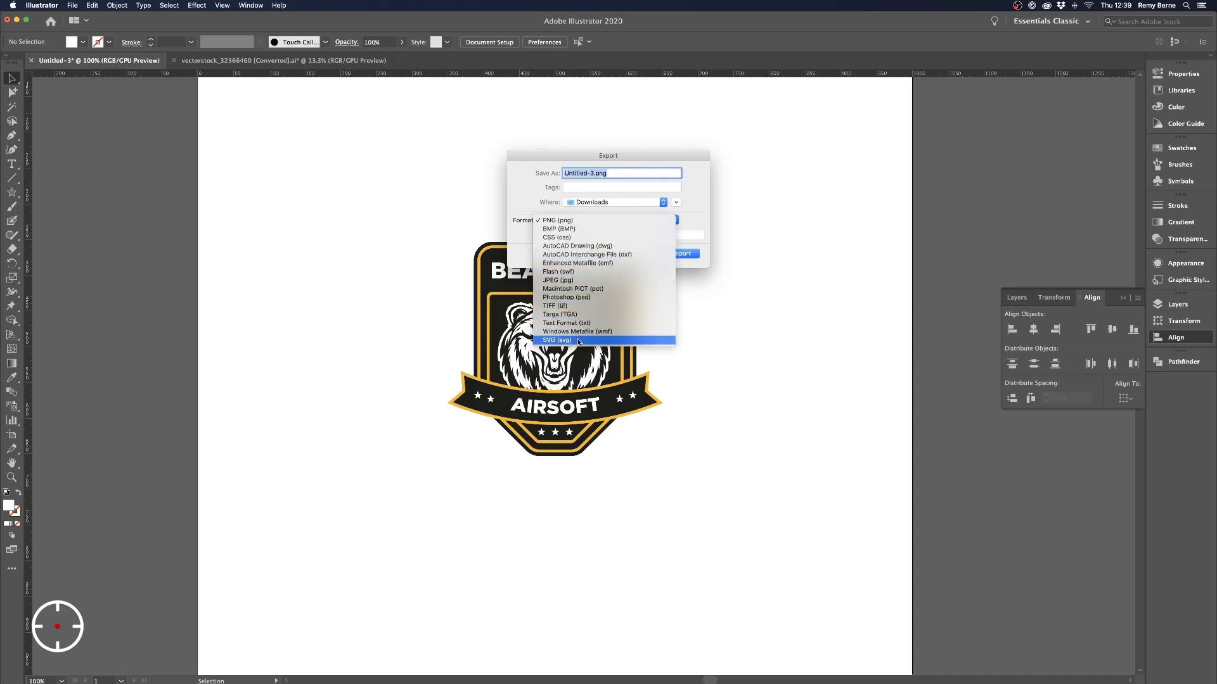
{"action": "key", "text": "Escape"}
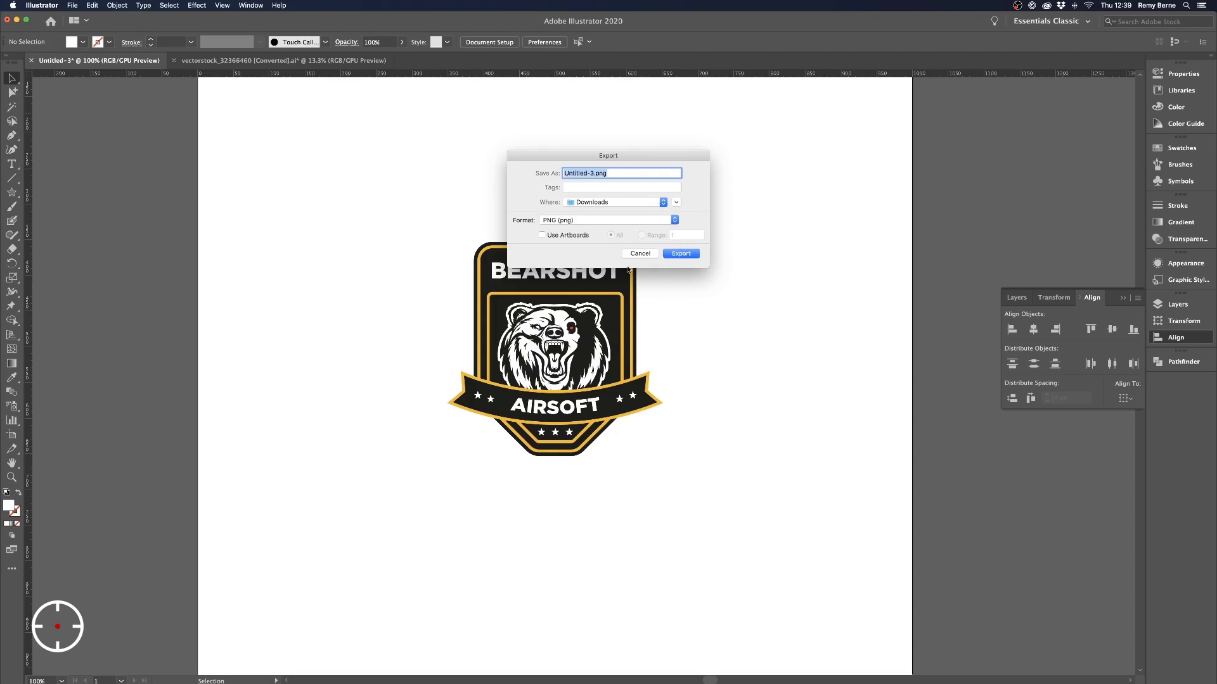
{"action": "key", "text": "Escape"}
Save the document in Downloads as an Illustrator EPS named bearshot_airsoft_patch, using Illustrator 2020 EPS with embedded fonts
{"action": "left_click", "coordinate": [70, 6]}
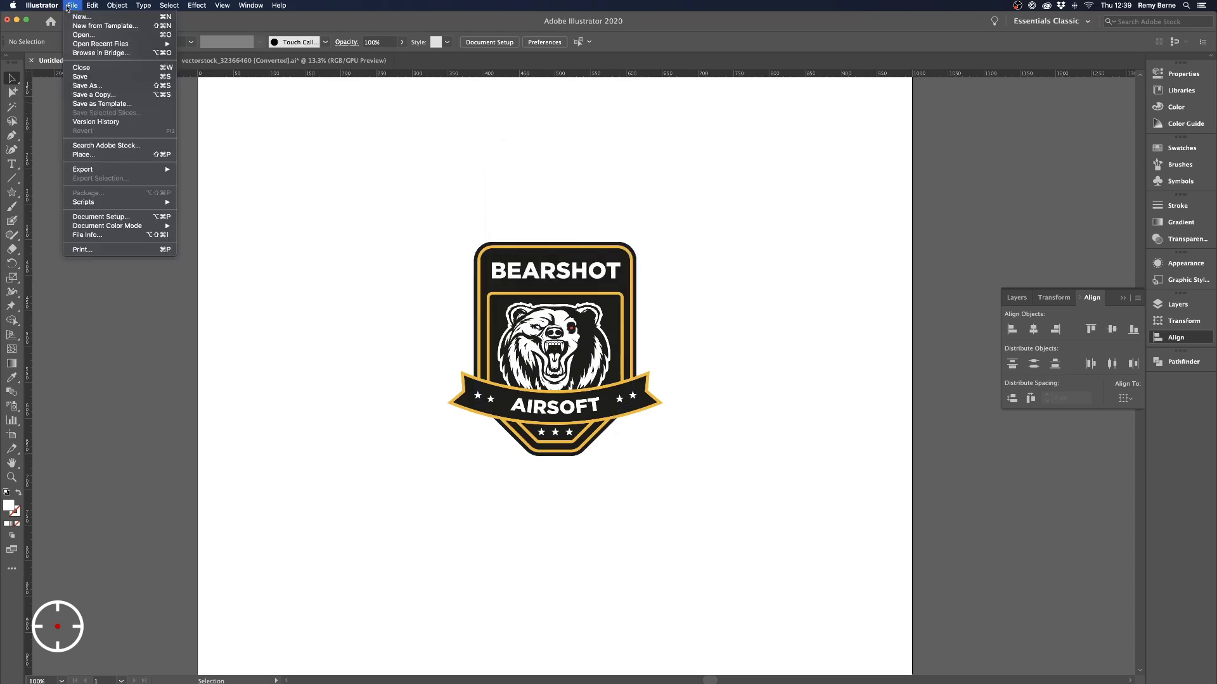
{"action": "left_click", "coordinate": [123, 78]}
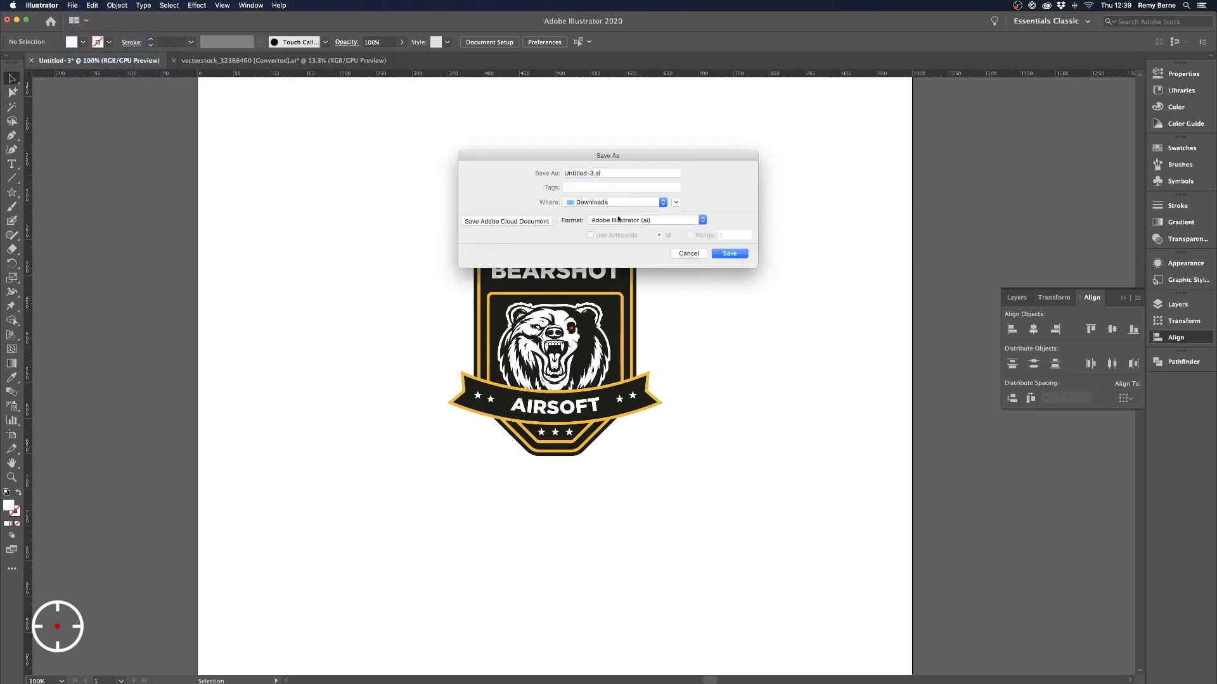
{"action": "left_click", "coordinate": [618, 219]}
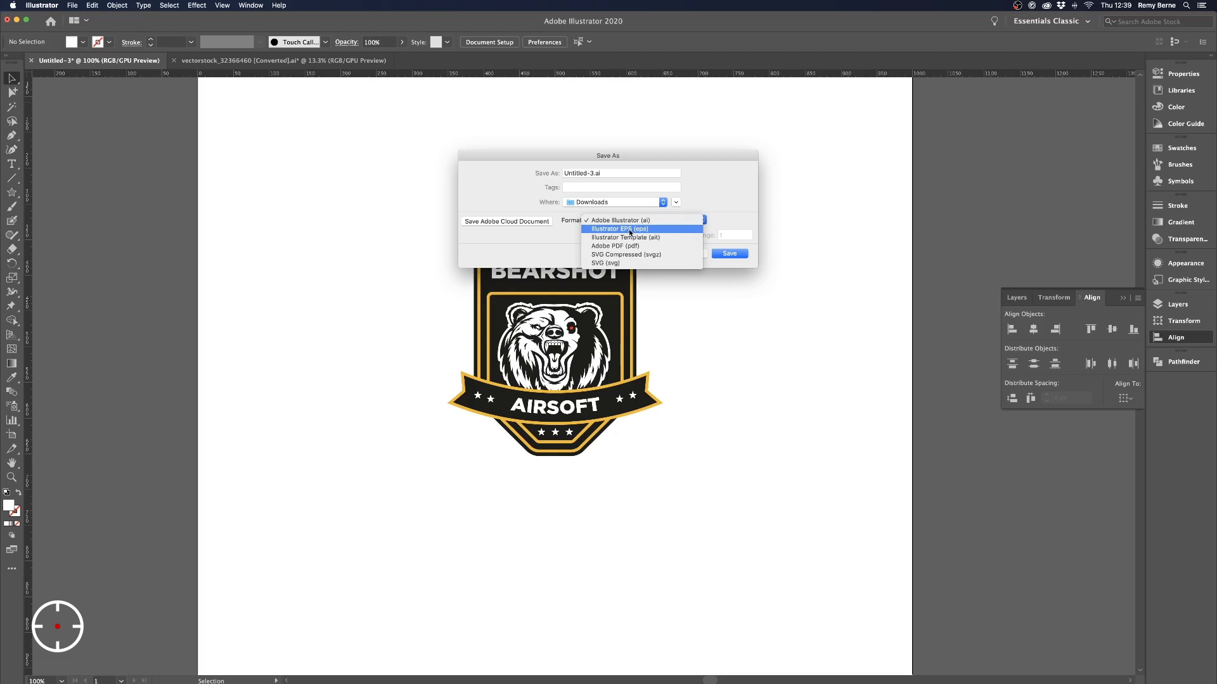
{"action": "left_click", "coordinate": [630, 230]}
{"action": "left_click_drag", "start_coordinate": [593, 173], "coordinate": [561, 118]}
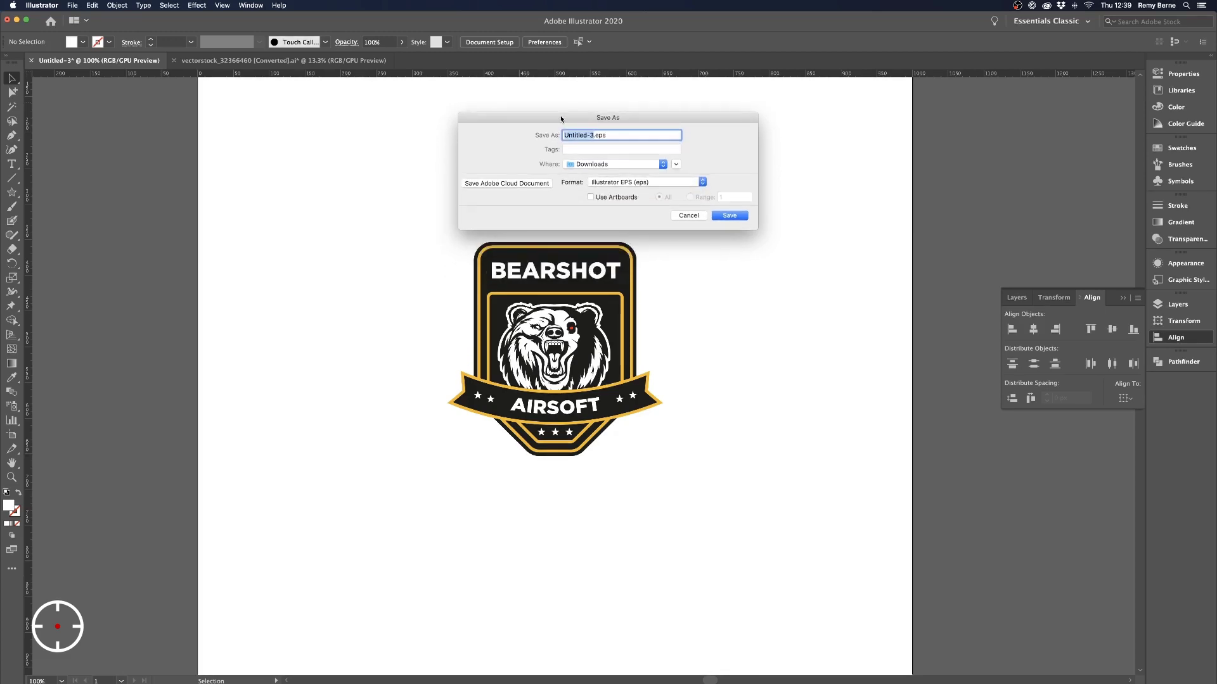
{"action": "type", "text": "bearshot_airsoft_patch"}
{"action": "key", "text": "Return"}
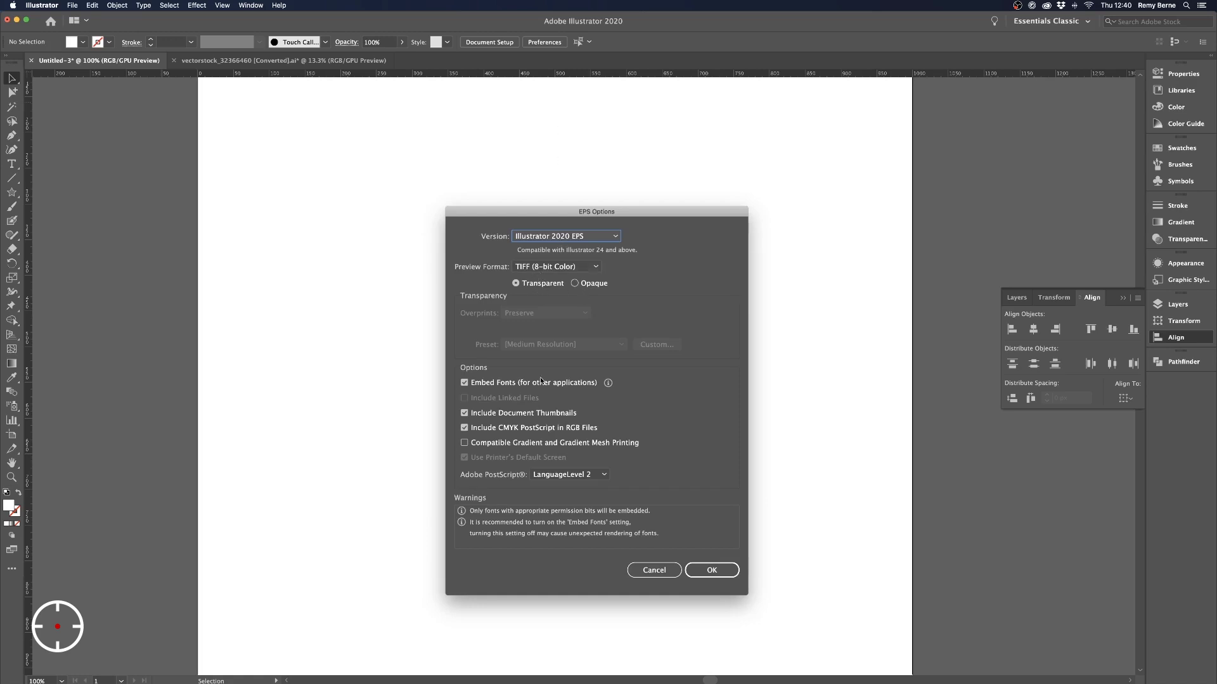
{"action": "left_click", "coordinate": [702, 570]}
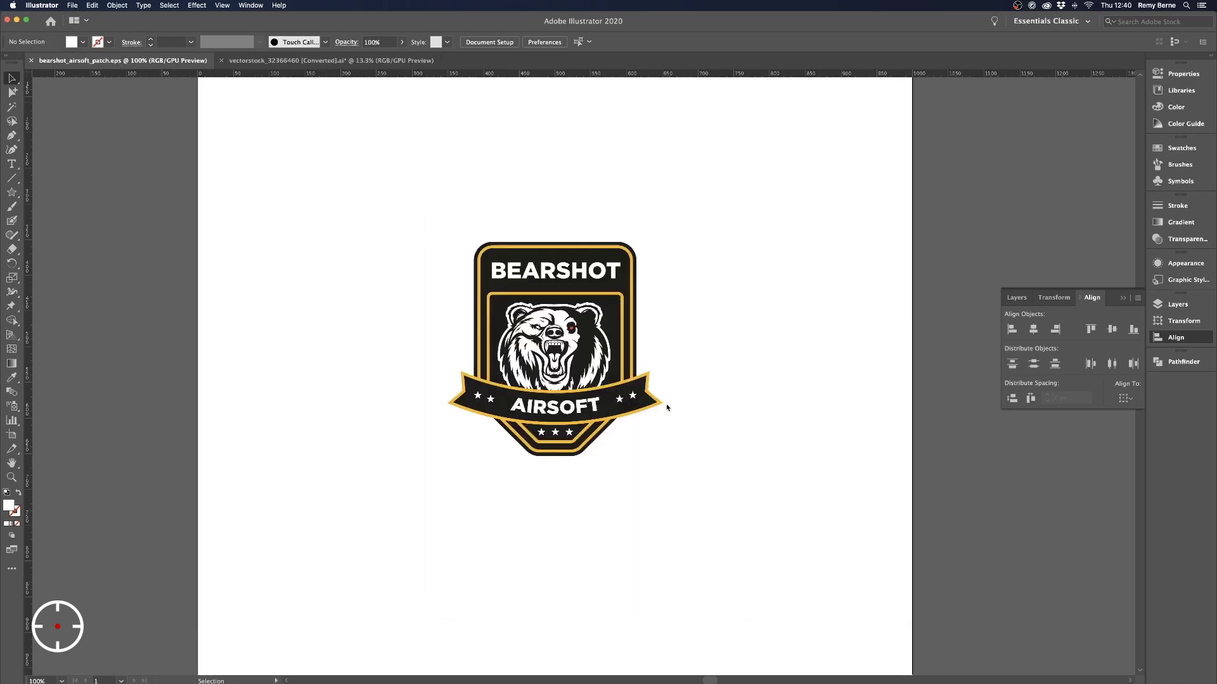
Try fitting the artboard to the selected badge artwork and undo the resize
{"action": "key", "text": "super+minus"}
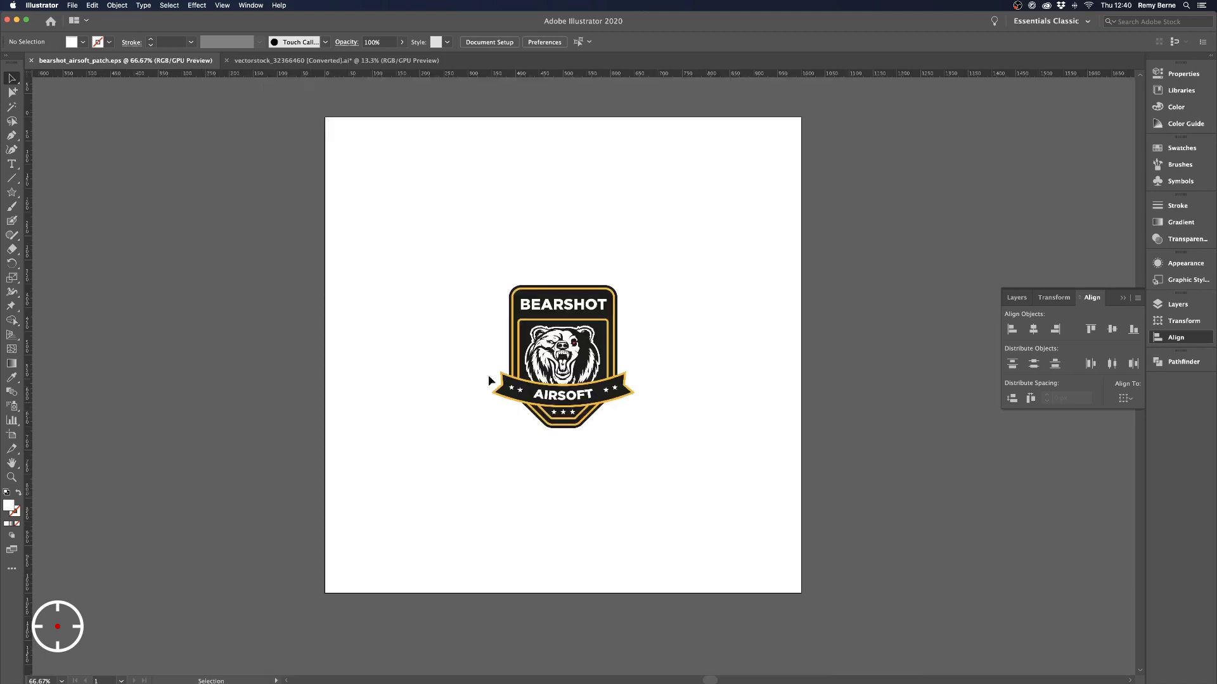
{"action": "left_click_drag", "start_coordinate": [434, 203], "coordinate": [647, 455]}
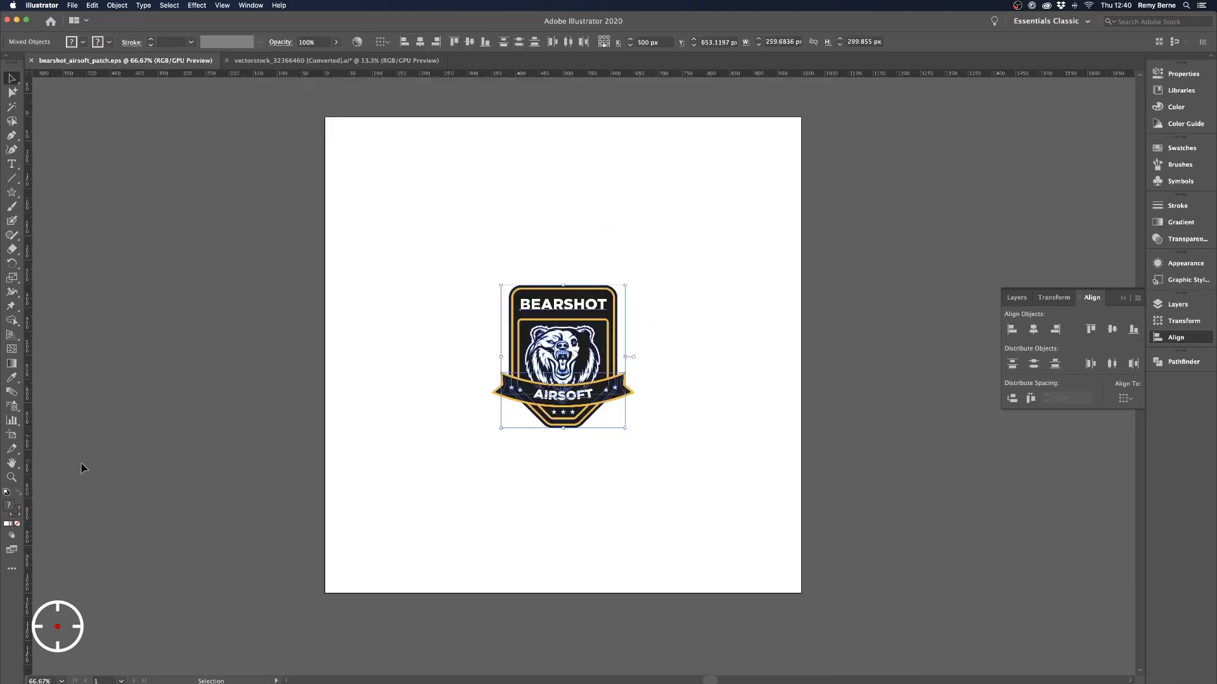
{"action": "left_click", "coordinate": [12, 437]}
{"action": "left_click", "coordinate": [109, 42]}
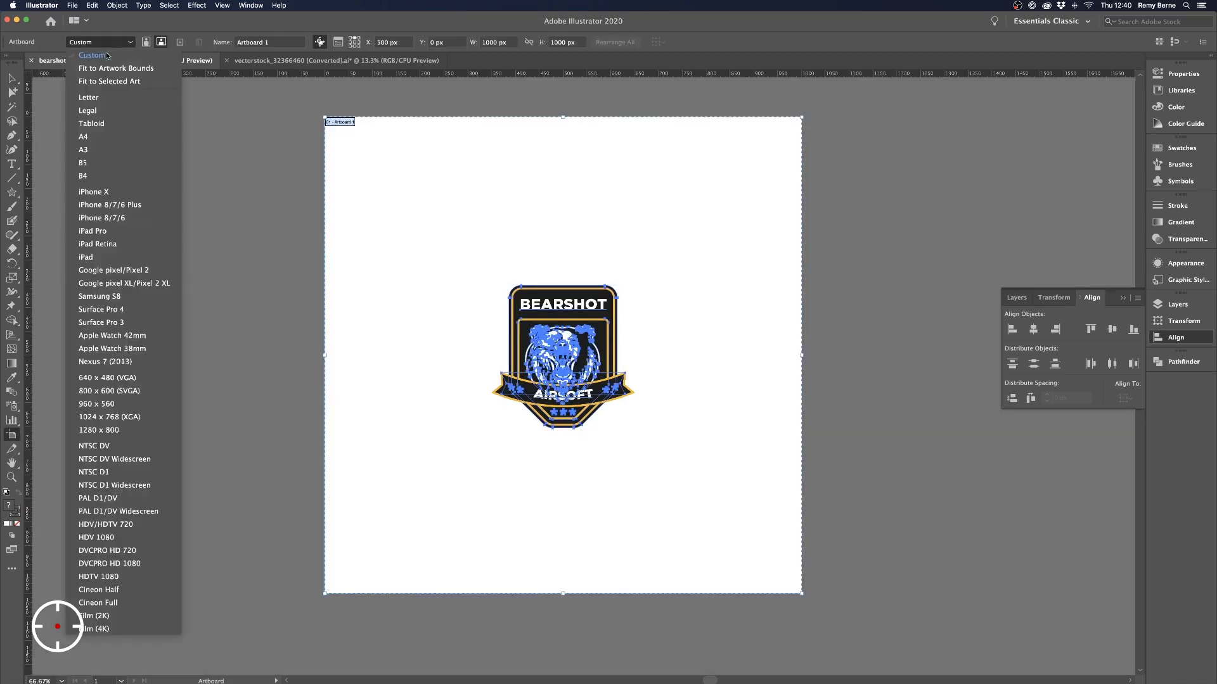
{"action": "left_click", "coordinate": [108, 80]}
{"action": "key", "text": "Escape"}
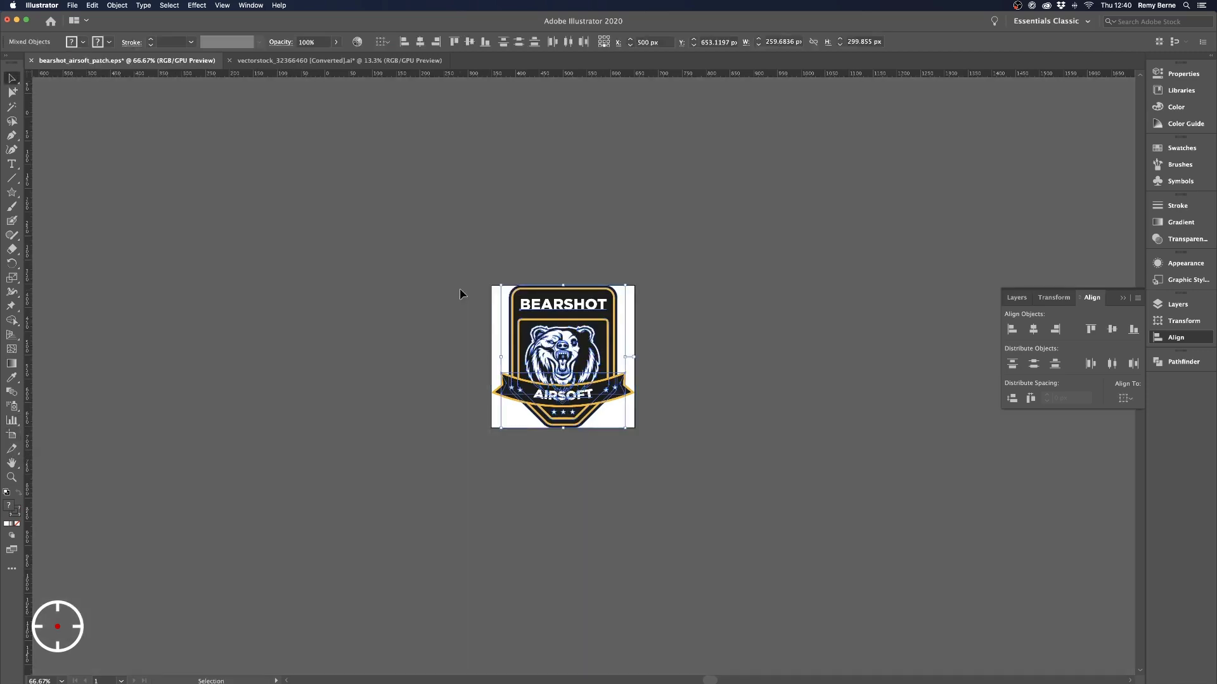
{"action": "key", "text": "super+equal"}
{"action": "key", "text": "super+equal"}
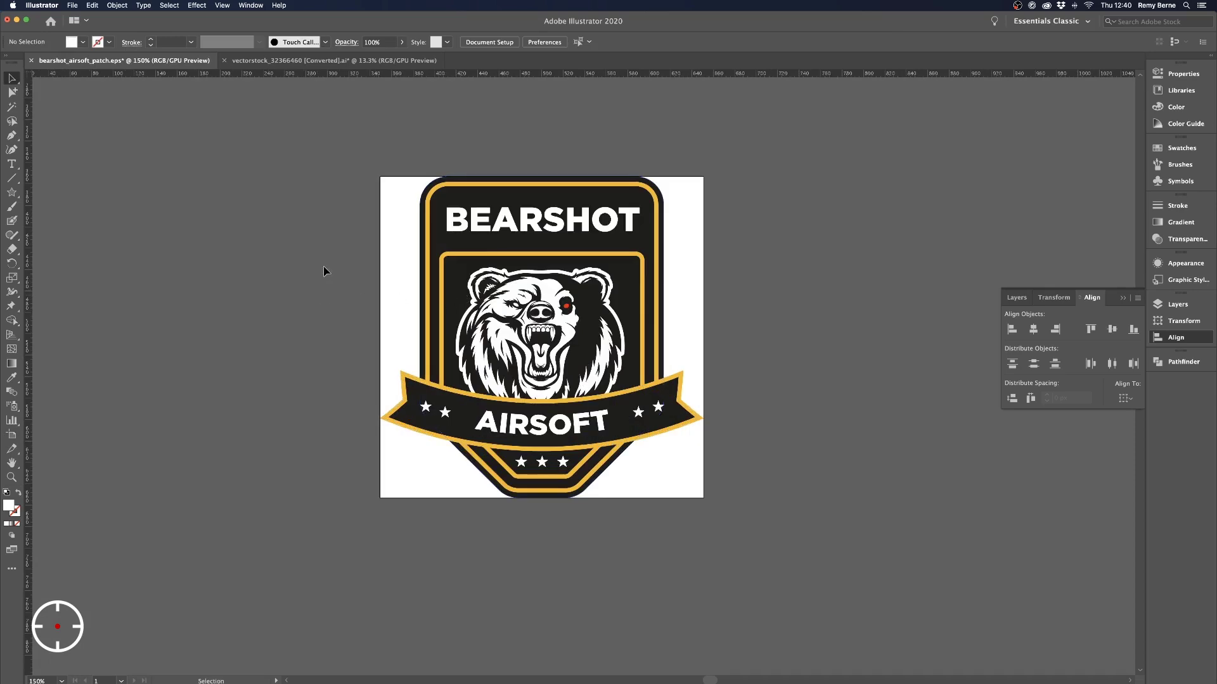
{"action": "key", "text": "super+z"}
{"action": "key", "text": "super+minus"}
{"action": "key", "text": "super+minus"}
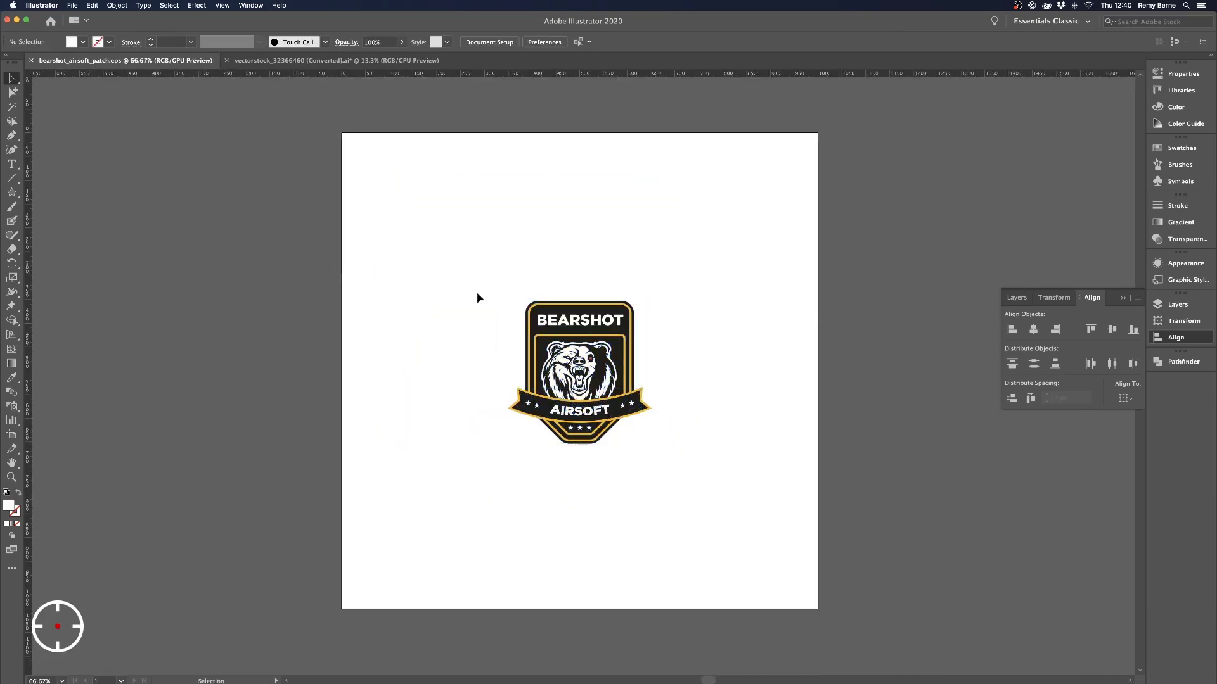
Expand the appearance of all the badge artwork
{"action": "key", "text": "super+a"}
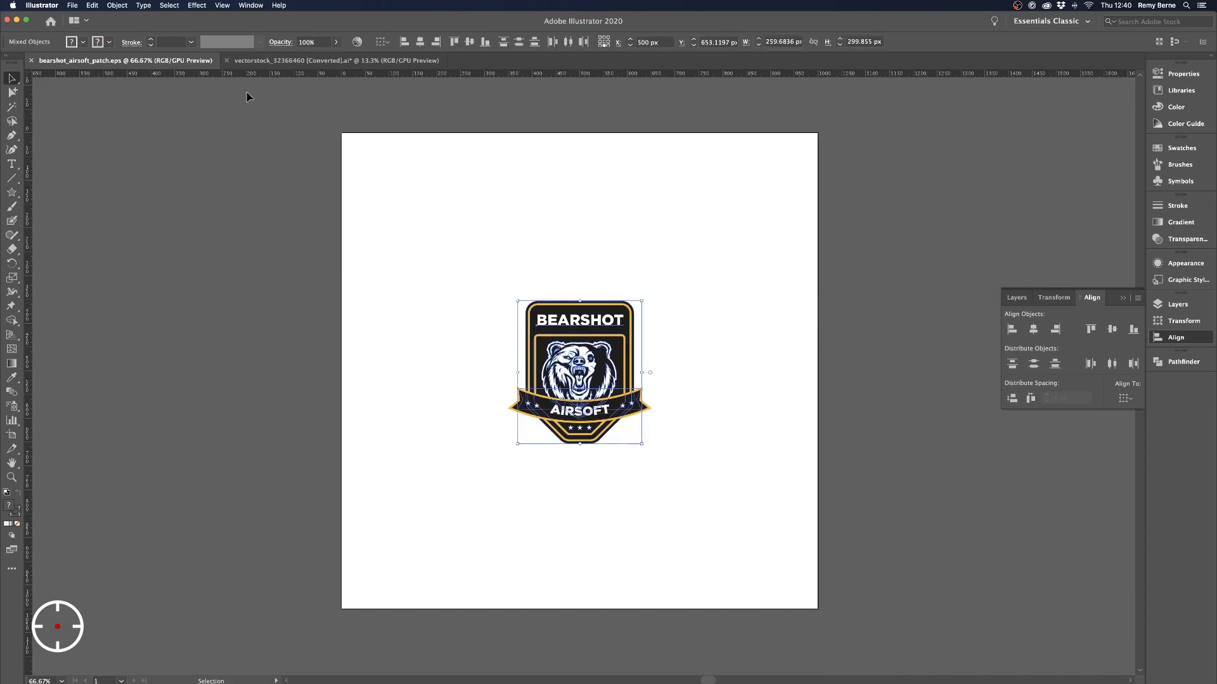
{"action": "left_click", "coordinate": [116, 5]}
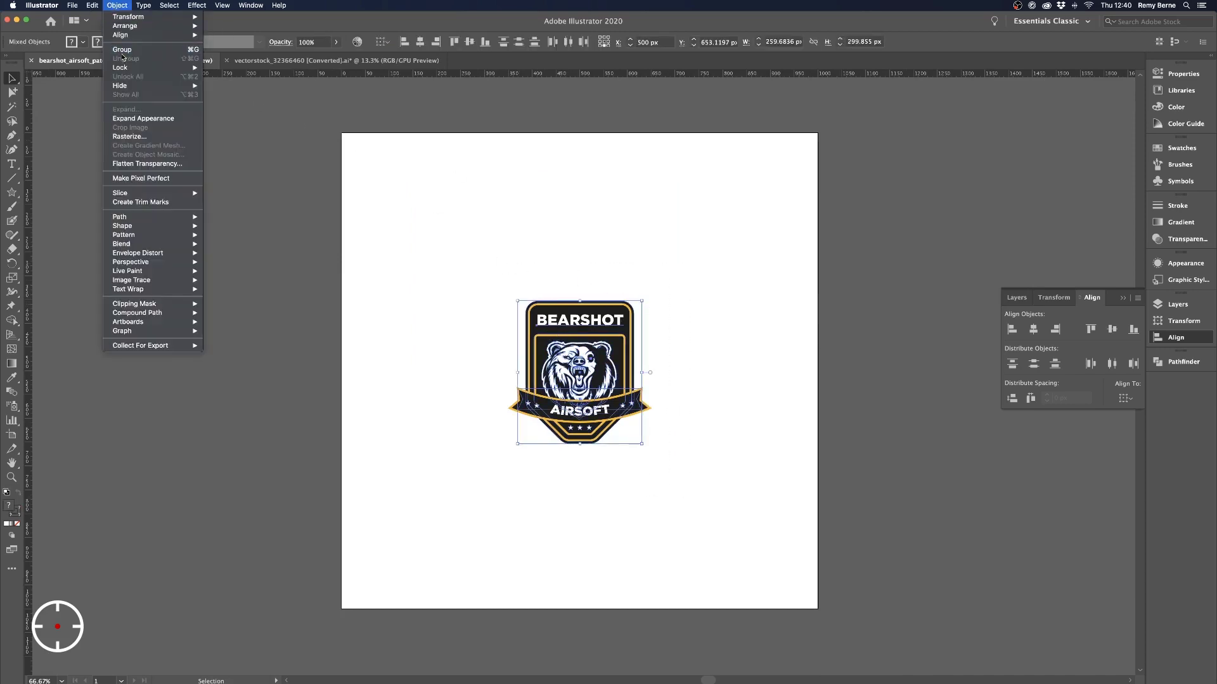
{"action": "left_click", "coordinate": [145, 120]}
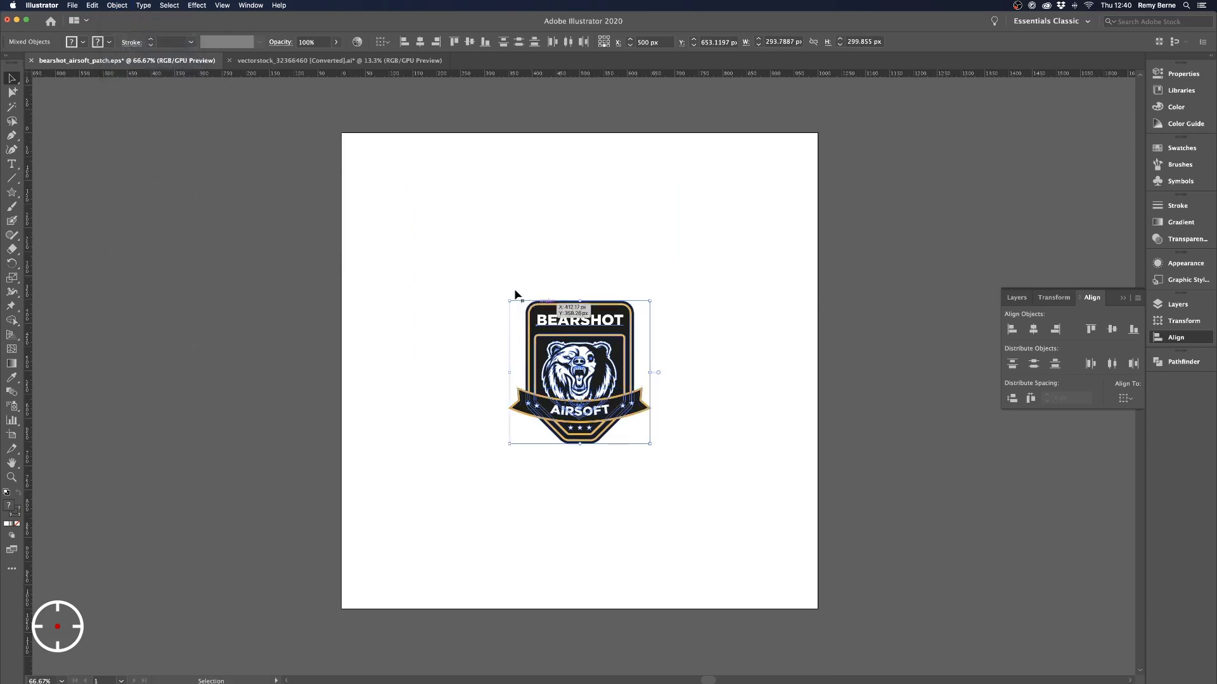
Expand the whole badge into plain shapes with Object, Fill and Stroke included
{"action": "left_click_drag", "start_coordinate": [493, 289], "coordinate": [693, 476]}
{"action": "left_click", "coordinate": [107, 7]}
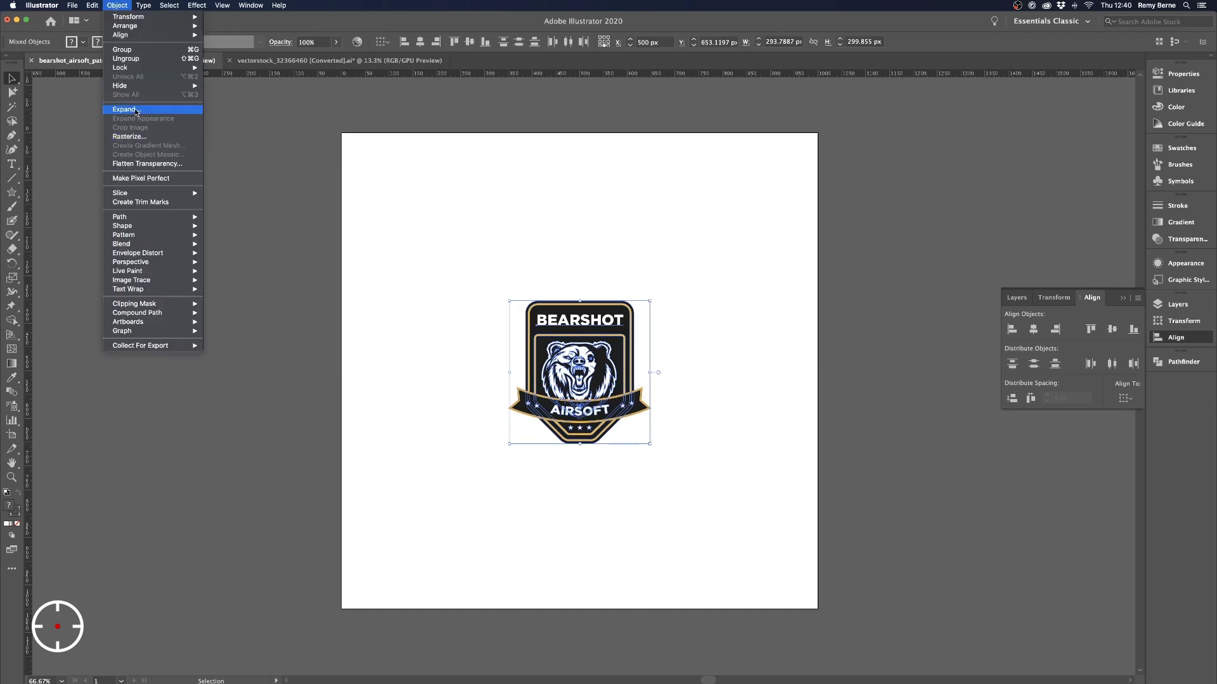
{"action": "left_click", "coordinate": [136, 108]}
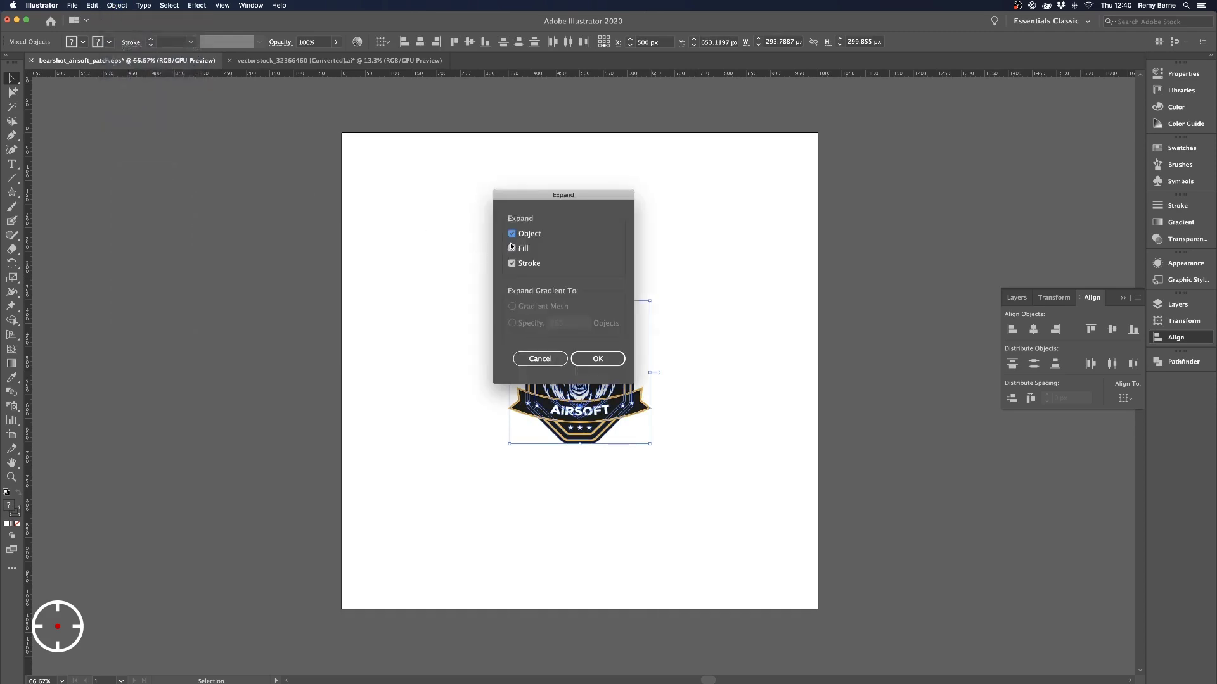
{"action": "left_click", "coordinate": [598, 359]}
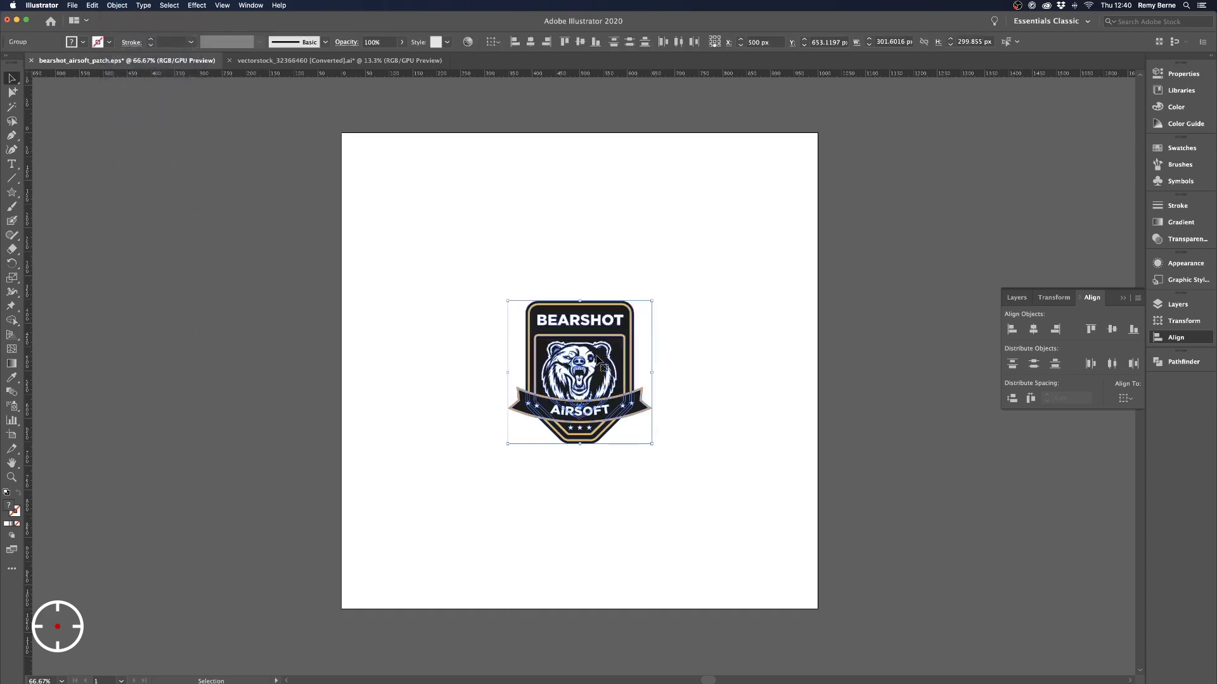
{"action": "left_click", "coordinate": [662, 337]}
Try enlarging the expanded badge from its lower-right corner and undo the scaling
{"action": "left_click_drag", "start_coordinate": [483, 271], "coordinate": [697, 489]}
{"action": "left_click_drag", "start_coordinate": [655, 447], "coordinate": [706, 477]}
{"action": "key", "text": "super+z"}
{"action": "key", "text": "a"}
{"action": "left_click", "coordinate": [682, 454]}
{"action": "key", "text": "v"}
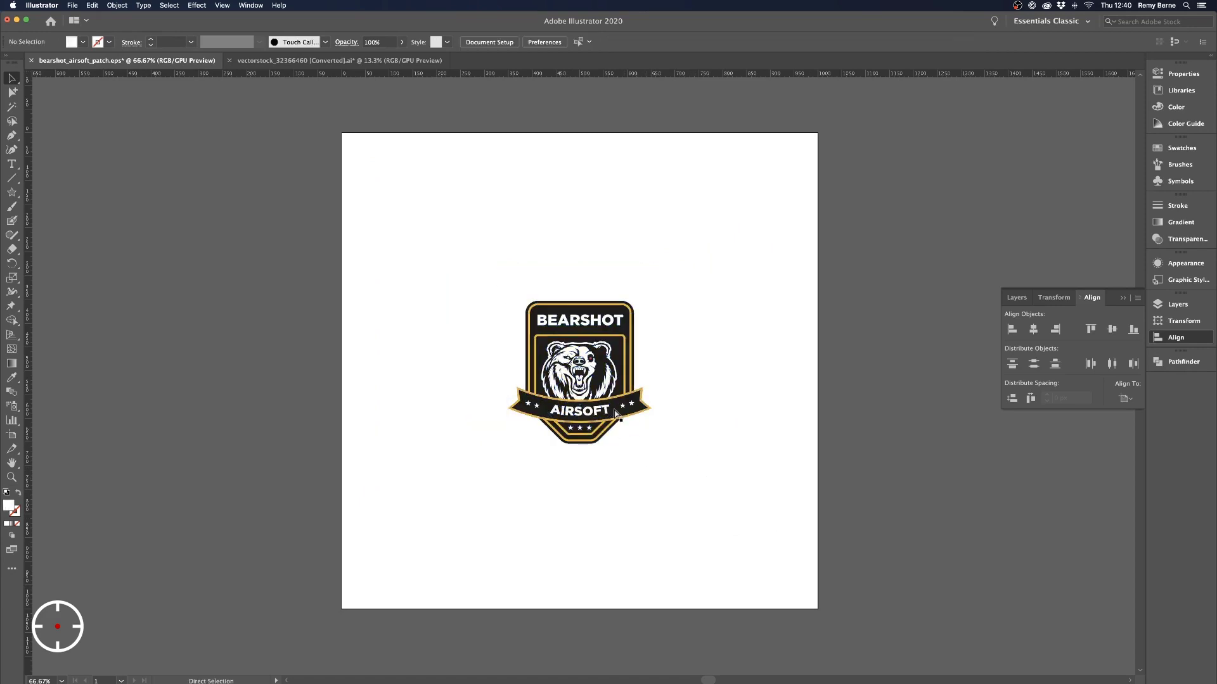
Save the expanded badge to its existing EPS file and check that the artwork selects as one group
{"action": "left_click_drag", "start_coordinate": [691, 491], "coordinate": [410, 225]}
{"action": "left_click", "coordinate": [483, 266]}
{"action": "key", "text": "a"}
{"action": "key", "text": "super+s"}
{"action": "key", "text": "v"}
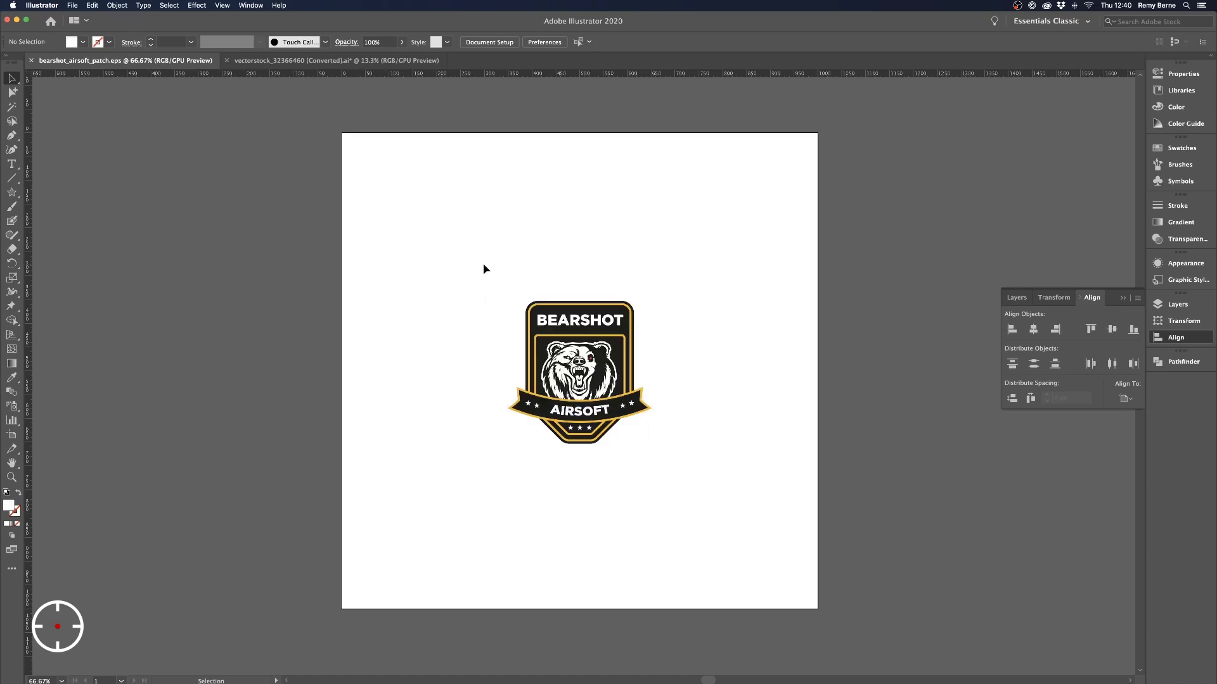
{"action": "left_click_drag", "start_coordinate": [484, 270], "coordinate": [673, 477]}
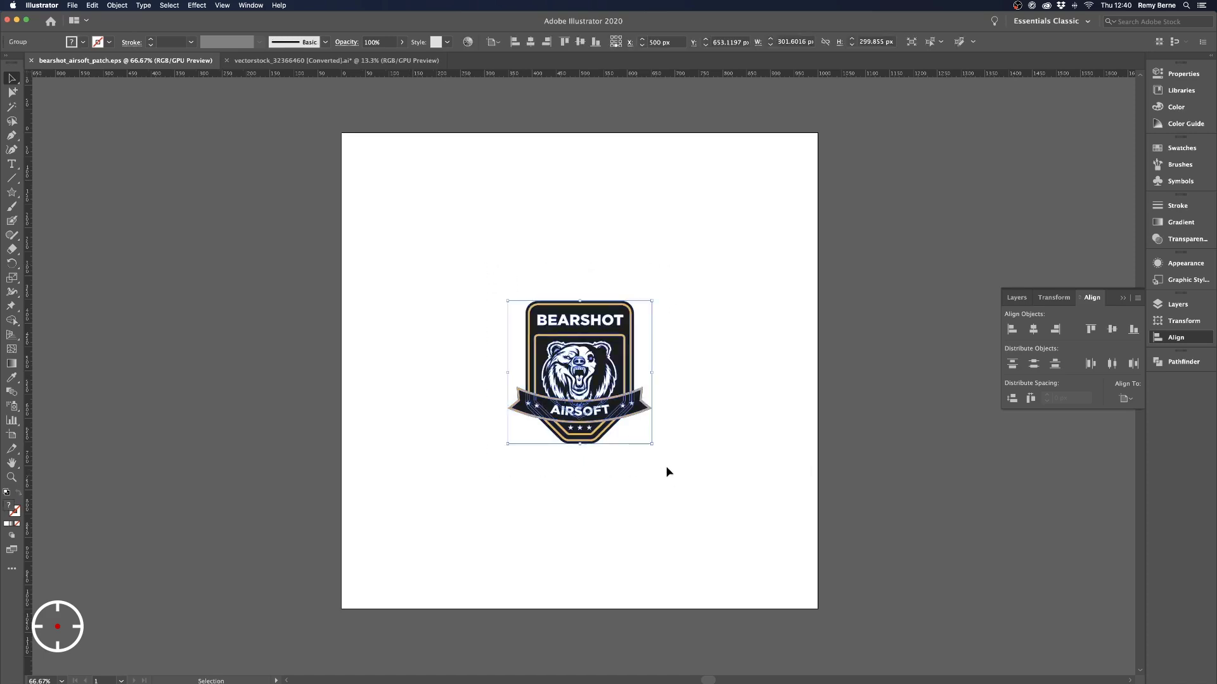
{"action": "left_click", "coordinate": [456, 257]}
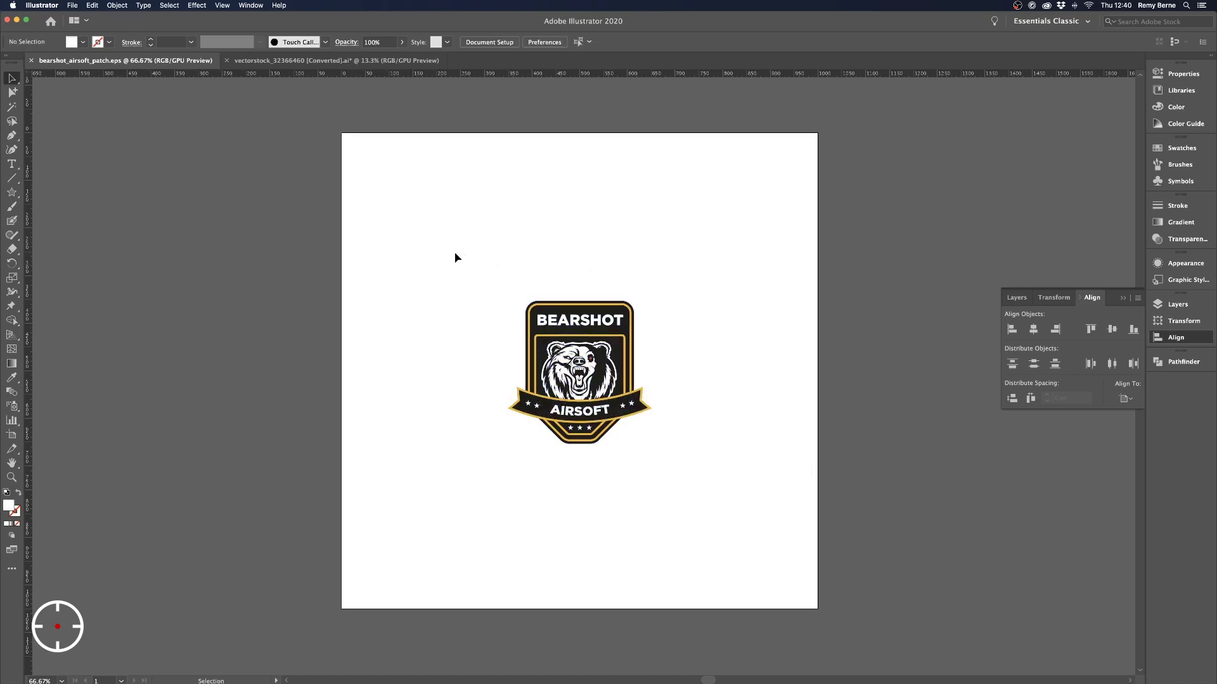